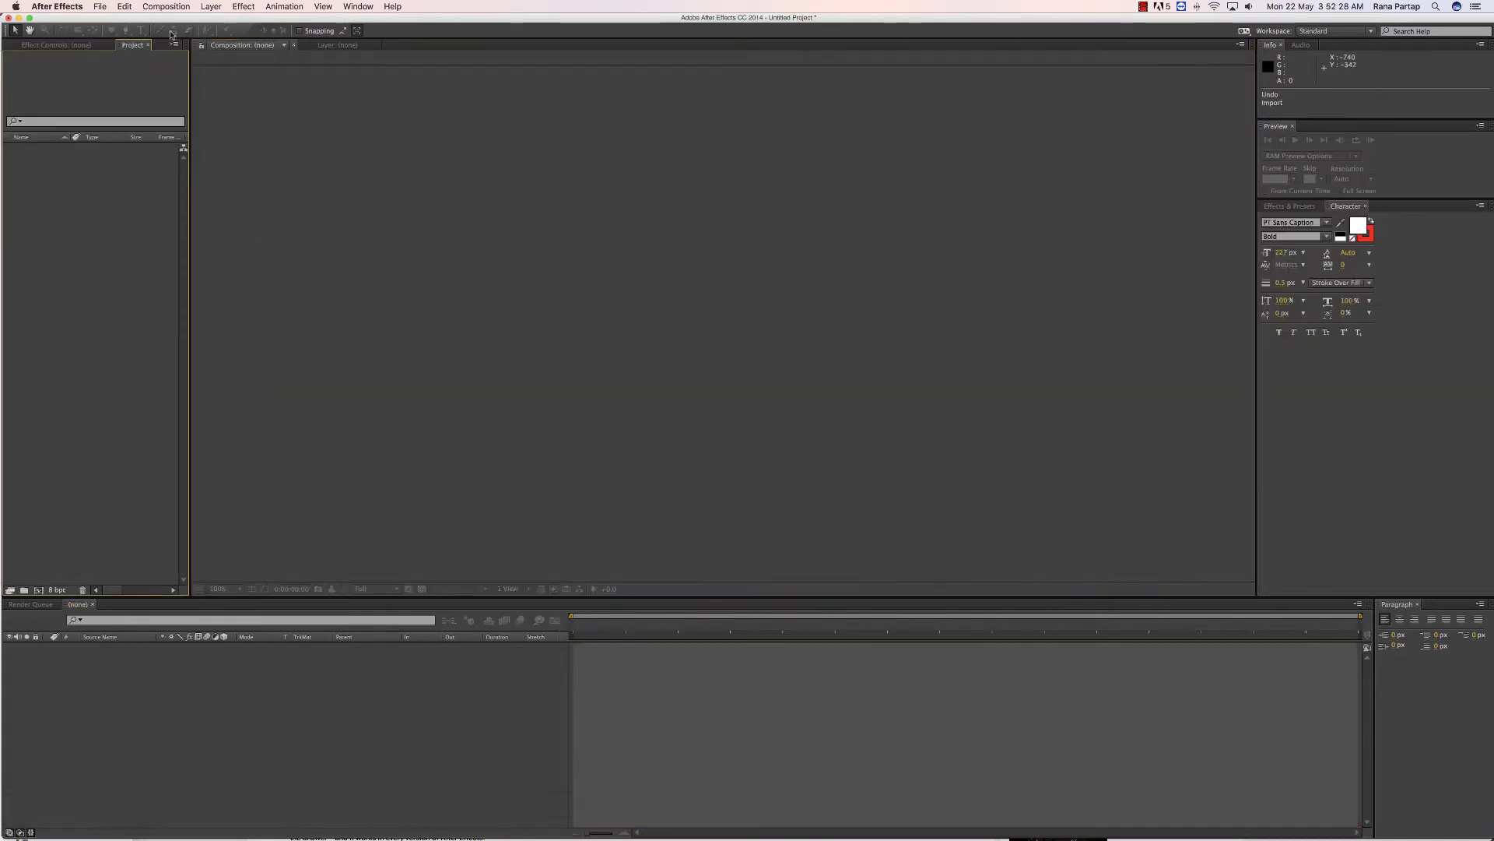
Step: Create a 1920×1080, 25 fps HDTV composition named Comp 1
{"action": "left_click", "coordinate": [166, 6]}
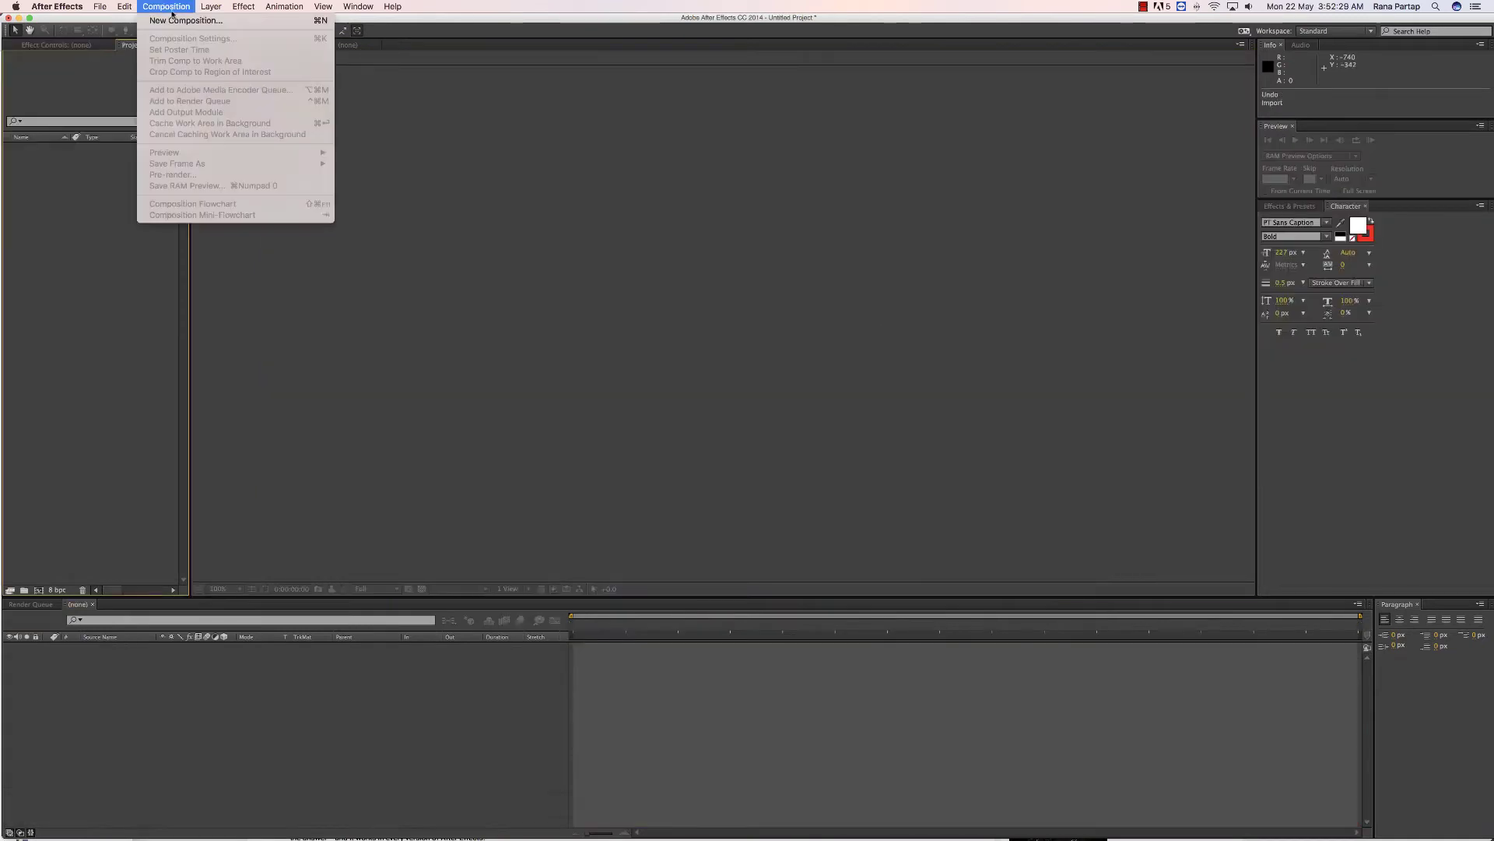
{"action": "left_click", "coordinate": [186, 18]}
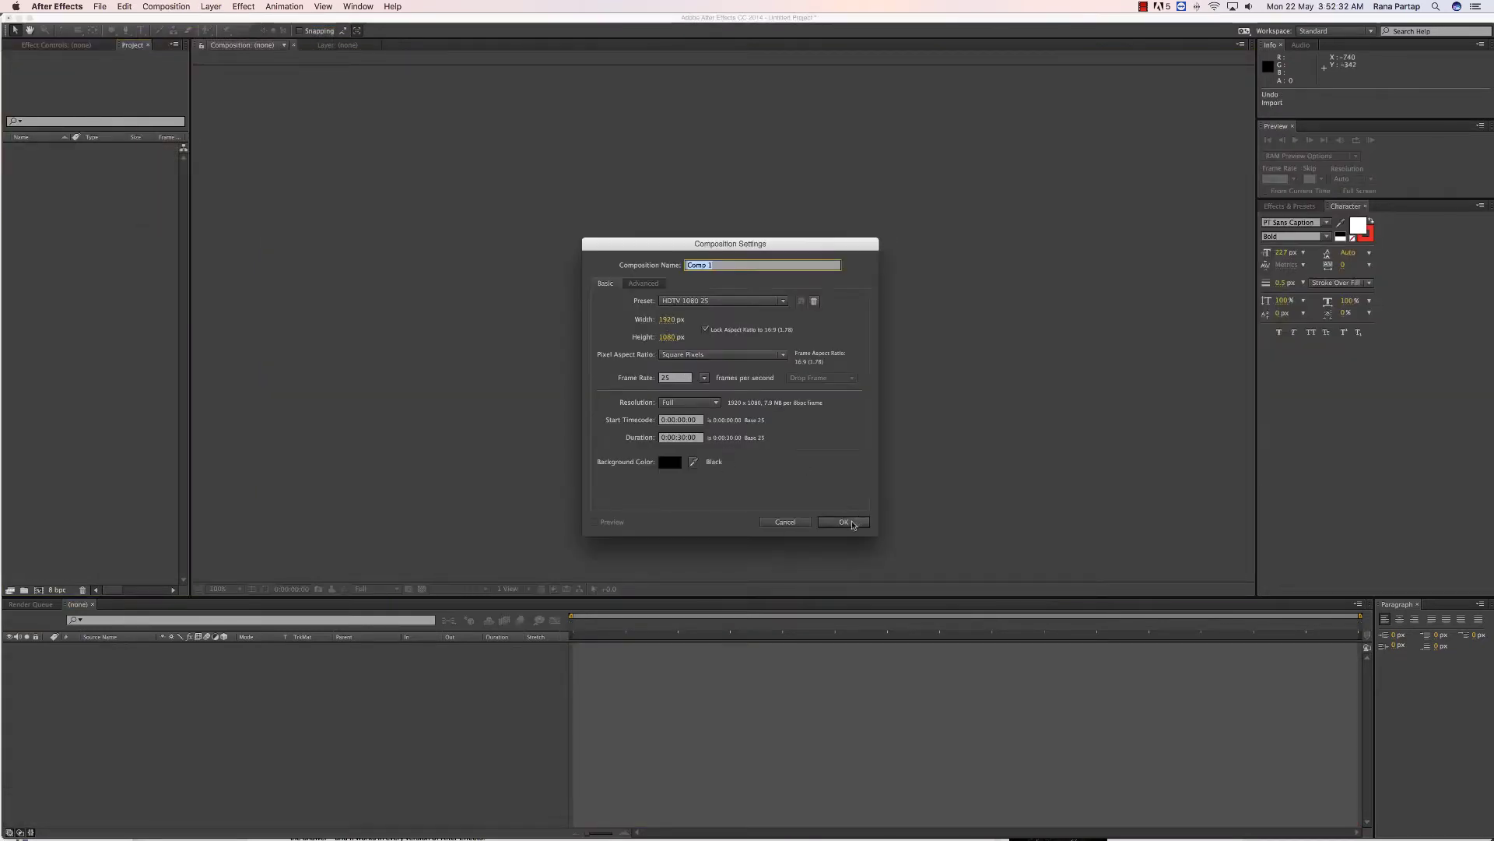
{"action": "left_click", "coordinate": [844, 522]}
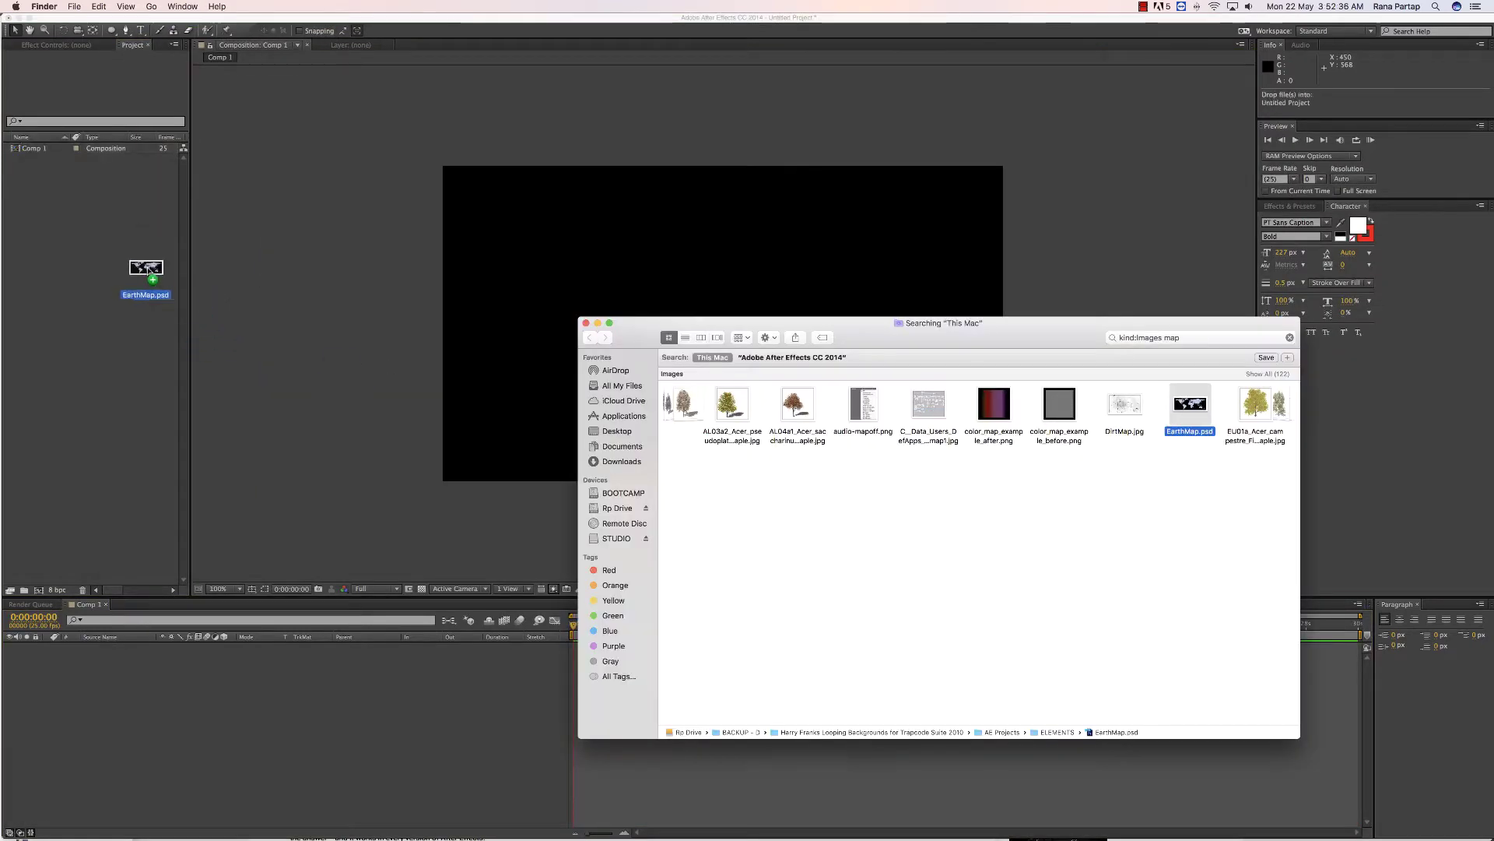
Step: Import EarthMap.psd into the project and add it as a layer in Comp 1
{"action": "left_click_drag", "start_coordinate": [1190, 411], "coordinate": [123, 241]}
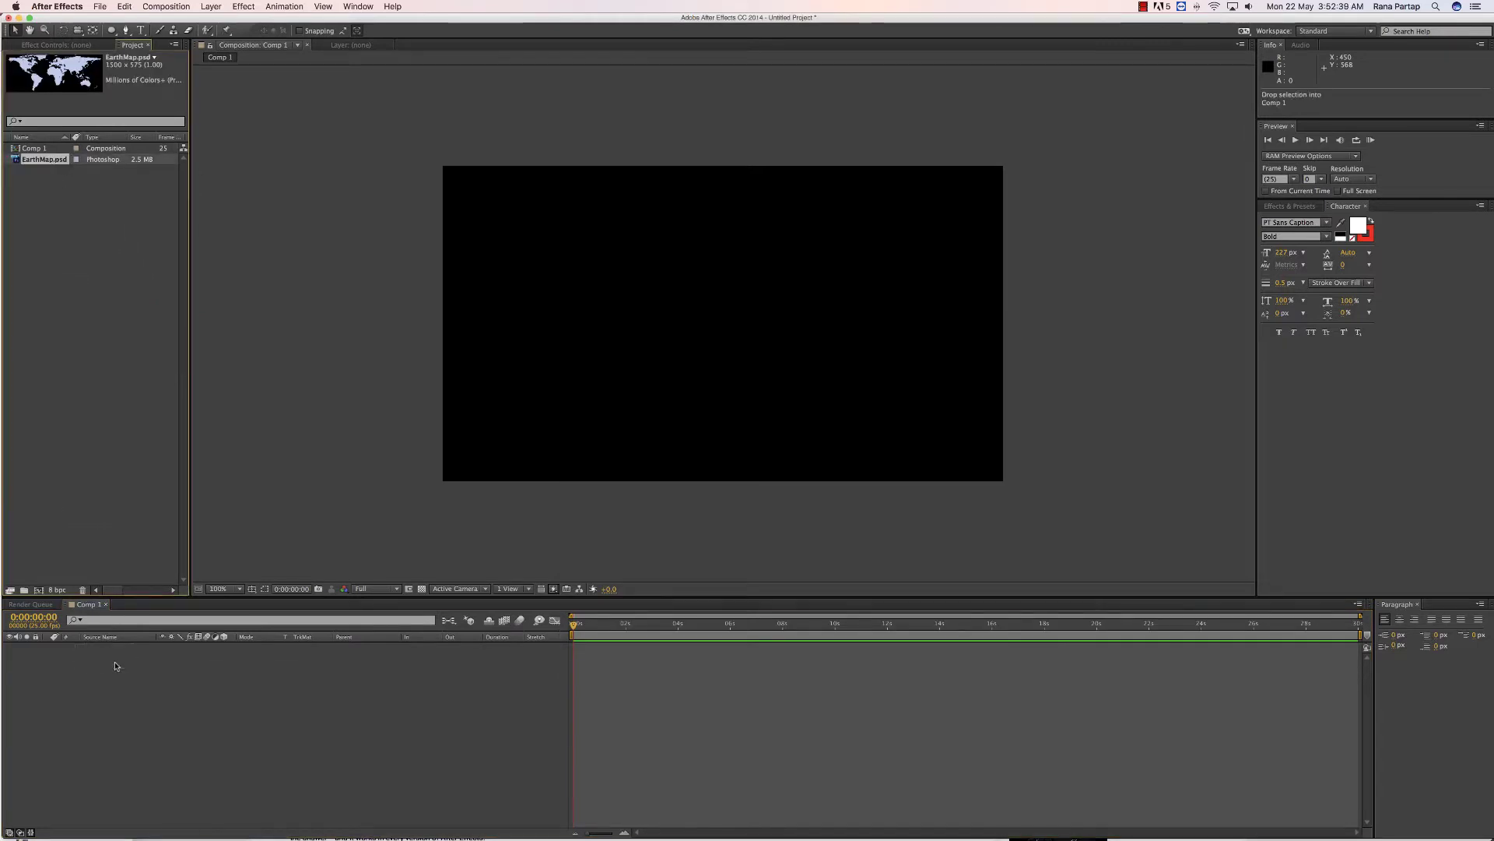
{"action": "left_click_drag", "start_coordinate": [116, 666], "coordinate": [117, 658]}
{"action": "left_click", "coordinate": [1292, 207]}
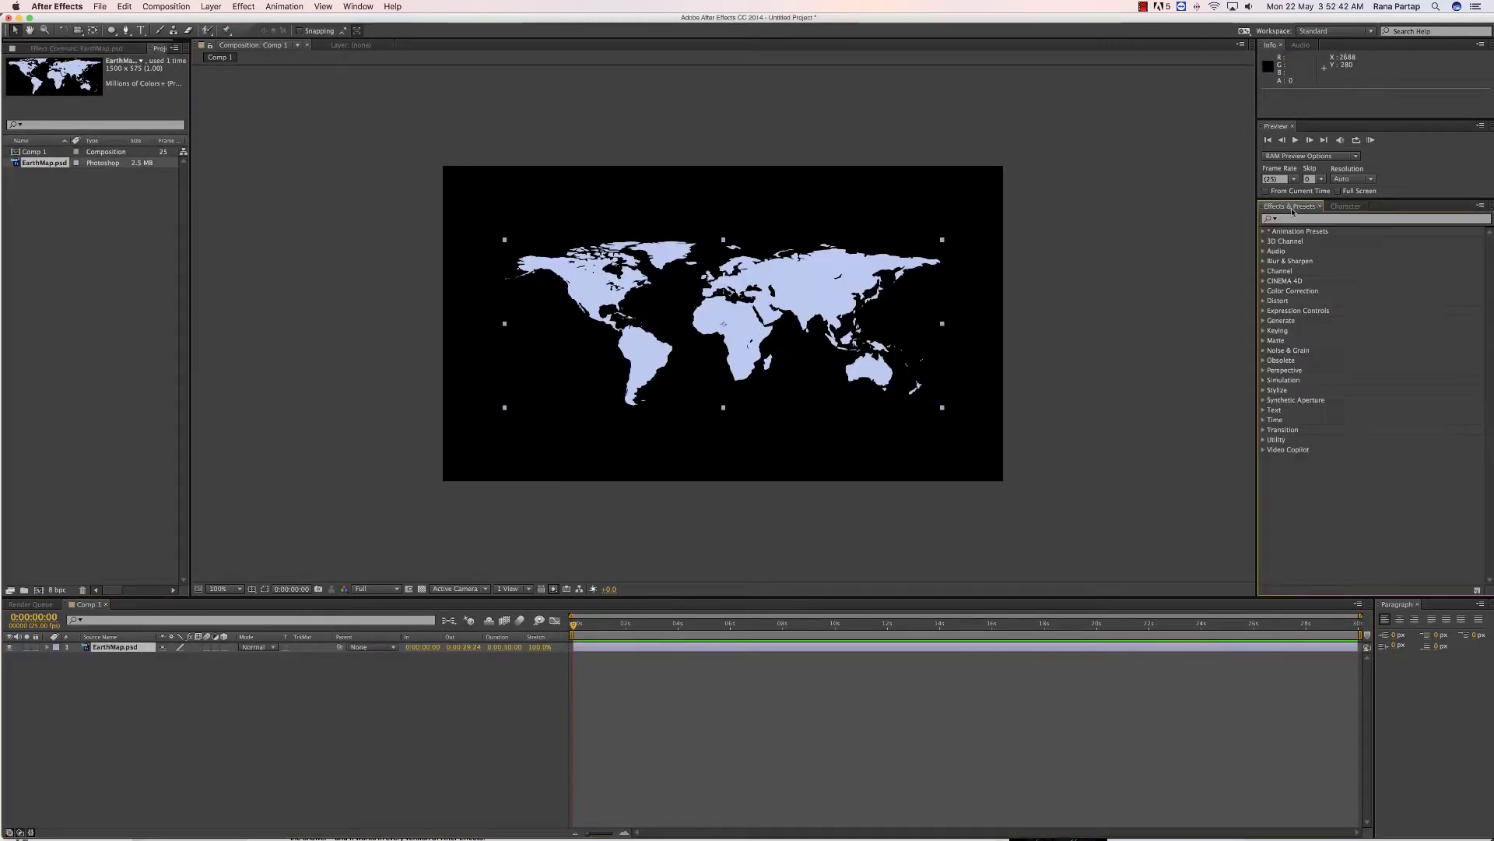
Step: Apply CC Sphere to the EarthMap layer and raise its Radius to 231
{"action": "left_click", "coordinate": [353, 8]}
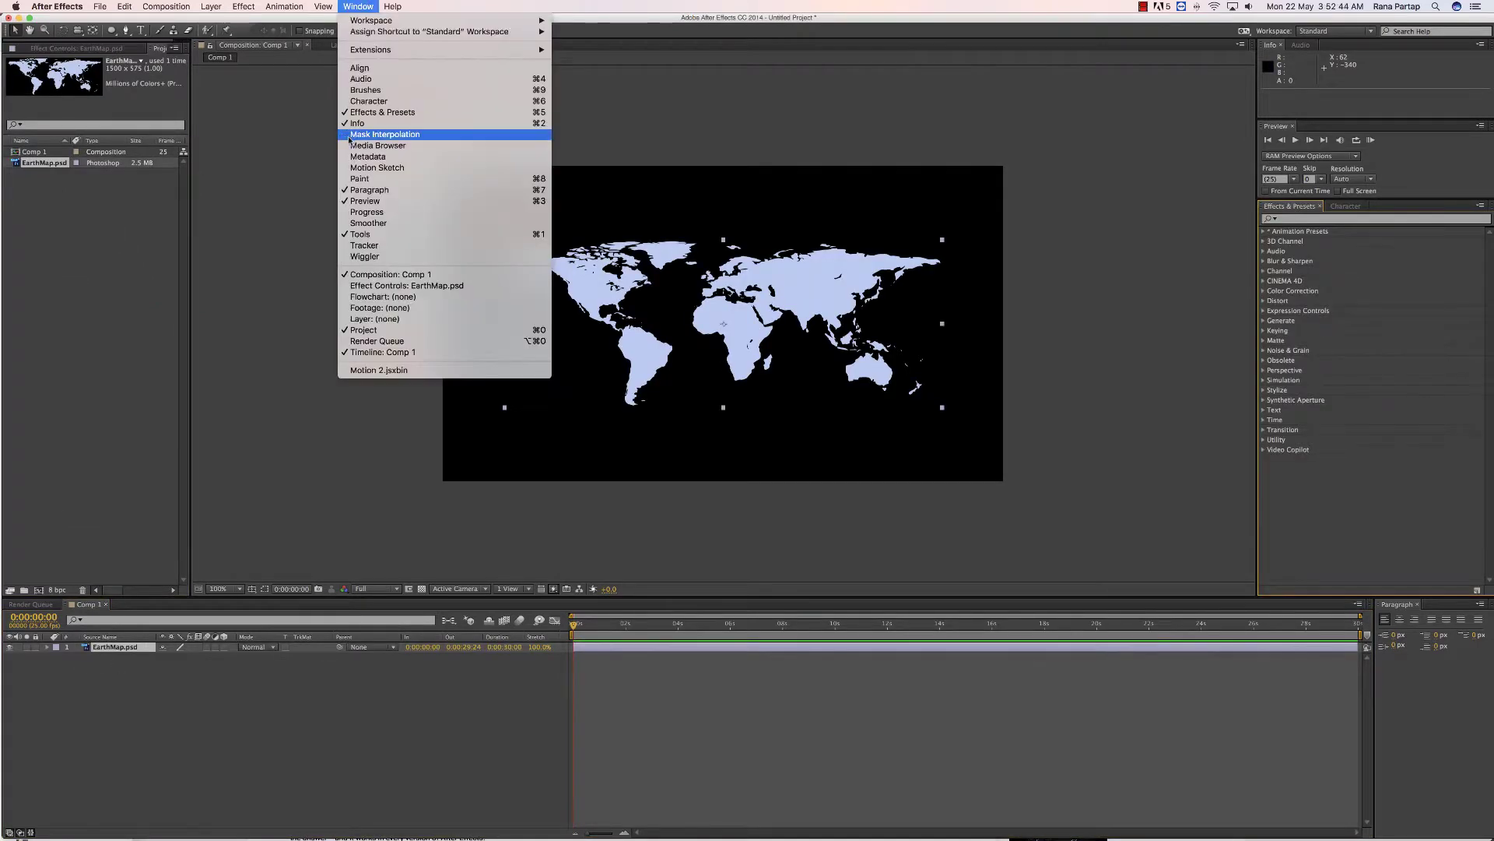
{"action": "left_click", "coordinate": [392, 113]}
{"action": "type", "text": "cc "}
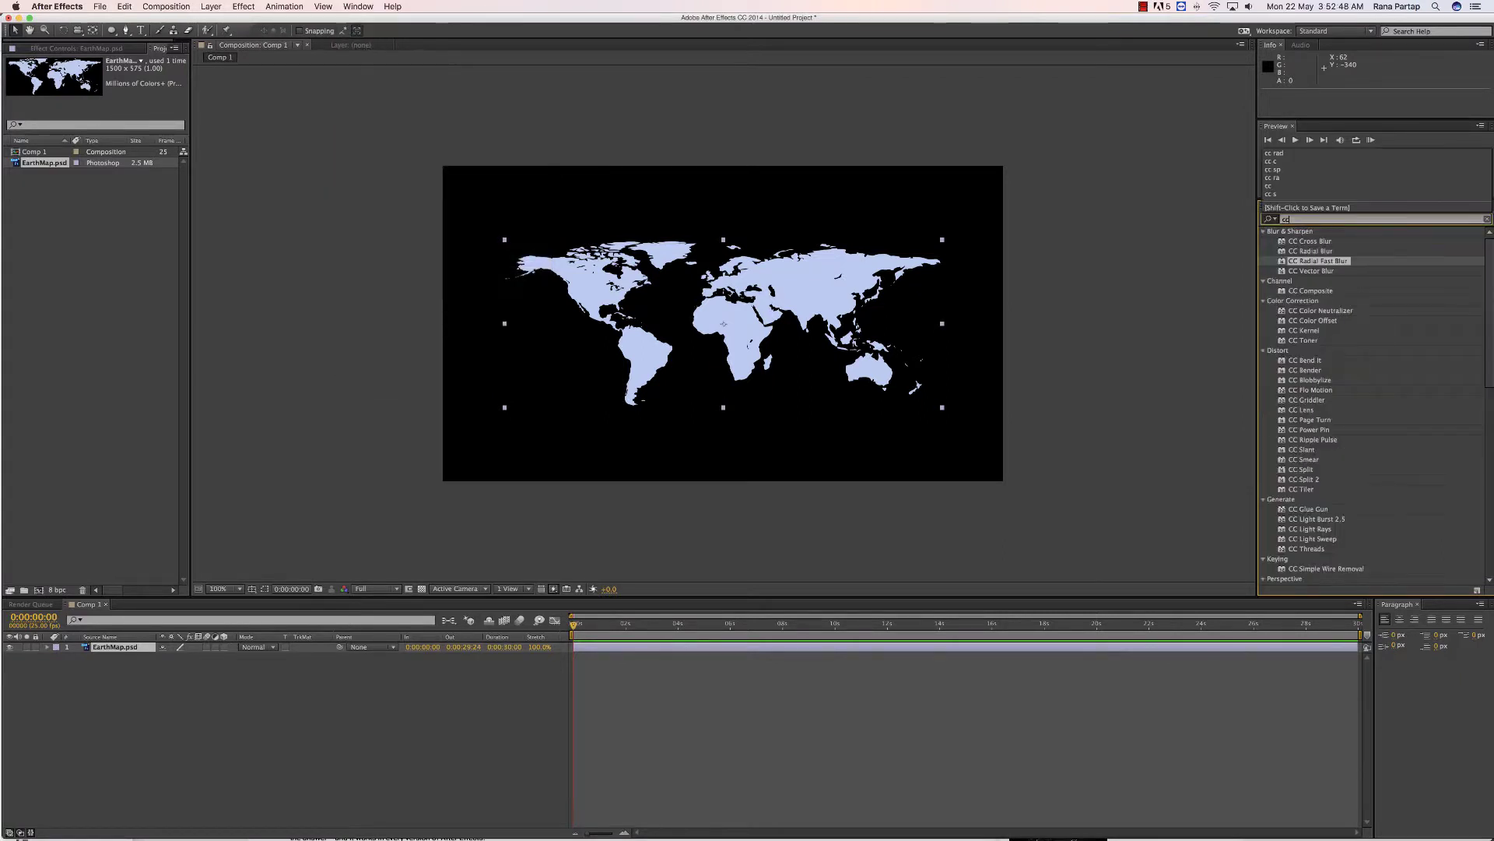
{"action": "type", "text": "sp"}
{"action": "left_click", "coordinate": [1323, 272]}
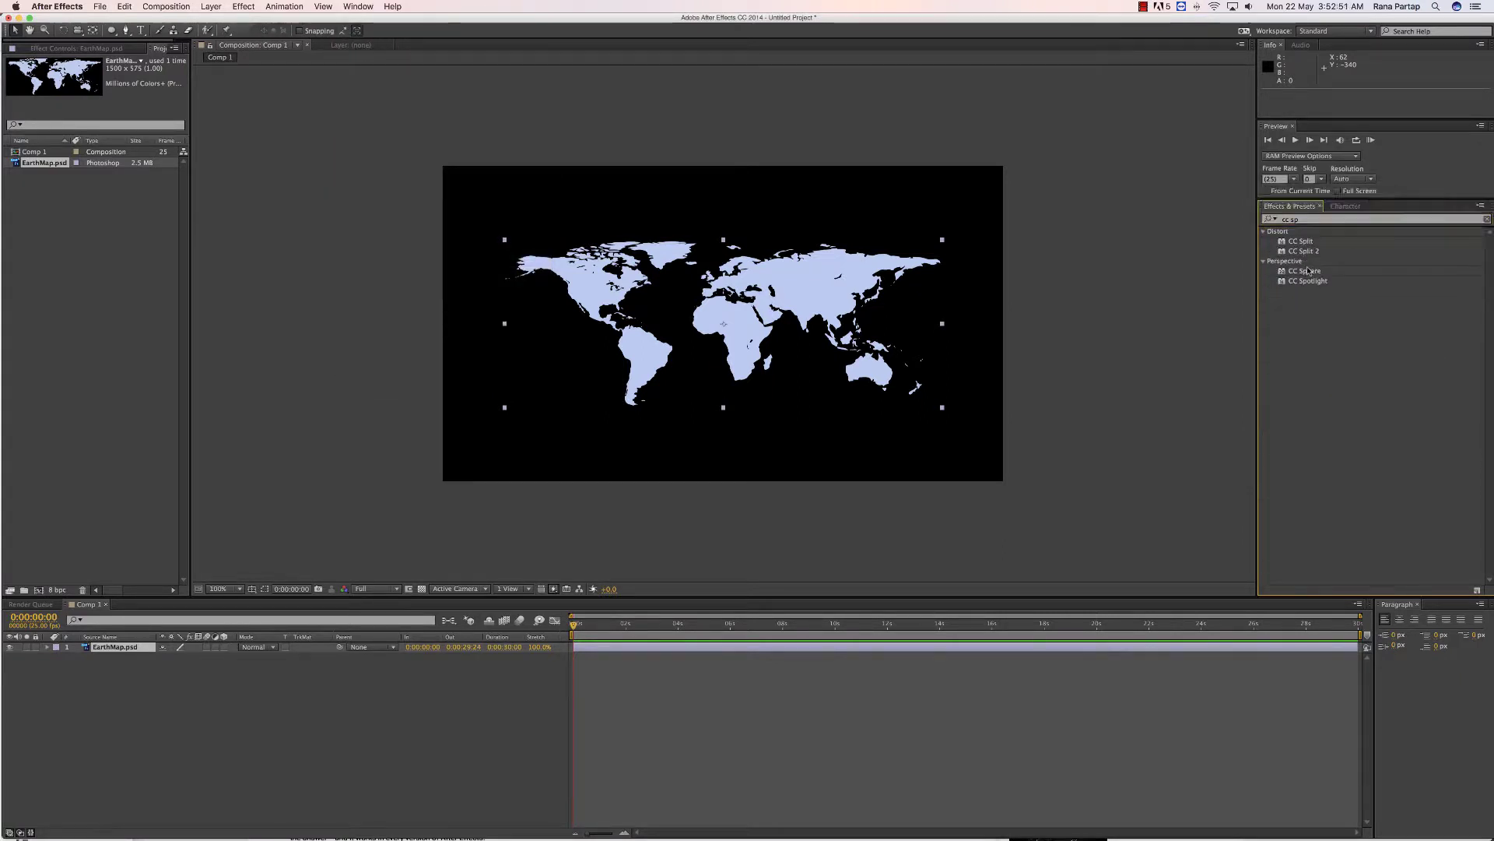
{"action": "left_click", "coordinate": [1324, 274]}
{"action": "left_click_drag", "start_coordinate": [1321, 272], "coordinate": [813, 311]}
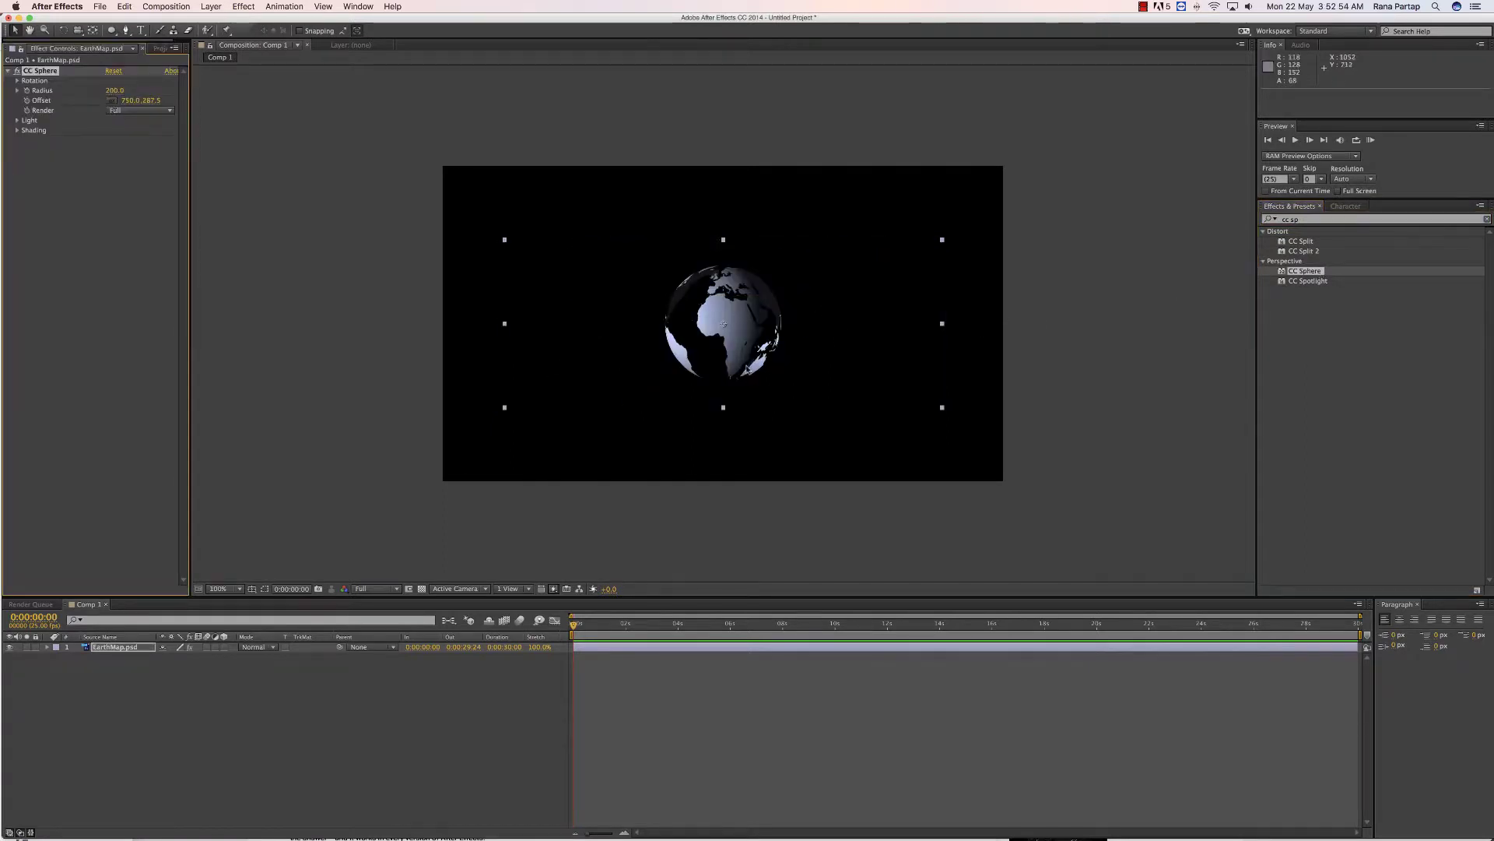
{"action": "left_click", "coordinate": [17, 81]}
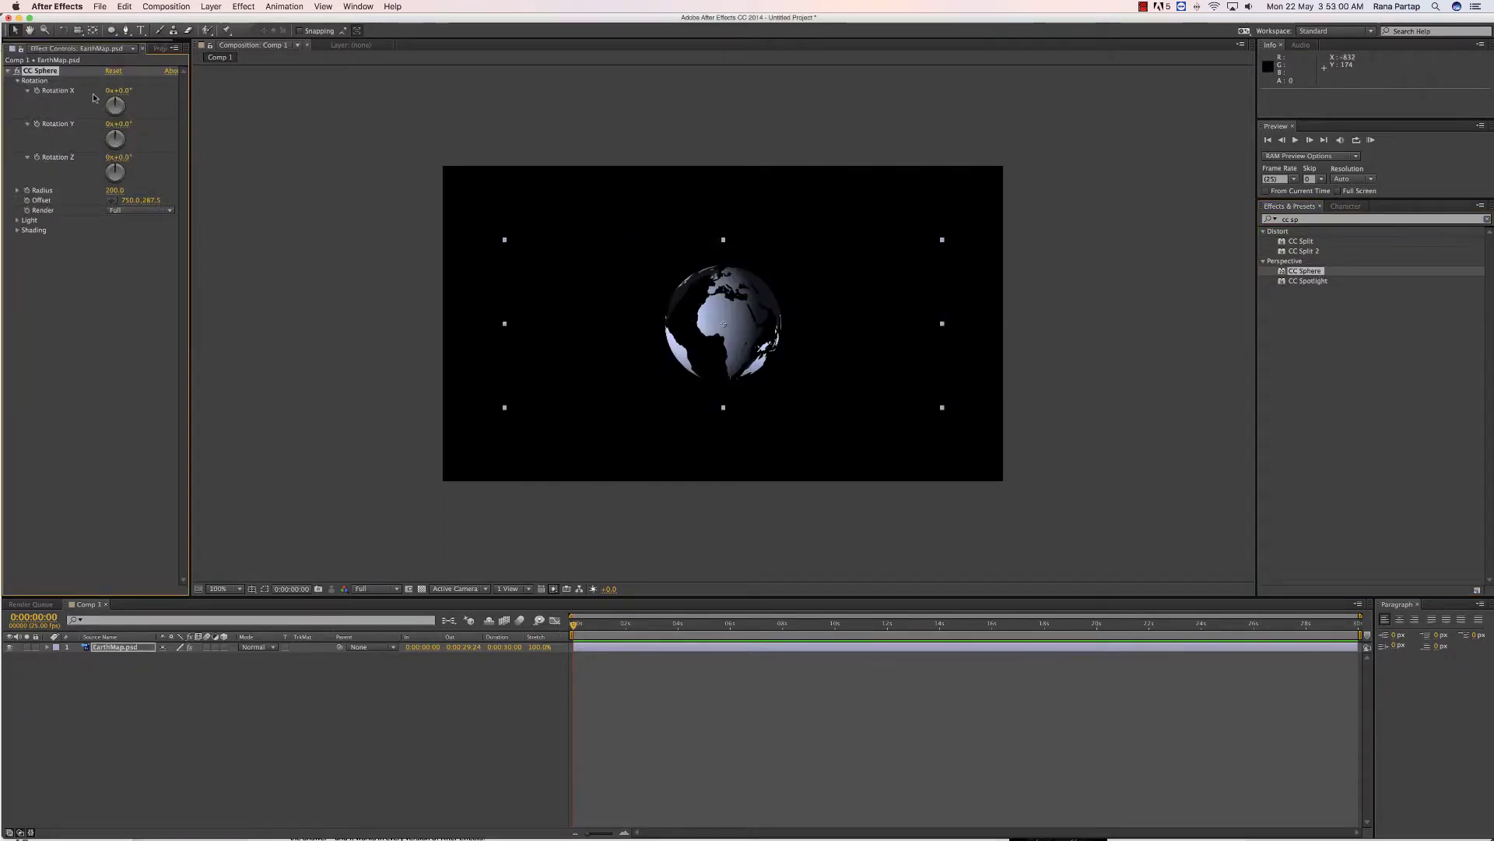
{"action": "left_click_drag", "start_coordinate": [115, 190], "coordinate": [130, 190]}
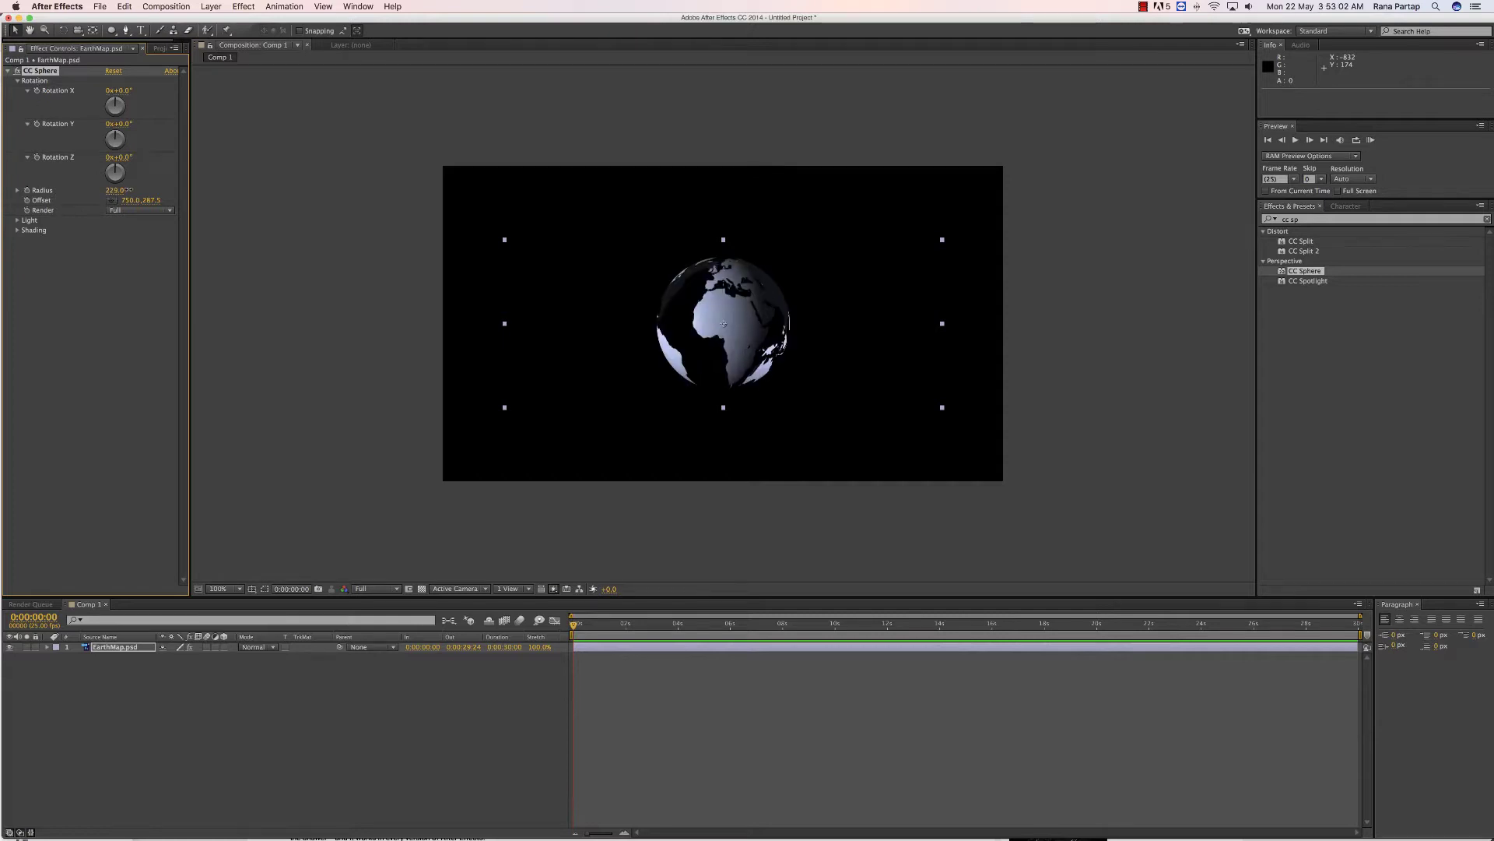
Step: Keyframe CC Sphere Rotation Y at 4 seconds and at 0 seconds, starting with Asia in view
{"action": "left_click_drag", "start_coordinate": [604, 627], "coordinate": [688, 627]}
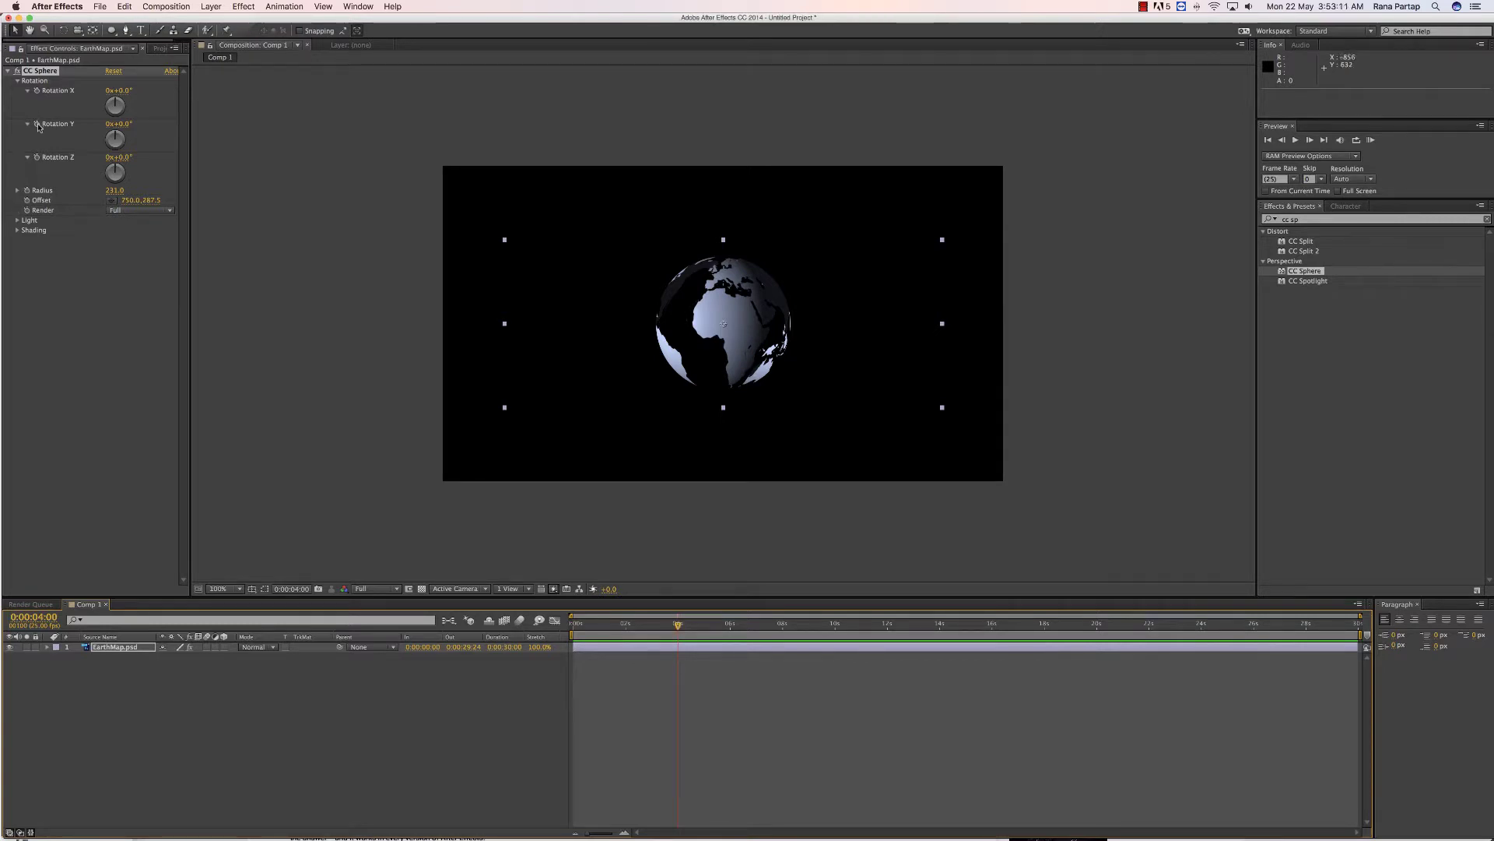
{"action": "left_click", "coordinate": [65, 131]}
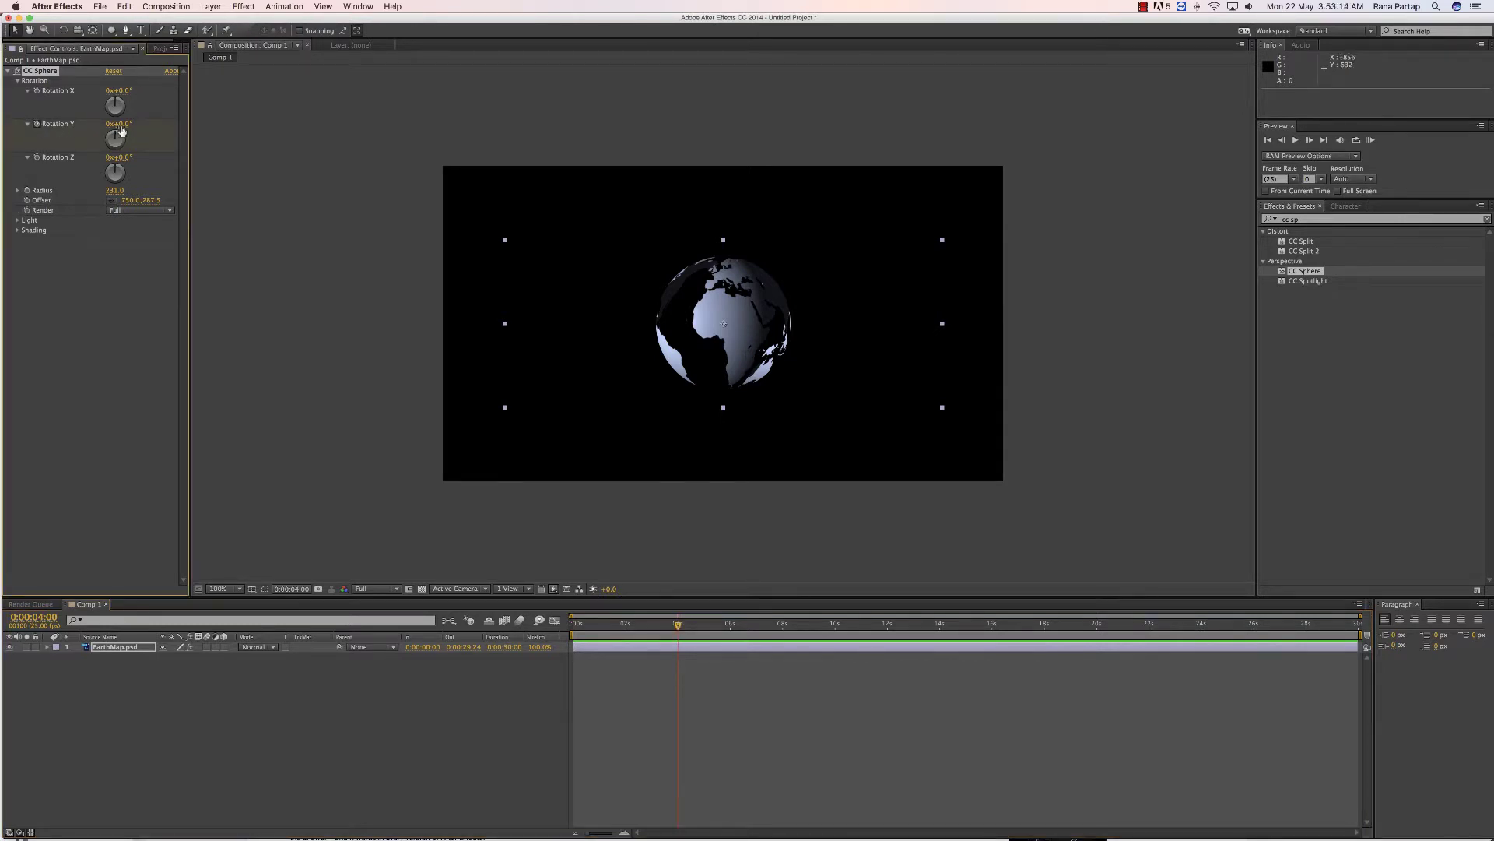
{"action": "left_click_drag", "start_coordinate": [114, 124], "coordinate": [148, 124]}
{"action": "key", "text": "super+z"}
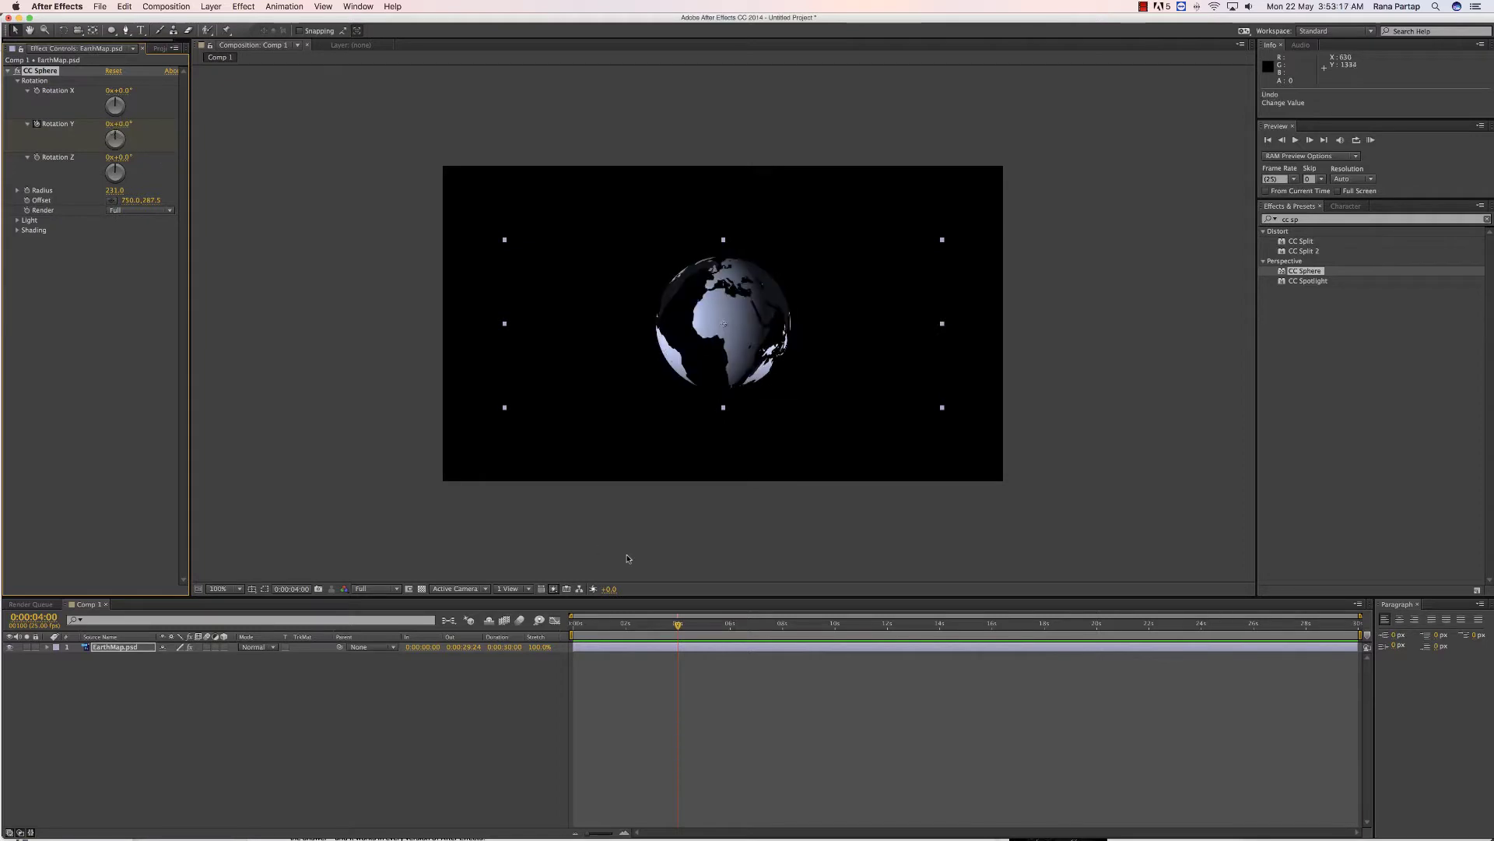
{"action": "left_click_drag", "start_coordinate": [677, 626], "coordinate": [558, 625]}
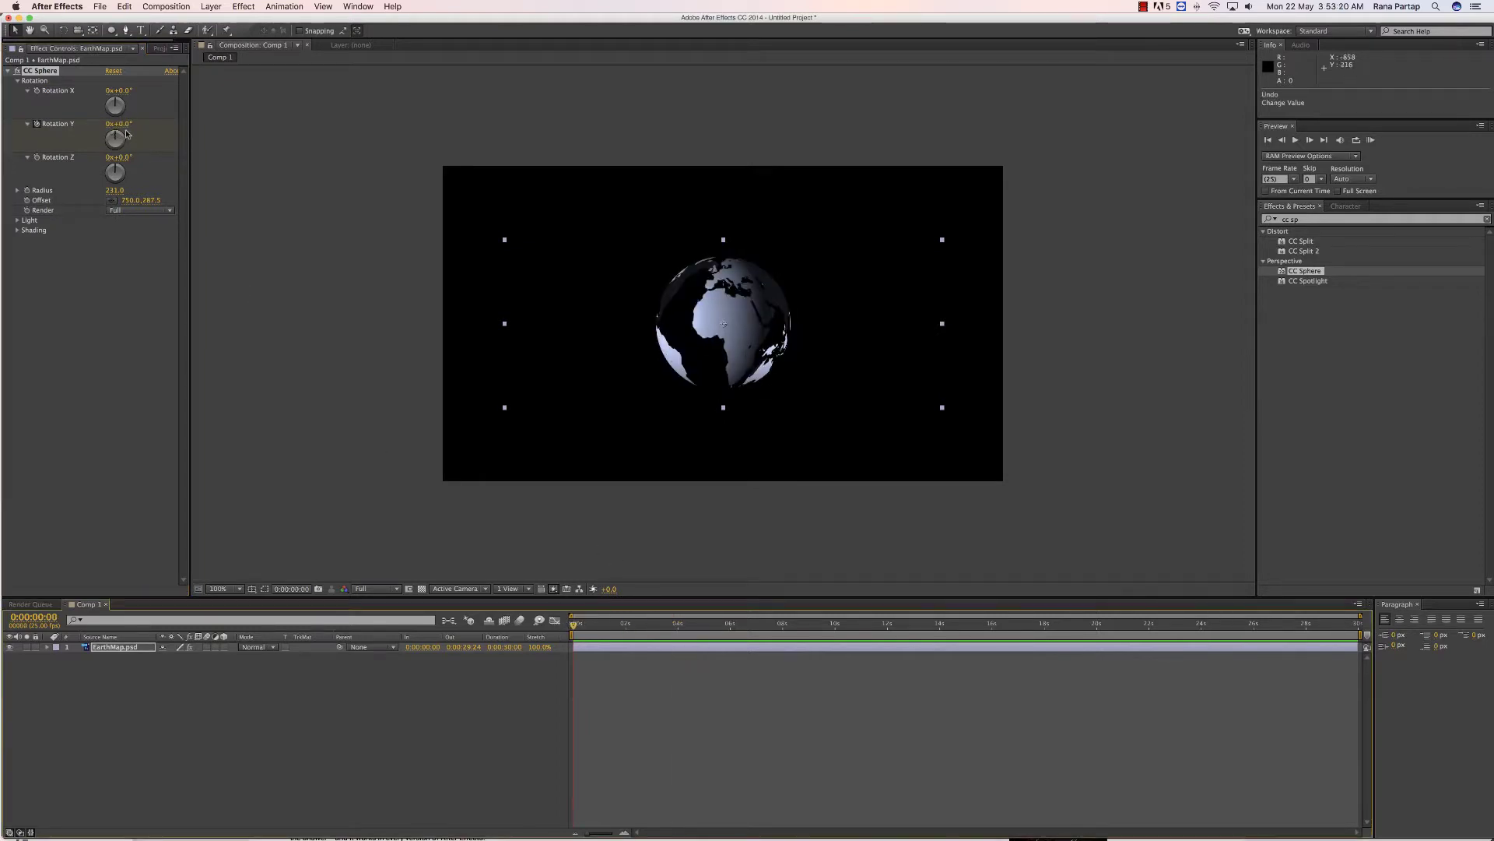
{"action": "mouse_move", "coordinate": [127, 135]}
{"action": "left_mouse_down"}
{"action": "mouse_move", "coordinate": [109, 140]}
{"action": "mouse_move", "coordinate": [209, 143]}
{"action": "mouse_move", "coordinate": [469, 458]}
{"action": "left_mouse_up"}
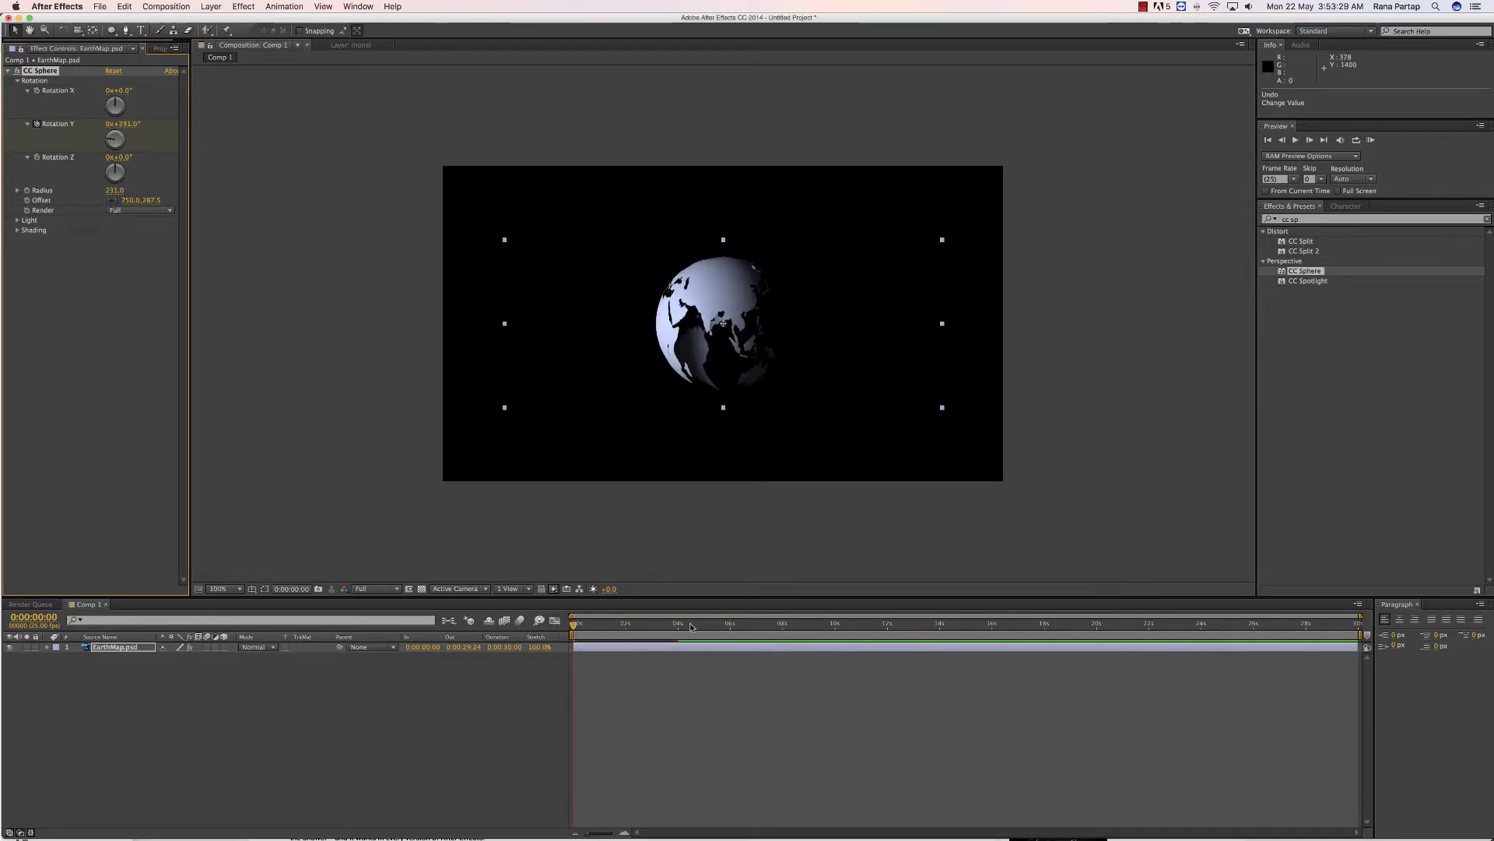
{"action": "left_click_drag", "start_coordinate": [691, 626], "coordinate": [677, 629]}
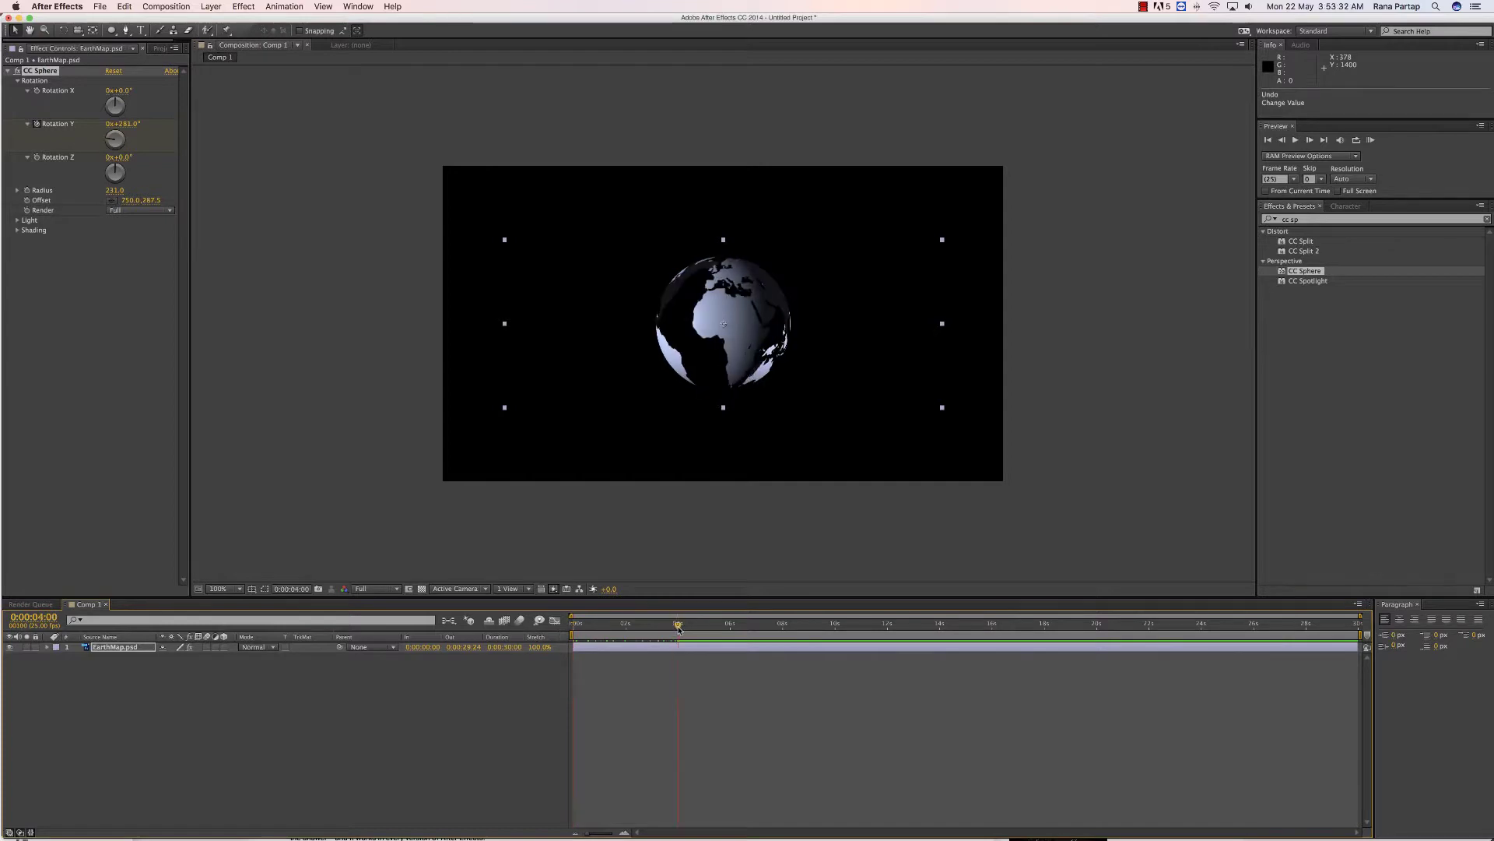
Step: Reveal the CC Sphere properties in the timeline and select the EarthMap layer at 4 seconds
{"action": "left_click", "coordinate": [56, 658]}
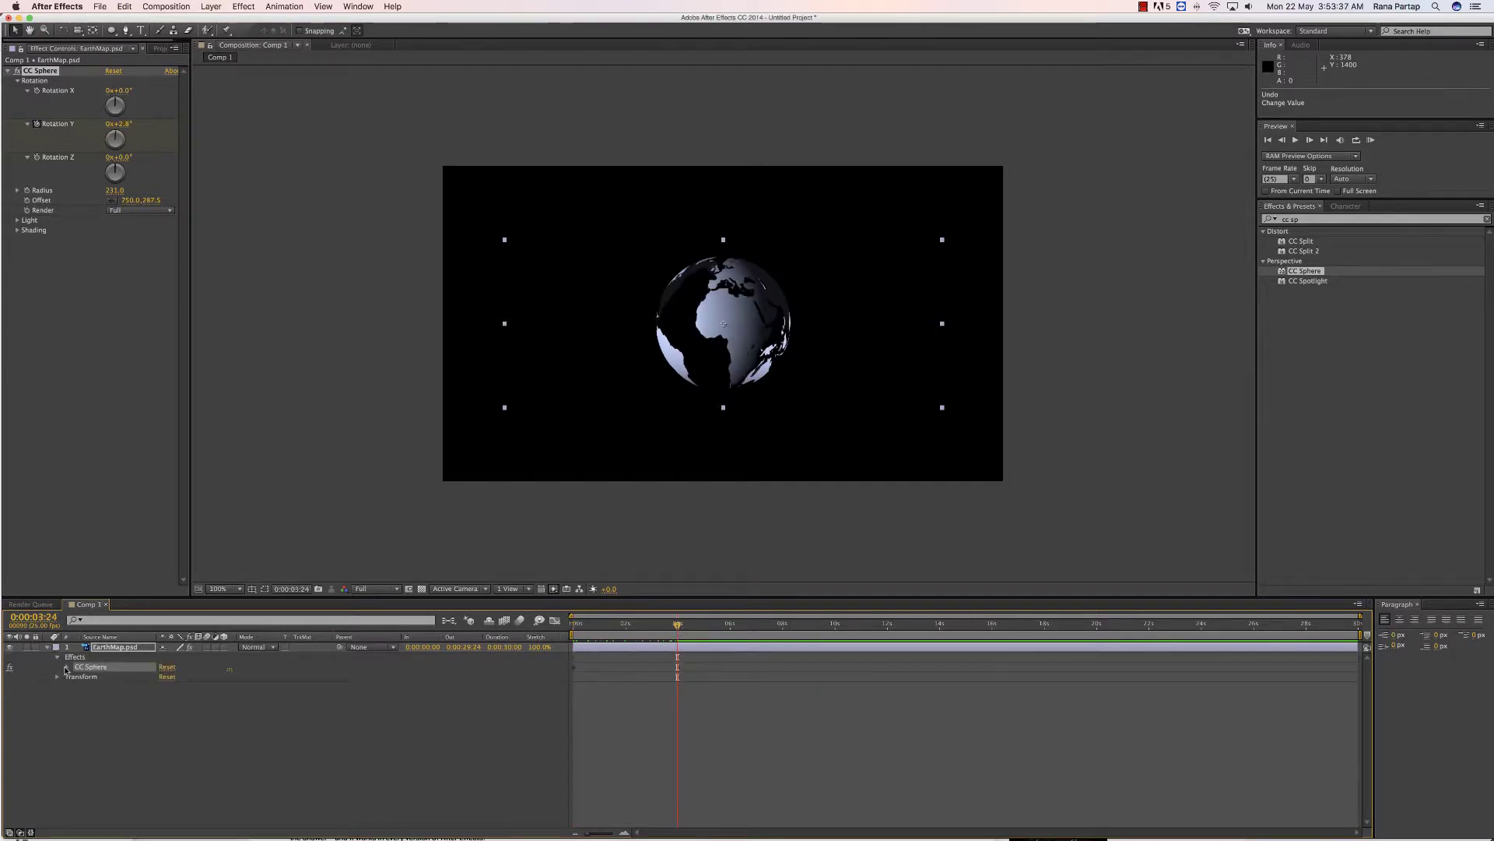
{"action": "left_click", "coordinate": [66, 667]}
{"action": "left_click_drag", "start_coordinate": [675, 625], "coordinate": [678, 632]}
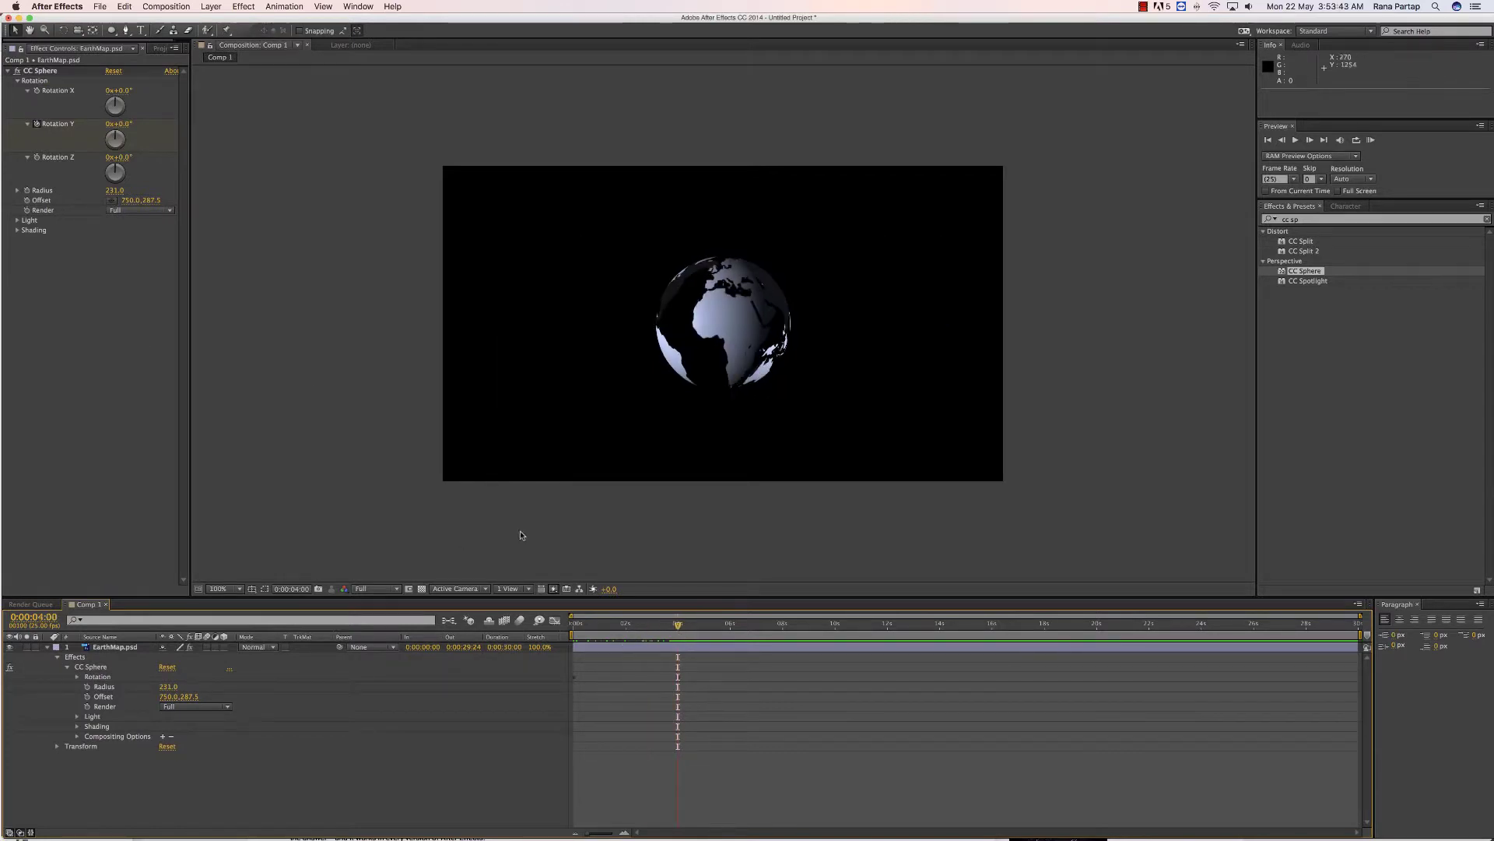
{"action": "left_click", "coordinate": [682, 653]}
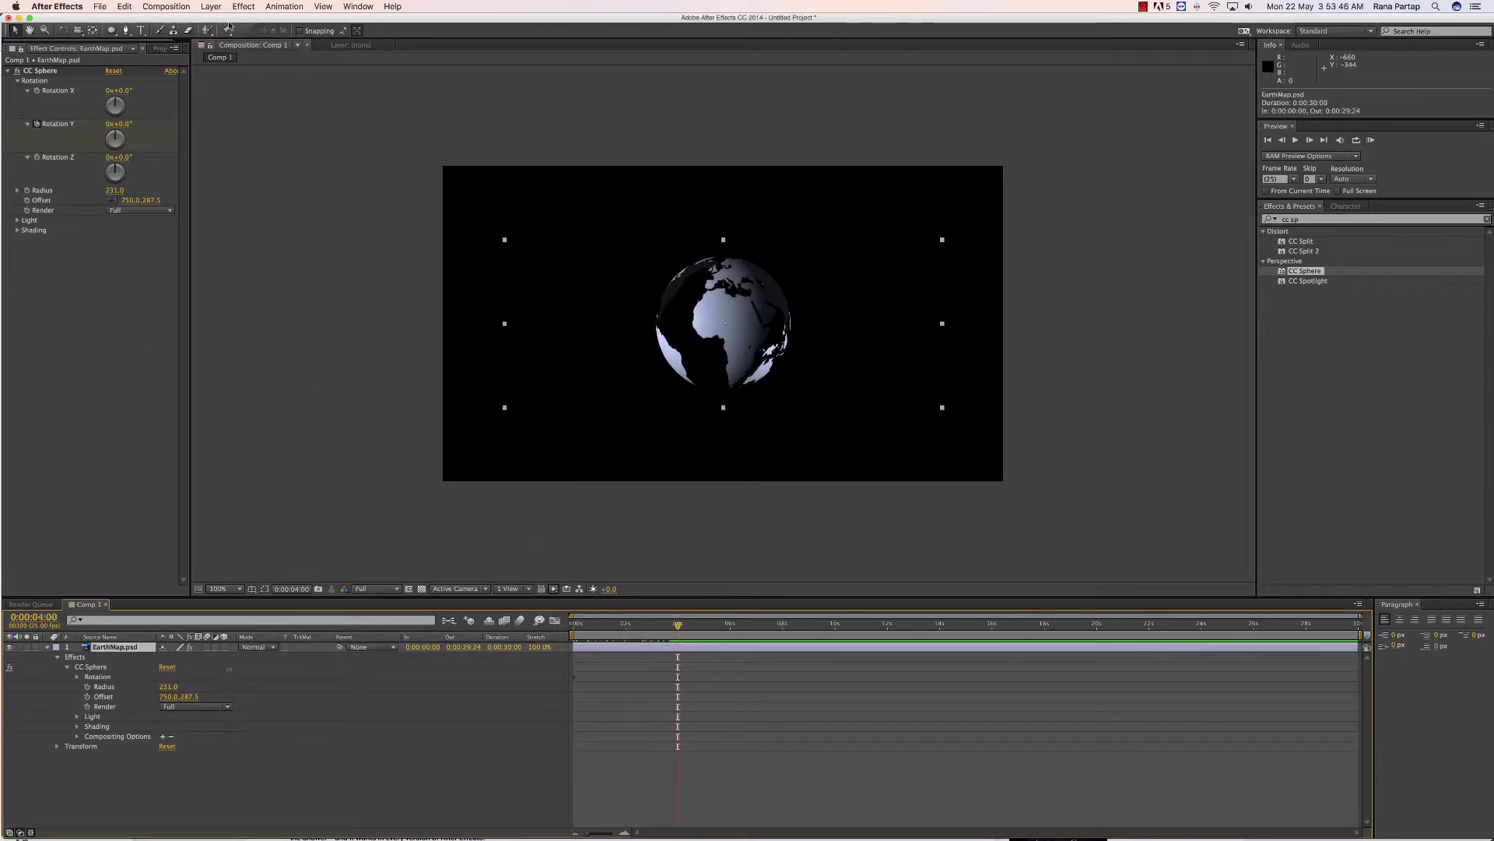
{"action": "left_click", "coordinate": [211, 6]}
Step: Add Null 1, parent EarthMap.psd to it, and show Null 1's Transform properties
{"action": "mouse_move", "coordinate": [265, 20]}
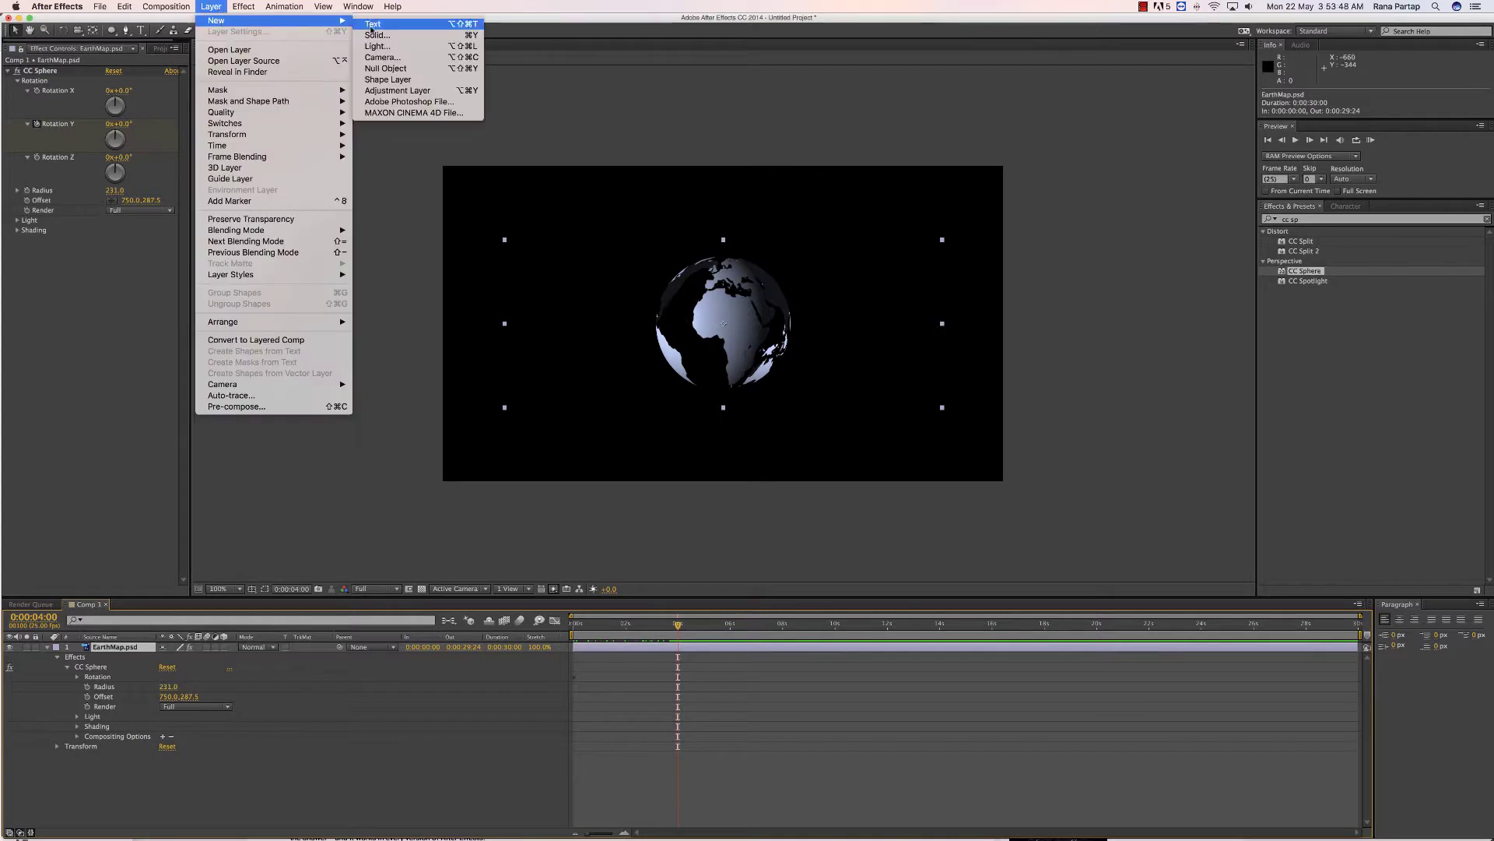
{"action": "left_click", "coordinate": [397, 71]}
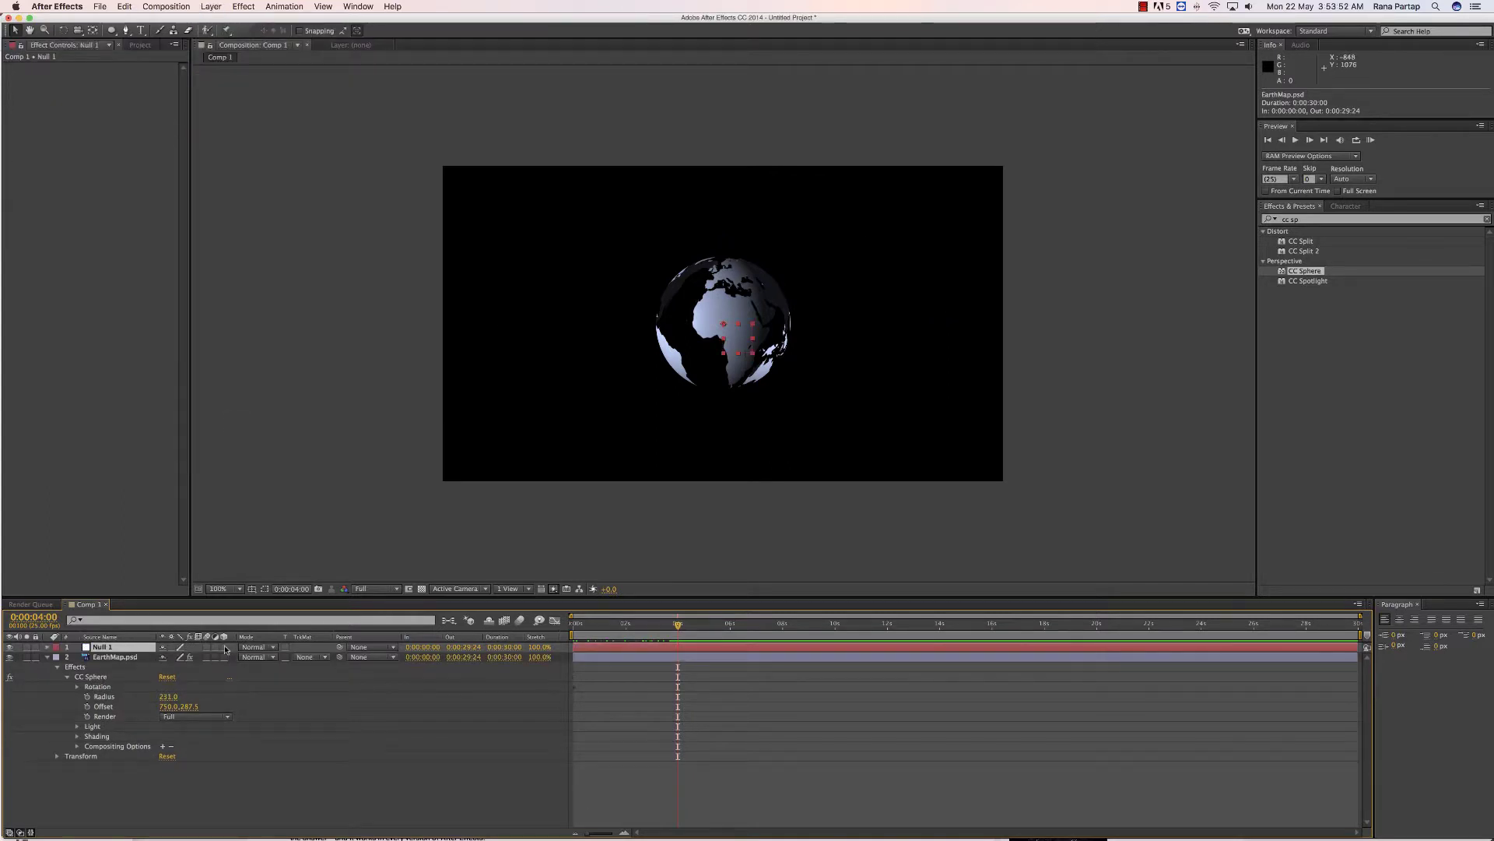
{"action": "left_click", "coordinate": [109, 657]}
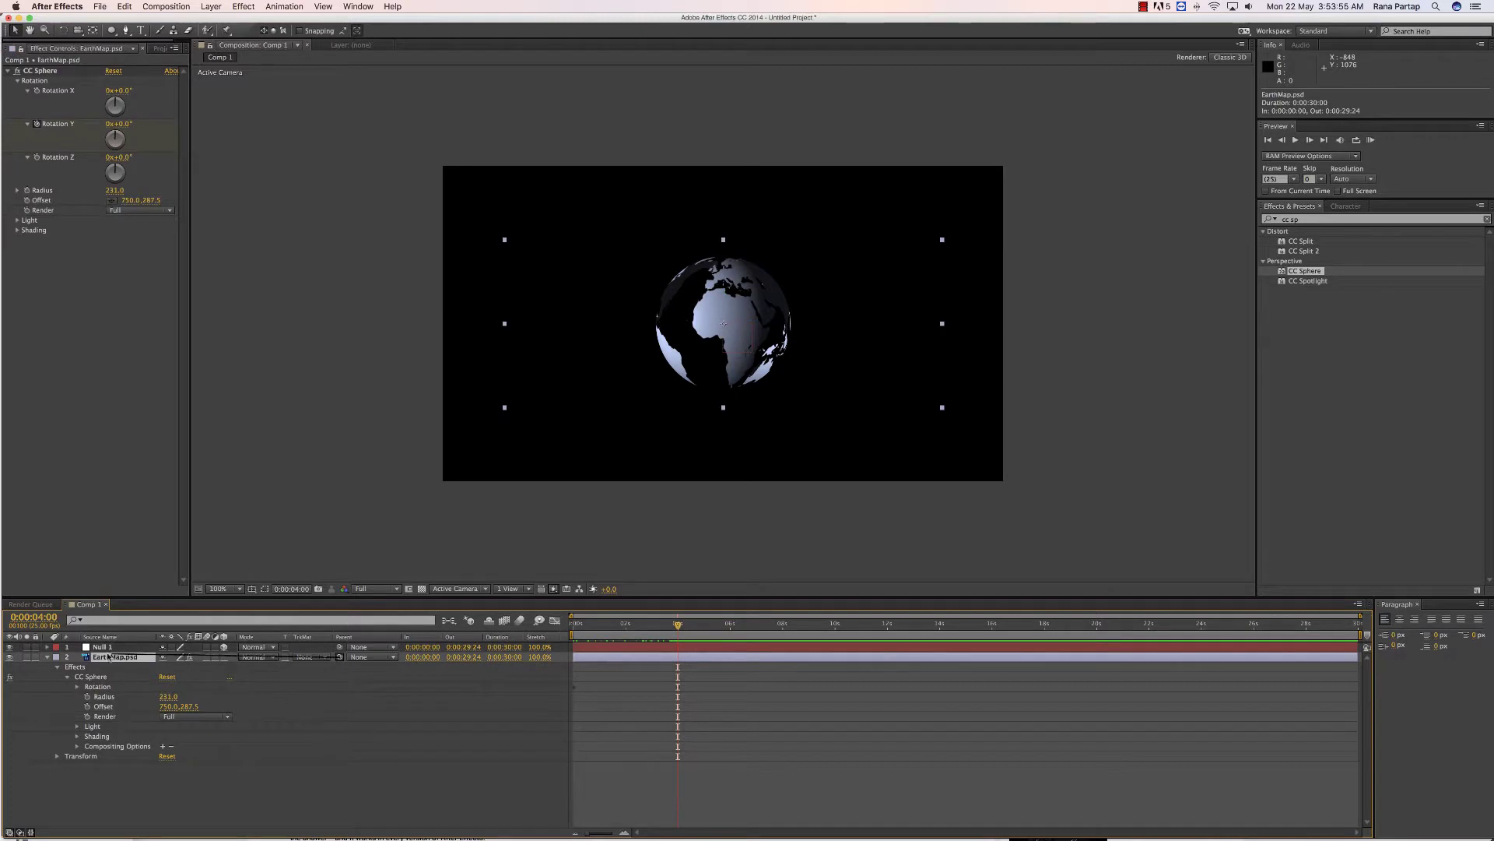
{"action": "left_click_drag", "start_coordinate": [339, 657], "coordinate": [108, 647]}
{"action": "left_click", "coordinate": [47, 647]}
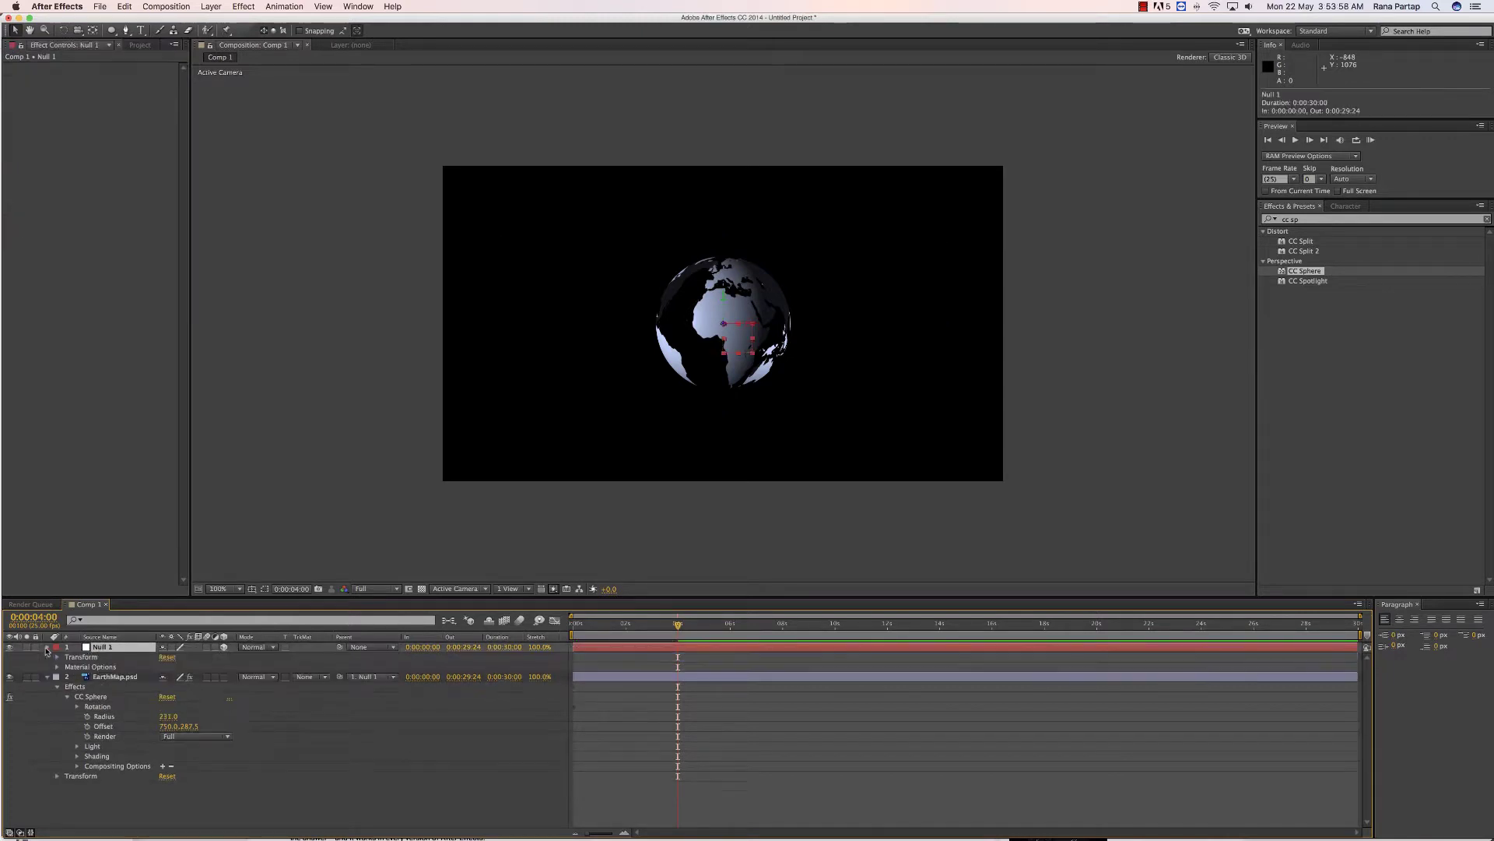
{"action": "left_click", "coordinate": [57, 657]}
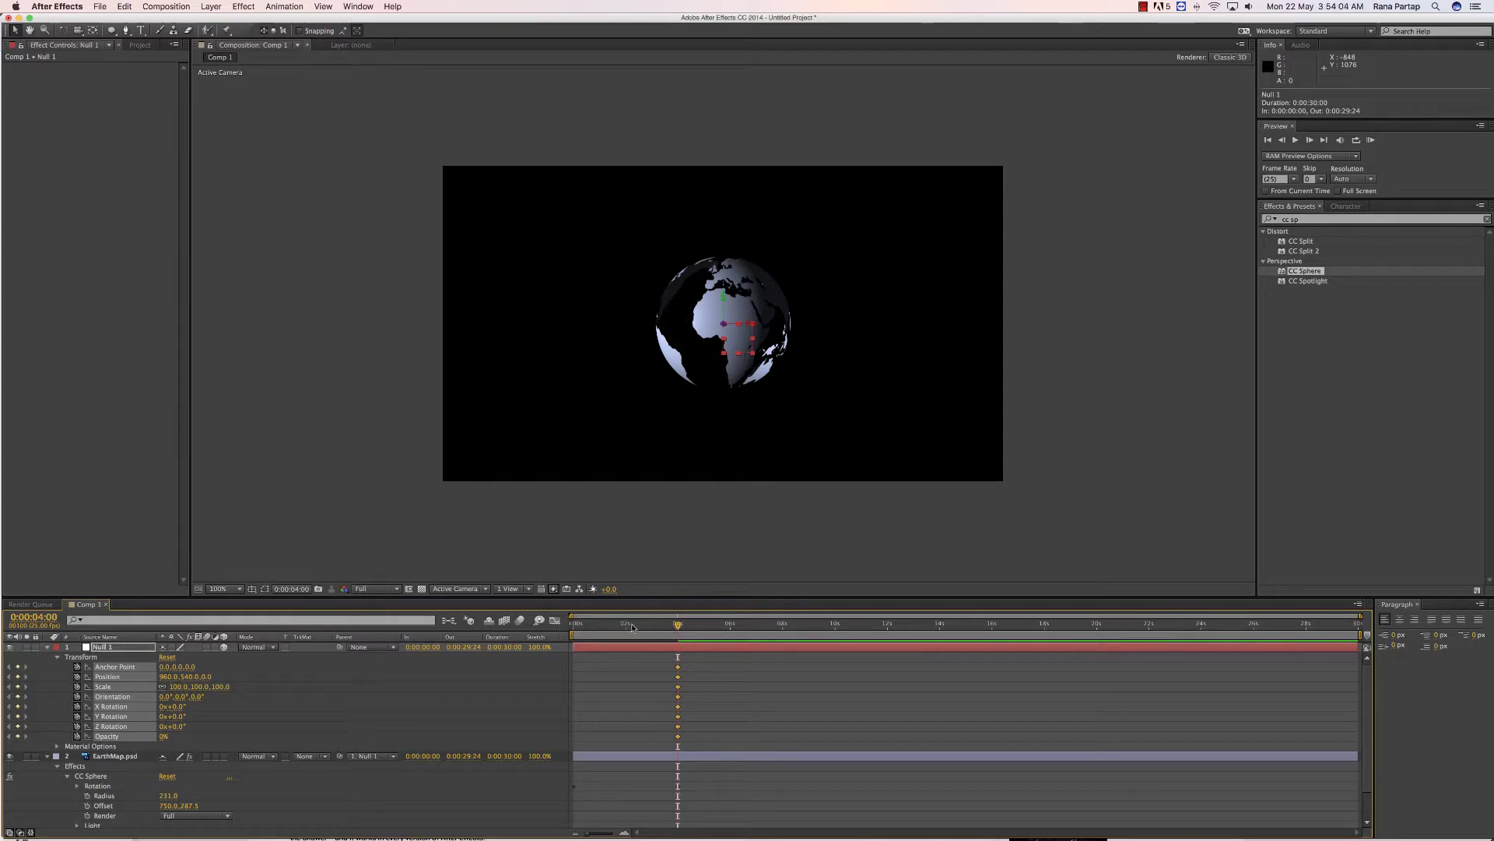
Step: Enlarge Null 1's starting Scale so the globe begins zoomed in, and preview it
{"action": "mouse_move", "coordinate": [633, 627]}
{"action": "left_mouse_down"}
{"action": "mouse_move", "coordinate": [678, 630]}
{"action": "mouse_move", "coordinate": [544, 632]}
{"action": "left_mouse_up"}
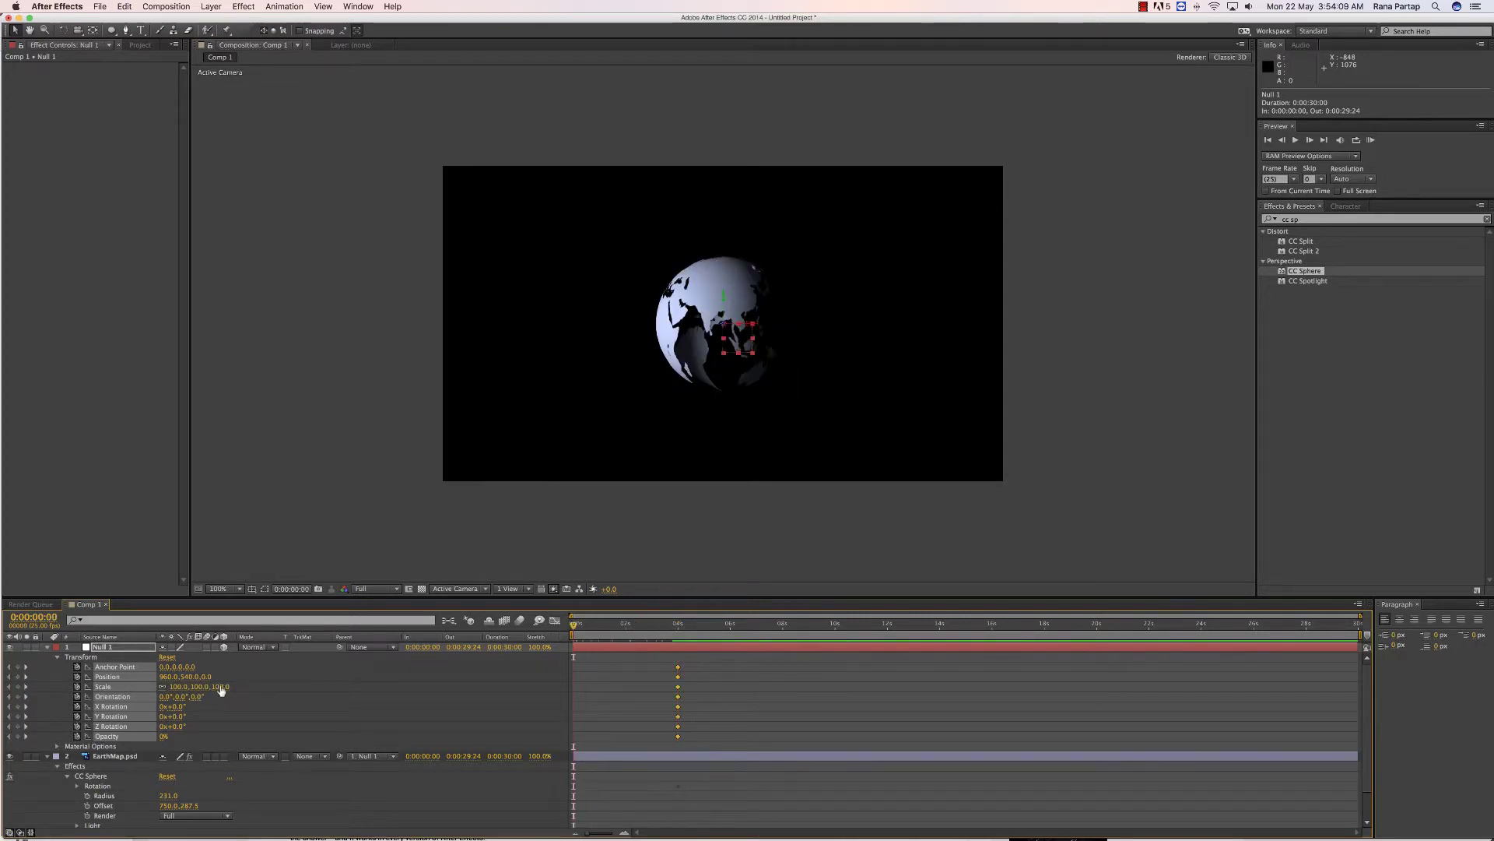
{"action": "left_click_drag", "start_coordinate": [221, 690], "coordinate": [1032, 691]}
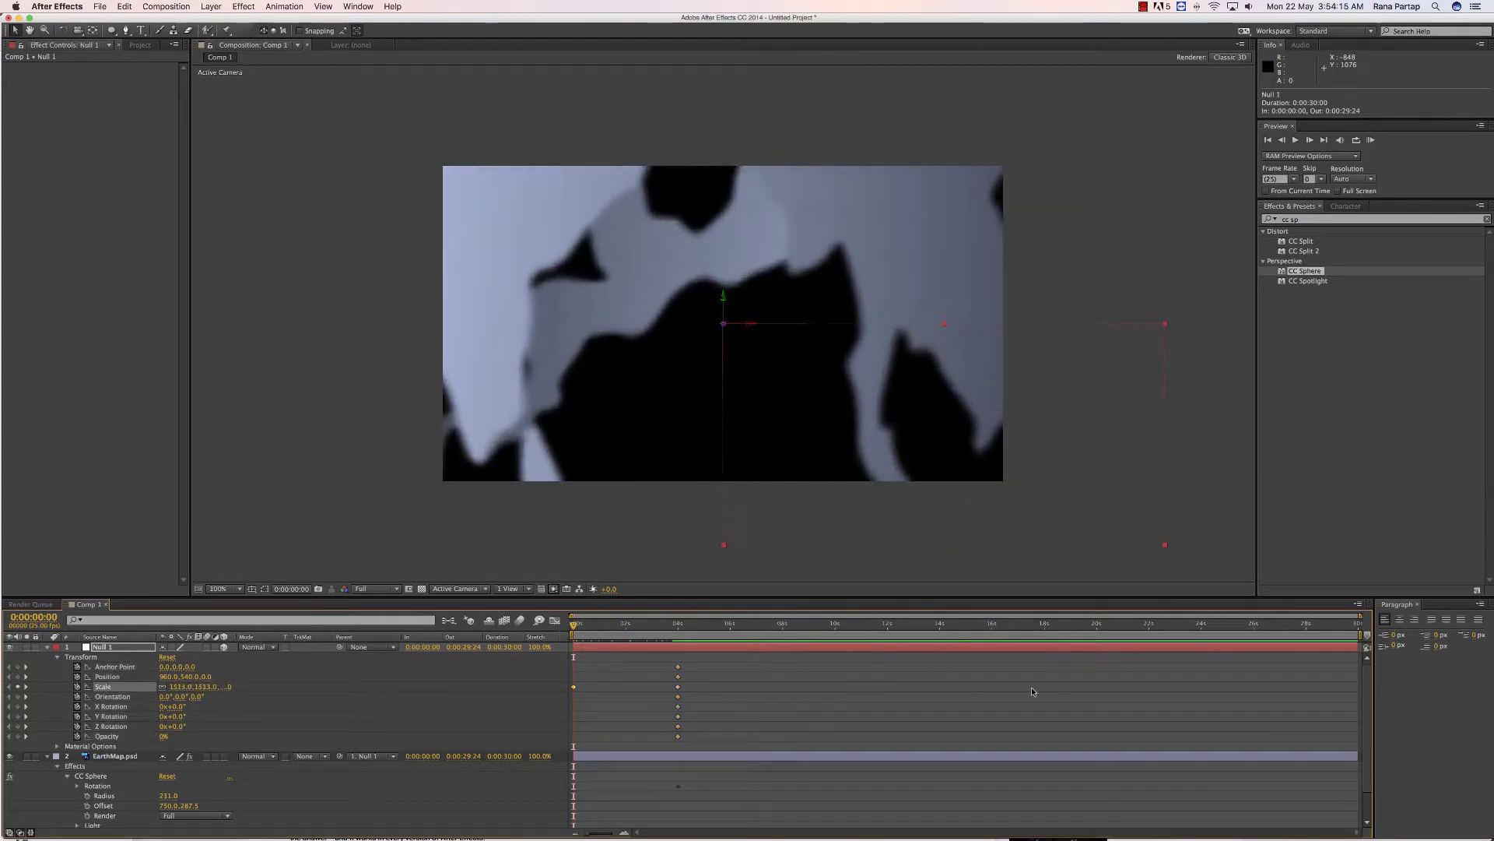
{"action": "key", "text": "space"}
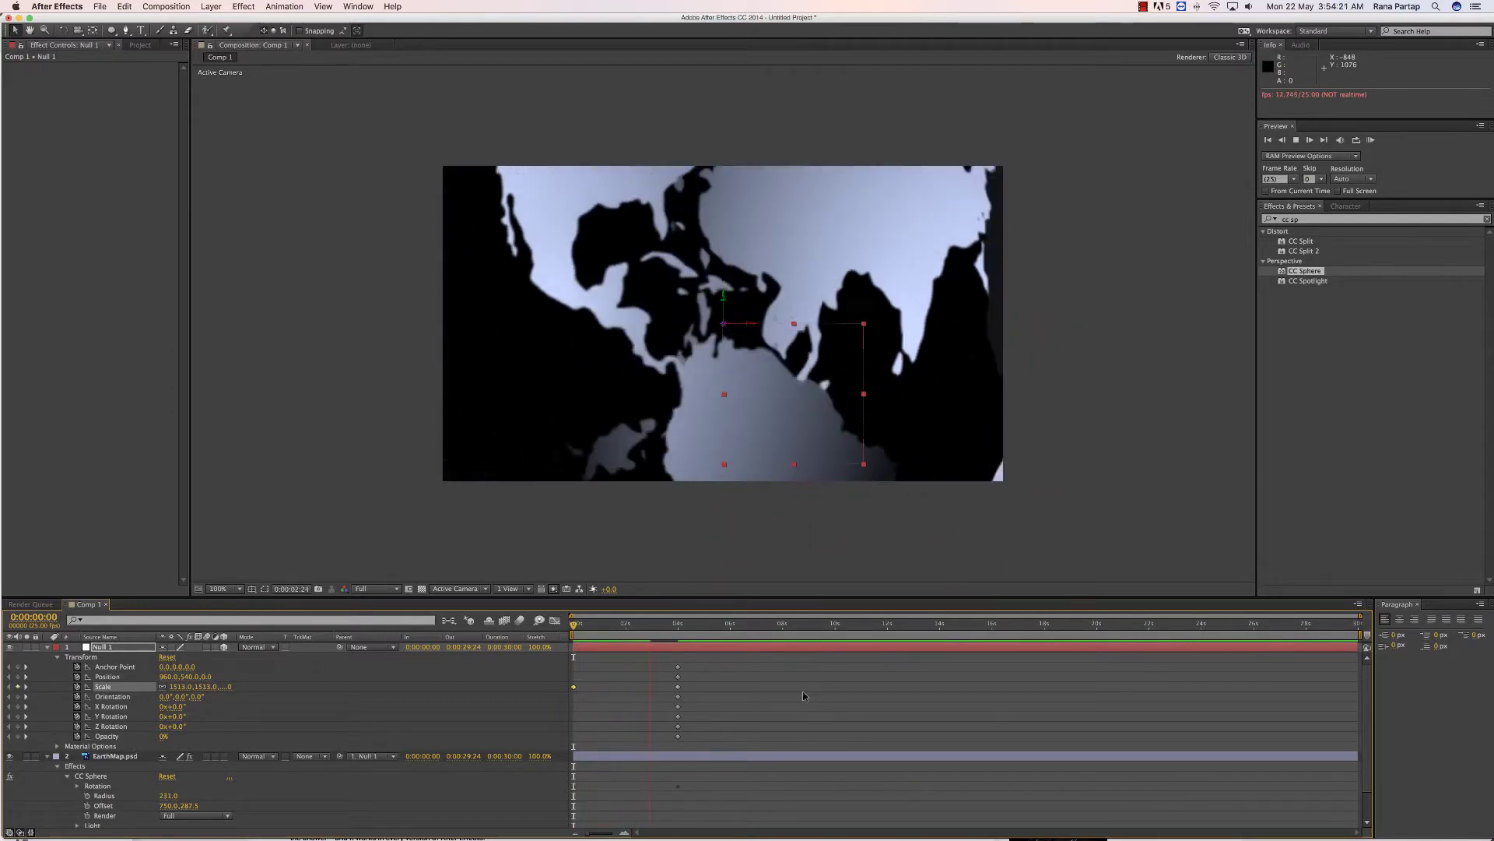
{"action": "key", "text": "space"}
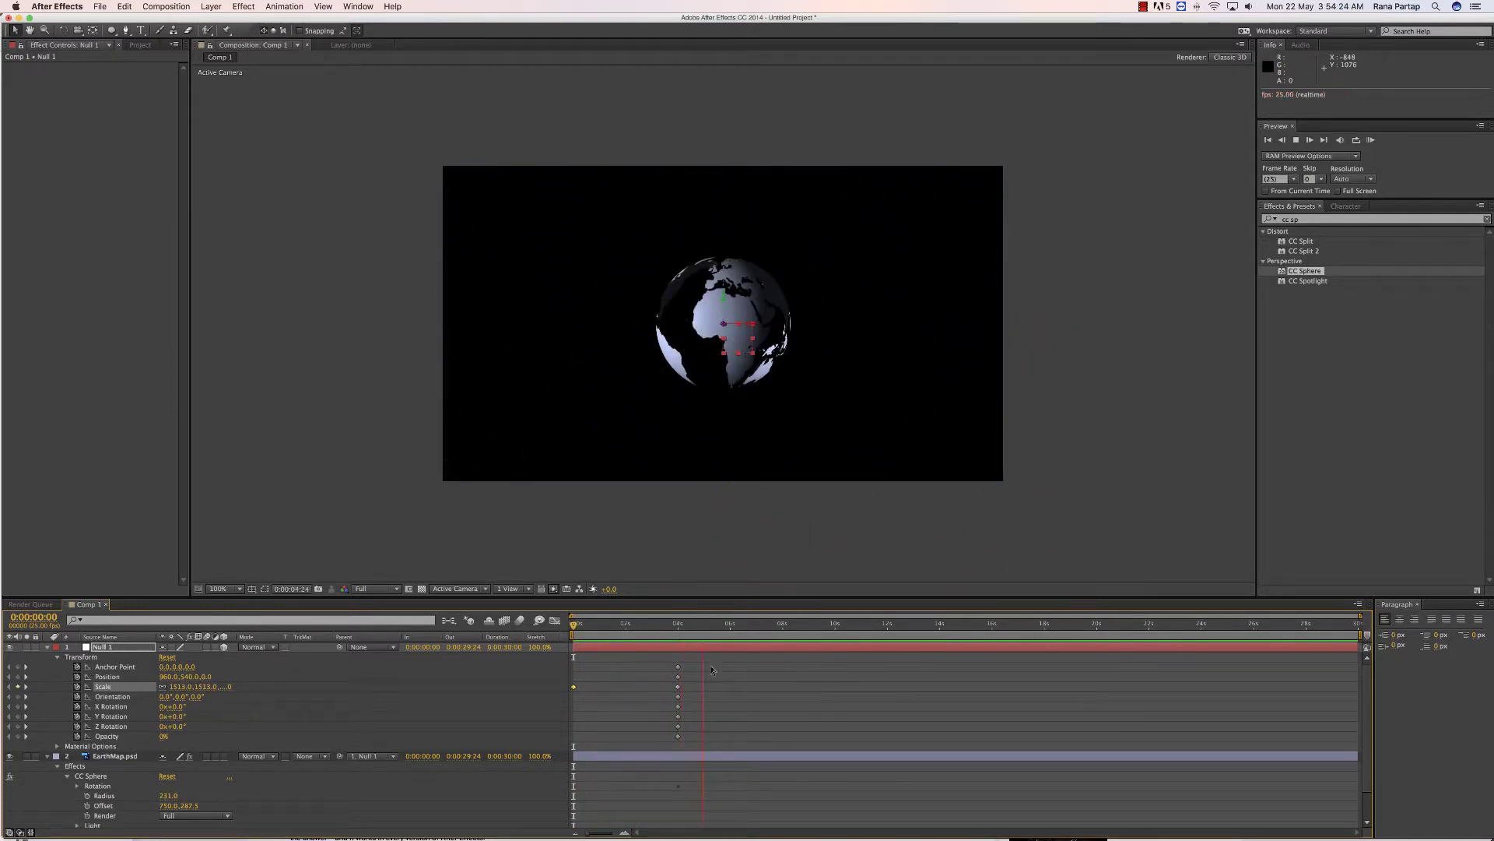
{"action": "key", "text": "space"}
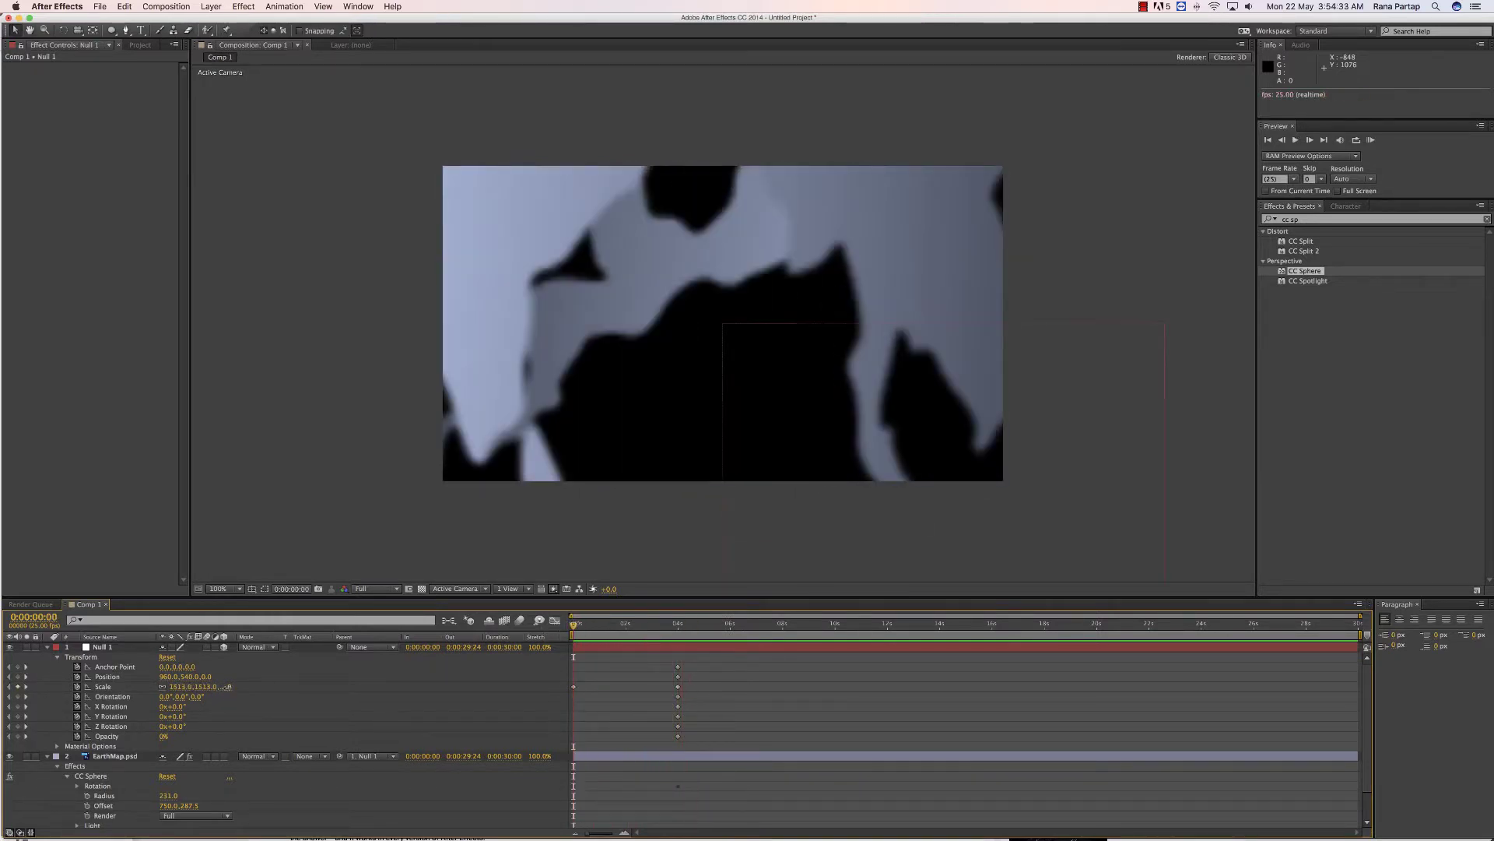
Step: Lower the starting Scale to 978 and preview the zoom-out up to 4 seconds
{"action": "left_click_drag", "start_coordinate": [227, 686], "coordinate": [156, 687]}
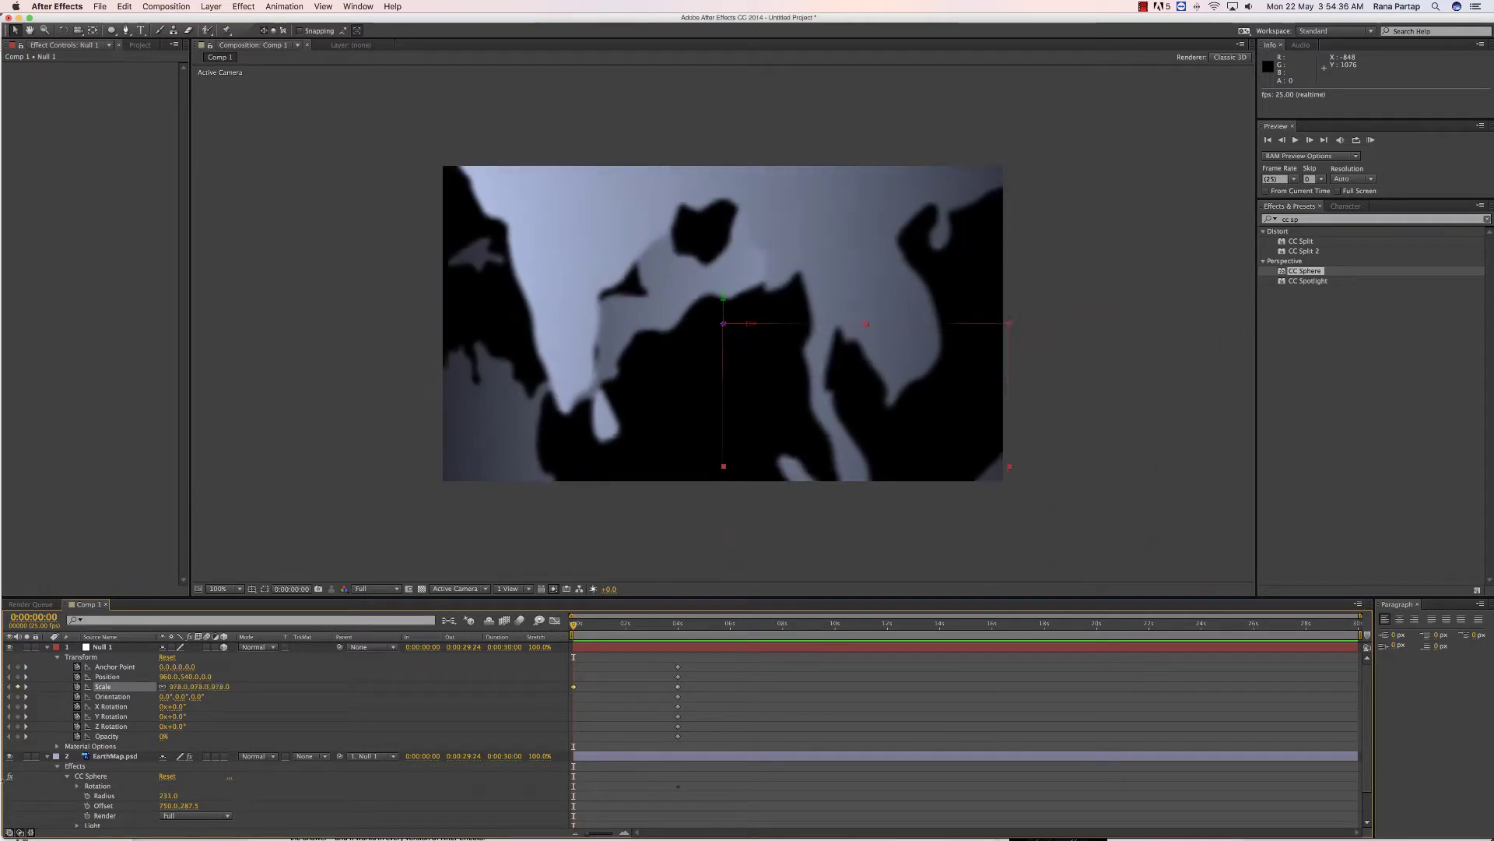
{"action": "key", "text": "space"}
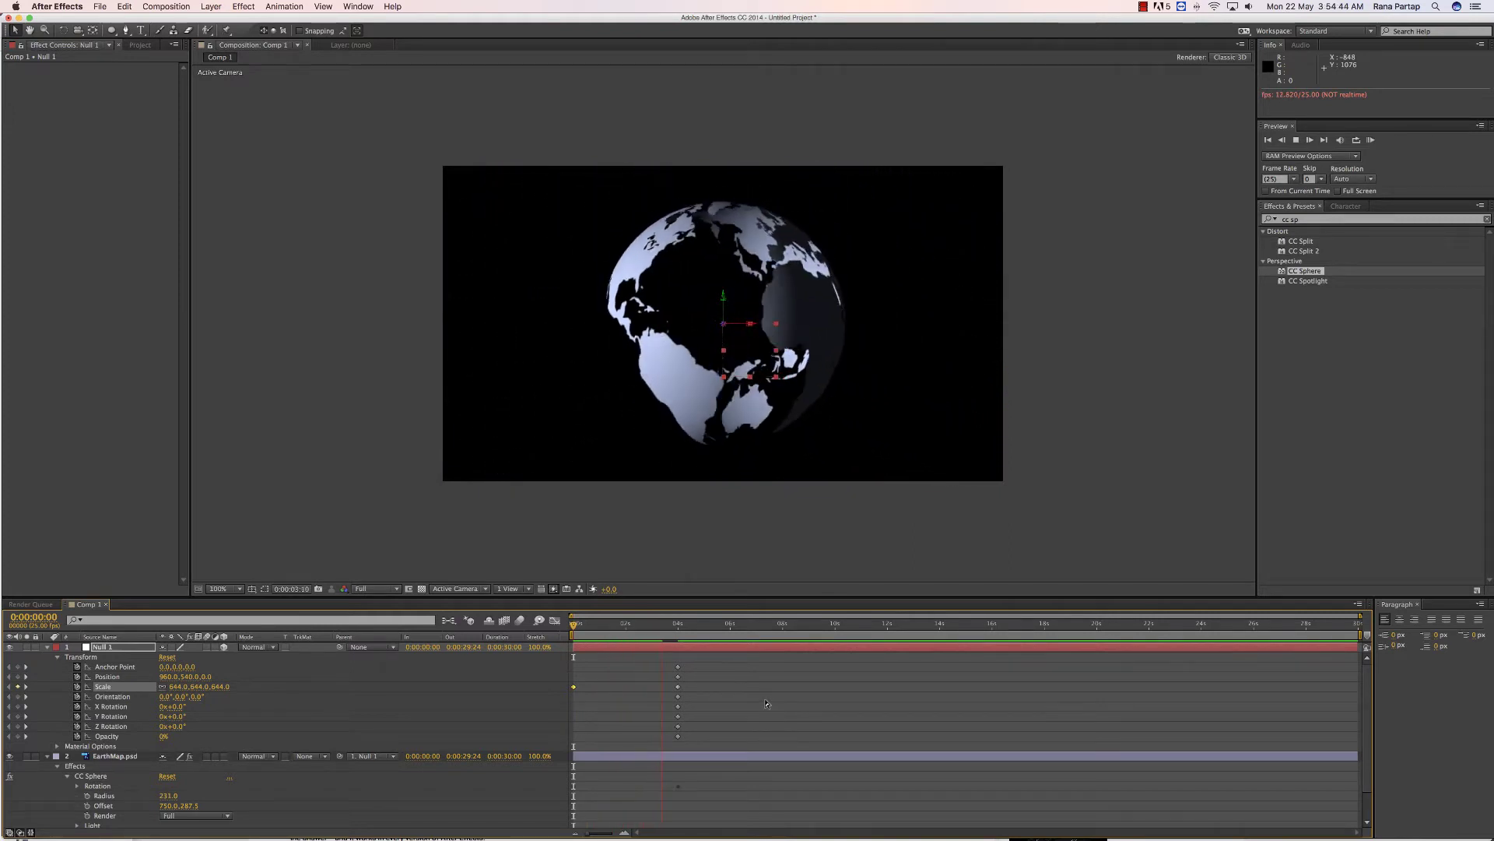
{"action": "left_click", "coordinate": [679, 626]}
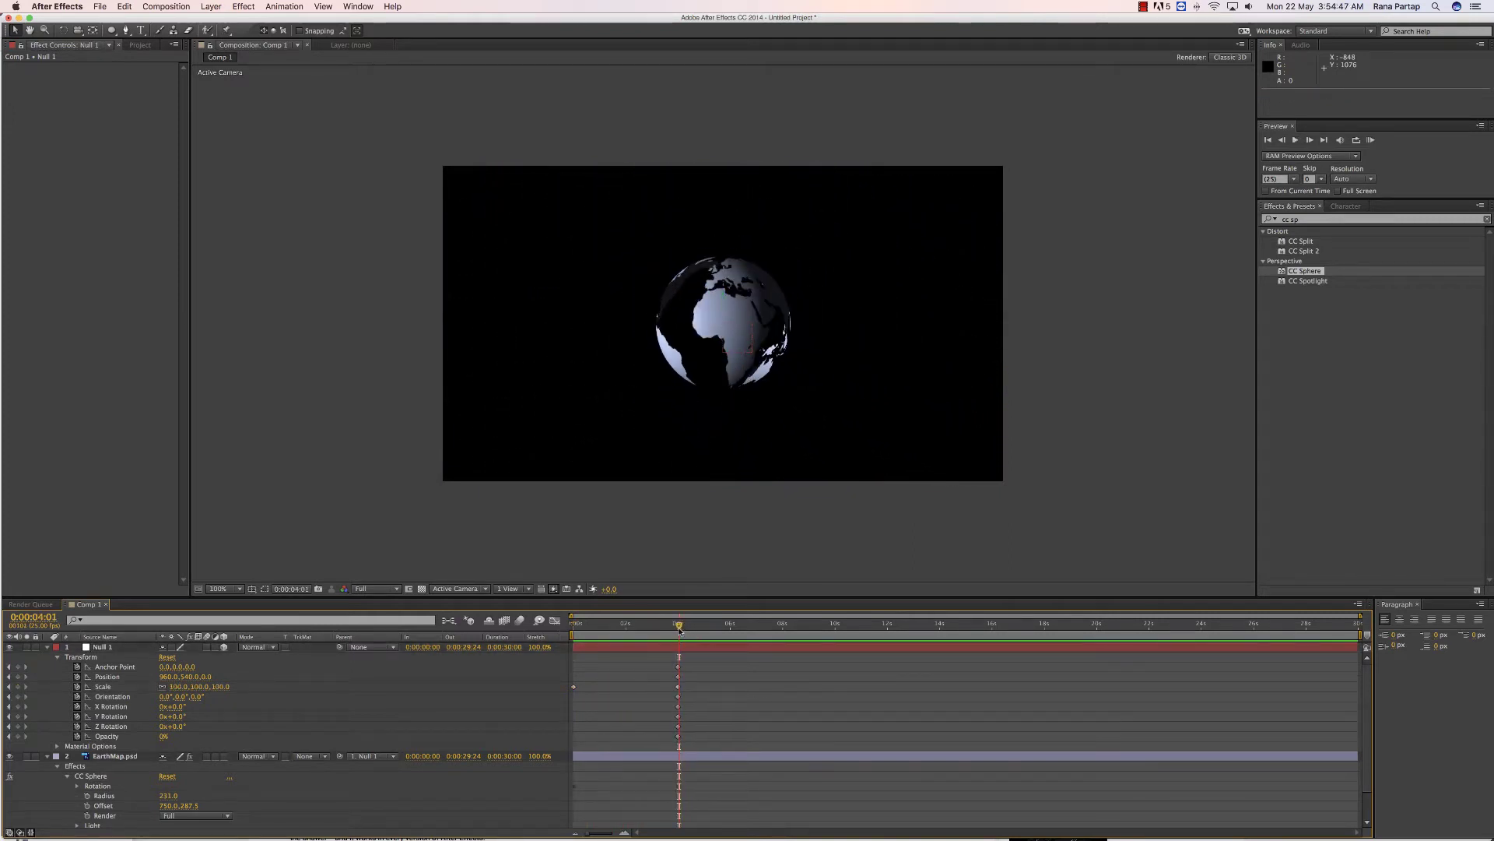
Step: Create a new white solid layer
{"action": "left_click", "coordinate": [211, 7]}
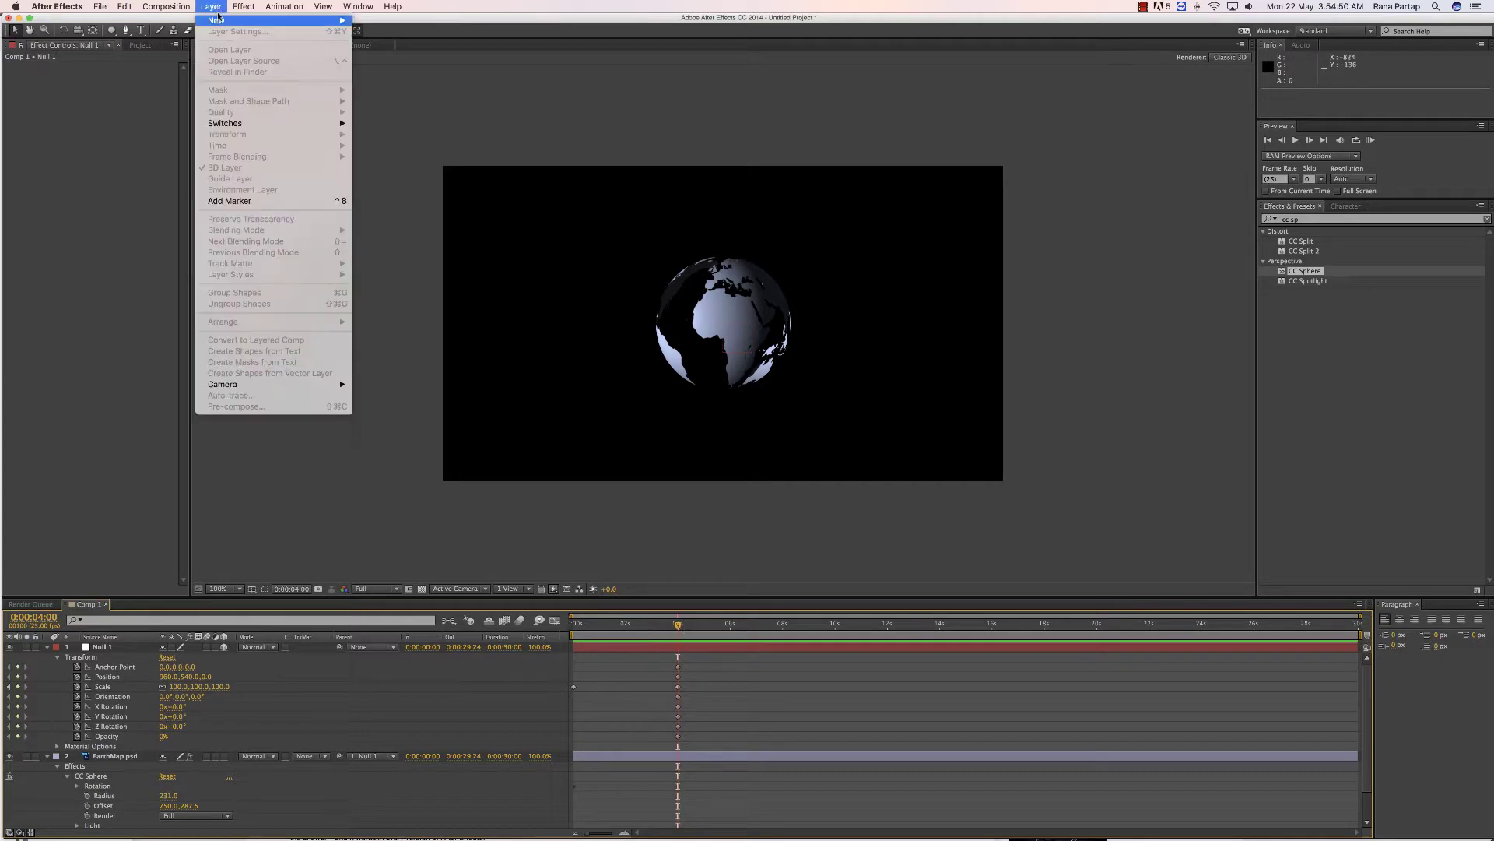
{"action": "mouse_move", "coordinate": [226, 20]}
{"action": "left_click", "coordinate": [377, 35]}
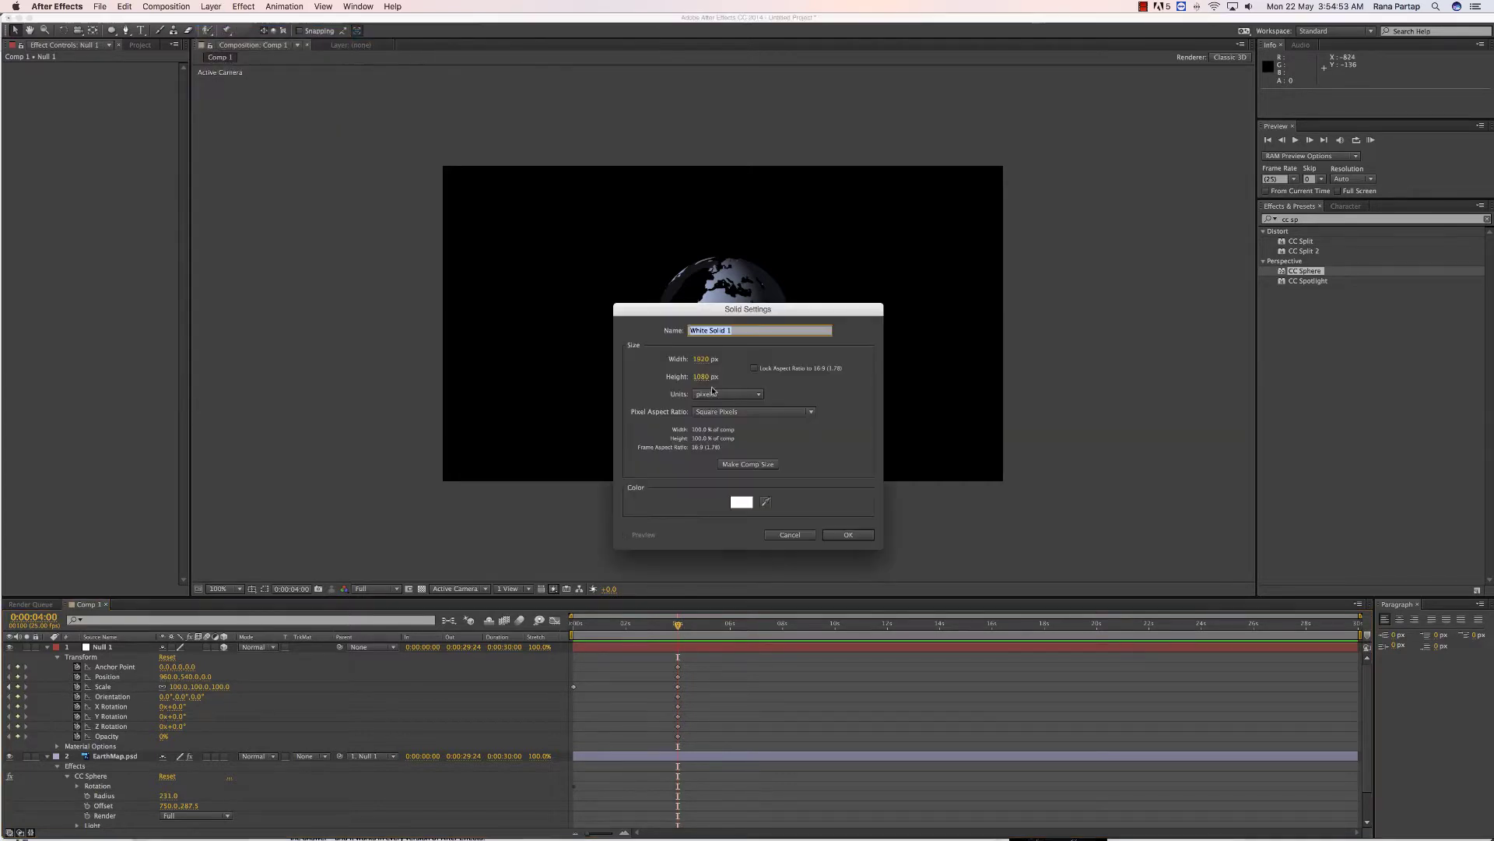
{"action": "left_click_drag", "start_coordinate": [725, 309], "coordinate": [831, 277]}
{"action": "key", "text": "Return"}
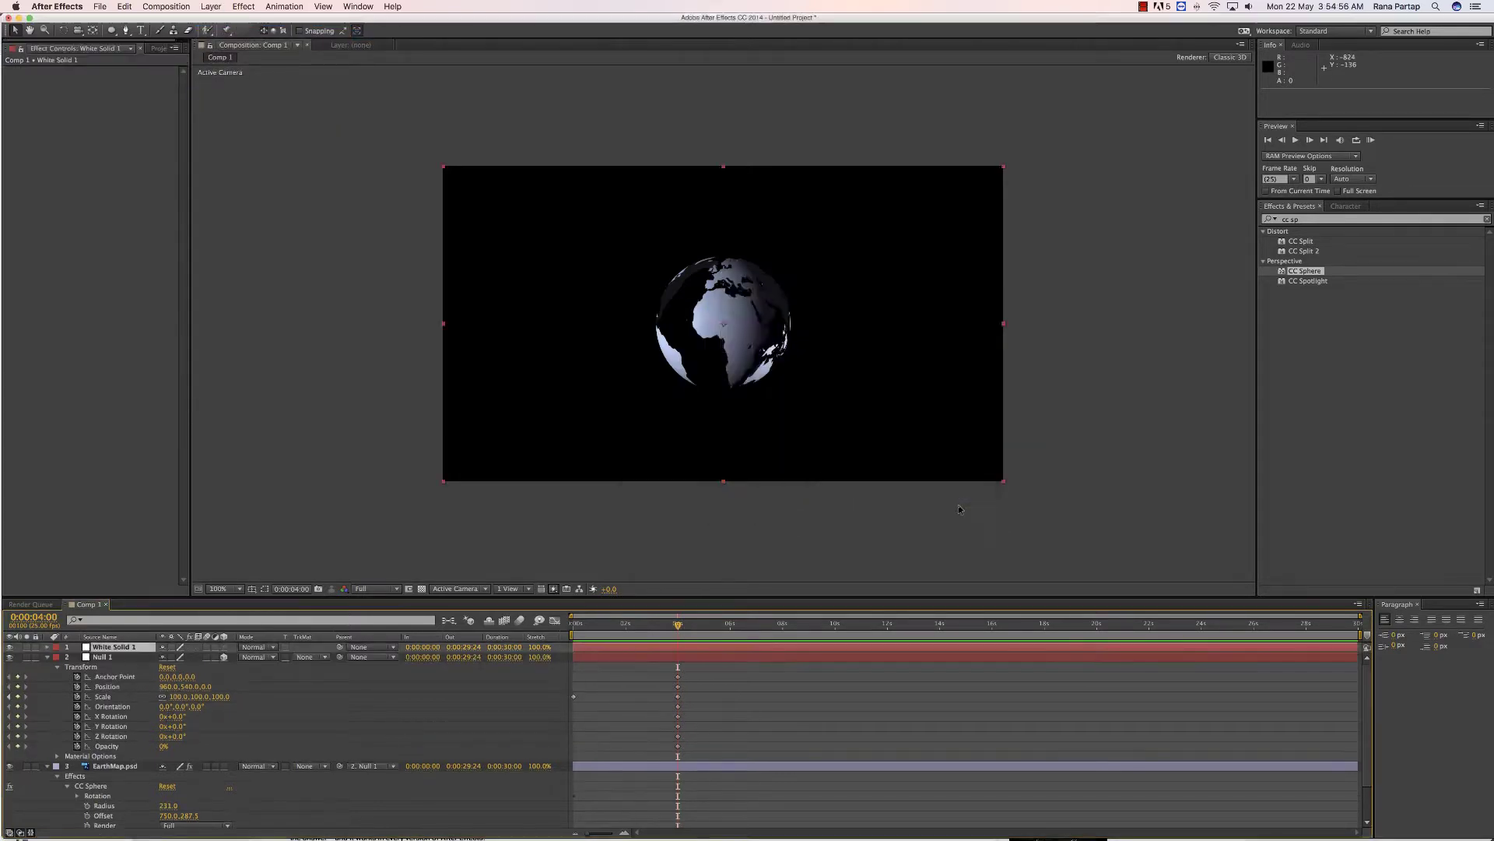
Step: Mask the solid into a small centred circle, make it 3D, and push it back in Z
{"action": "left_click", "coordinate": [111, 30]}
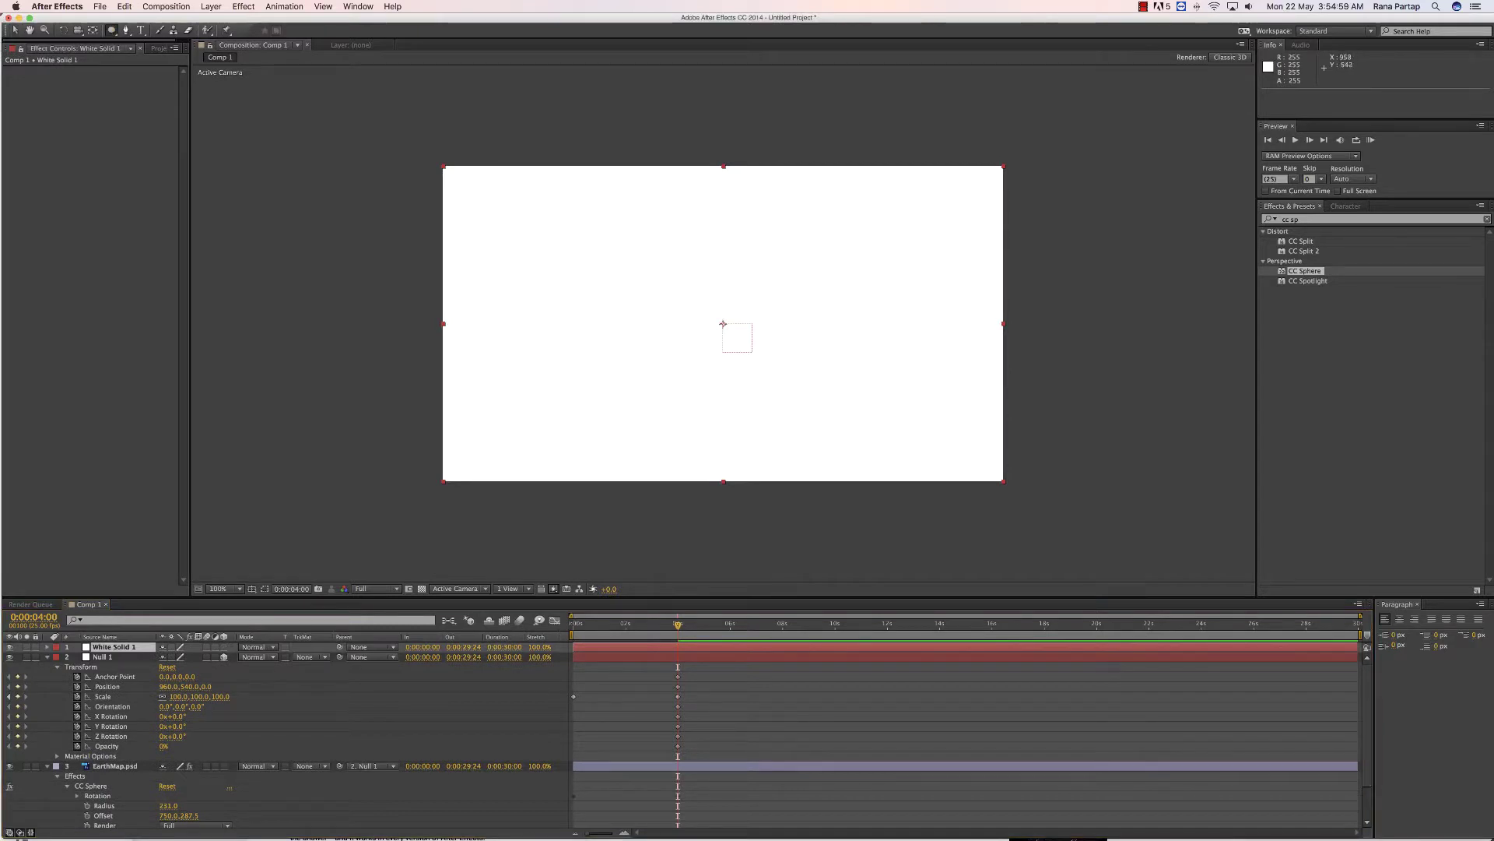
{"action": "left_click_drag", "start_coordinate": [723, 324], "coordinate": [741, 338]}
{"action": "key", "text": "v"}
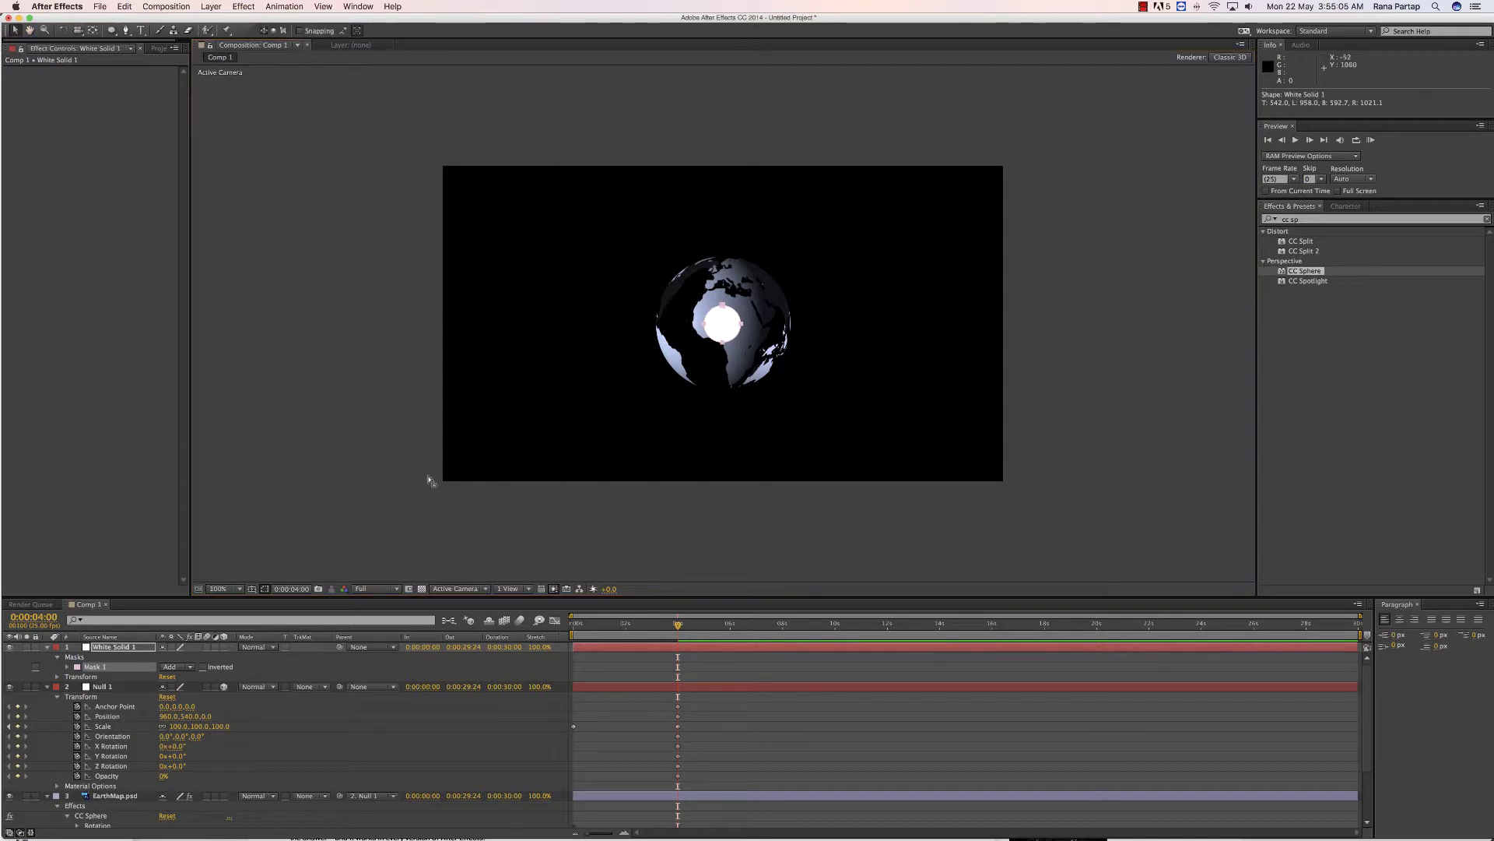
{"action": "left_click", "coordinate": [224, 647]}
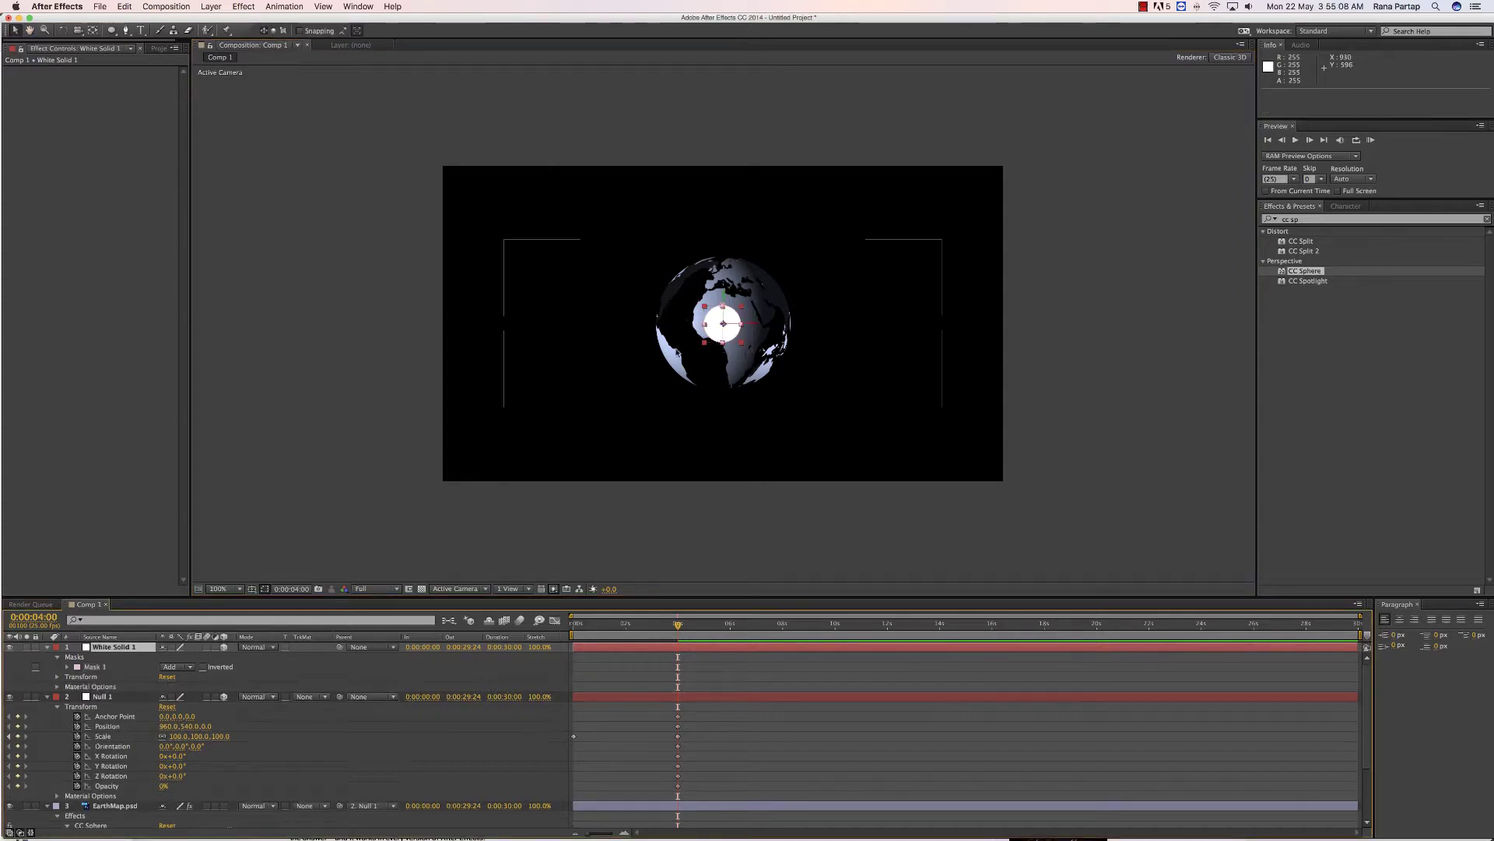
{"action": "left_click", "coordinate": [49, 696]}
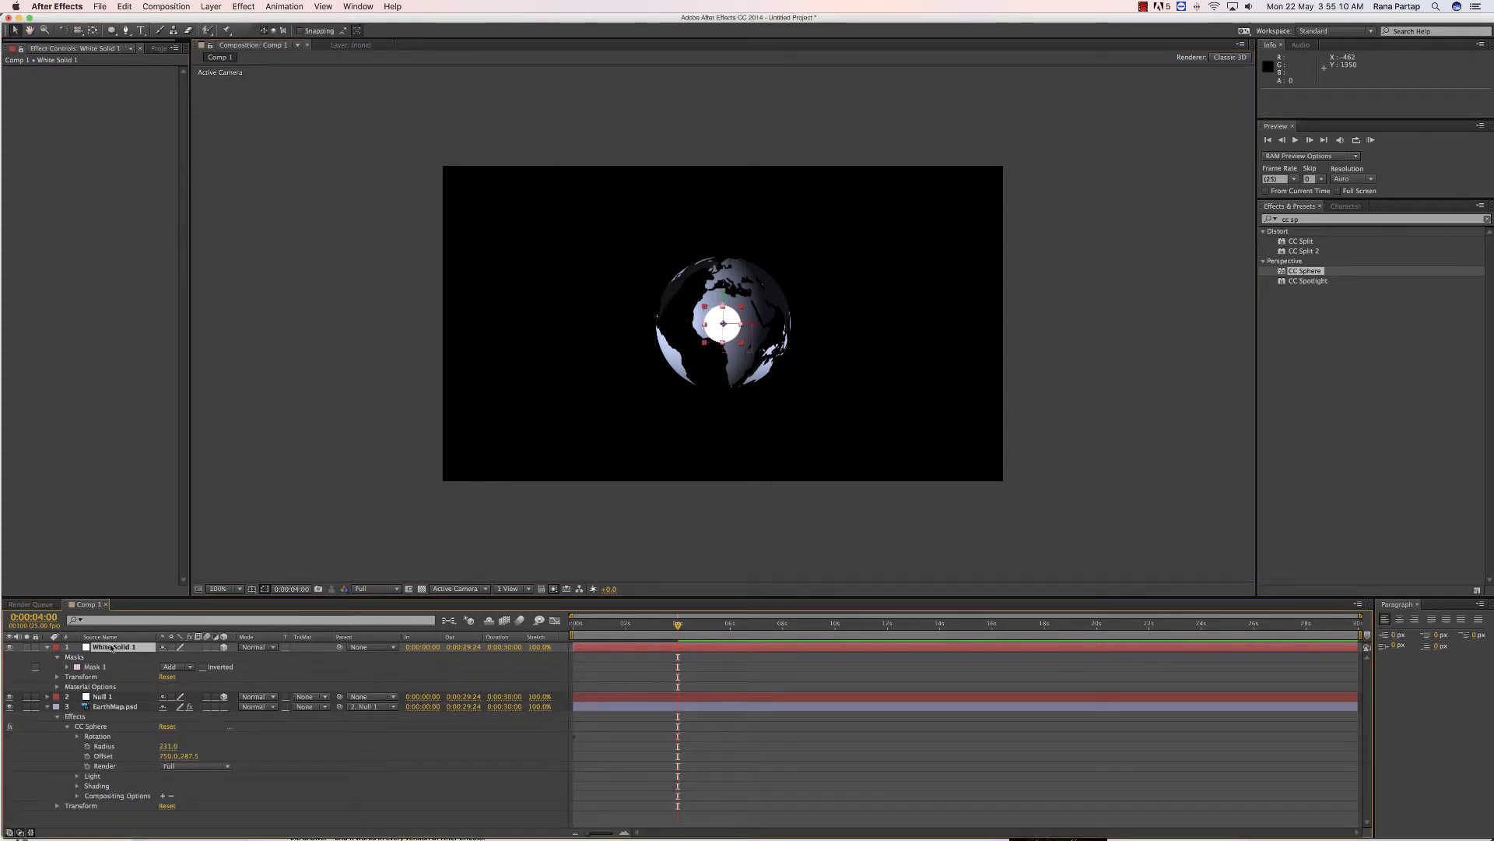
{"action": "left_click_drag", "start_coordinate": [724, 326], "coordinate": [311, 827]}
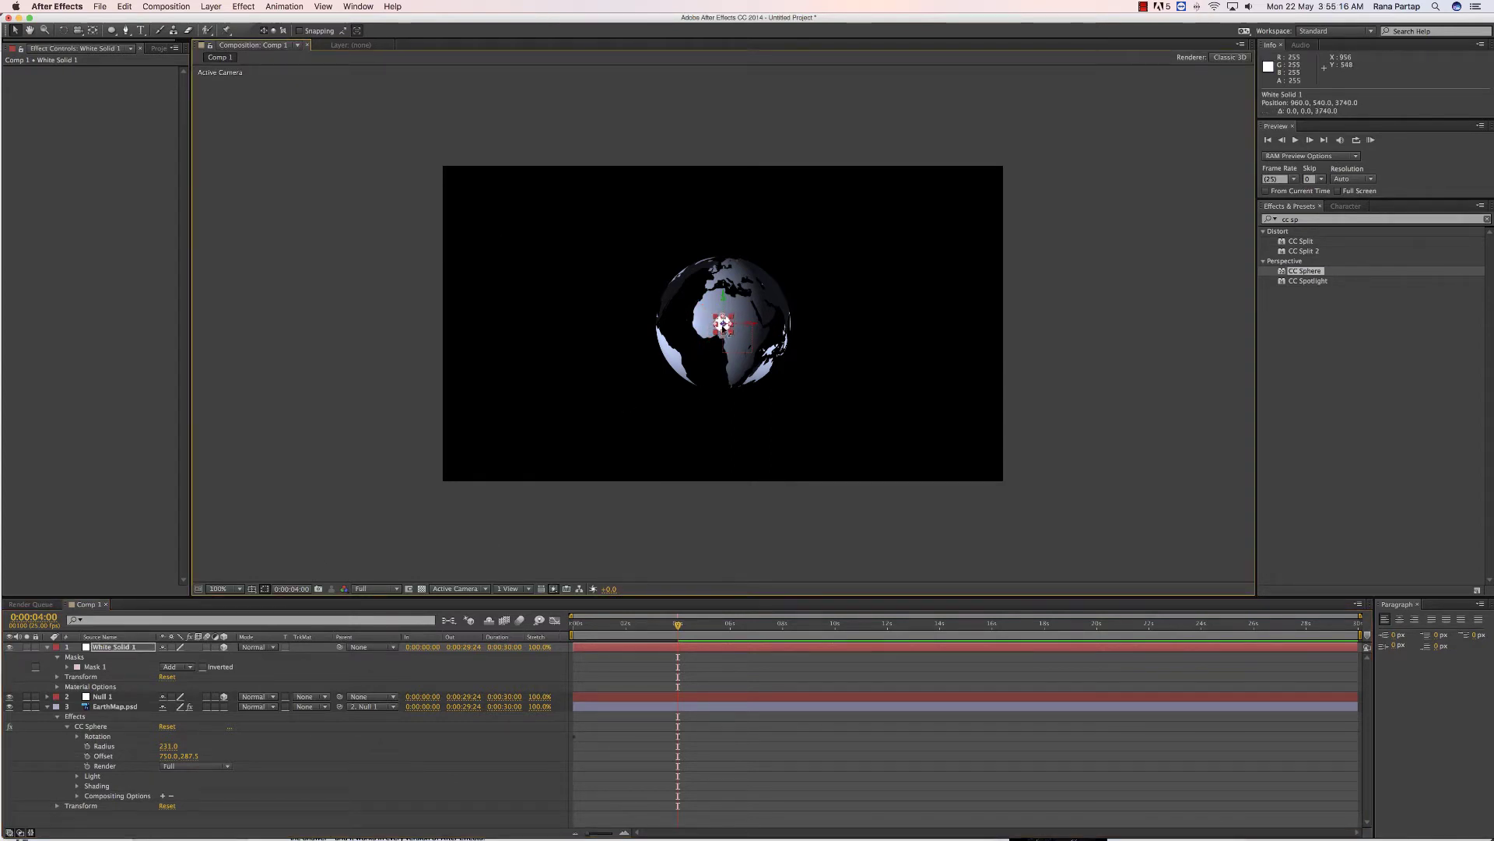
{"action": "left_click_drag", "start_coordinate": [697, 365], "coordinate": [618, 452]}
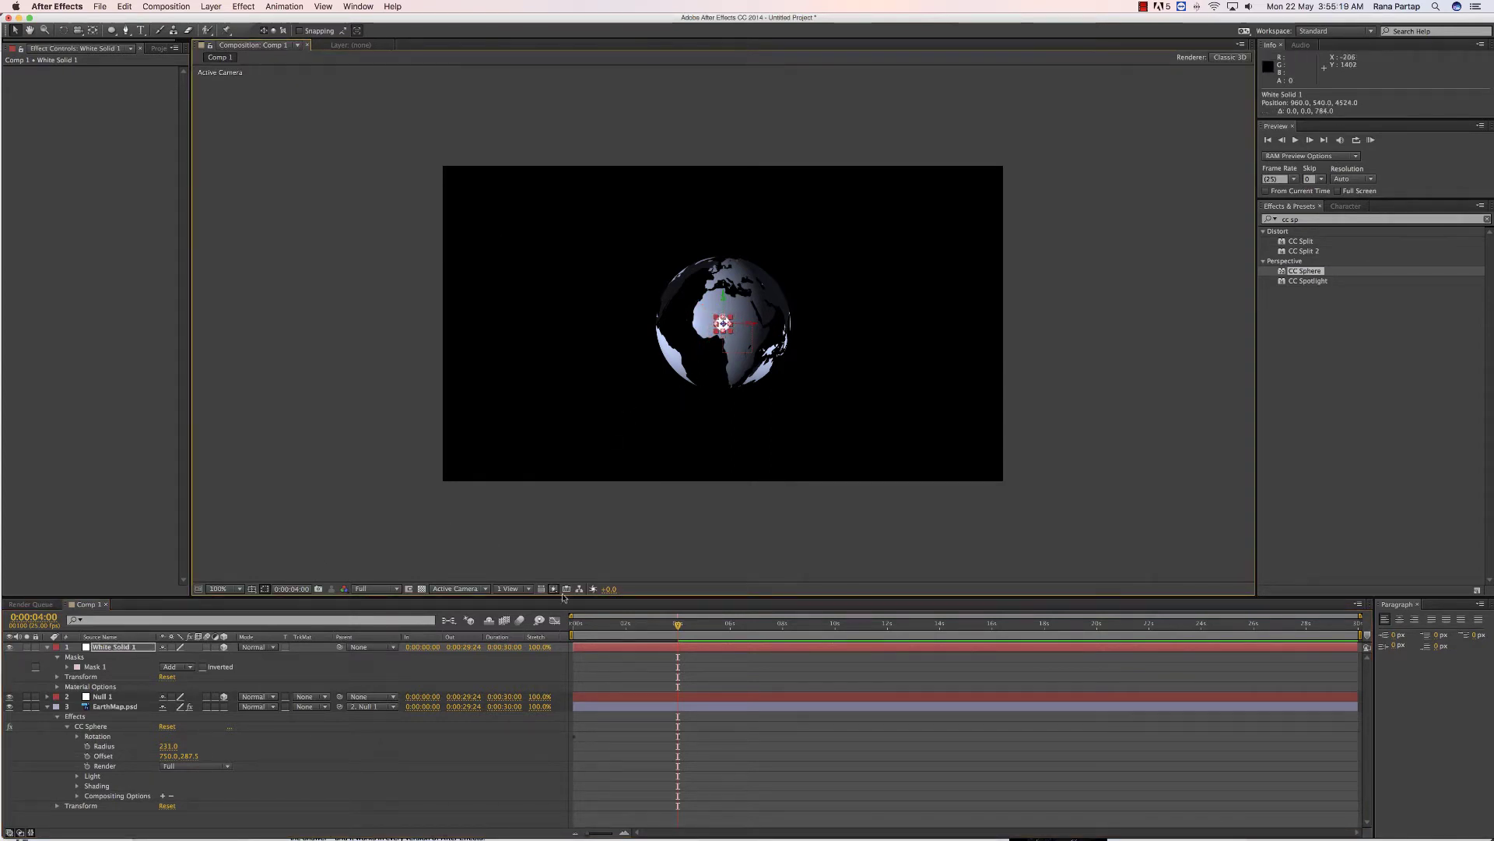
Step: Switch to a 2 Views layout and reposition the white circle in depth from the top view
{"action": "left_click", "coordinate": [529, 589]}
{"action": "left_click", "coordinate": [531, 610]}
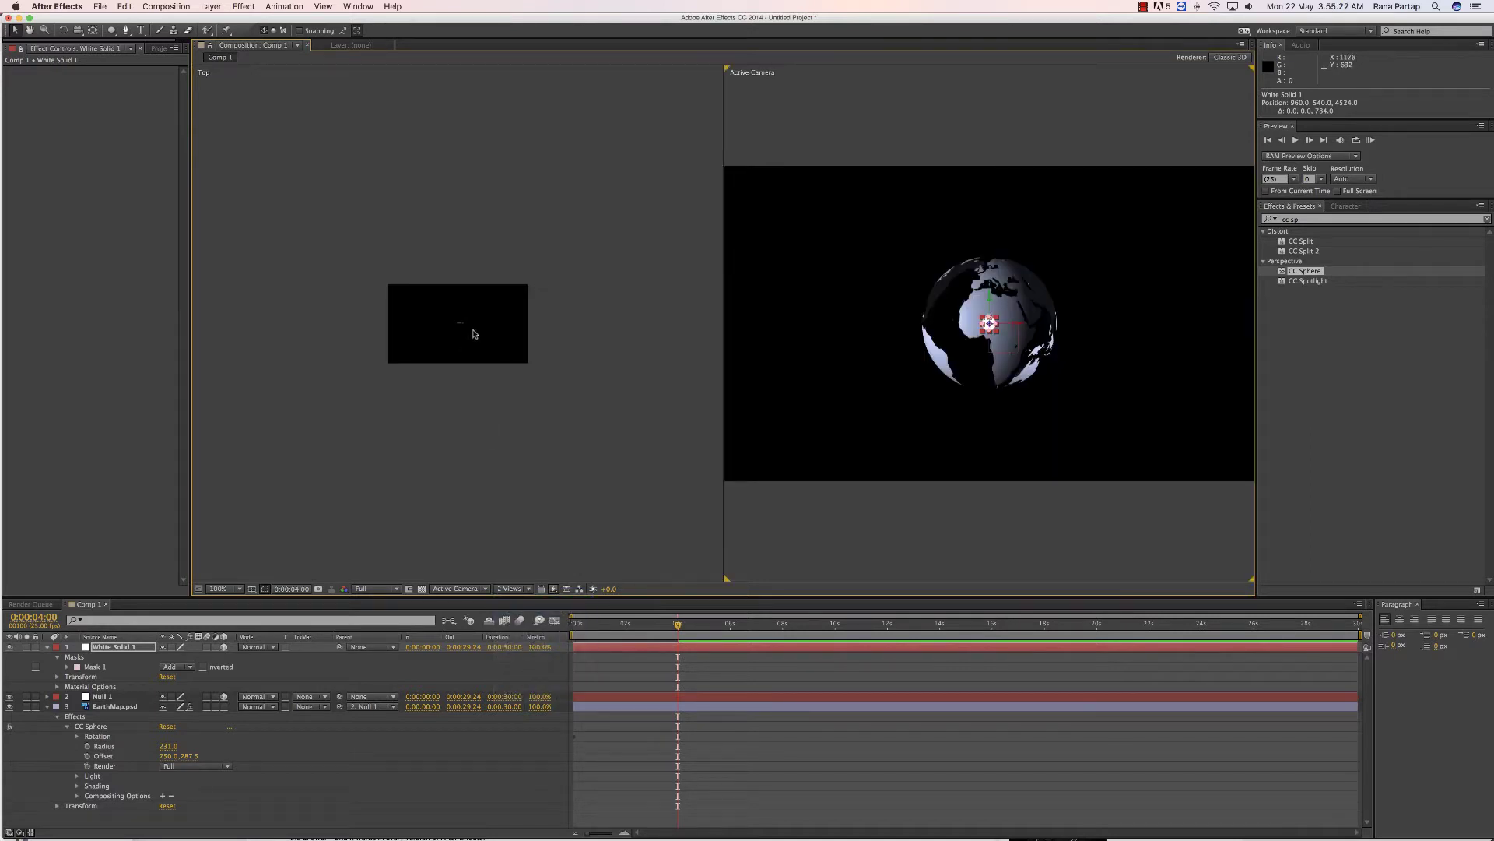
{"action": "left_click", "coordinate": [98, 696]}
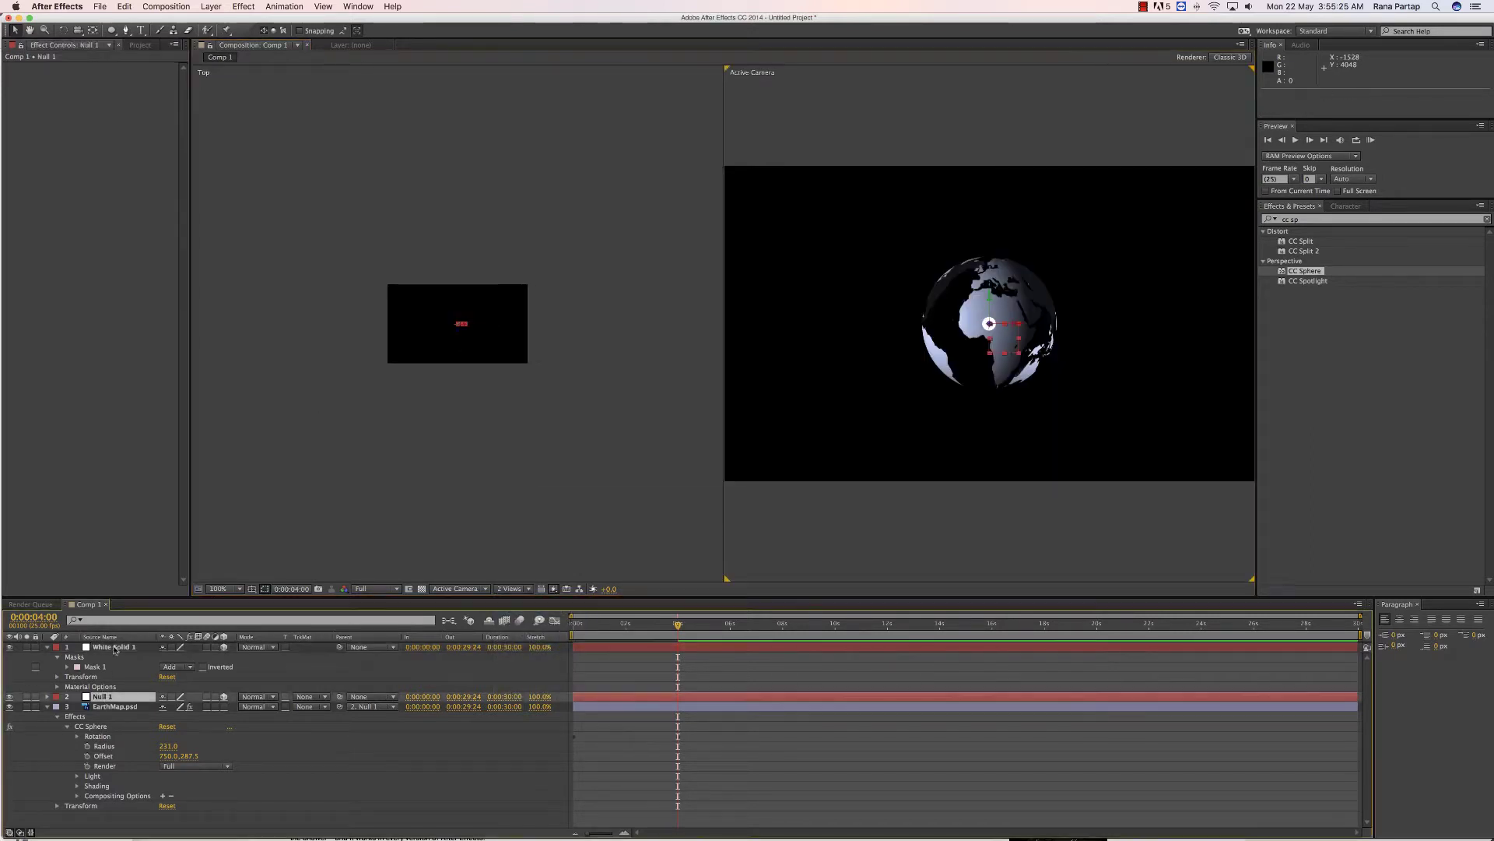
{"action": "left_click", "coordinate": [113, 647]}
{"action": "scroll", "coordinate": [454, 283], "scroll_direction": "down", "scroll_amount": 4}
{"action": "scroll", "coordinate": [455, 283], "scroll_direction": "up", "scroll_amount": 2}
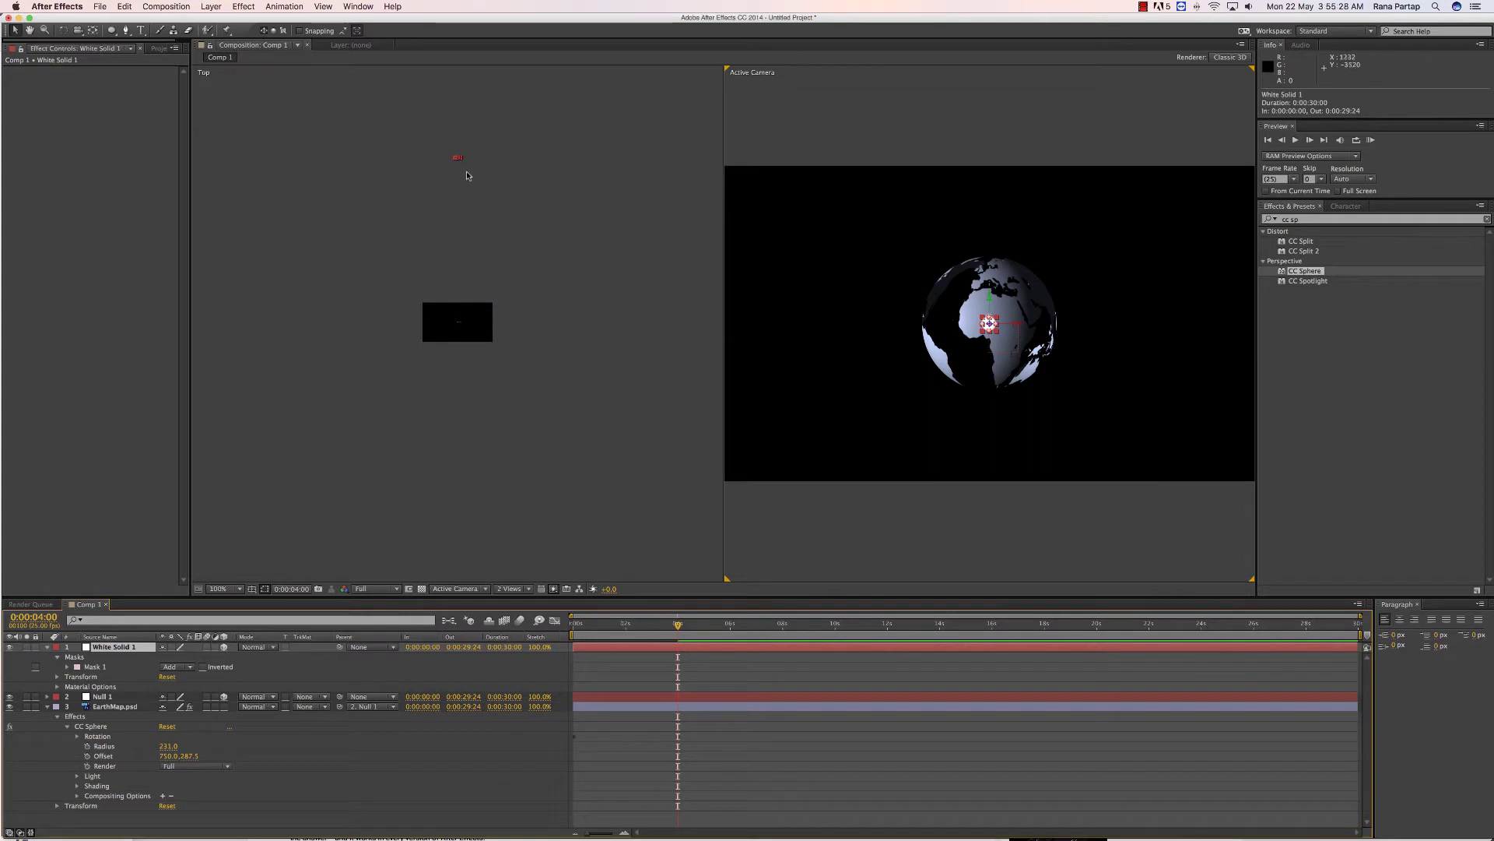
{"action": "mouse_move", "coordinate": [459, 164]}
{"action": "left_mouse_down"}
{"action": "mouse_move", "coordinate": [441, 456]}
{"action": "mouse_move", "coordinate": [489, 267]}
{"action": "left_mouse_up"}
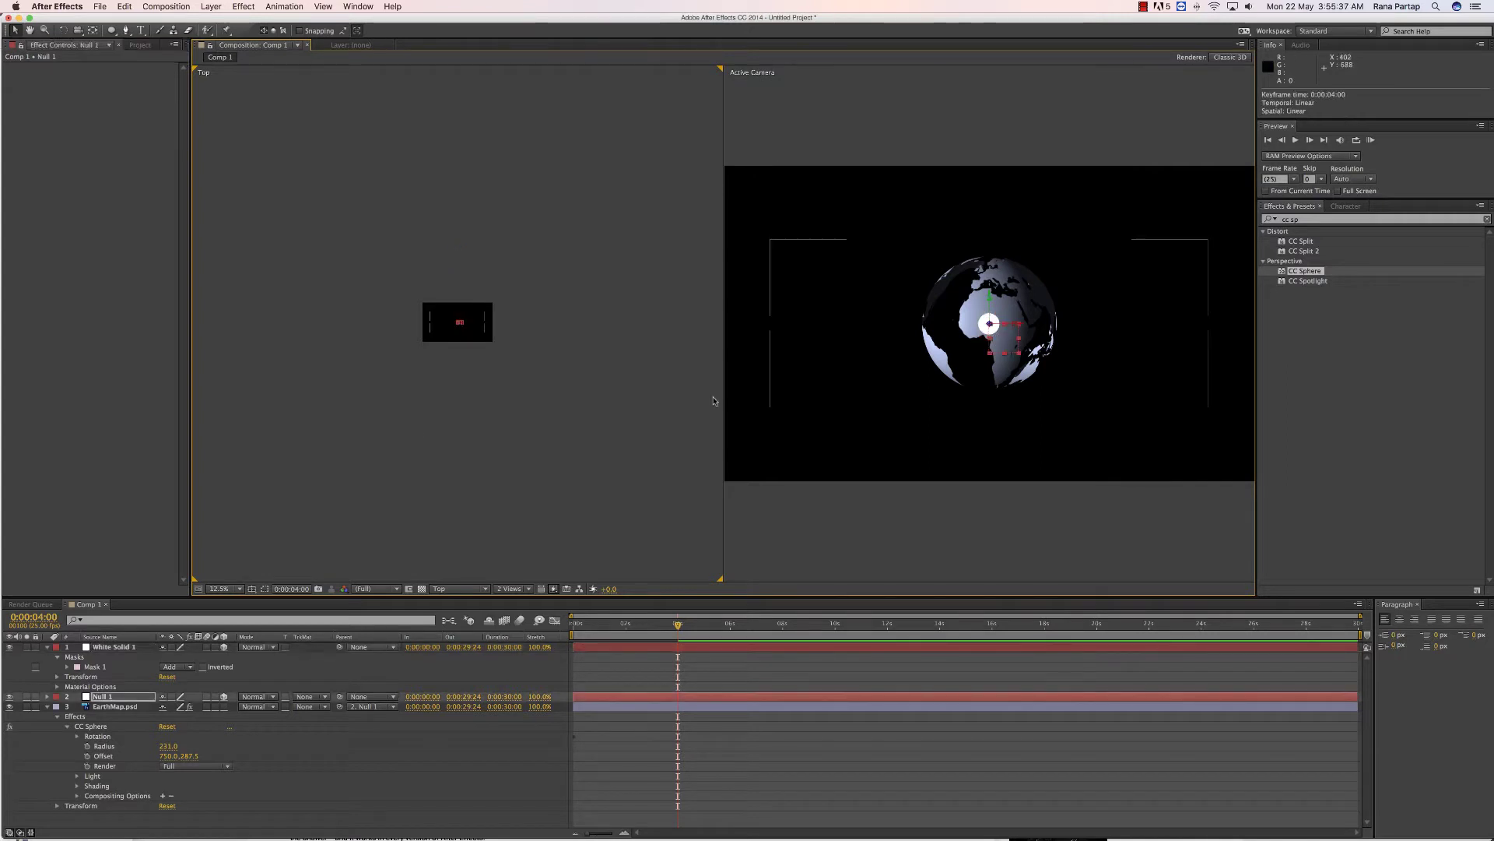
{"action": "left_click", "coordinate": [676, 671]}
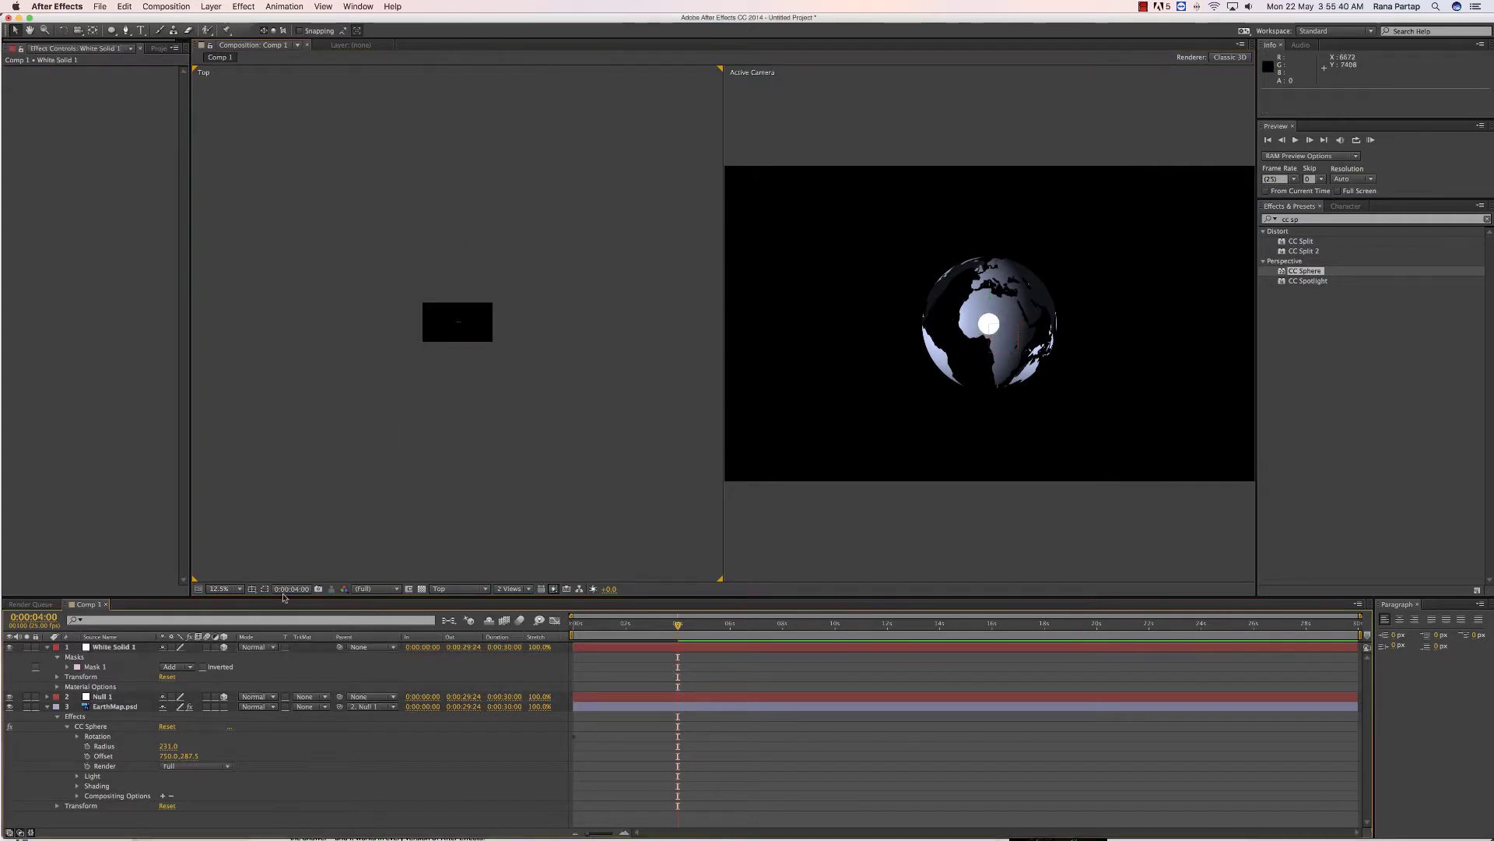
Step: Add an adjustment layer and apply CC Radial Fast Blur to it
{"action": "left_click", "coordinate": [209, 7]}
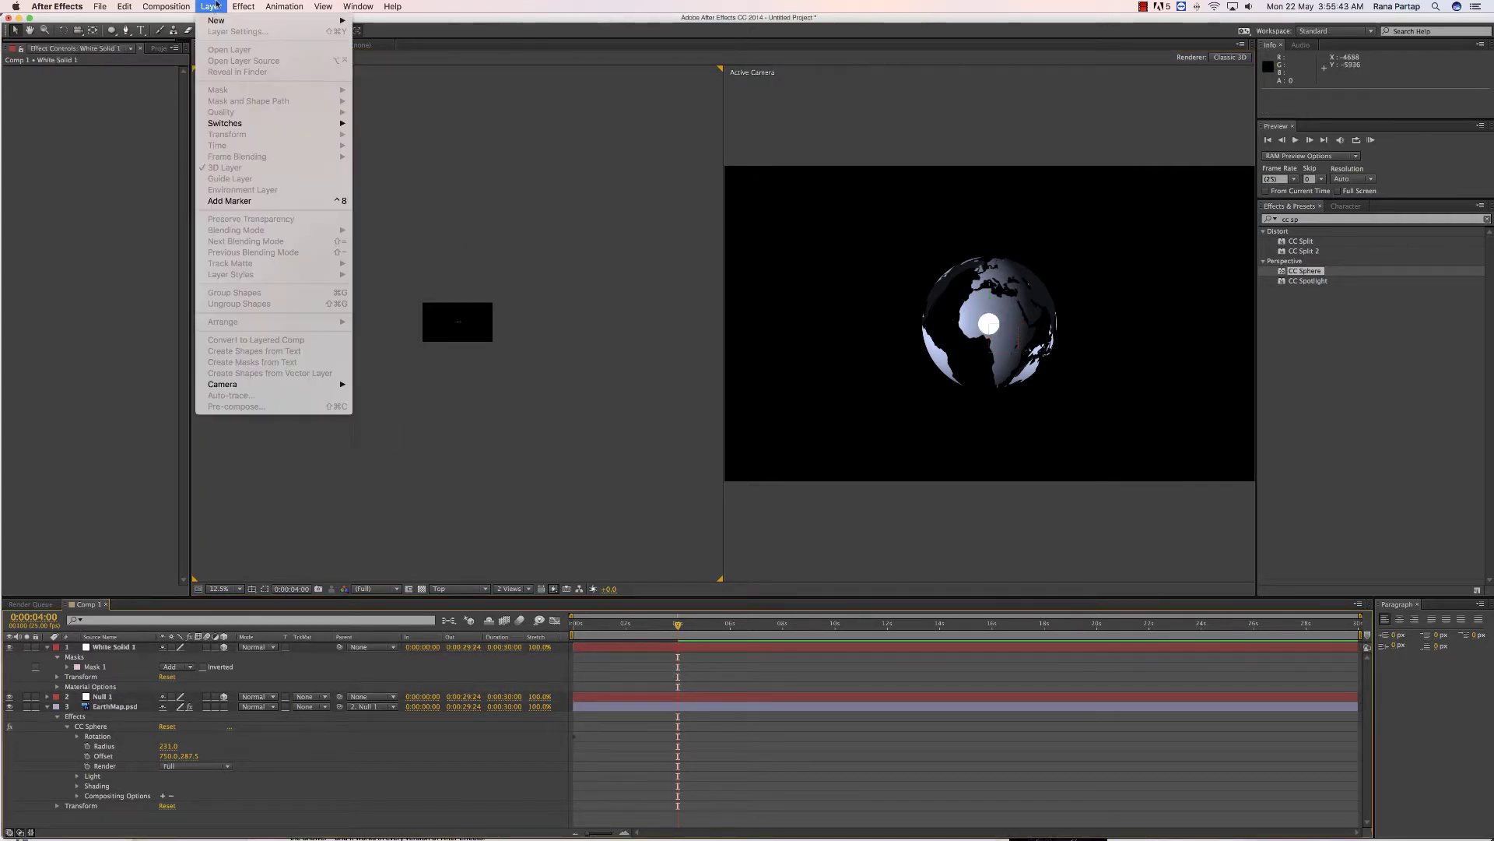
{"action": "mouse_move", "coordinate": [218, 20]}
{"action": "left_click", "coordinate": [399, 91]}
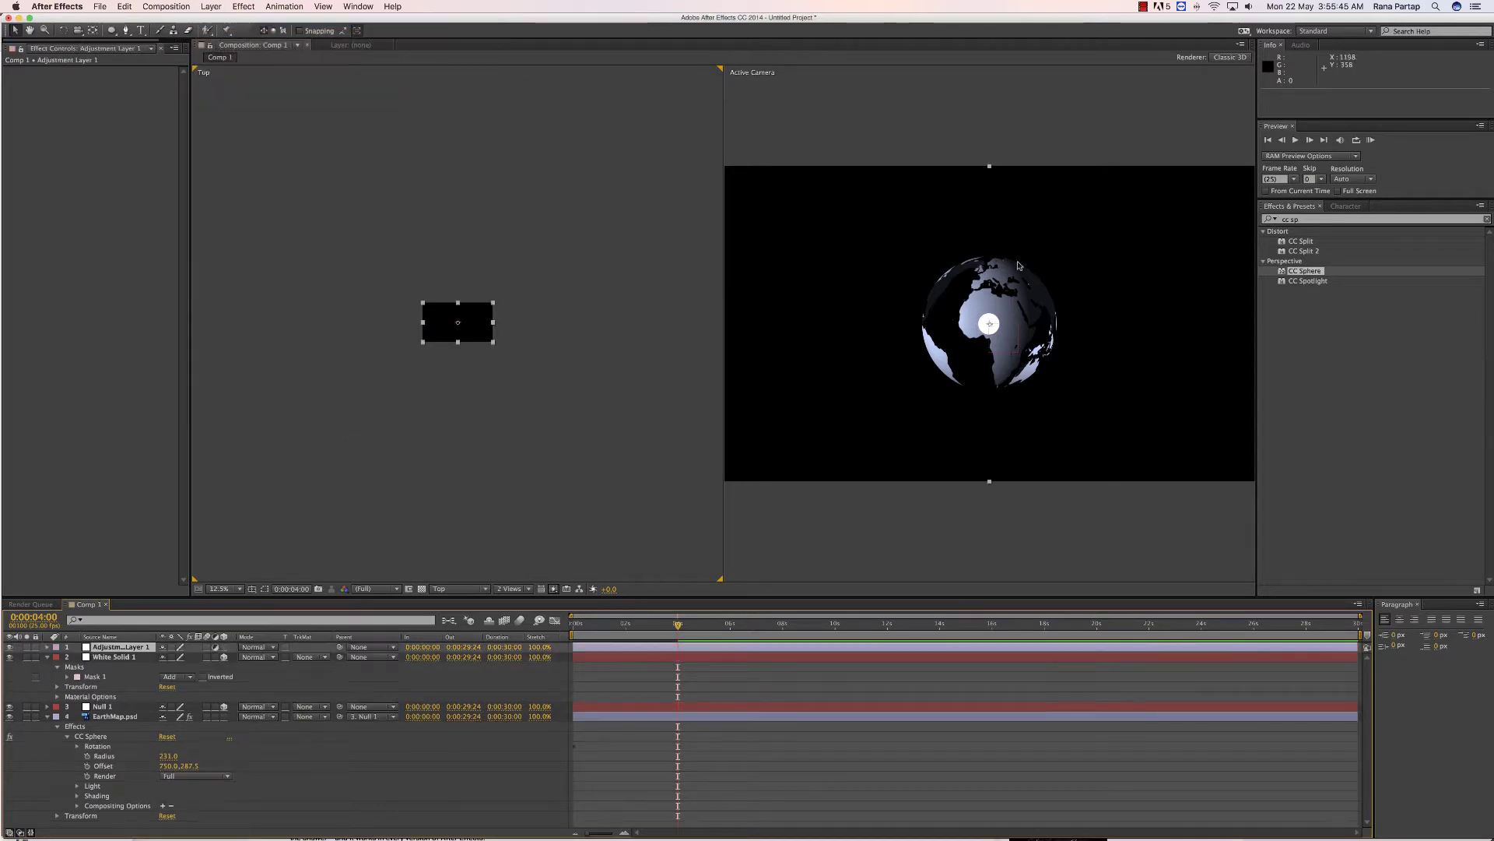
{"action": "left_click", "coordinate": [1323, 218]}
{"action": "type", "text": "cc "}
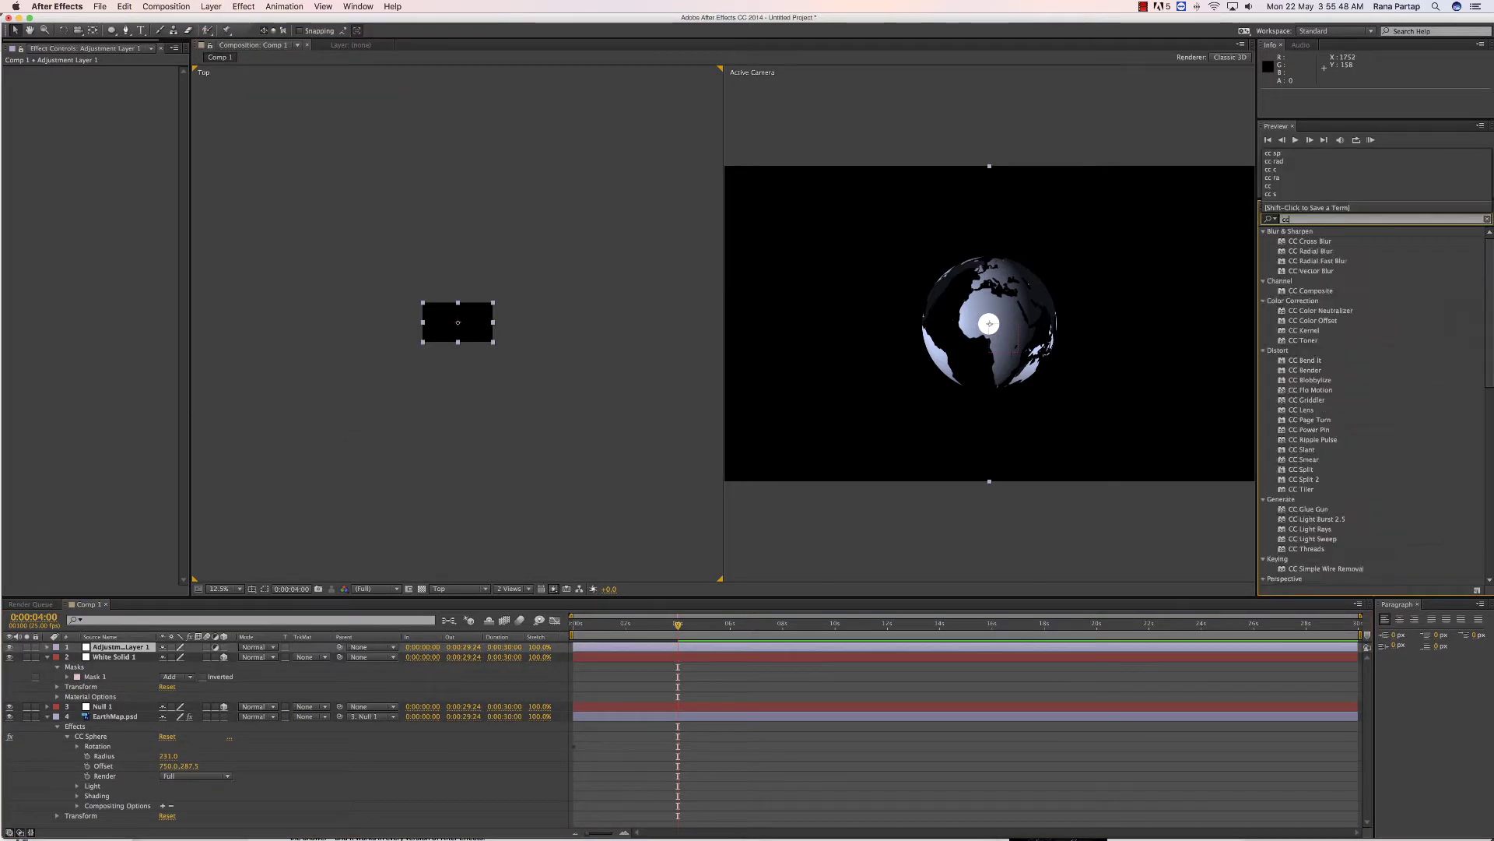
{"action": "type", "text": "fas"}
{"action": "key", "text": "BackSpace"}
{"action": "key", "text": "BackSpace"}
{"action": "key", "text": "BackSpace"}
{"action": "key", "text": "BackSpace"}
{"action": "type", "text": "rad"}
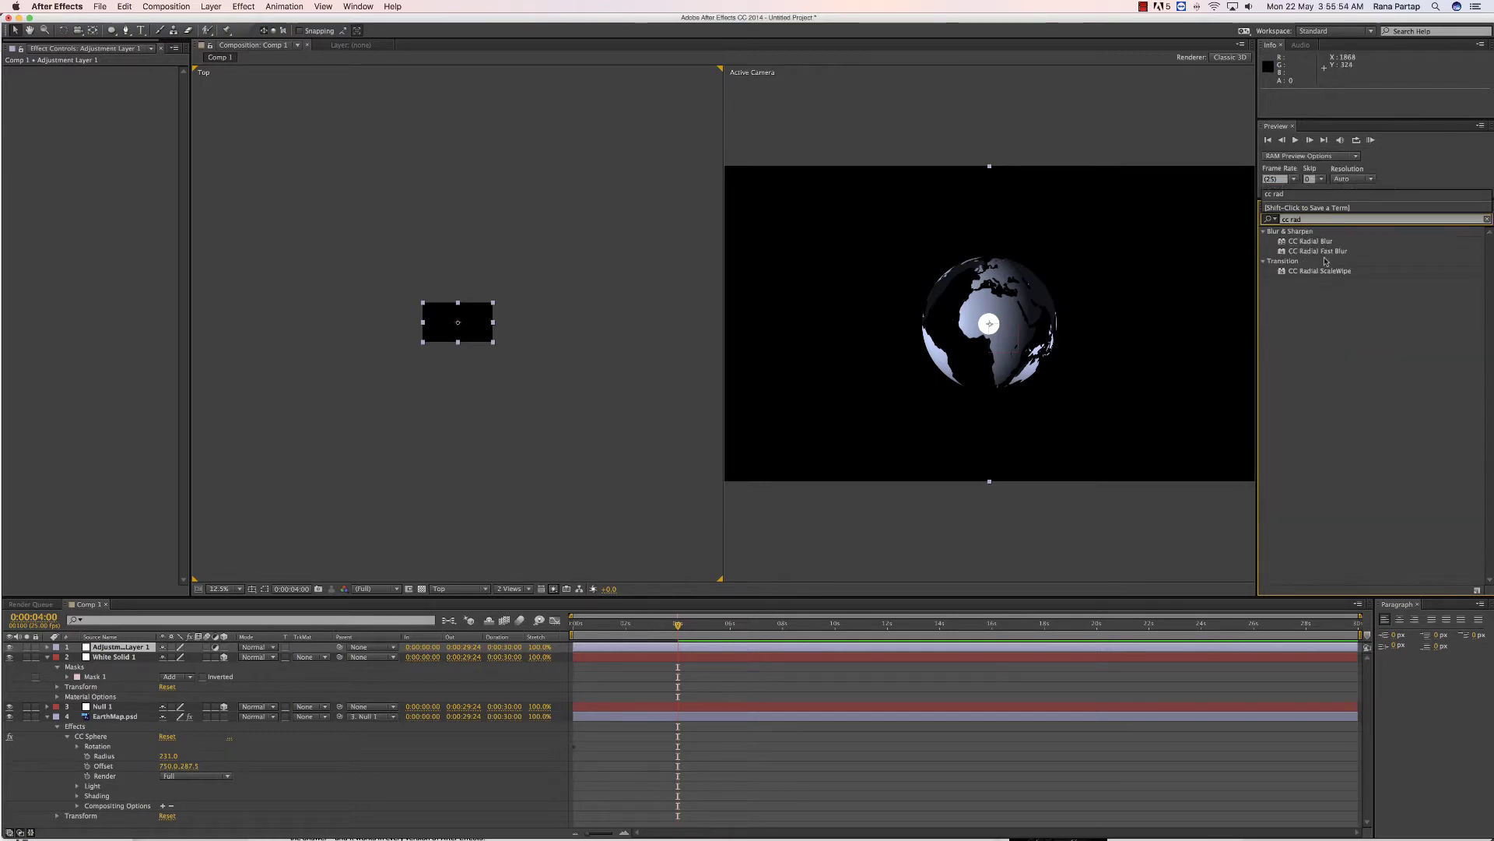
{"action": "left_click", "coordinate": [1331, 252]}
{"action": "left_click_drag", "start_coordinate": [84, 255], "coordinate": [86, 249]}
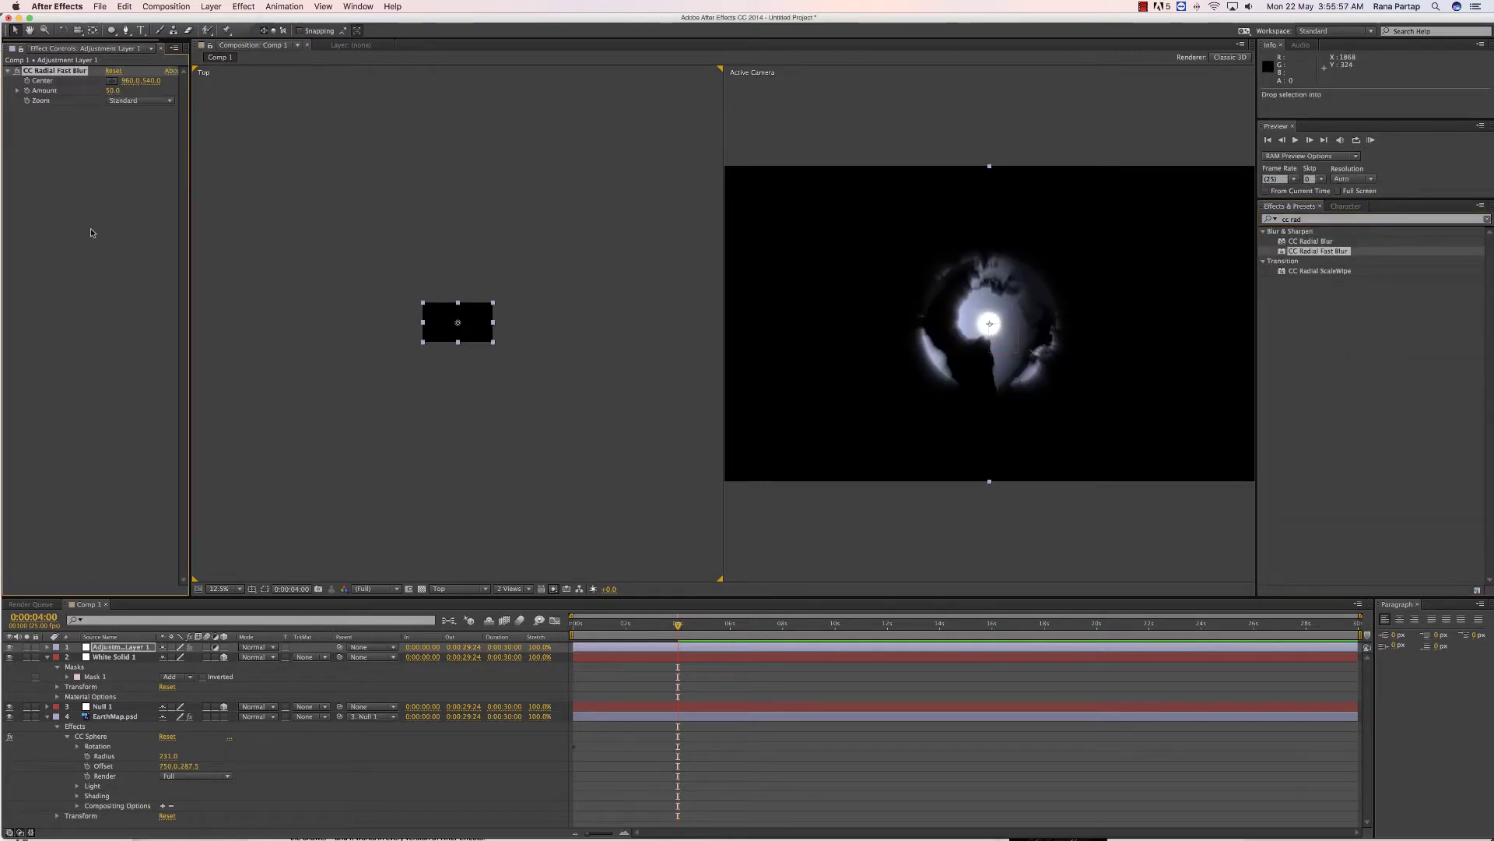
Step: Keep Adjustment Layer 1 and the white solid above EarthMap.psd, then check the blur at 0:00:01:08
{"action": "left_click", "coordinate": [105, 657], "text": "shift"}
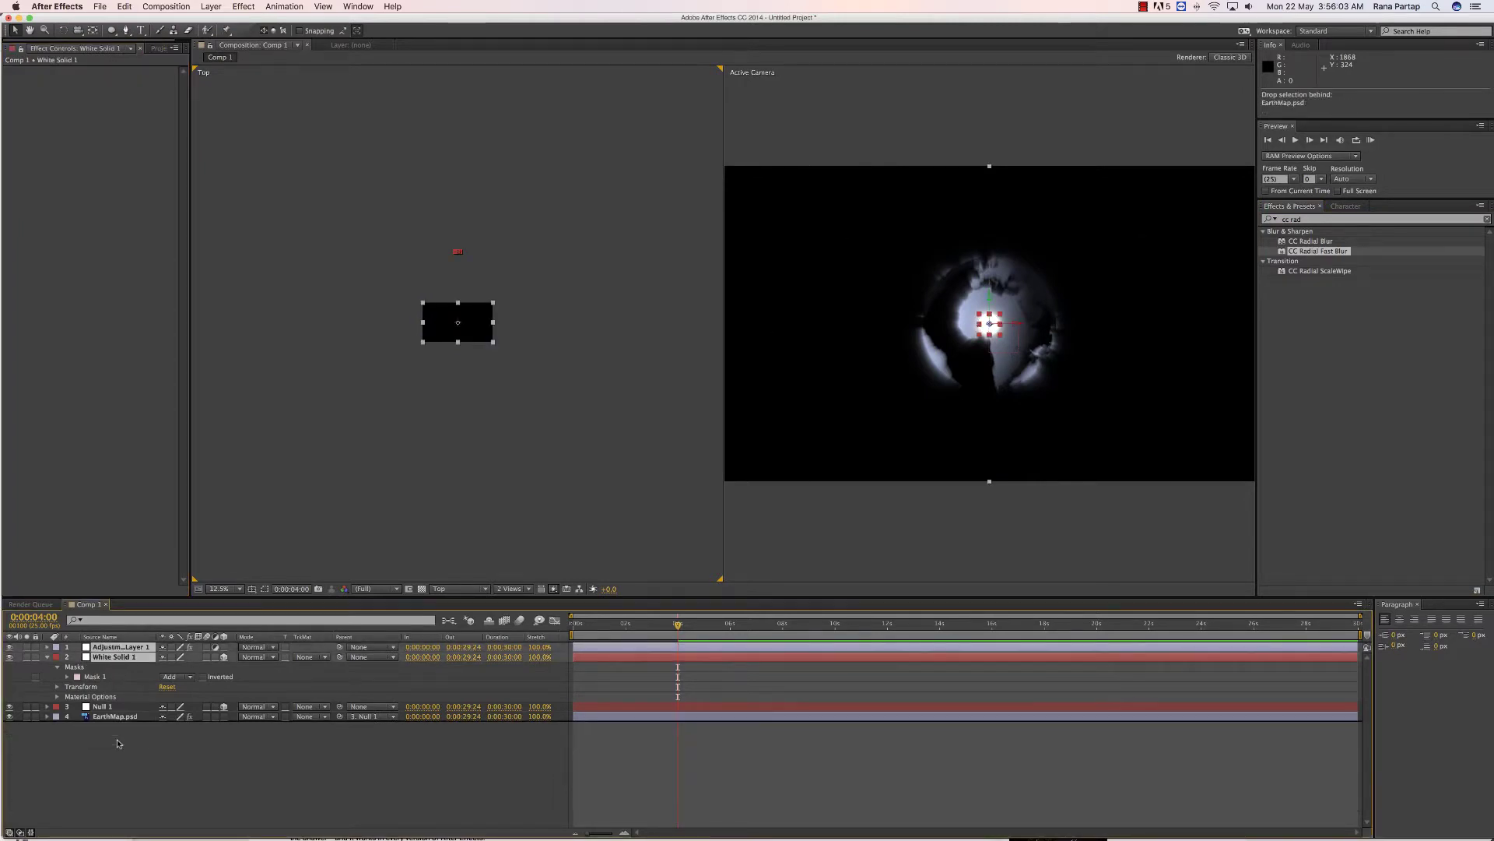
{"action": "left_click_drag", "start_coordinate": [117, 658], "coordinate": [121, 741]}
{"action": "left_click", "coordinate": [116, 657]}
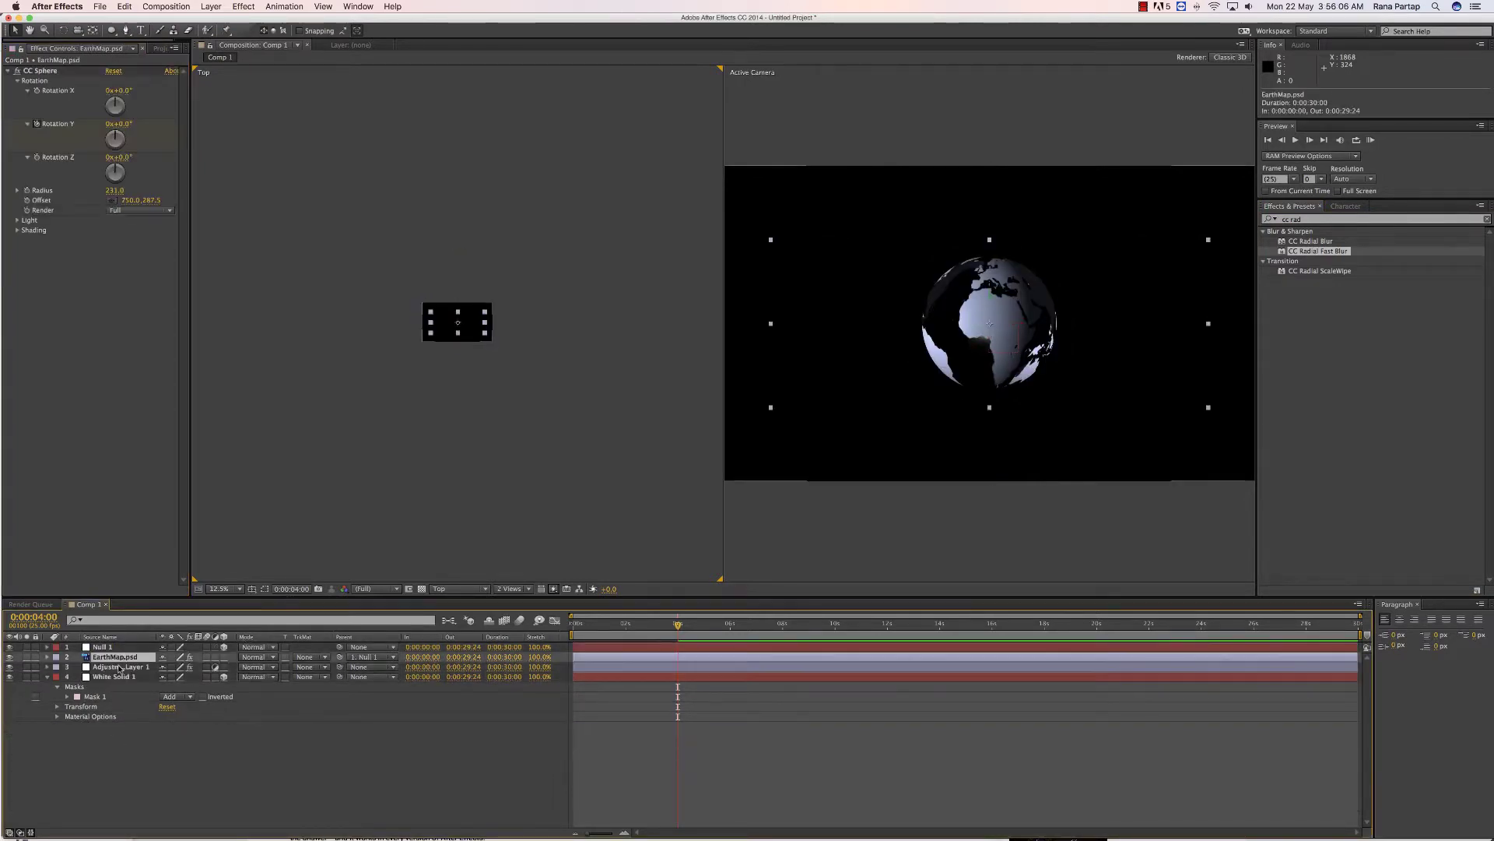
{"action": "left_click", "coordinate": [118, 667]}
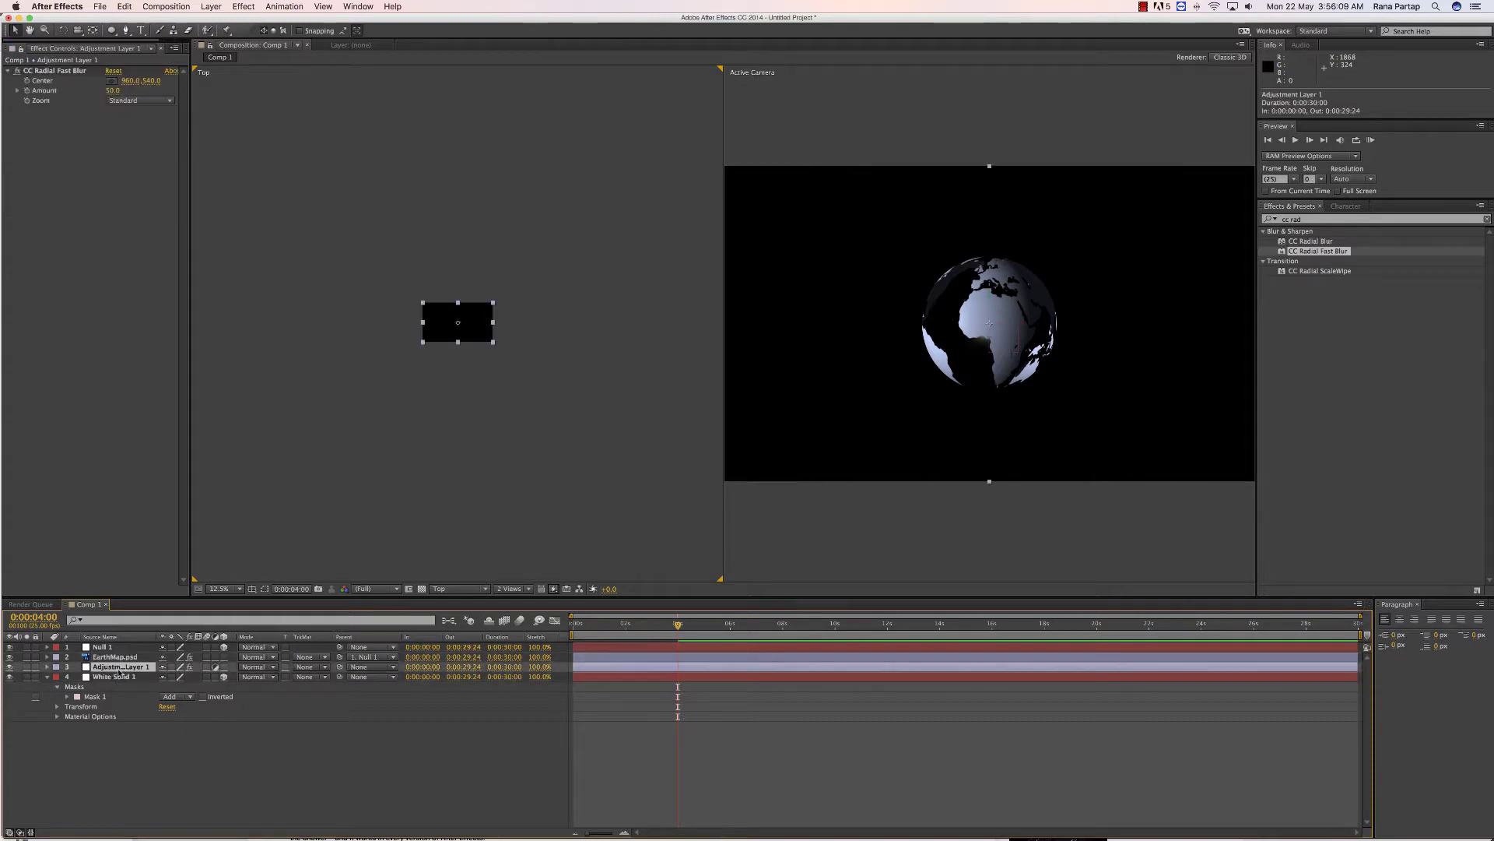
{"action": "left_click_drag", "start_coordinate": [117, 671], "coordinate": [119, 656]}
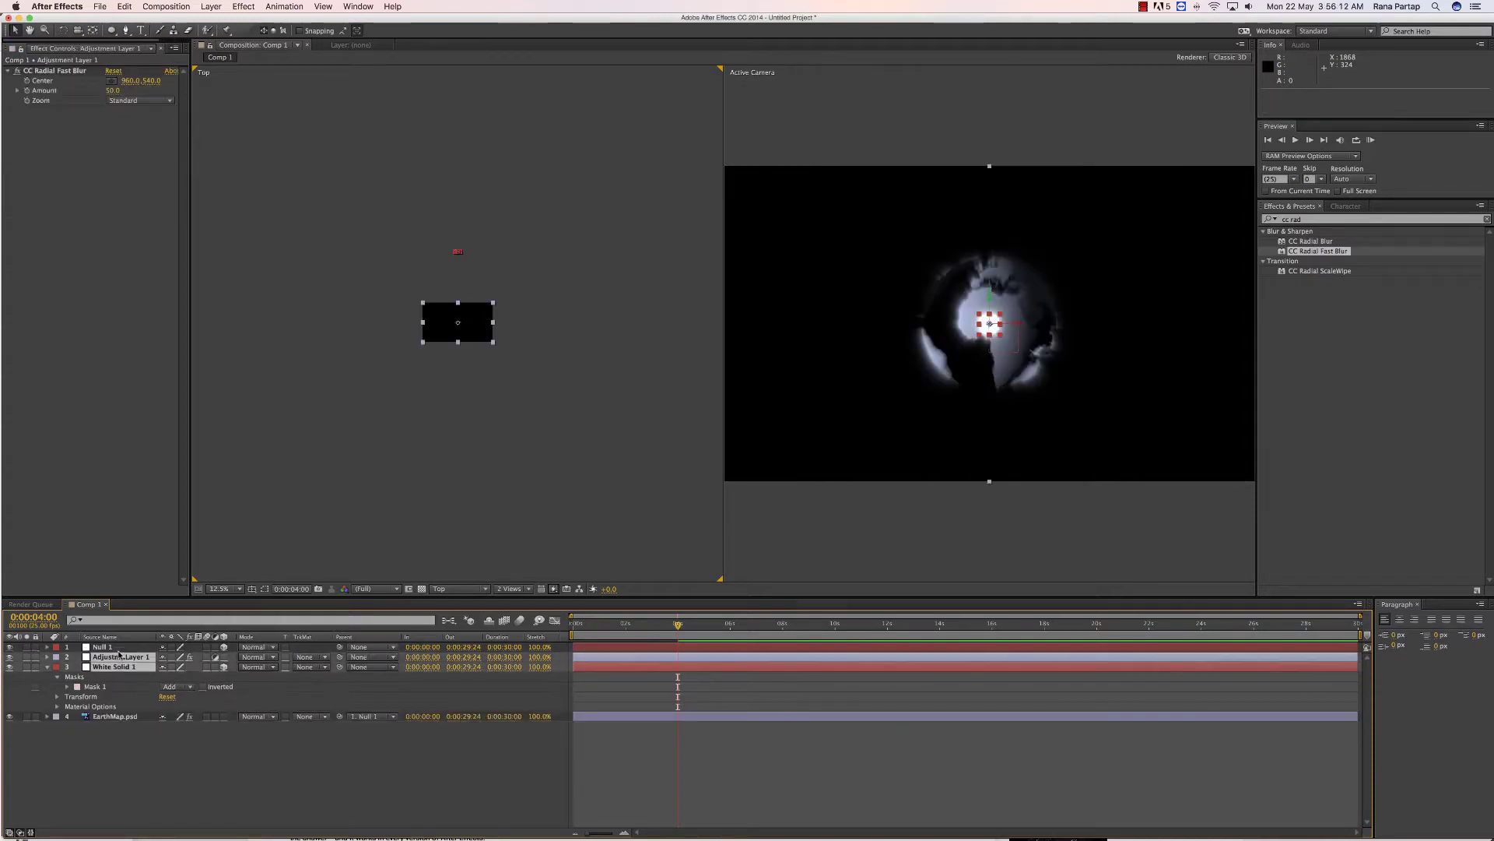
{"action": "left_click", "coordinate": [118, 657]}
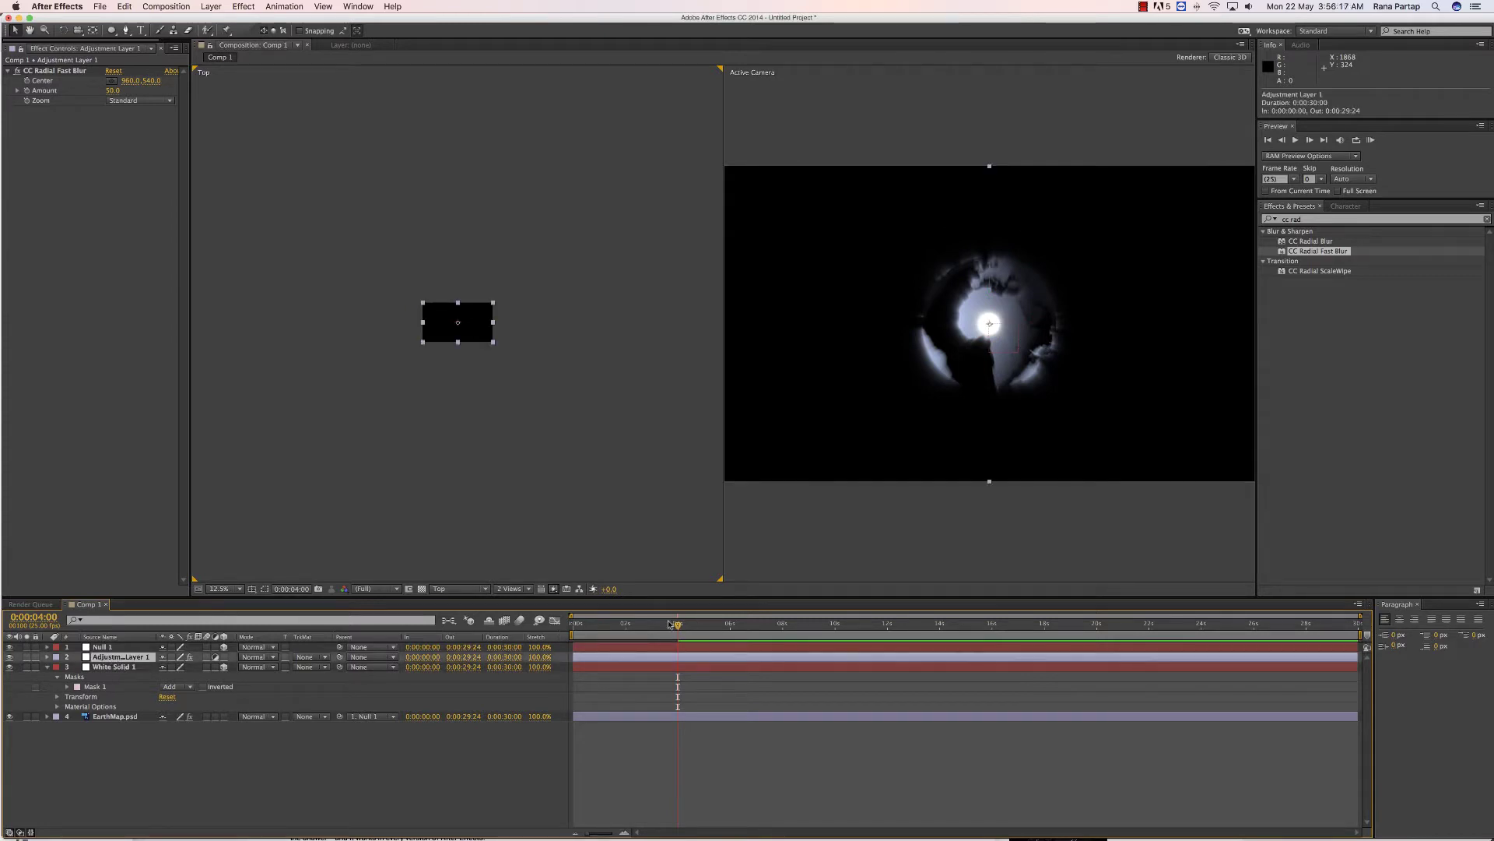
{"action": "mouse_move", "coordinate": [668, 623]}
{"action": "left_mouse_down"}
{"action": "mouse_move", "coordinate": [607, 623]}
{"action": "mouse_move", "coordinate": [662, 635]}
{"action": "left_mouse_up"}
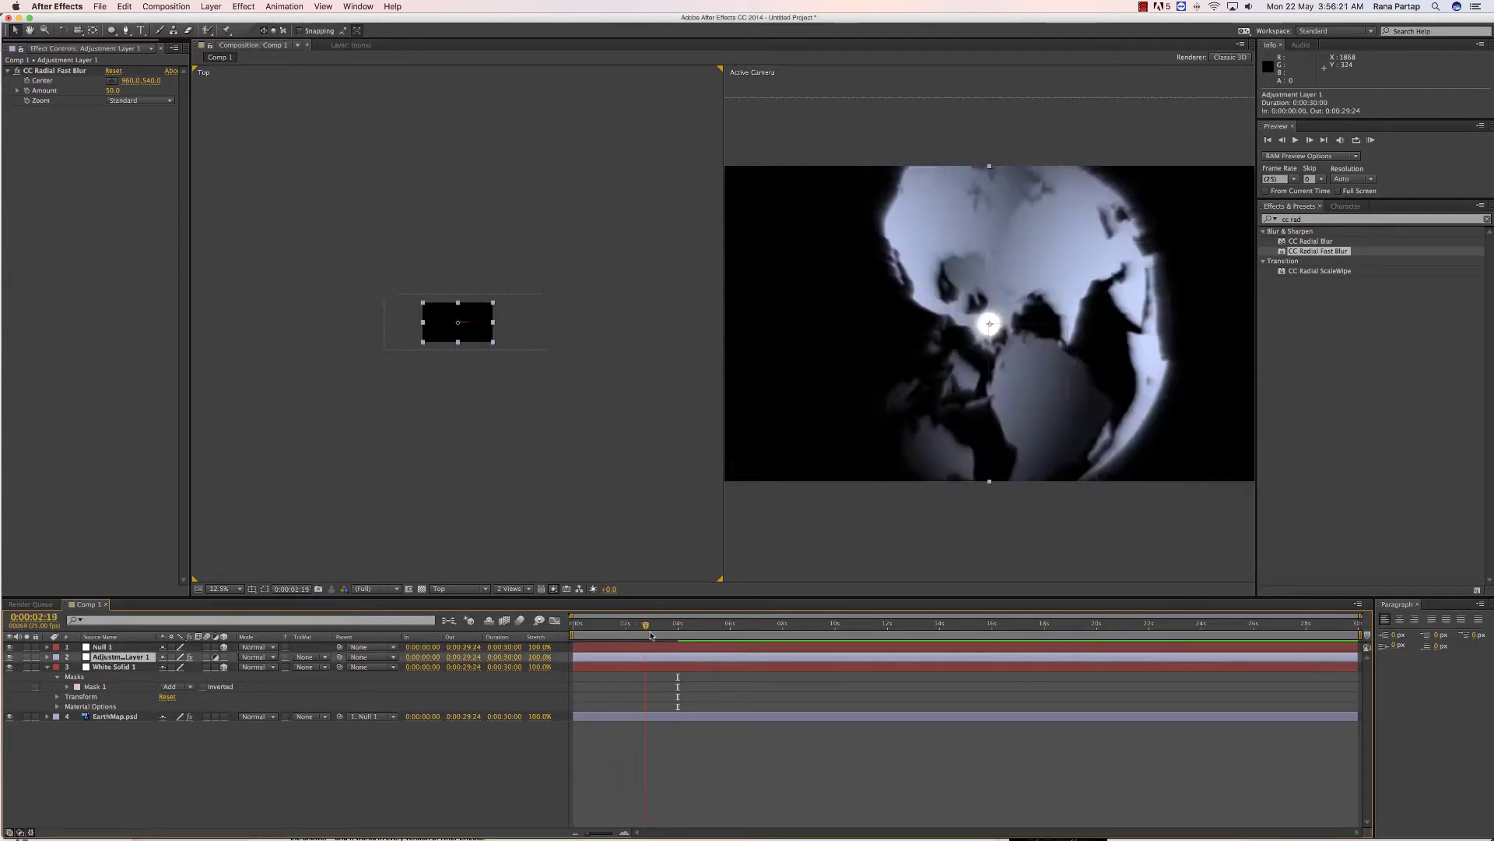
Step: Return to a single view and set the radial blur Zoom to Brightest with Amount 98
{"action": "left_click", "coordinate": [507, 589]}
{"action": "left_click", "coordinate": [510, 598]}
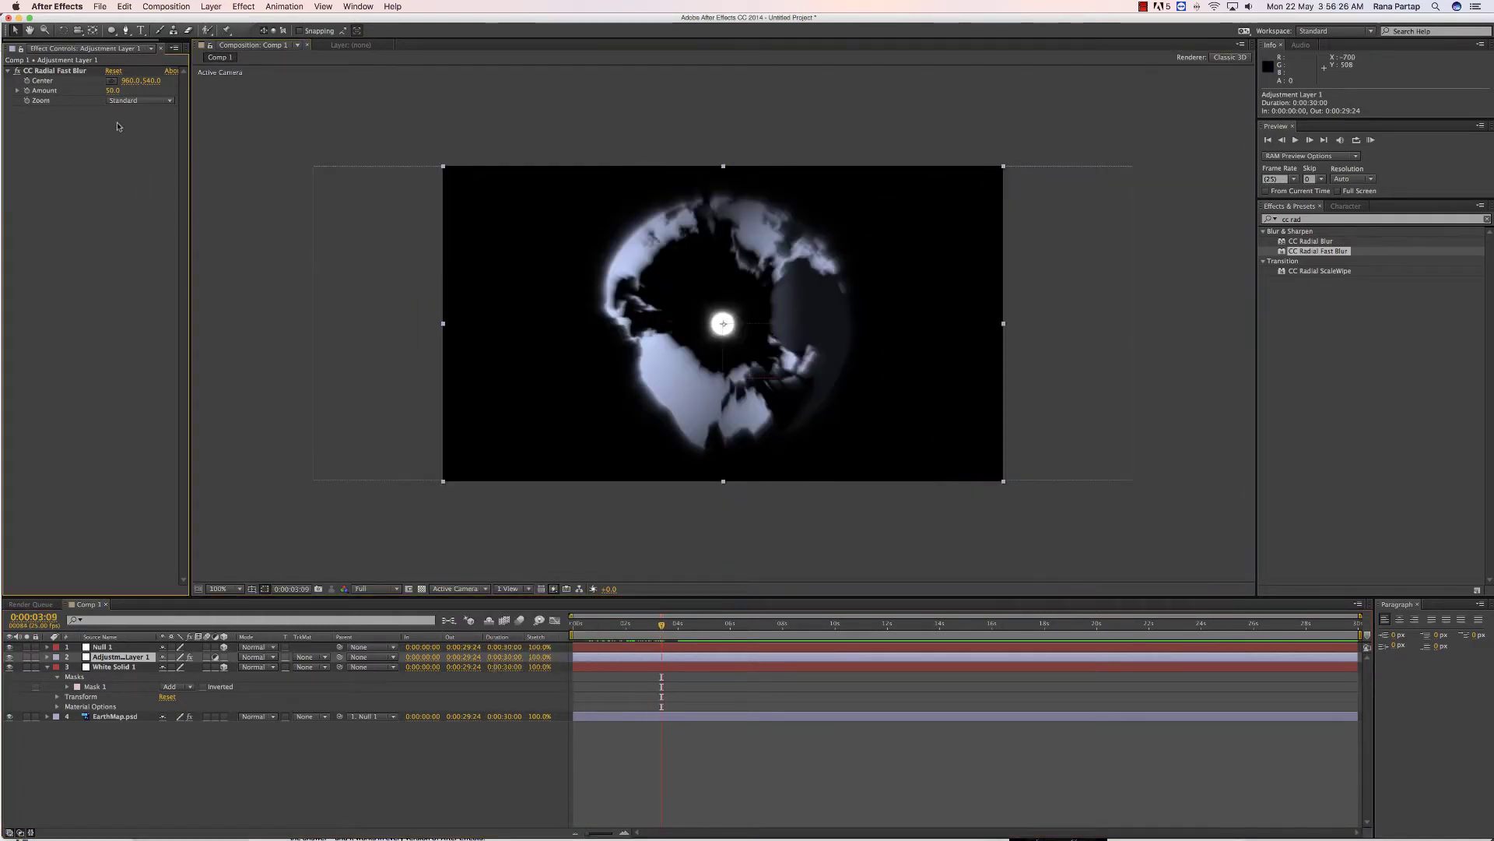
{"action": "left_click", "coordinate": [139, 101]}
{"action": "left_click", "coordinate": [136, 125]}
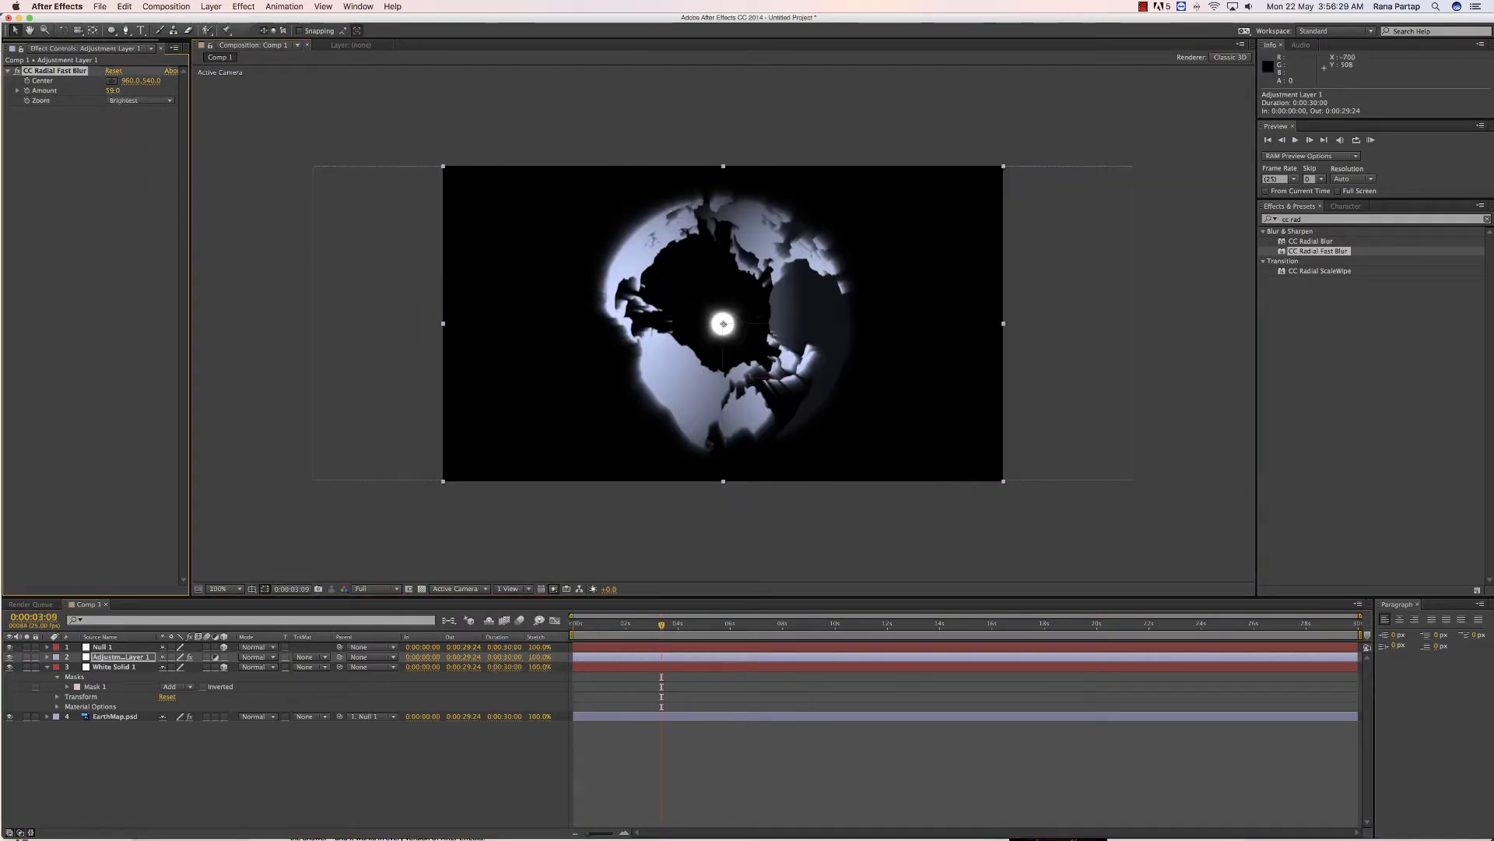
{"action": "left_click_drag", "start_coordinate": [113, 90], "coordinate": [566, 531]}
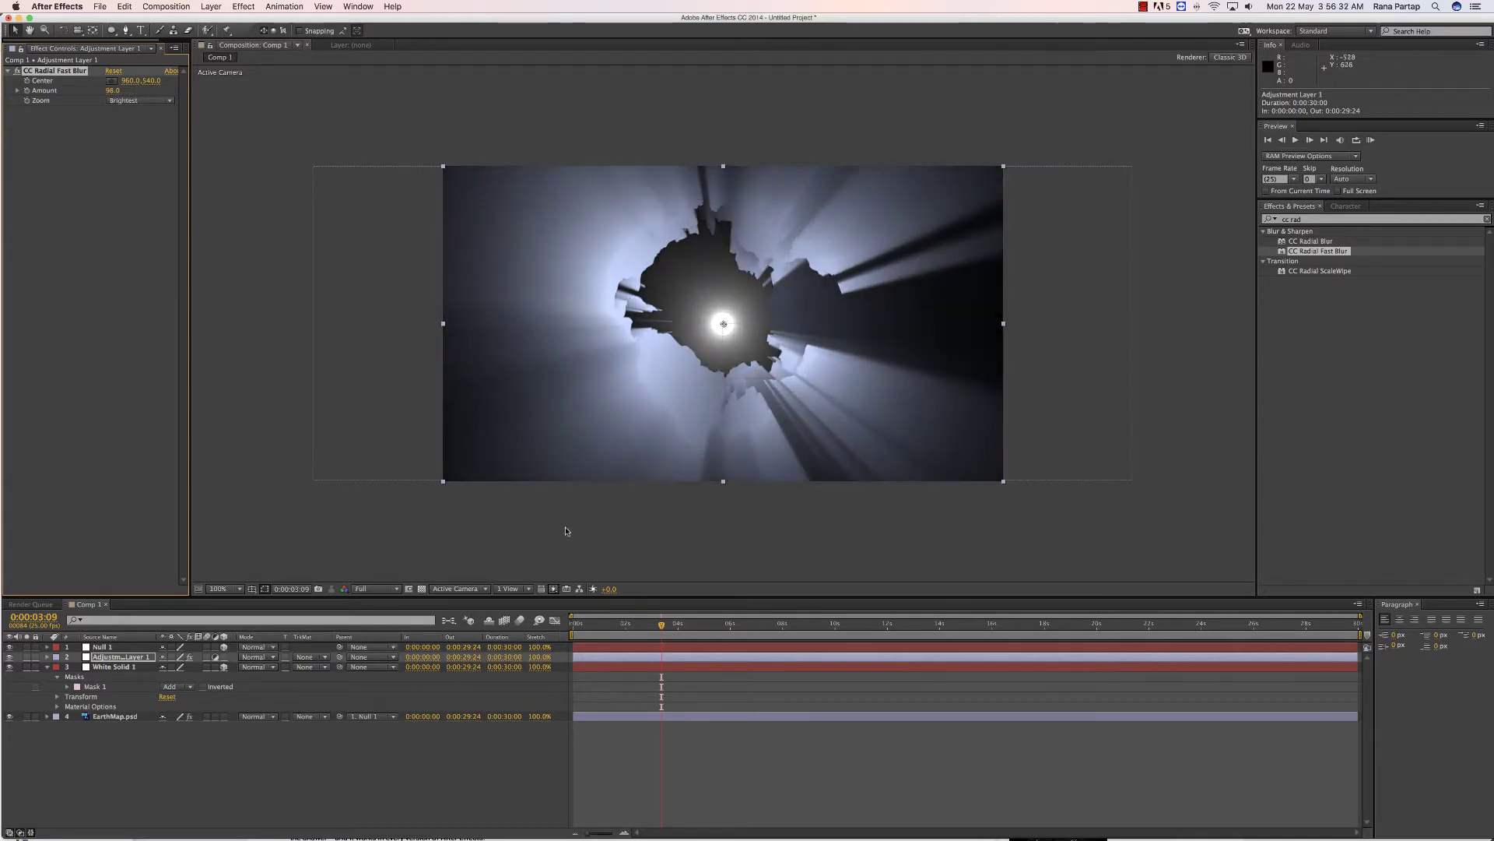
{"action": "mouse_move", "coordinate": [667, 628]}
{"action": "left_mouse_down"}
{"action": "mouse_move", "coordinate": [589, 628]}
{"action": "mouse_move", "coordinate": [678, 630]}
{"action": "left_mouse_up"}
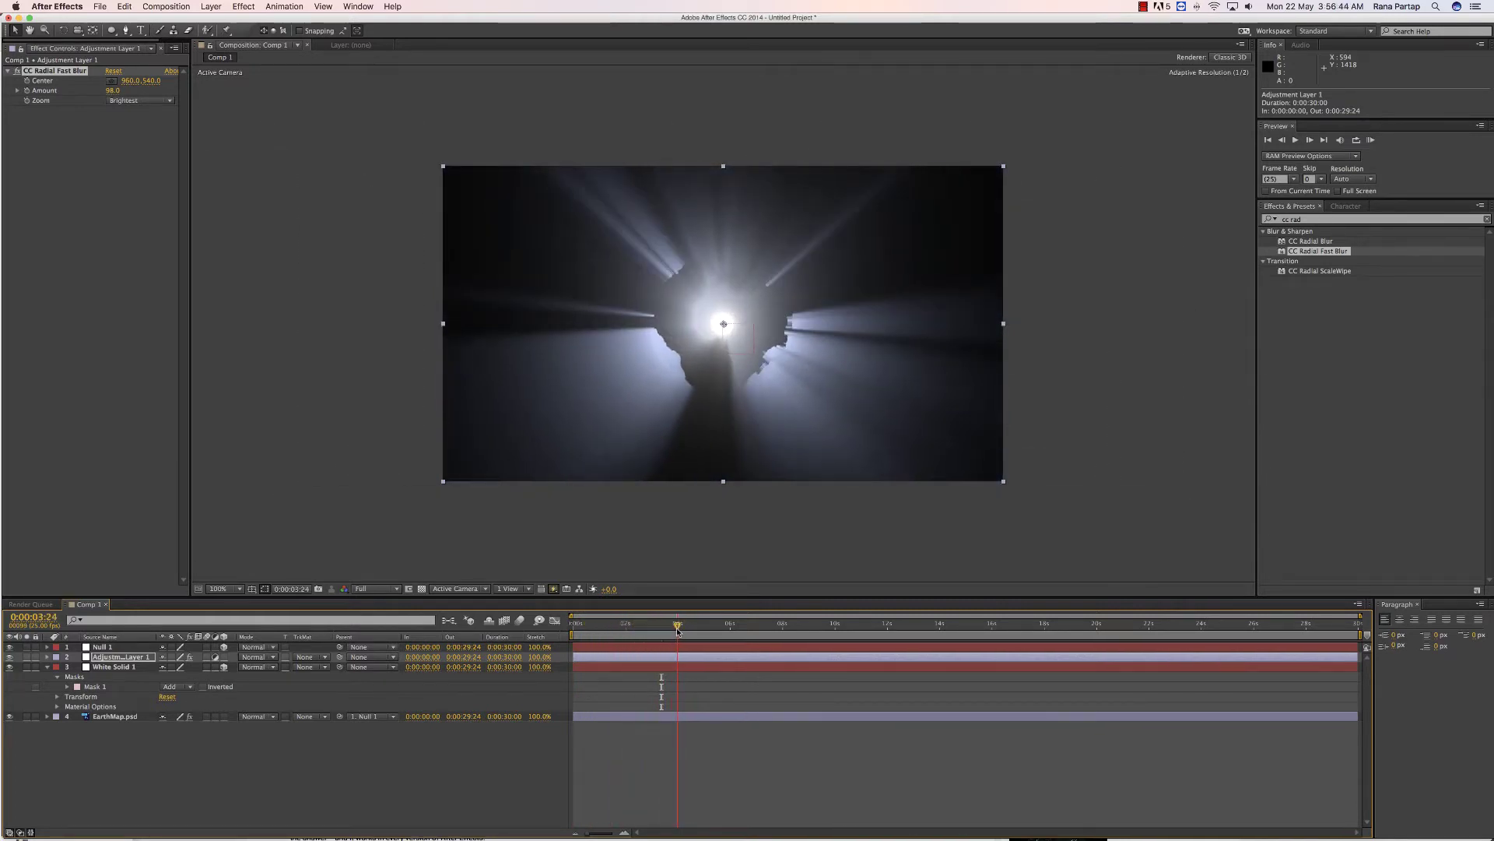
Step: Keyframe the radial blur Amount down to 0.0 at 0:00:04:01, checking frames around 3 seconds
{"action": "left_click", "coordinate": [122, 360]}
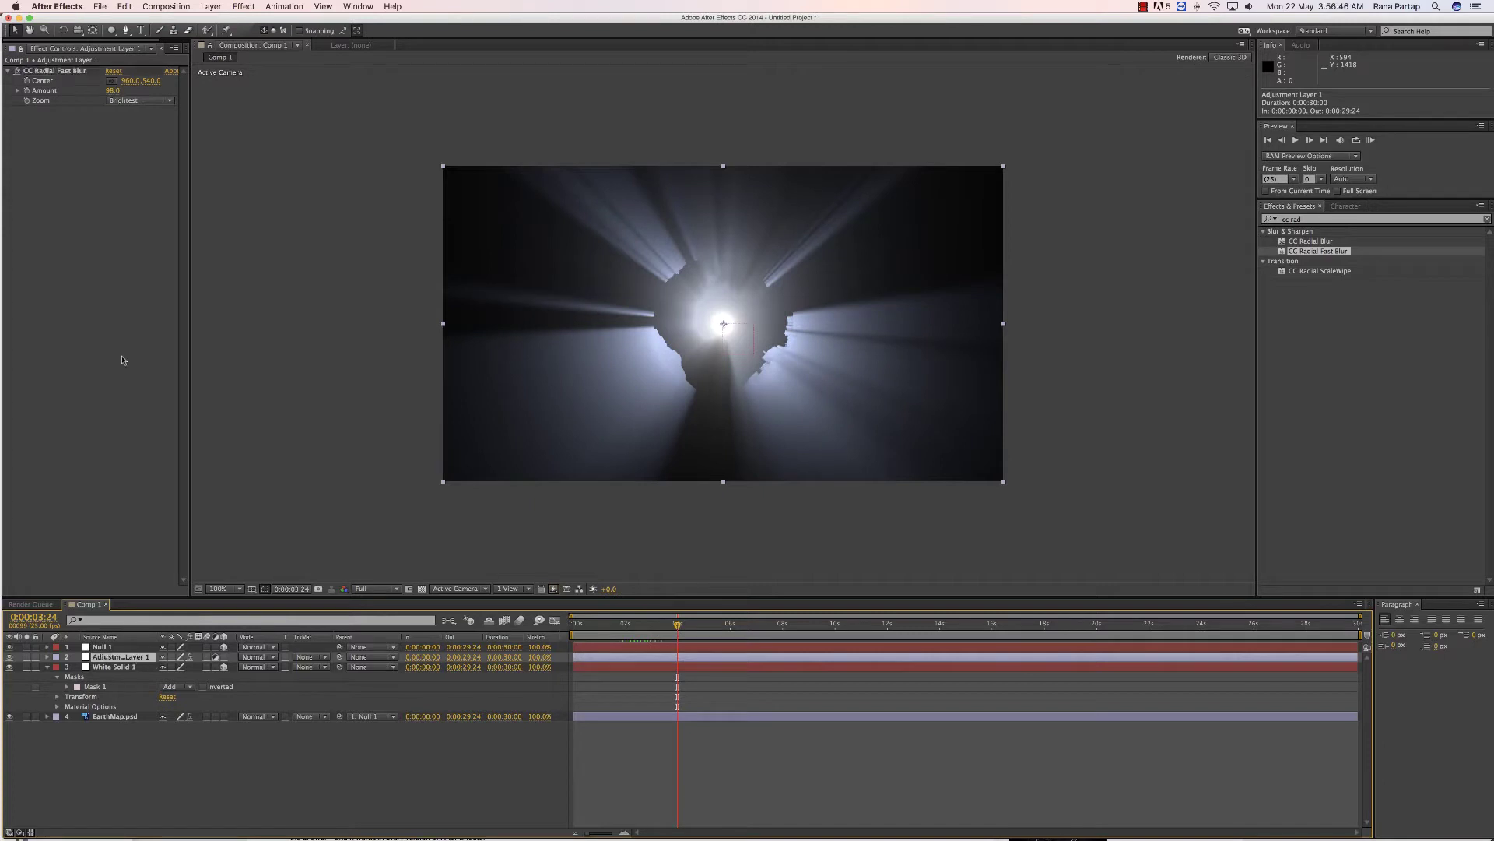
{"action": "left_click", "coordinate": [33, 102]}
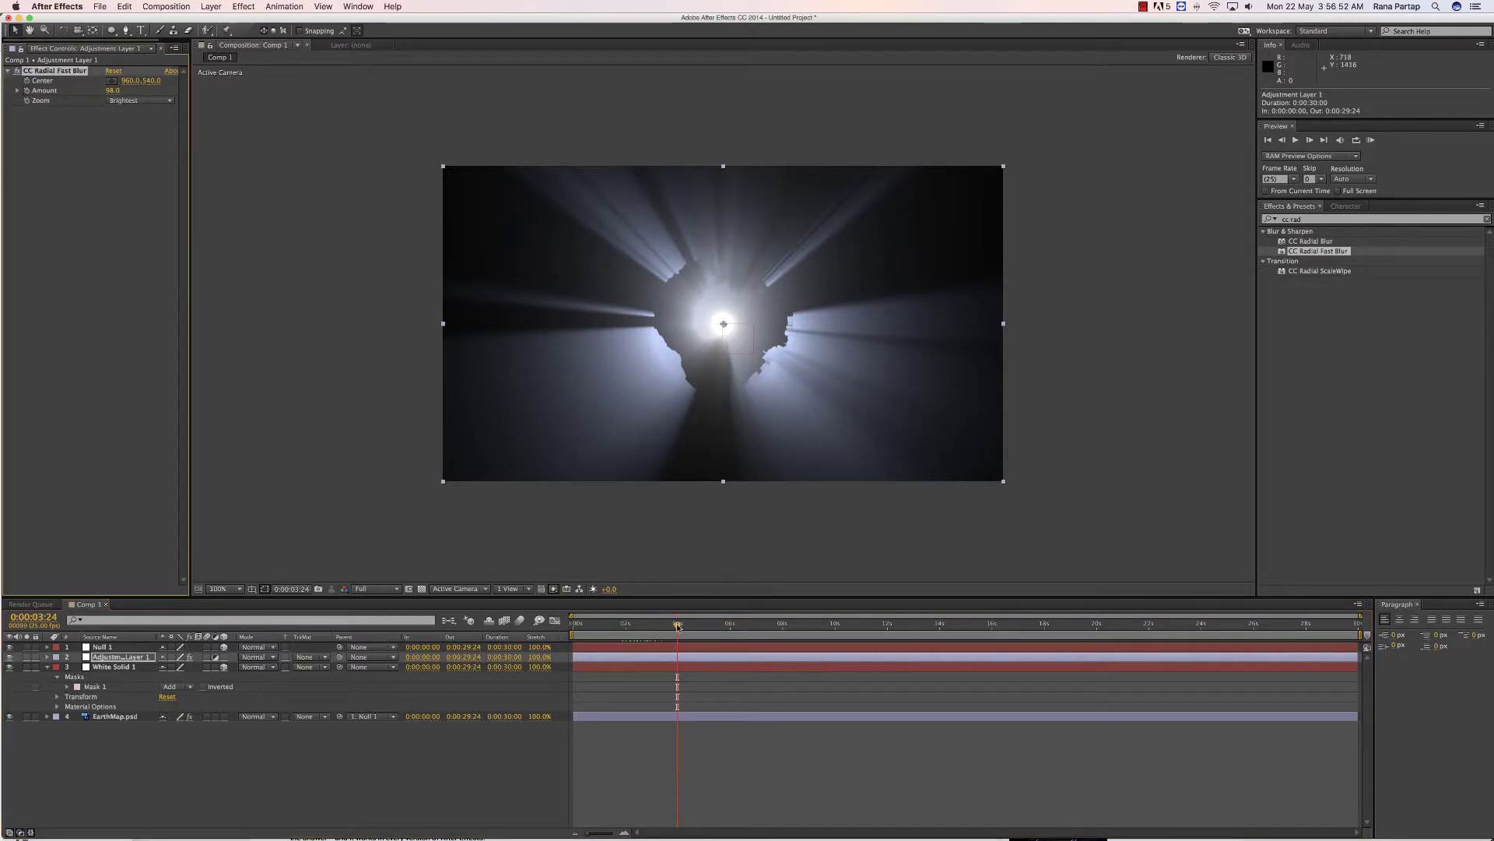
{"action": "mouse_move", "coordinate": [678, 628]}
{"action": "left_mouse_down"}
{"action": "mouse_move", "coordinate": [652, 625]}
{"action": "mouse_move", "coordinate": [680, 632]}
{"action": "left_mouse_up"}
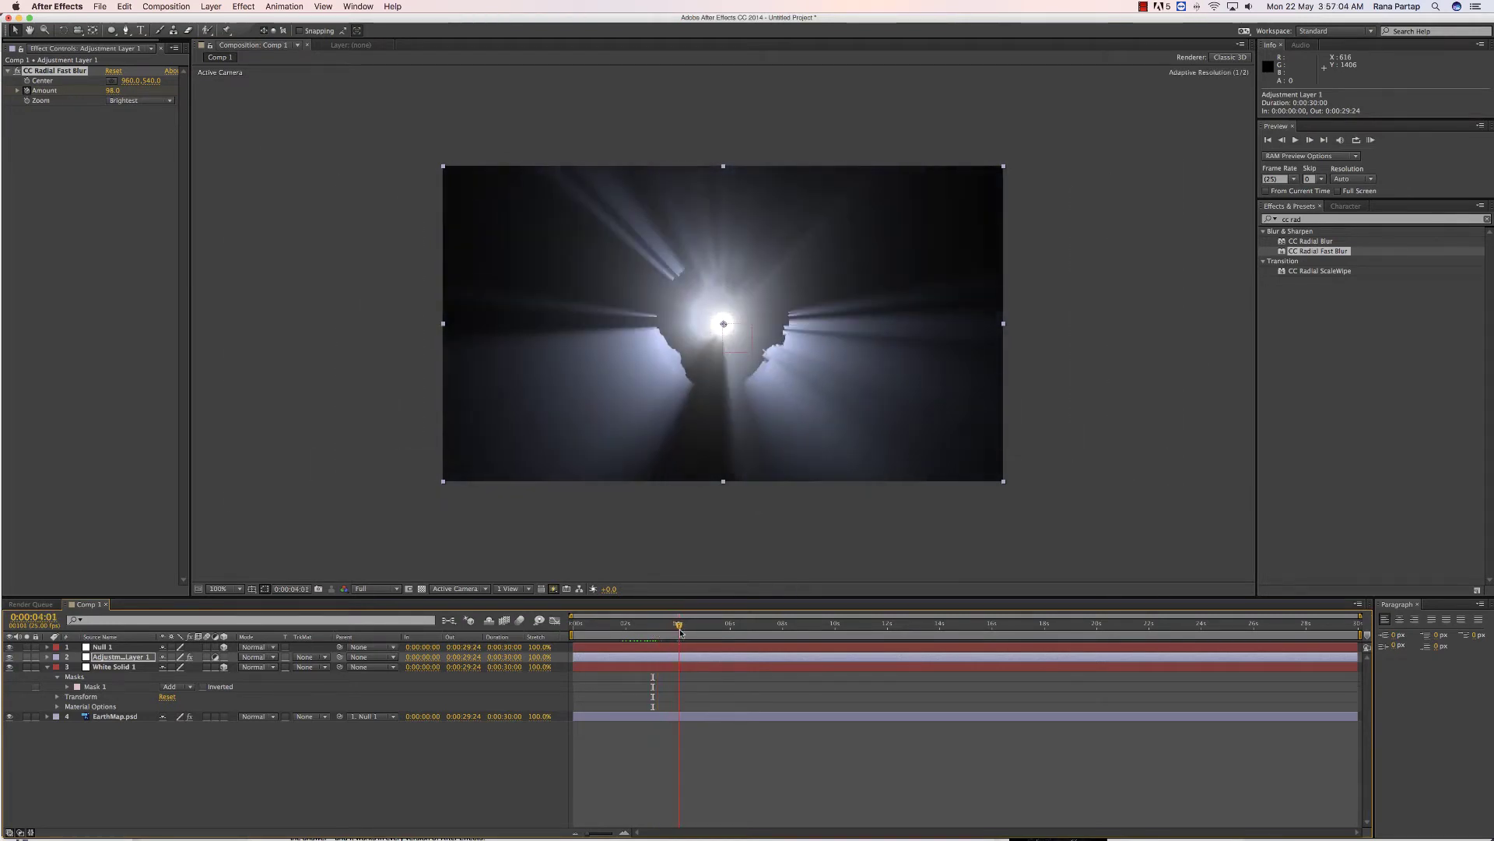
{"action": "left_click_drag", "start_coordinate": [681, 632], "coordinate": [680, 635]}
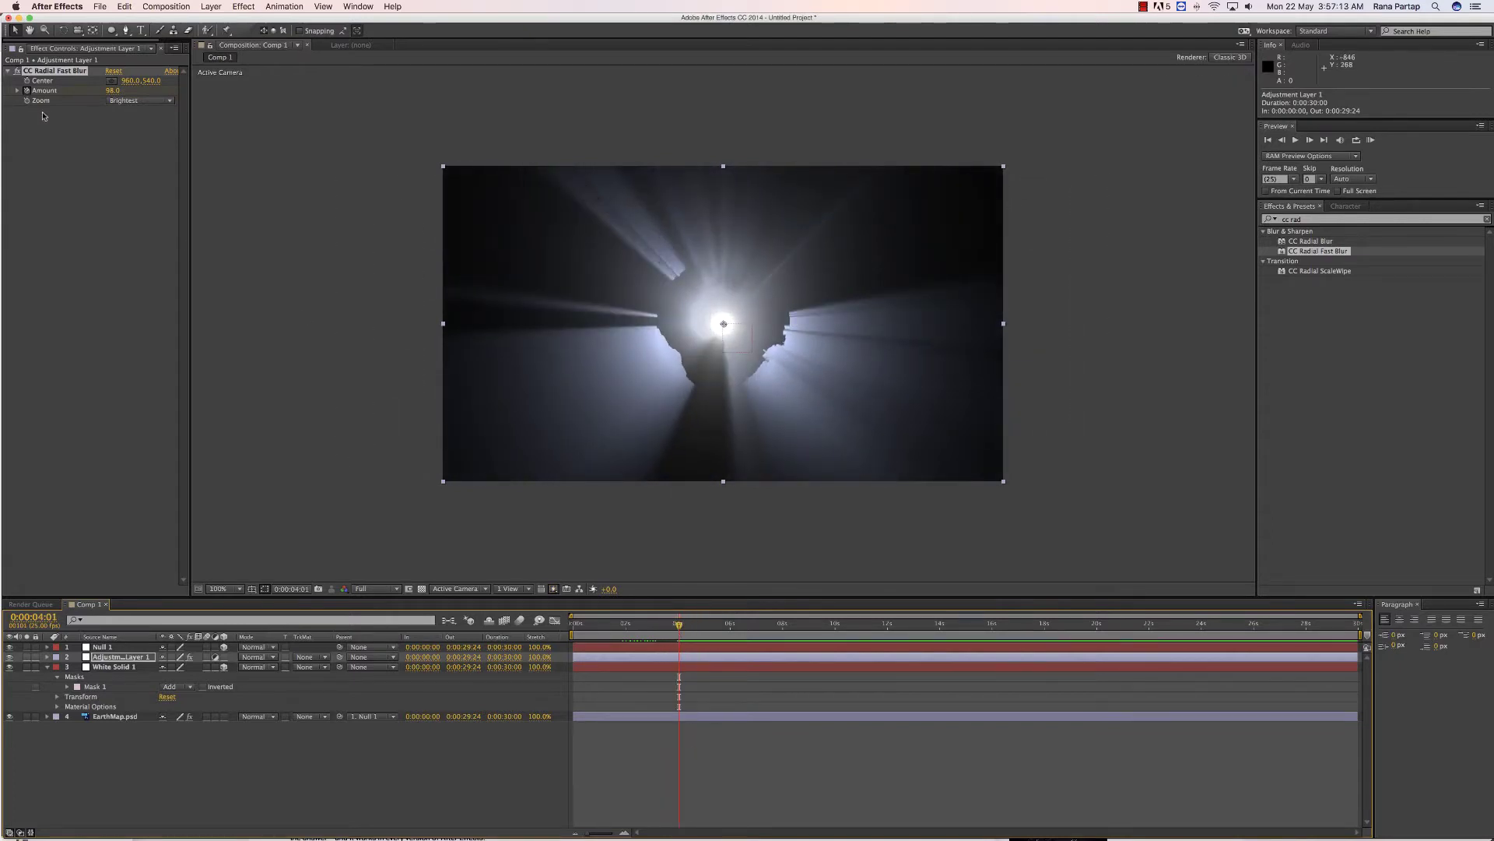
{"action": "left_click_drag", "start_coordinate": [111, 99], "coordinate": [57, 133]}
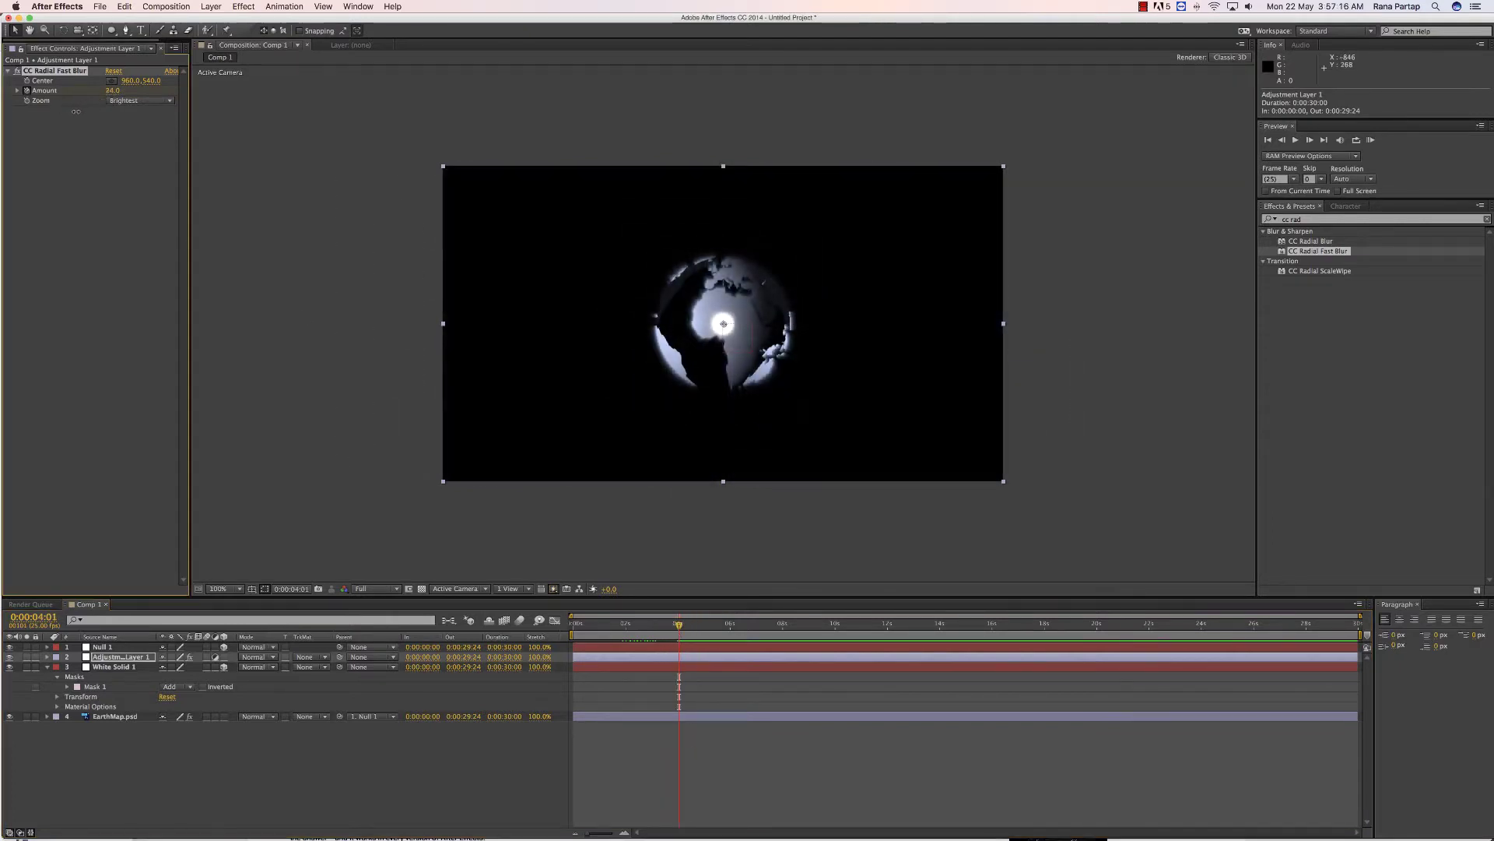
{"action": "left_click_drag", "start_coordinate": [678, 627], "coordinate": [657, 629]}
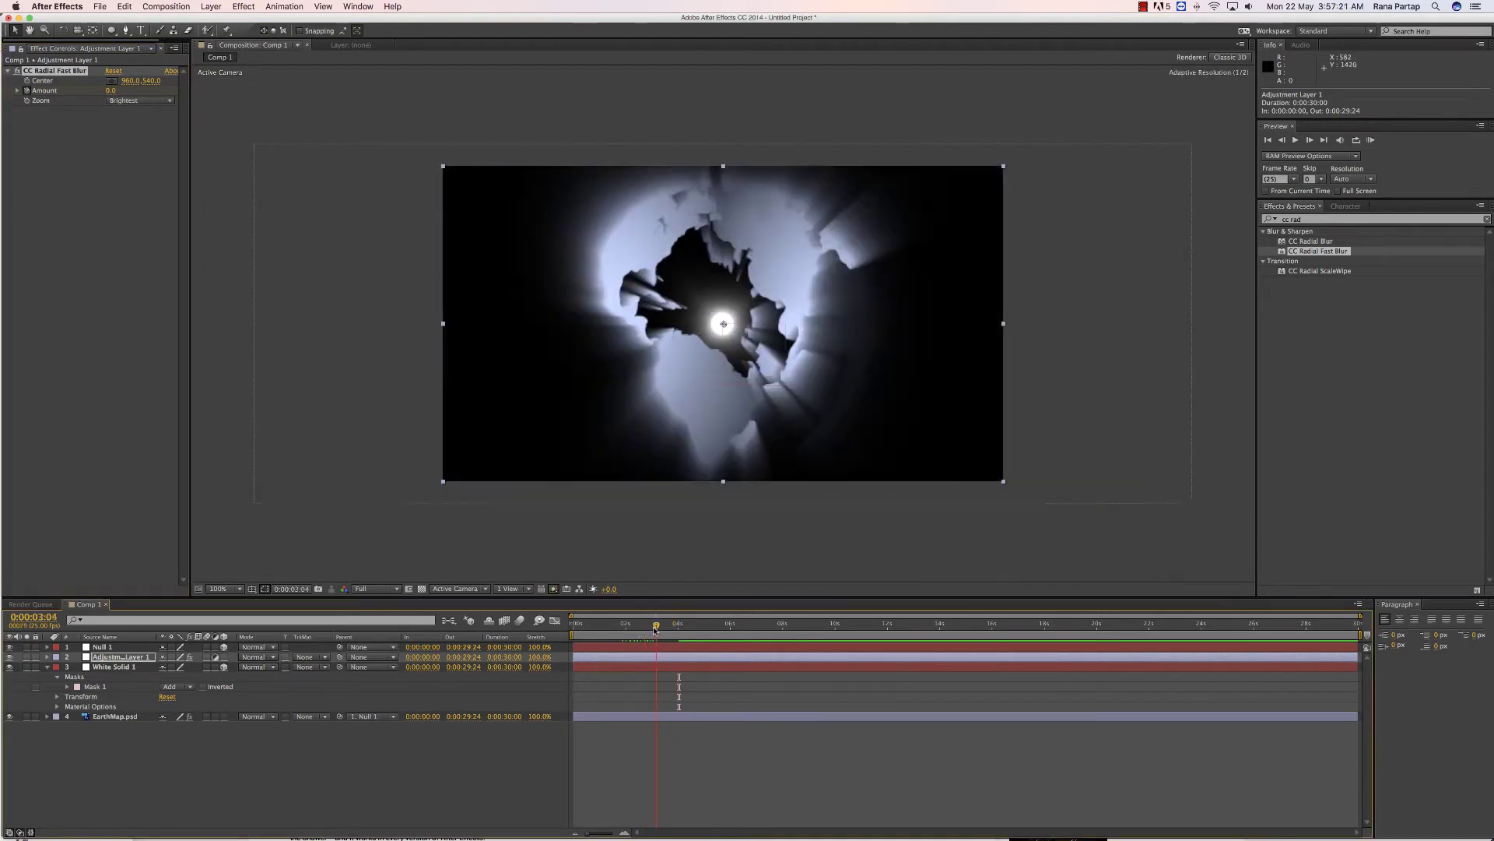
{"action": "left_click_drag", "start_coordinate": [656, 629], "coordinate": [678, 629]}
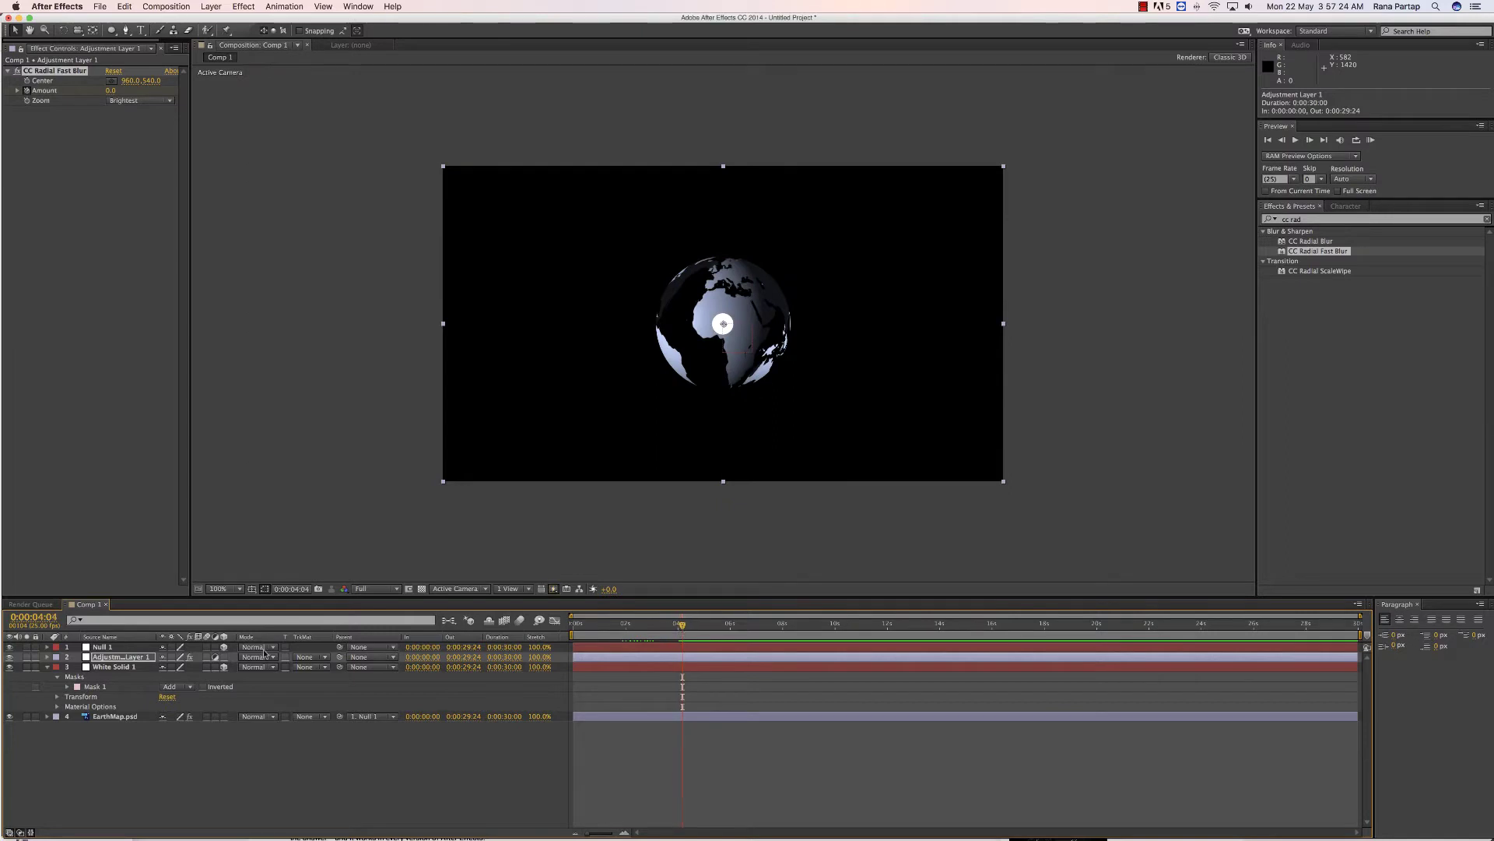
{"action": "left_click", "coordinate": [115, 716]}
{"action": "left_click", "coordinate": [48, 716]}
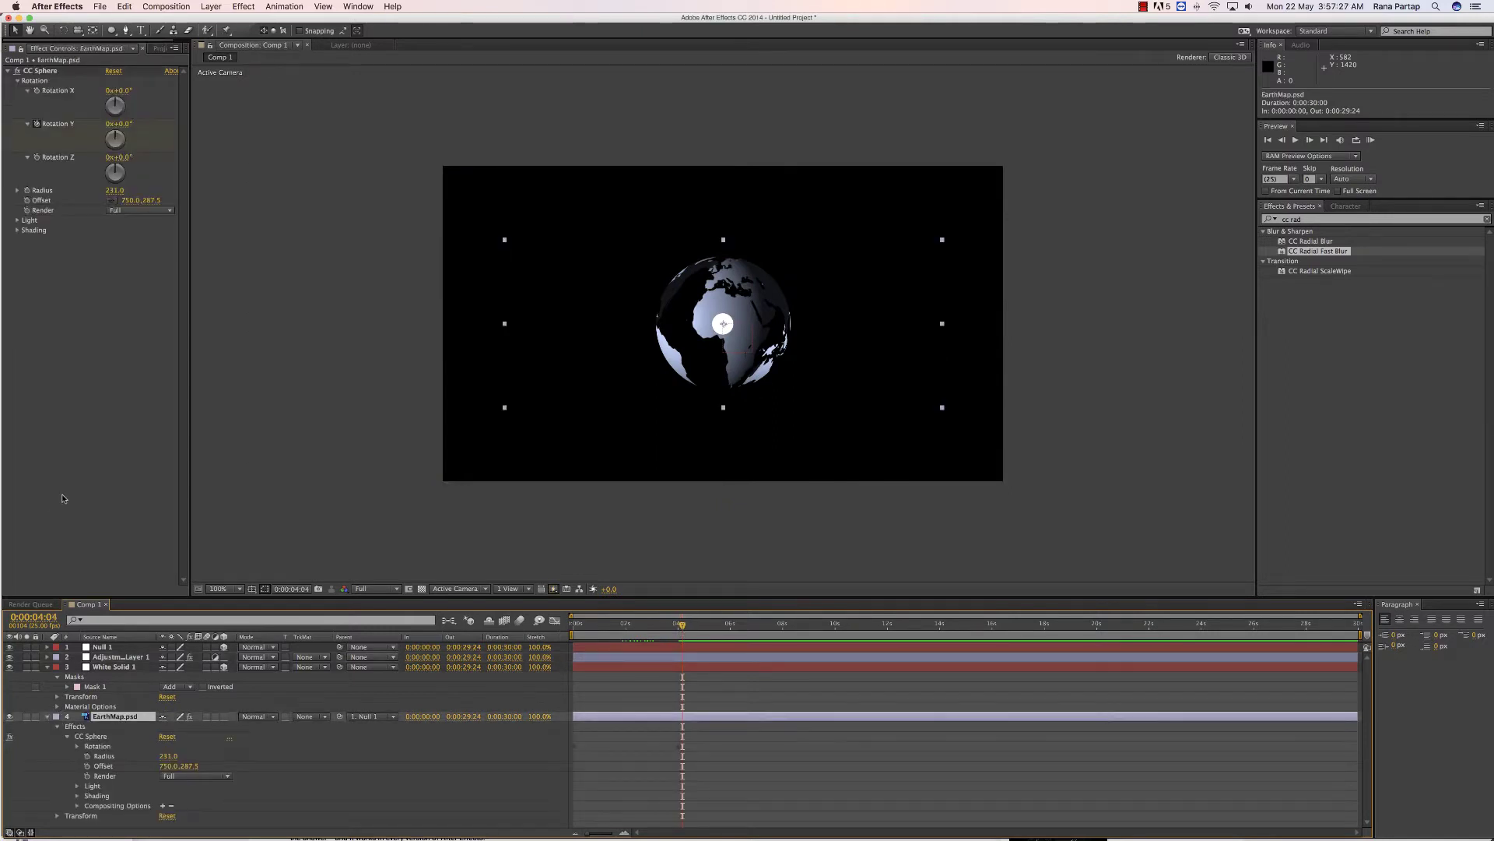
Step: Try a time expression on the layer's Rotation, preview it, then undo it
{"action": "left_click", "coordinate": [78, 746]}
{"action": "scroll", "coordinate": [646, 746], "scroll_direction": "down", "scroll_amount": 1}
{"action": "left_click_drag", "start_coordinate": [706, 732], "coordinate": [552, 759]}
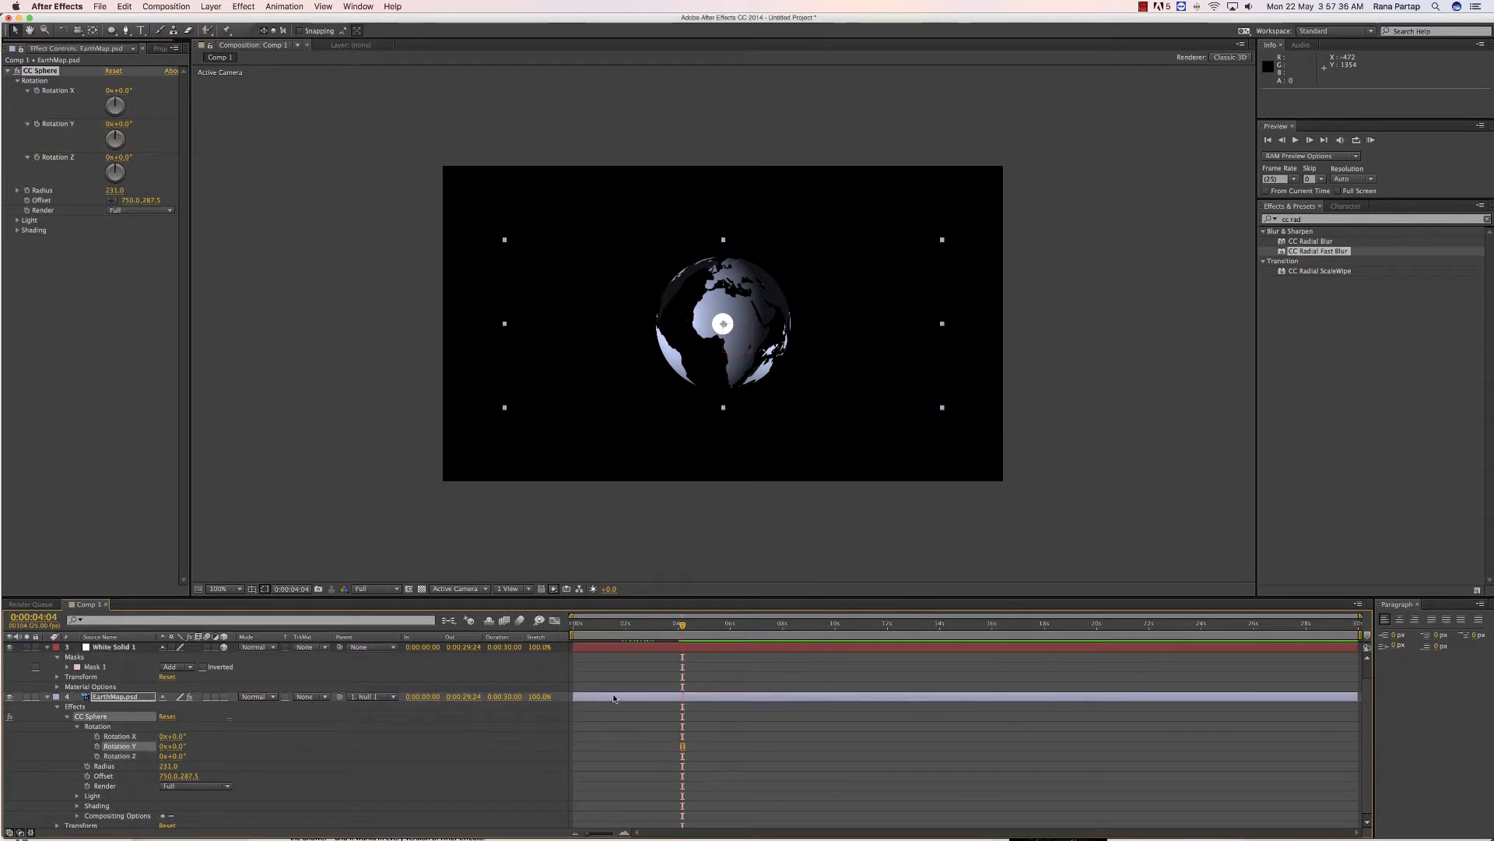
{"action": "key", "text": "r"}
{"action": "left_click", "coordinate": [77, 726], "text": "alt"}
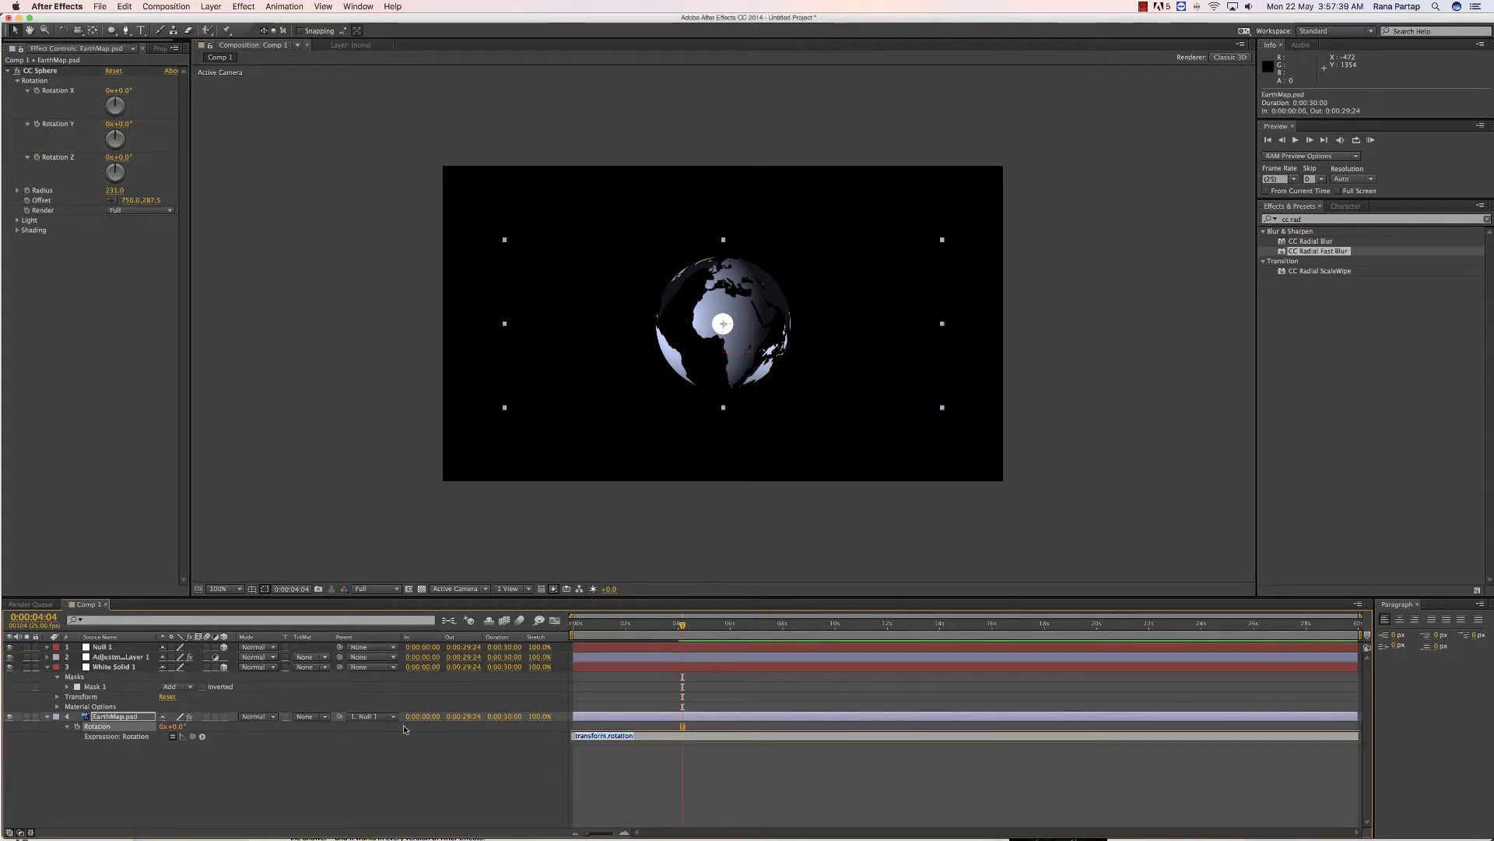
{"action": "type", "text": "time*50"}
{"action": "left_click", "coordinate": [467, 753]}
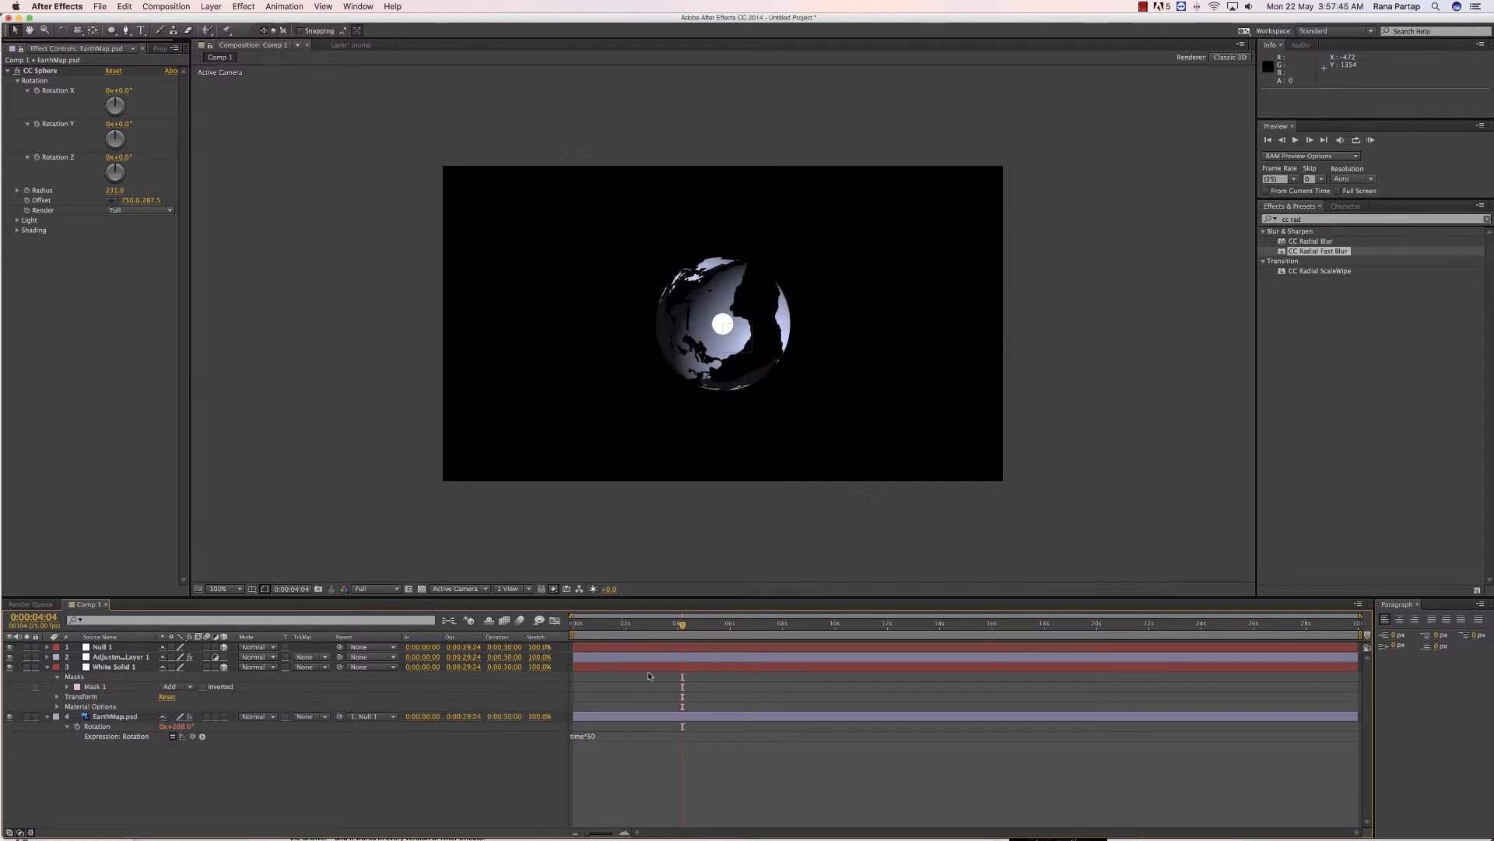
{"action": "key", "text": "KP_0"}
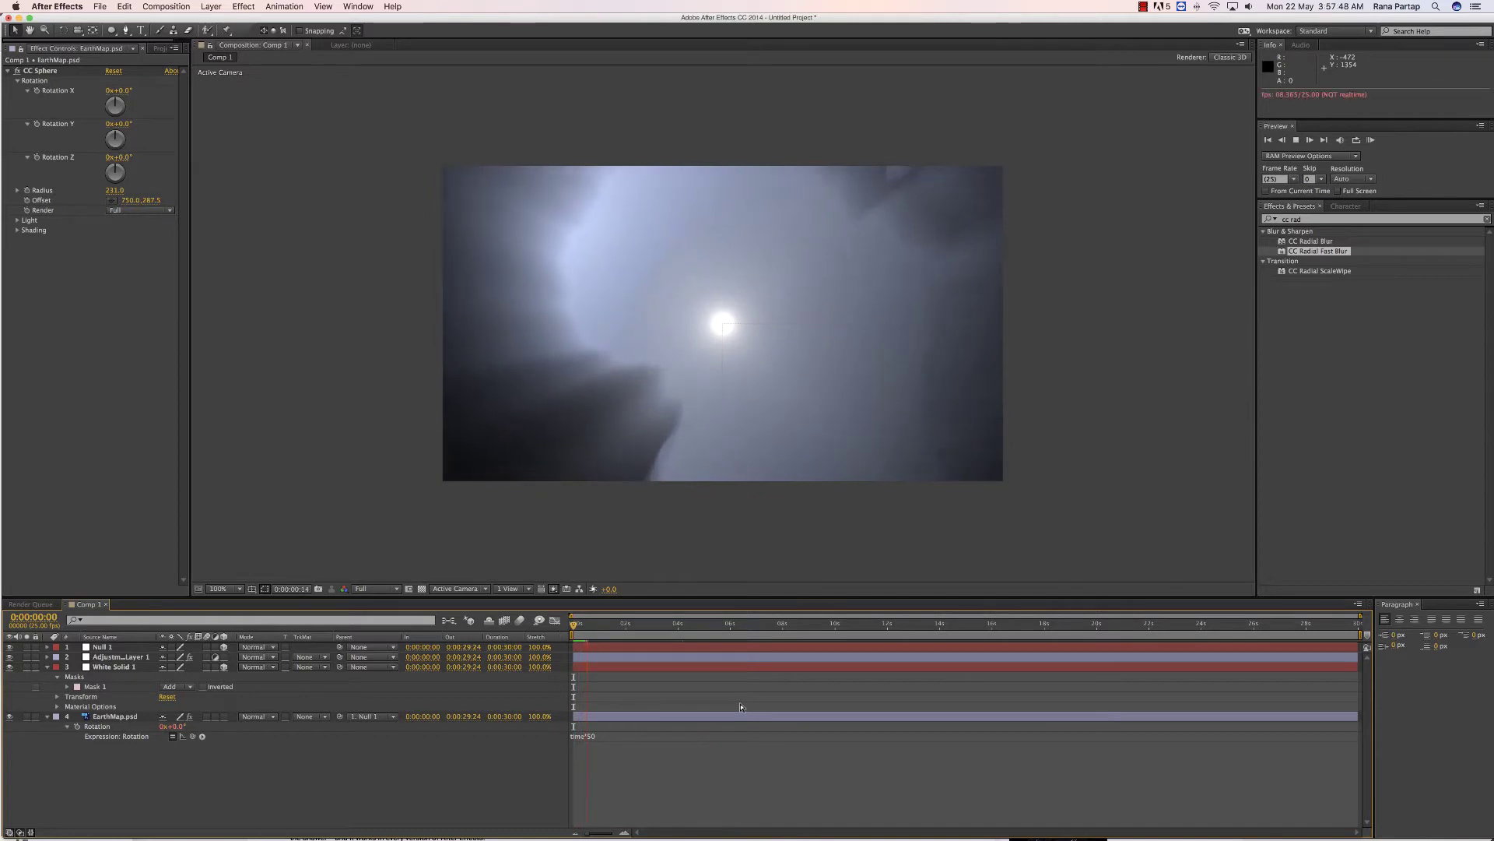
{"action": "key", "text": "space"}
{"action": "key", "text": "ctrl+z"}
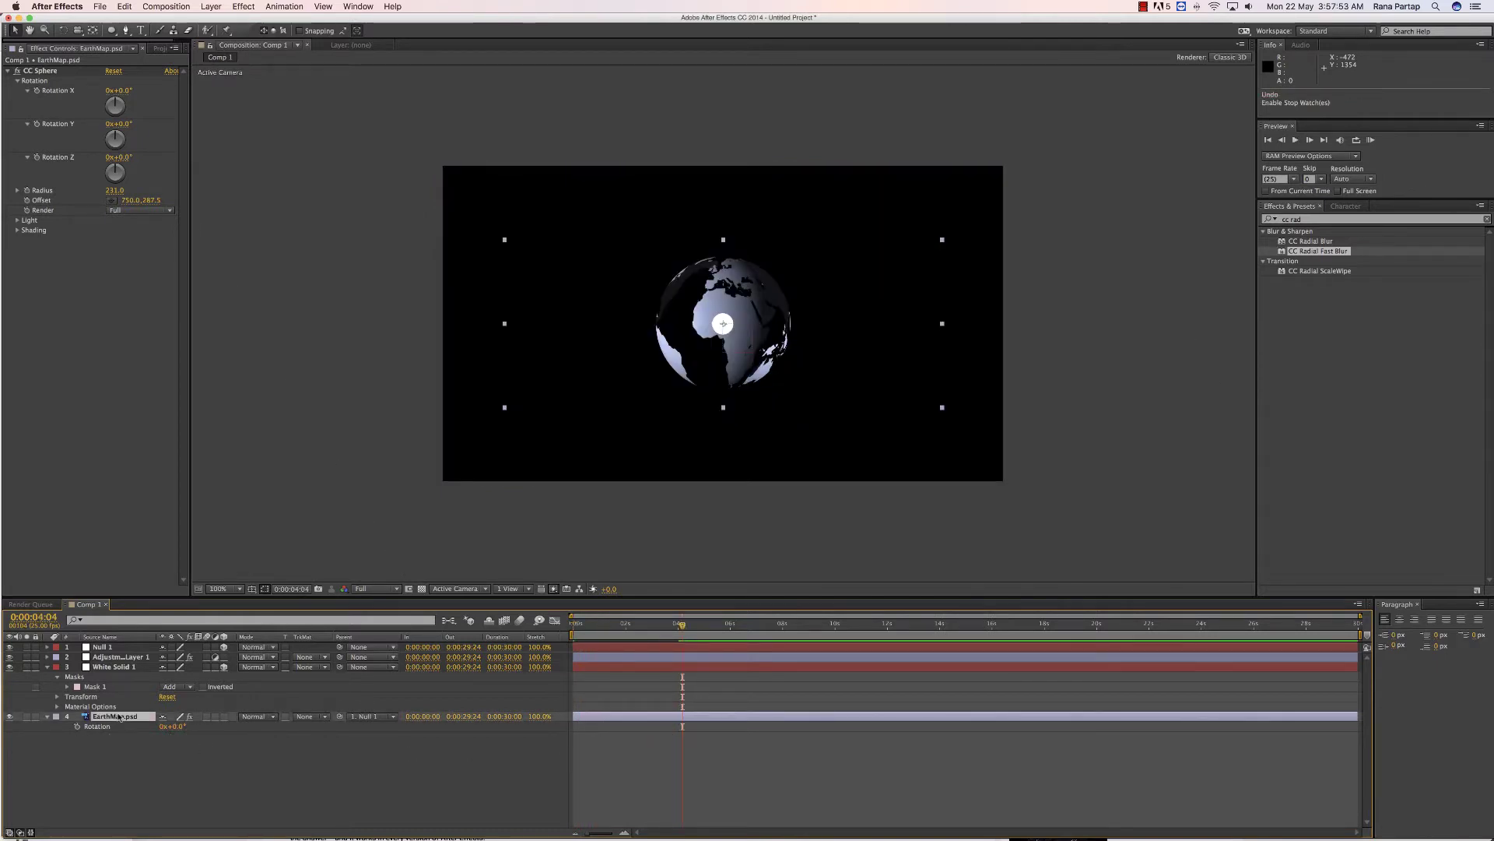
Step: Add the expression time*50 to CC Sphere Rotation Y and preview the continuous spin
{"action": "key", "text": "Page_Down"}
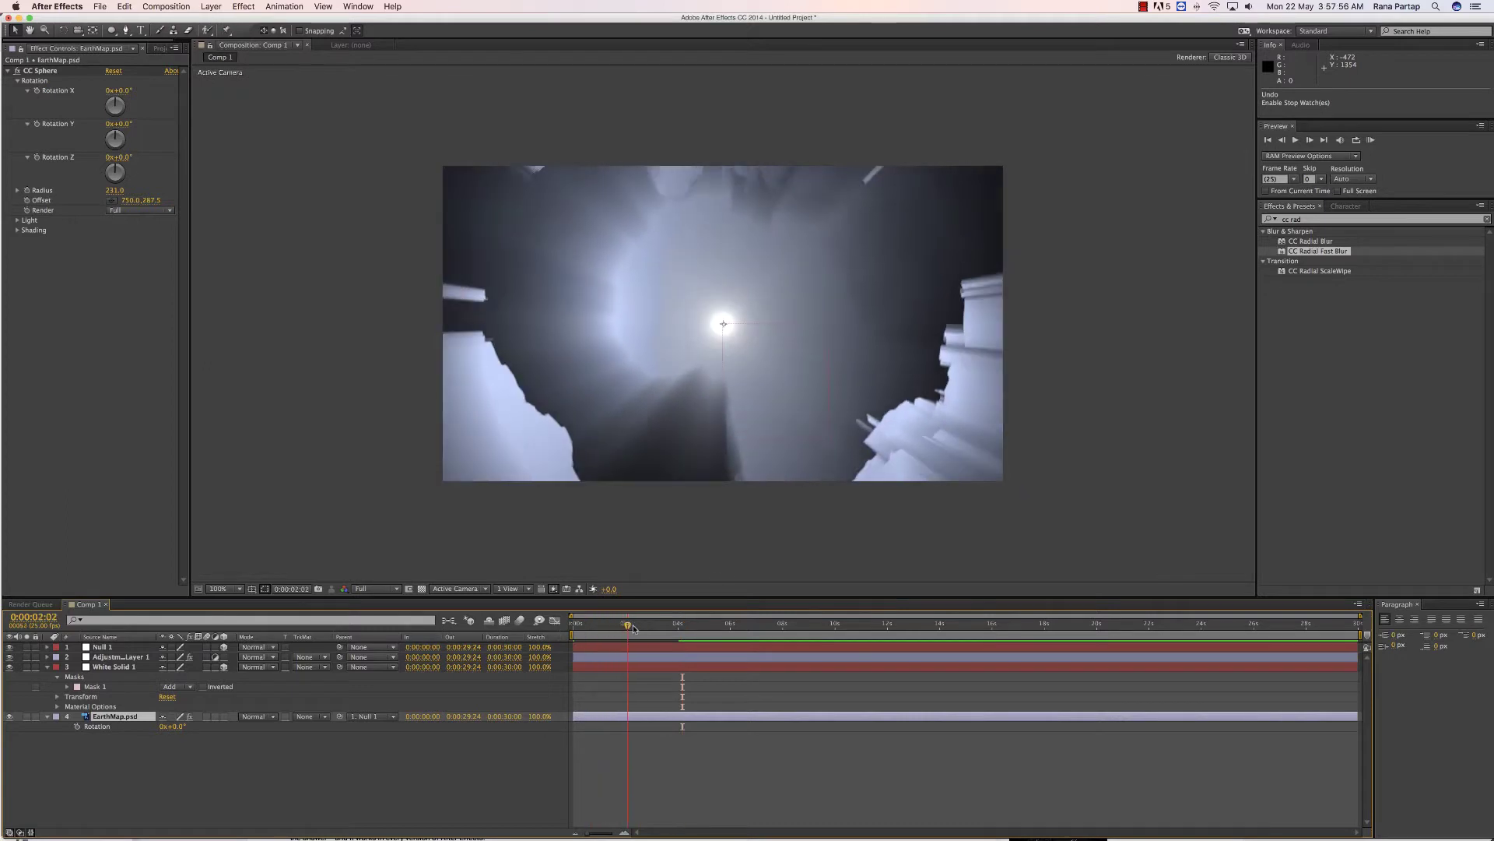
{"action": "left_click_drag", "start_coordinate": [662, 632], "coordinate": [647, 632]}
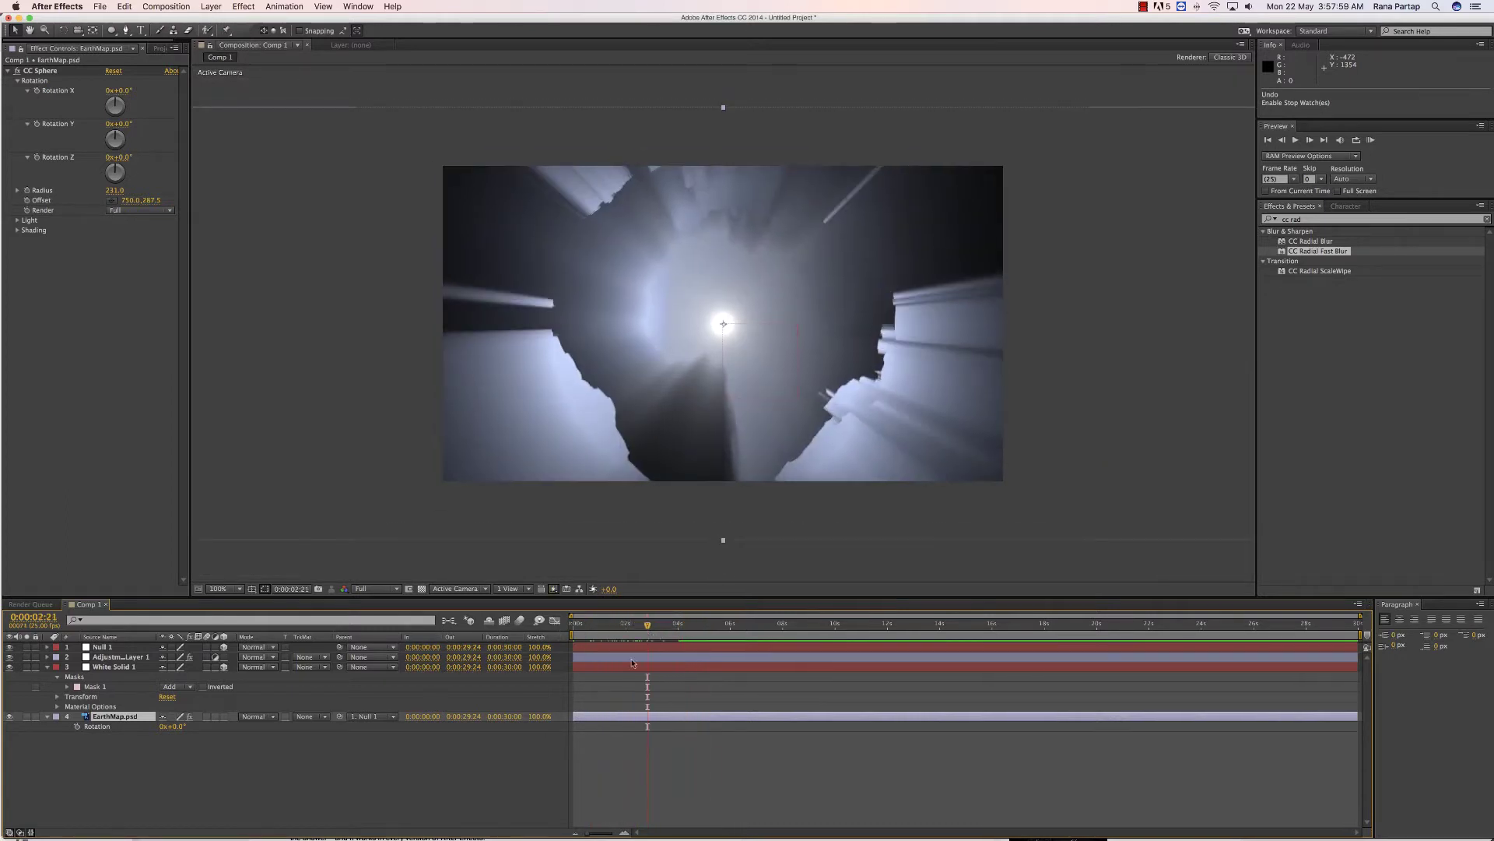
{"action": "left_click", "coordinate": [36, 124], "text": "alt"}
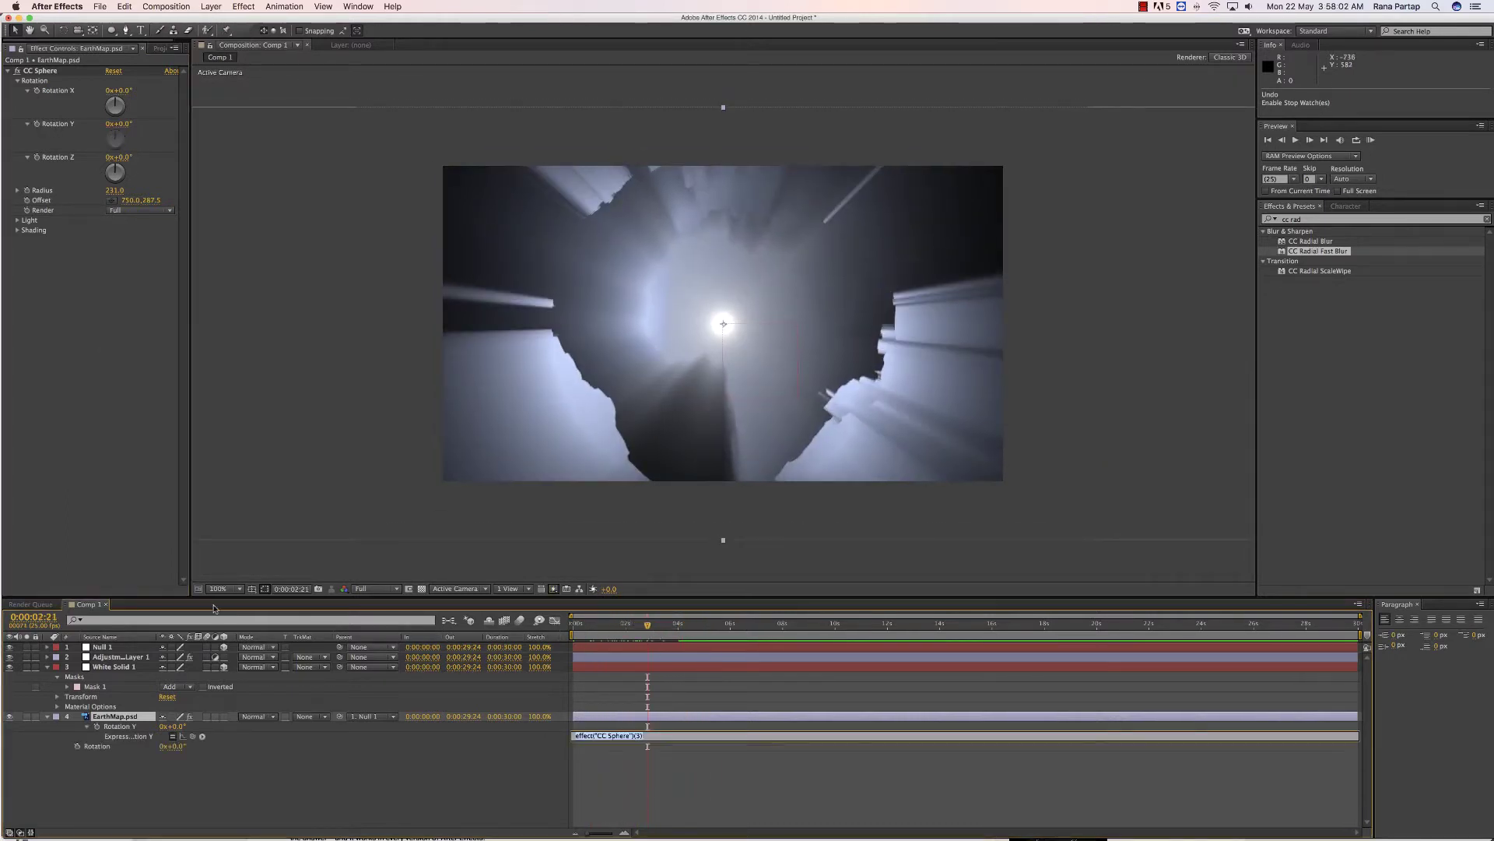
{"action": "type", "text": "time*50"}
{"action": "mouse_move", "coordinate": [648, 624]}
{"action": "left_mouse_down"}
{"action": "mouse_move", "coordinate": [606, 629]}
{"action": "mouse_move", "coordinate": [736, 627]}
{"action": "mouse_move", "coordinate": [721, 628]}
{"action": "left_mouse_up"}
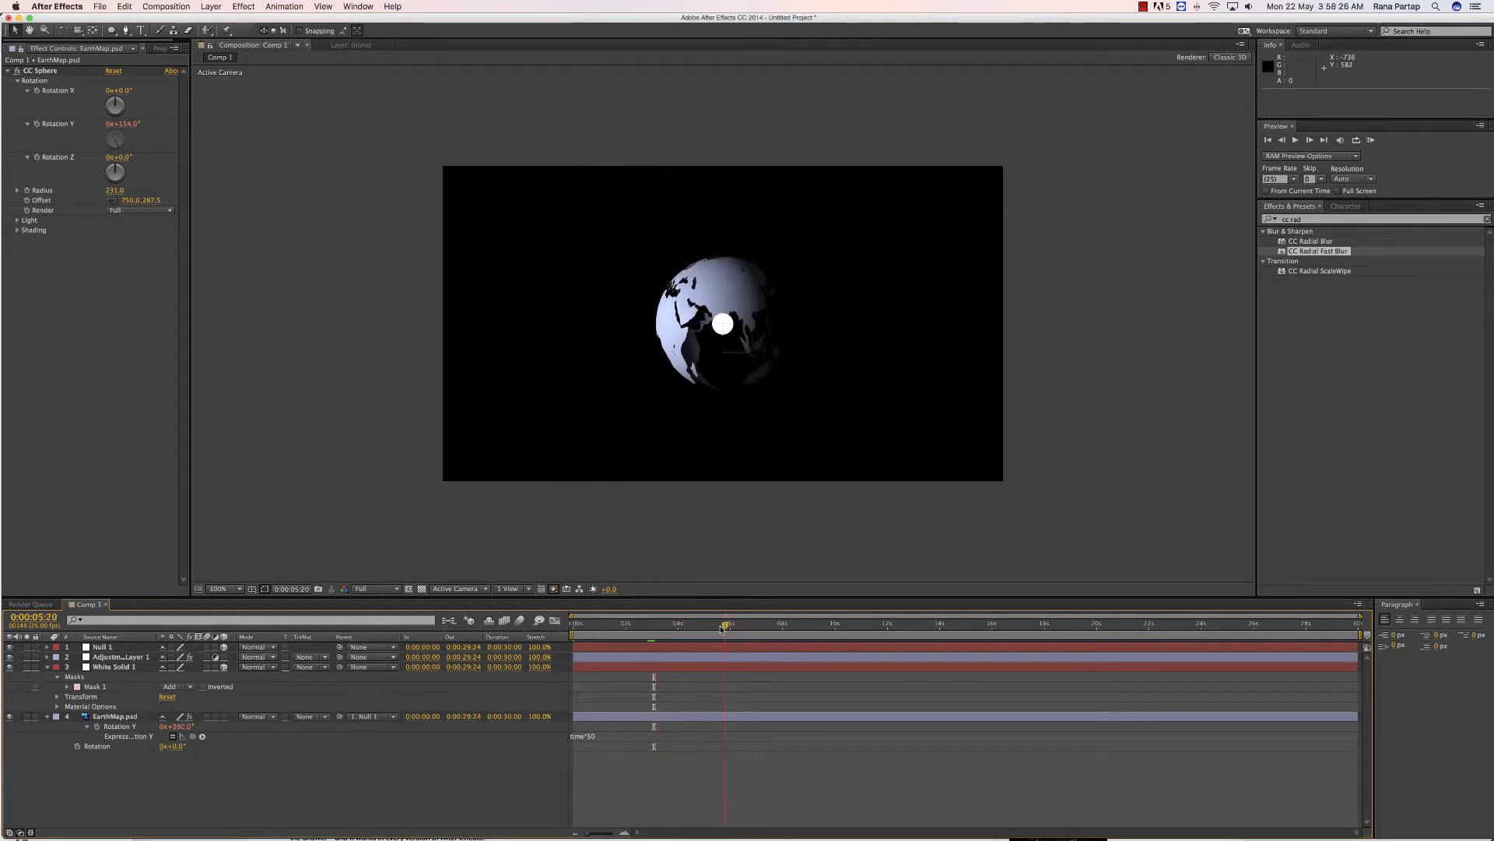
{"action": "key", "text": "space"}
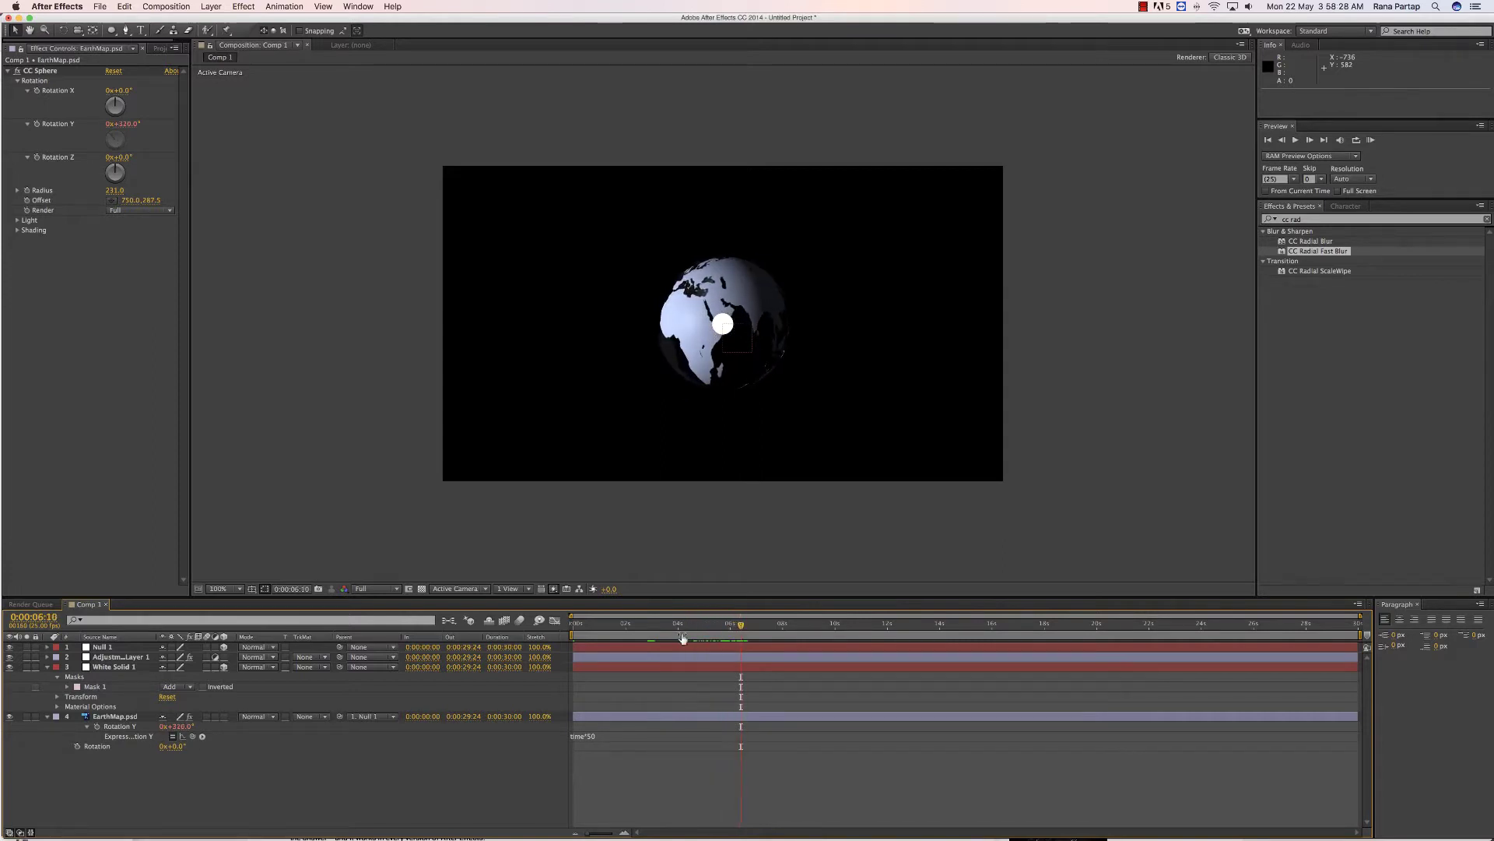
{"action": "left_click", "coordinate": [211, 6]}
Step: Create a new white solid and apply Optical Flares to it
{"action": "mouse_move", "coordinate": [233, 22]}
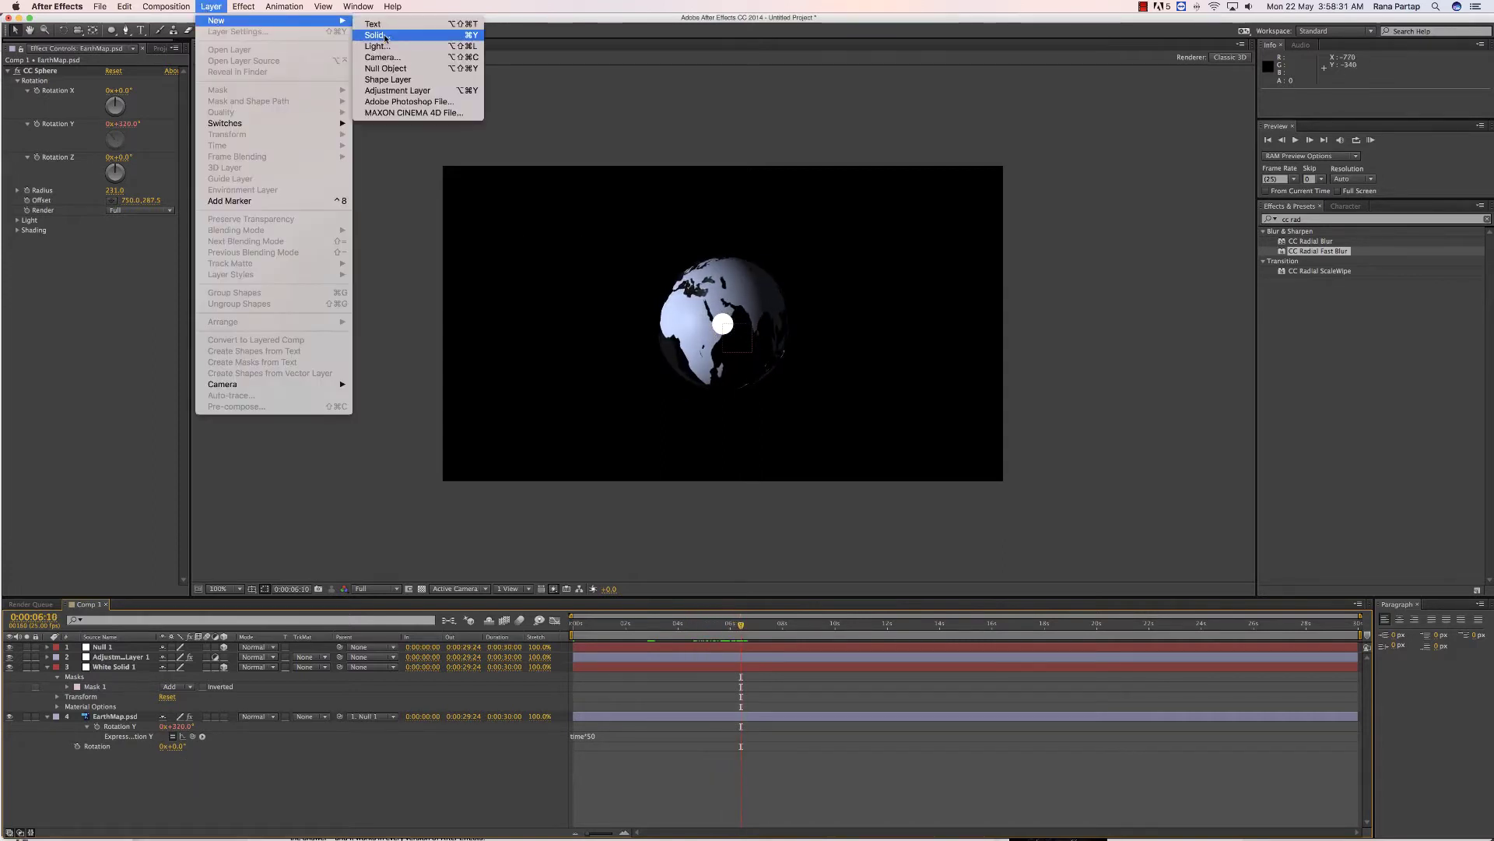
{"action": "left_click", "coordinate": [389, 36]}
{"action": "left_click", "coordinate": [955, 503]}
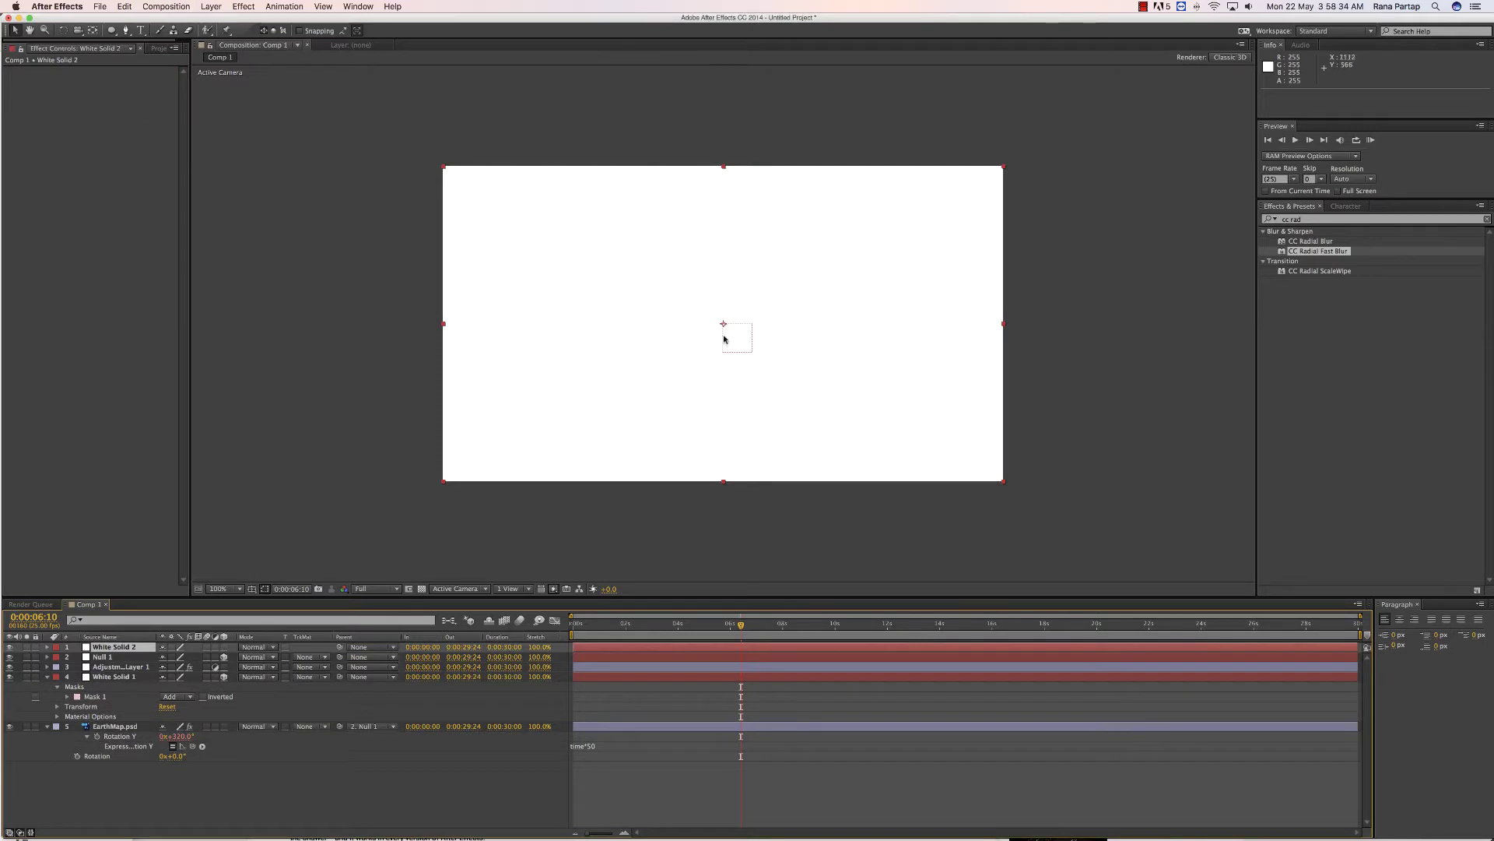
{"action": "left_click", "coordinate": [211, 6]}
{"action": "mouse_move", "coordinate": [243, 6]}
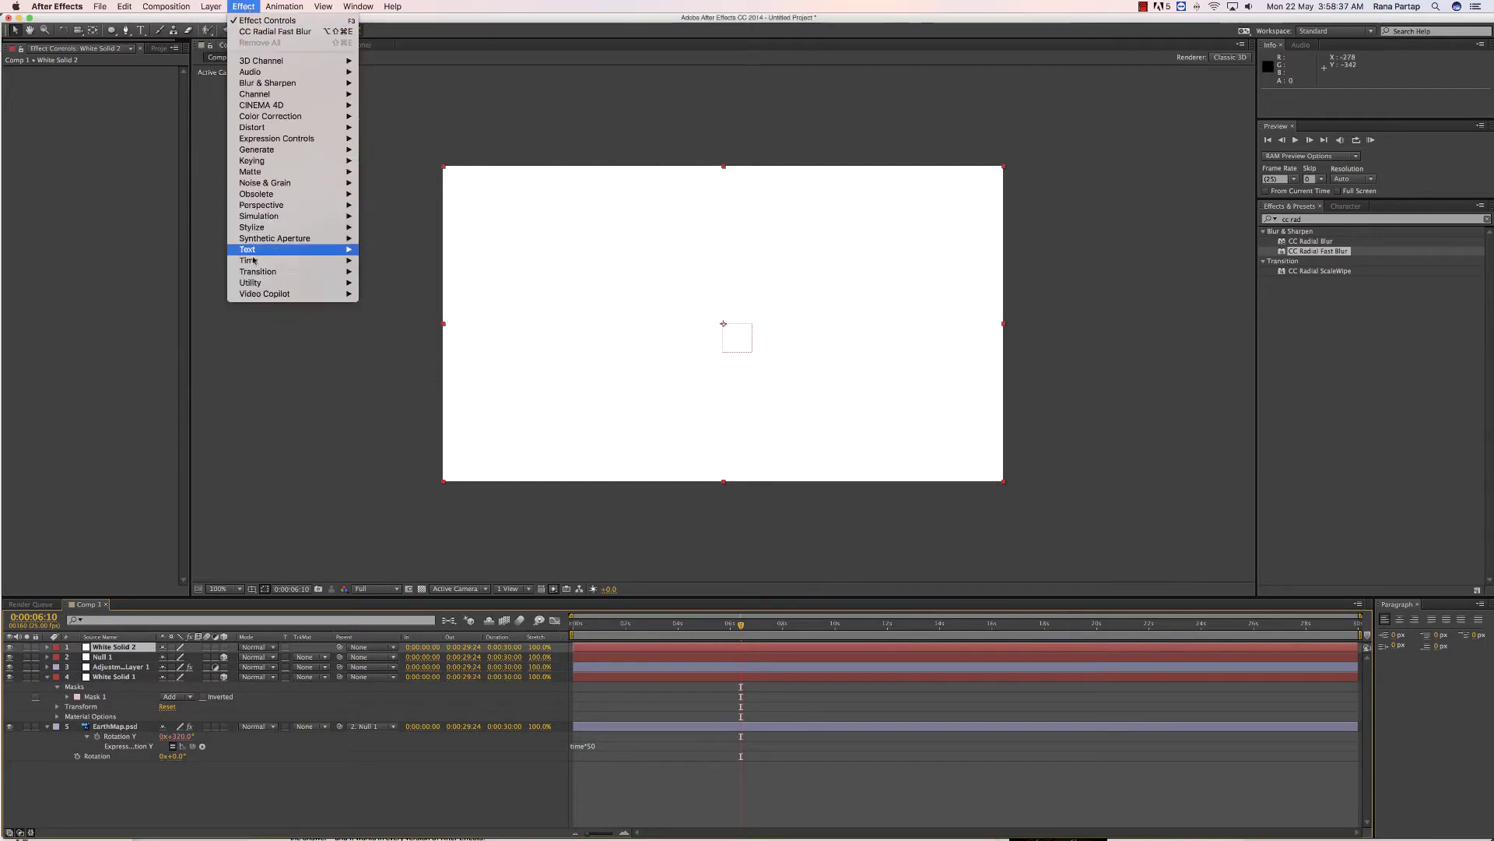
{"action": "mouse_move", "coordinate": [312, 293]}
{"action": "left_click", "coordinate": [393, 292]}
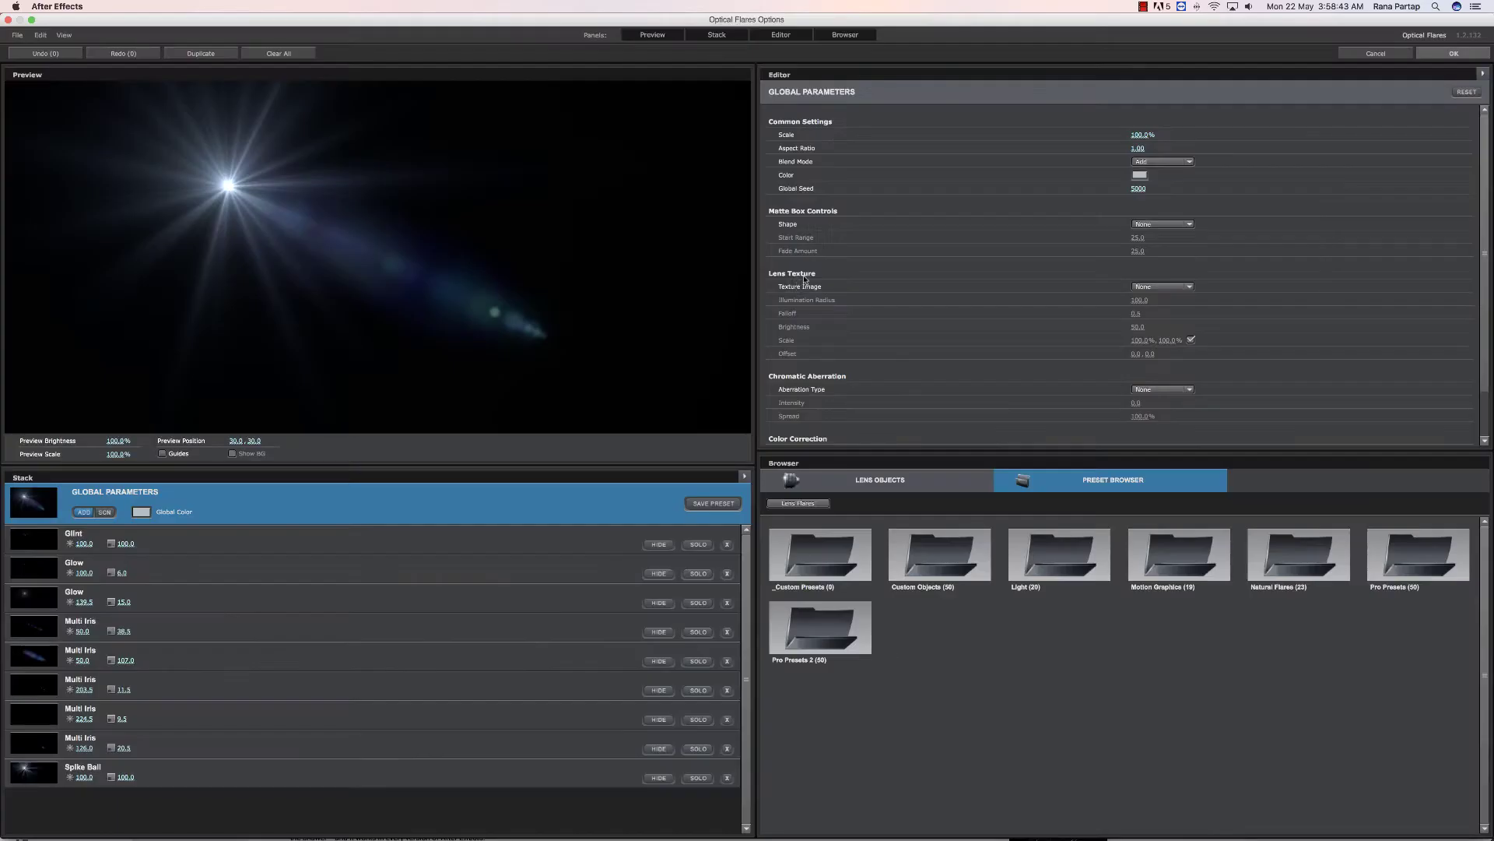
Step: Choose the warm sun flare preset from the Light folder in Optical Flares
{"action": "left_click", "coordinate": [973, 558]}
{"action": "left_click", "coordinate": [820, 554]}
{"action": "left_click", "coordinate": [1028, 560]}
{"action": "left_click", "coordinate": [1051, 561]}
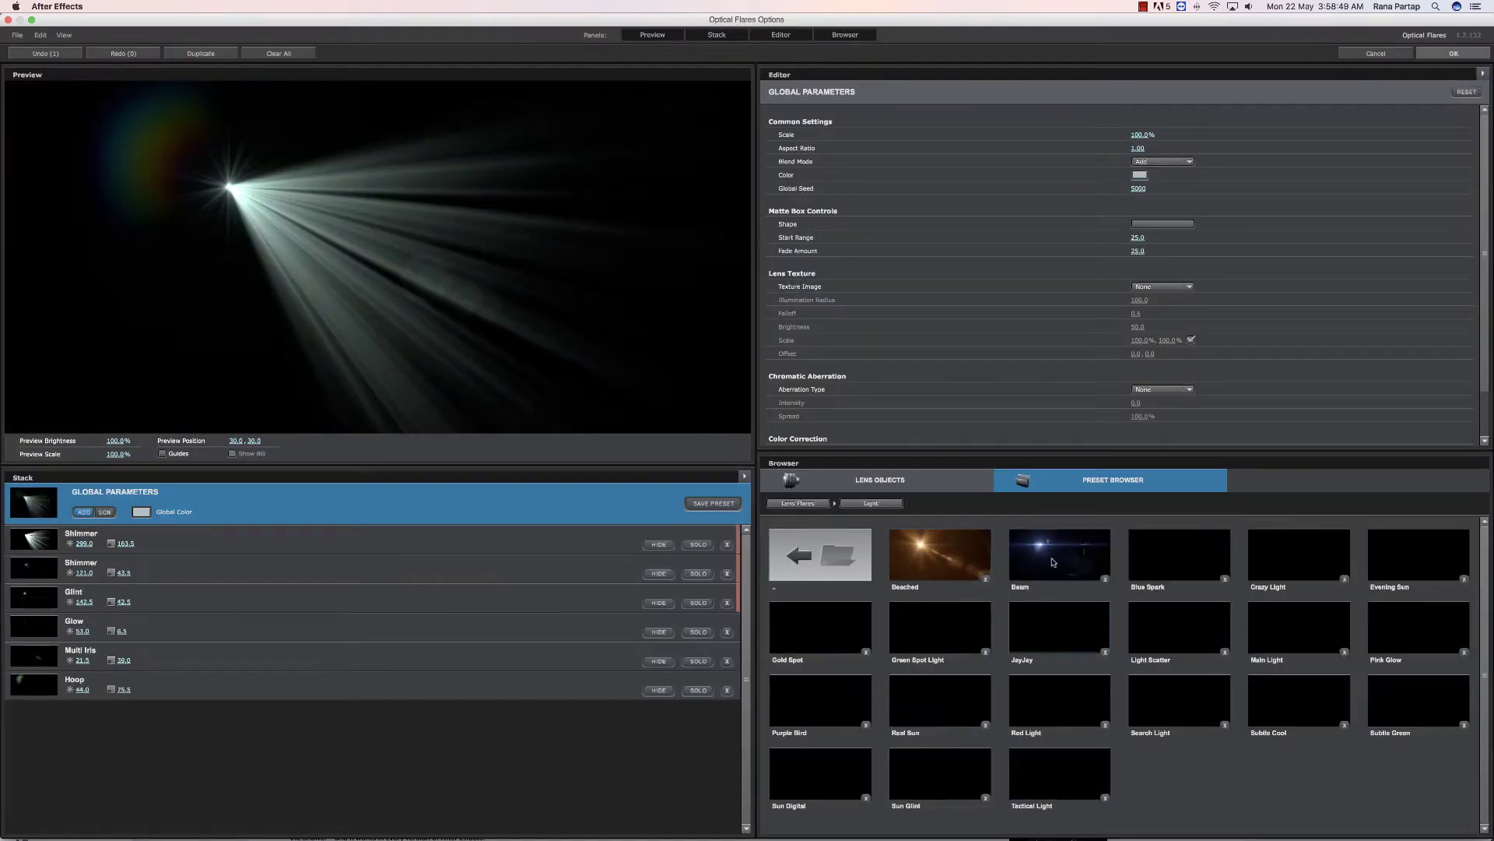
{"action": "left_click", "coordinate": [840, 641]}
{"action": "left_click", "coordinate": [829, 701]}
{"action": "left_click", "coordinate": [941, 704]}
{"action": "left_click", "coordinate": [1039, 706]}
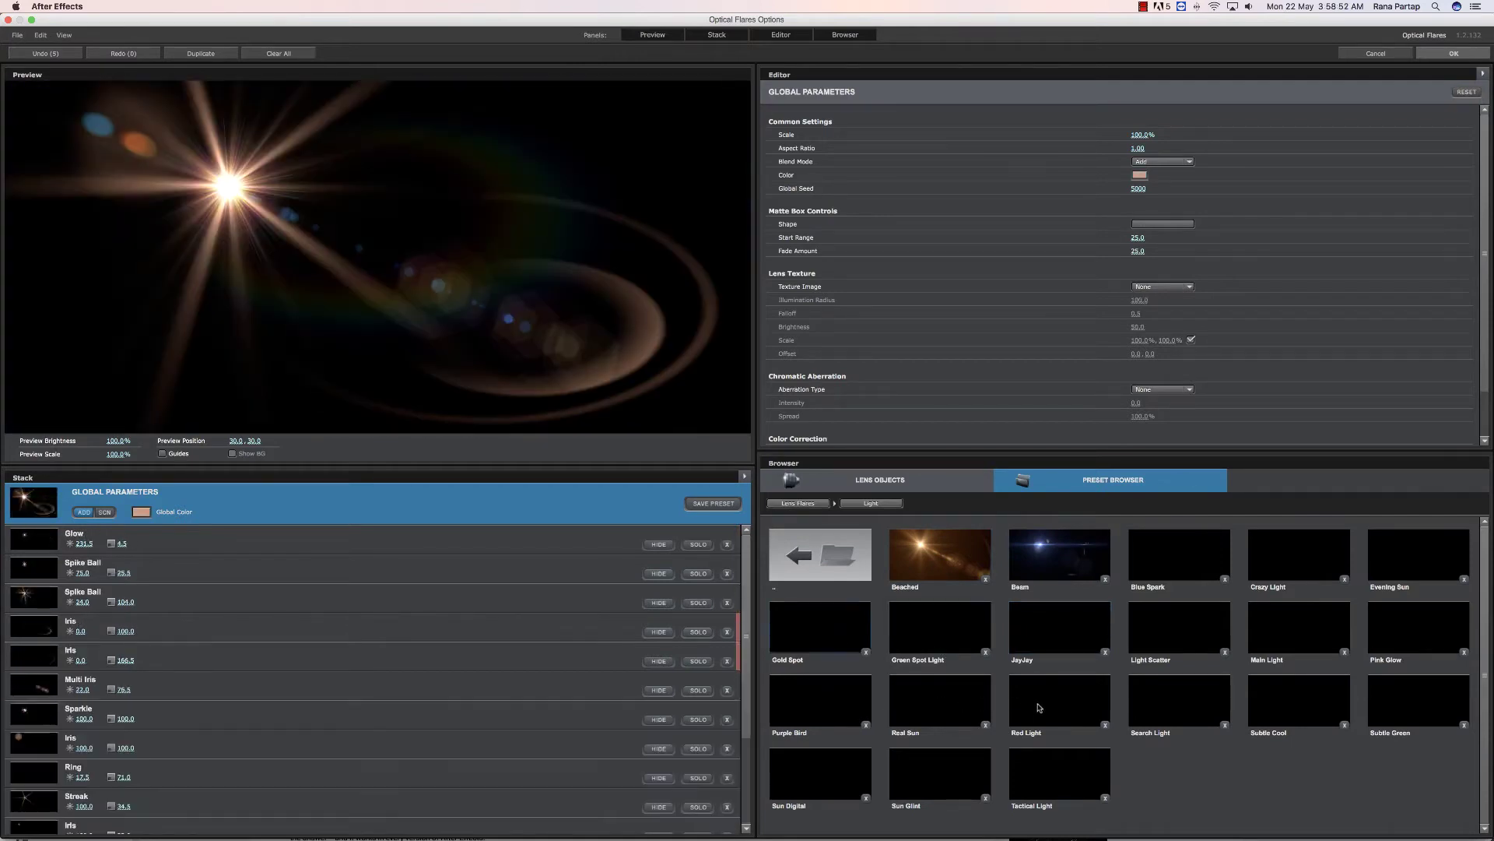
{"action": "left_click", "coordinate": [959, 706]}
{"action": "left_click", "coordinate": [1063, 691]}
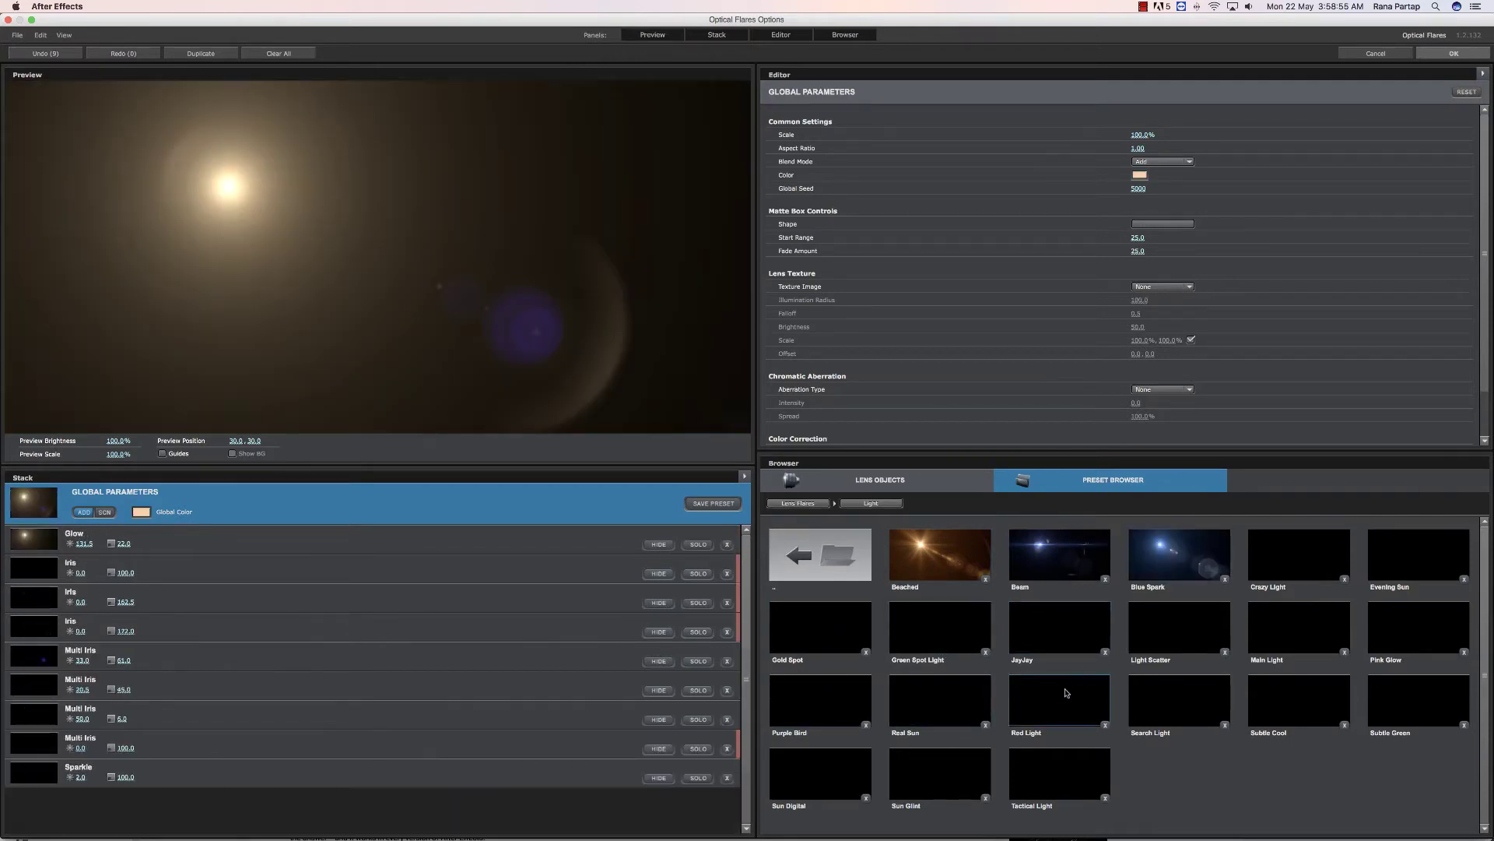
{"action": "left_click", "coordinate": [975, 702]}
{"action": "left_click", "coordinate": [1060, 700]}
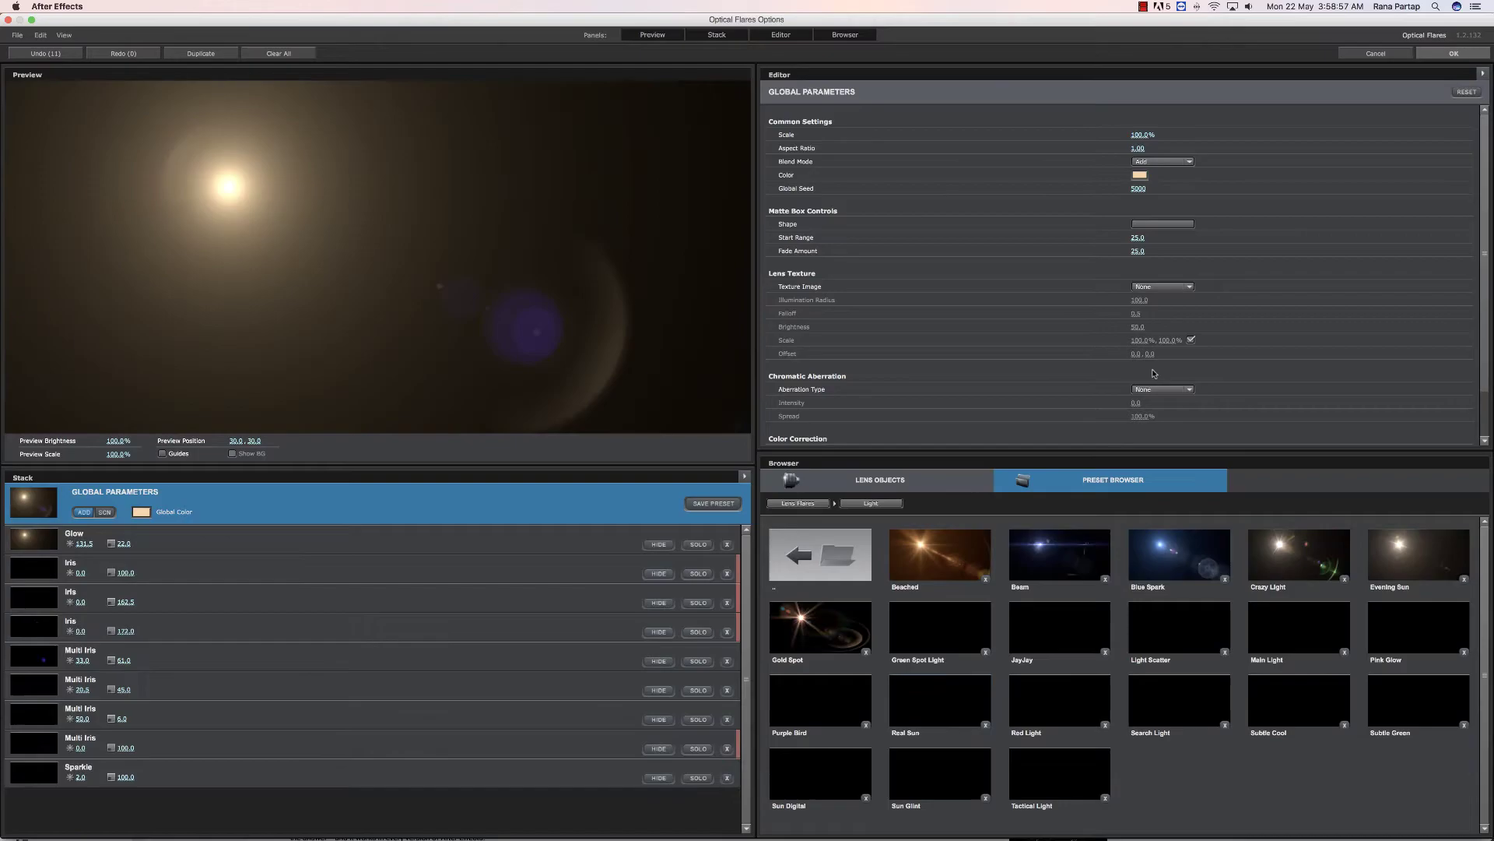
{"action": "left_click", "coordinate": [1448, 53]}
Step: Centre the flare below the globe layer, raise its brightness to 280, and scrub the preview
{"action": "left_click_drag", "start_coordinate": [615, 261], "coordinate": [723, 324]}
{"action": "left_click_drag", "start_coordinate": [134, 654], "coordinate": [128, 737]}
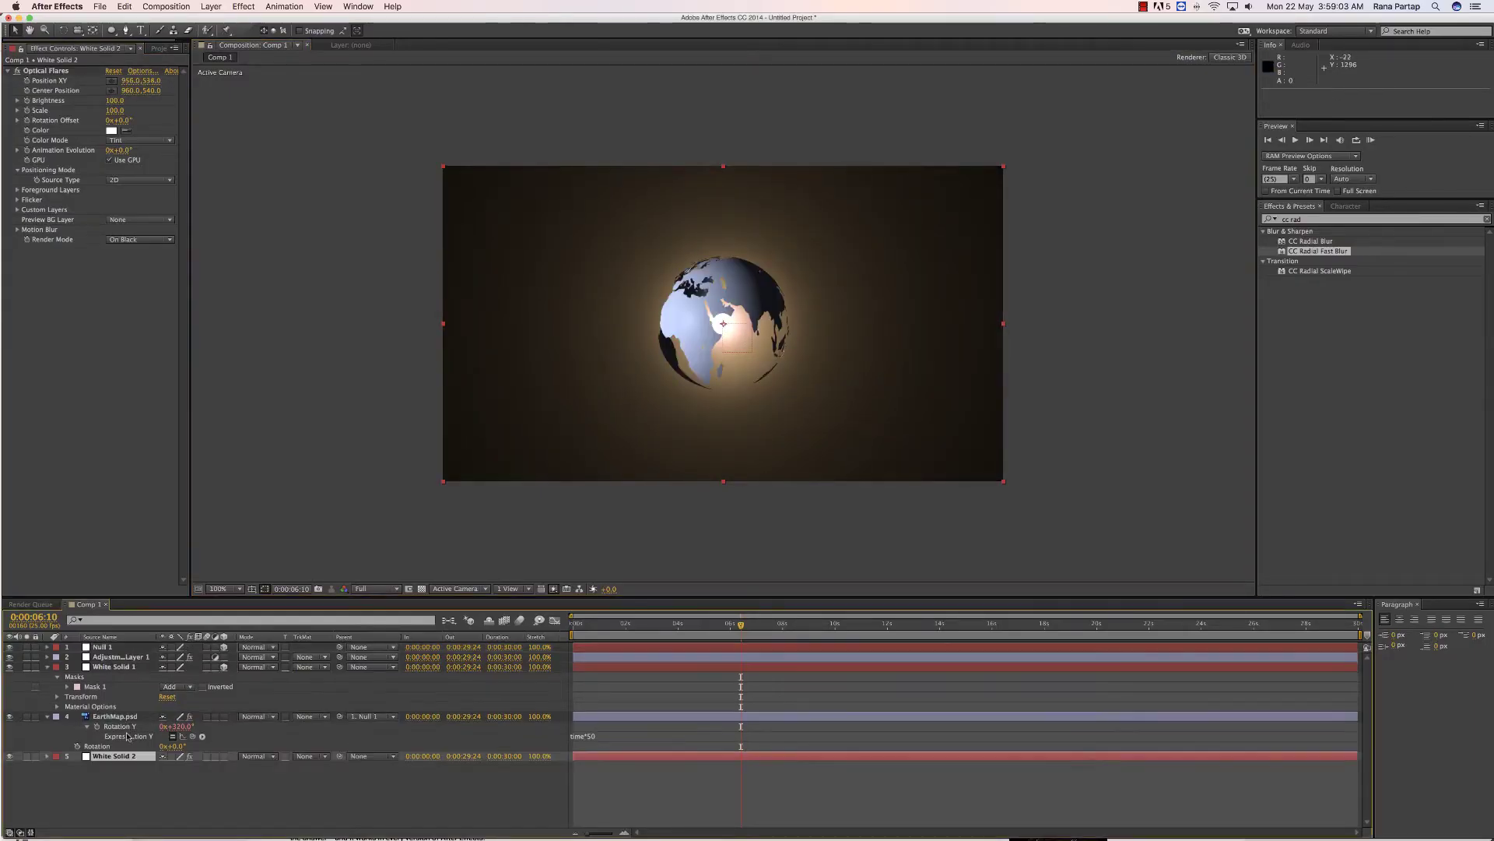
{"action": "left_click_drag", "start_coordinate": [115, 101], "coordinate": [127, 100]}
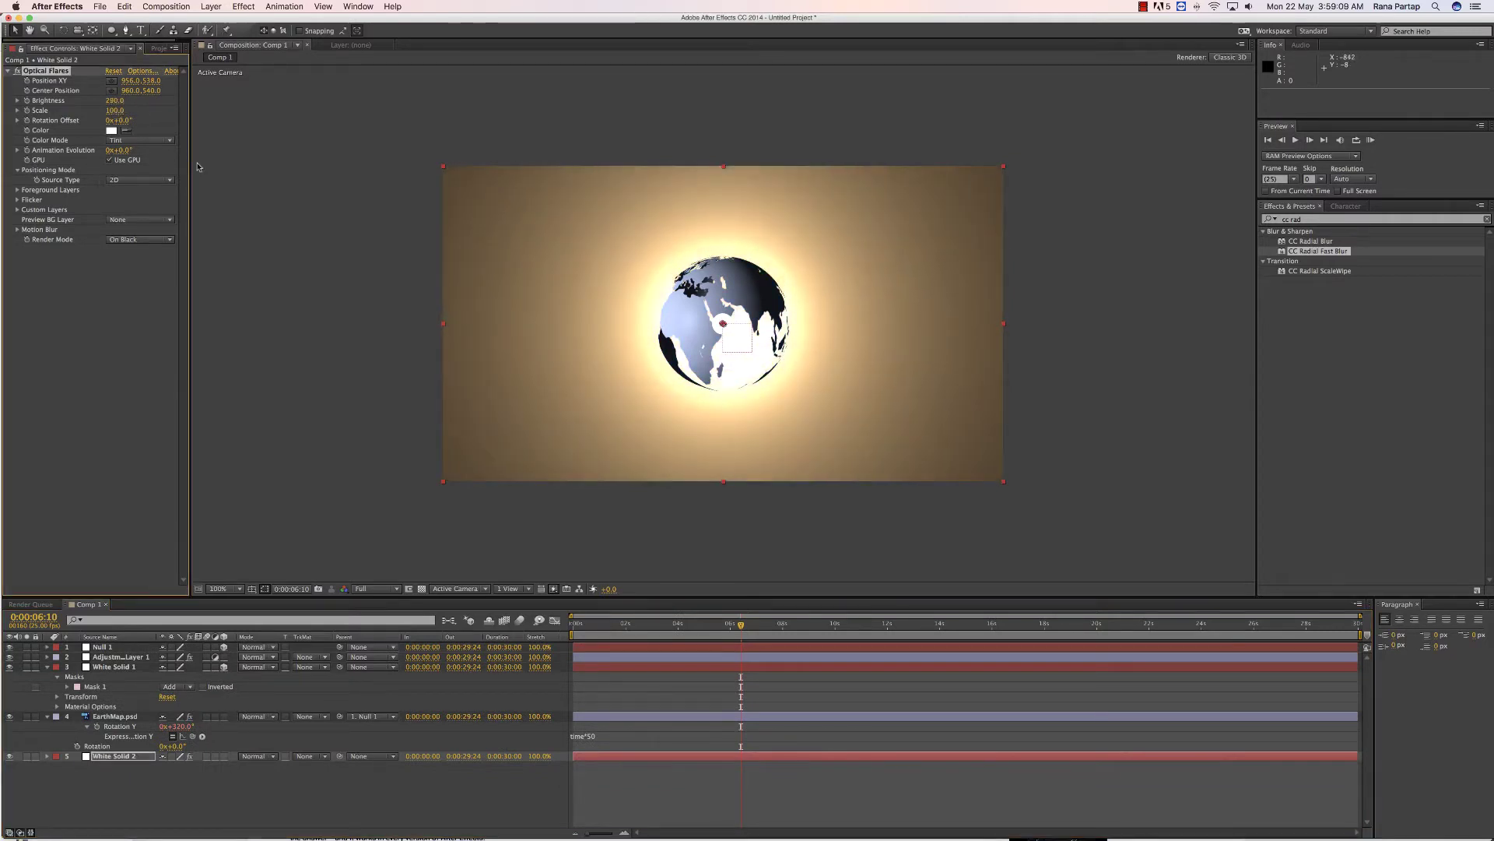
{"action": "left_click", "coordinate": [608, 625]}
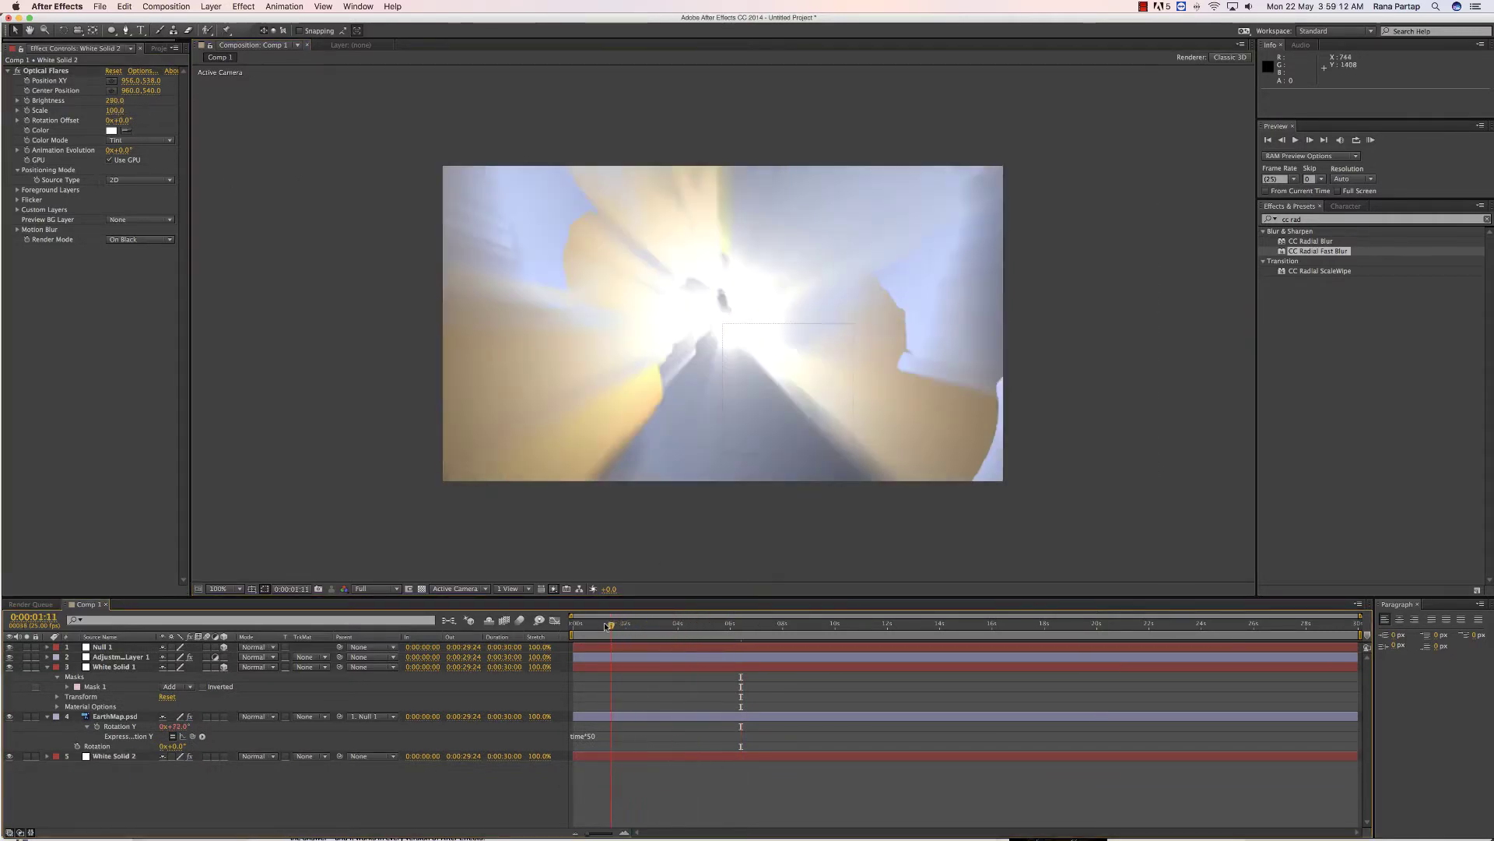
{"action": "left_click_drag", "start_coordinate": [606, 626], "coordinate": [736, 625]}
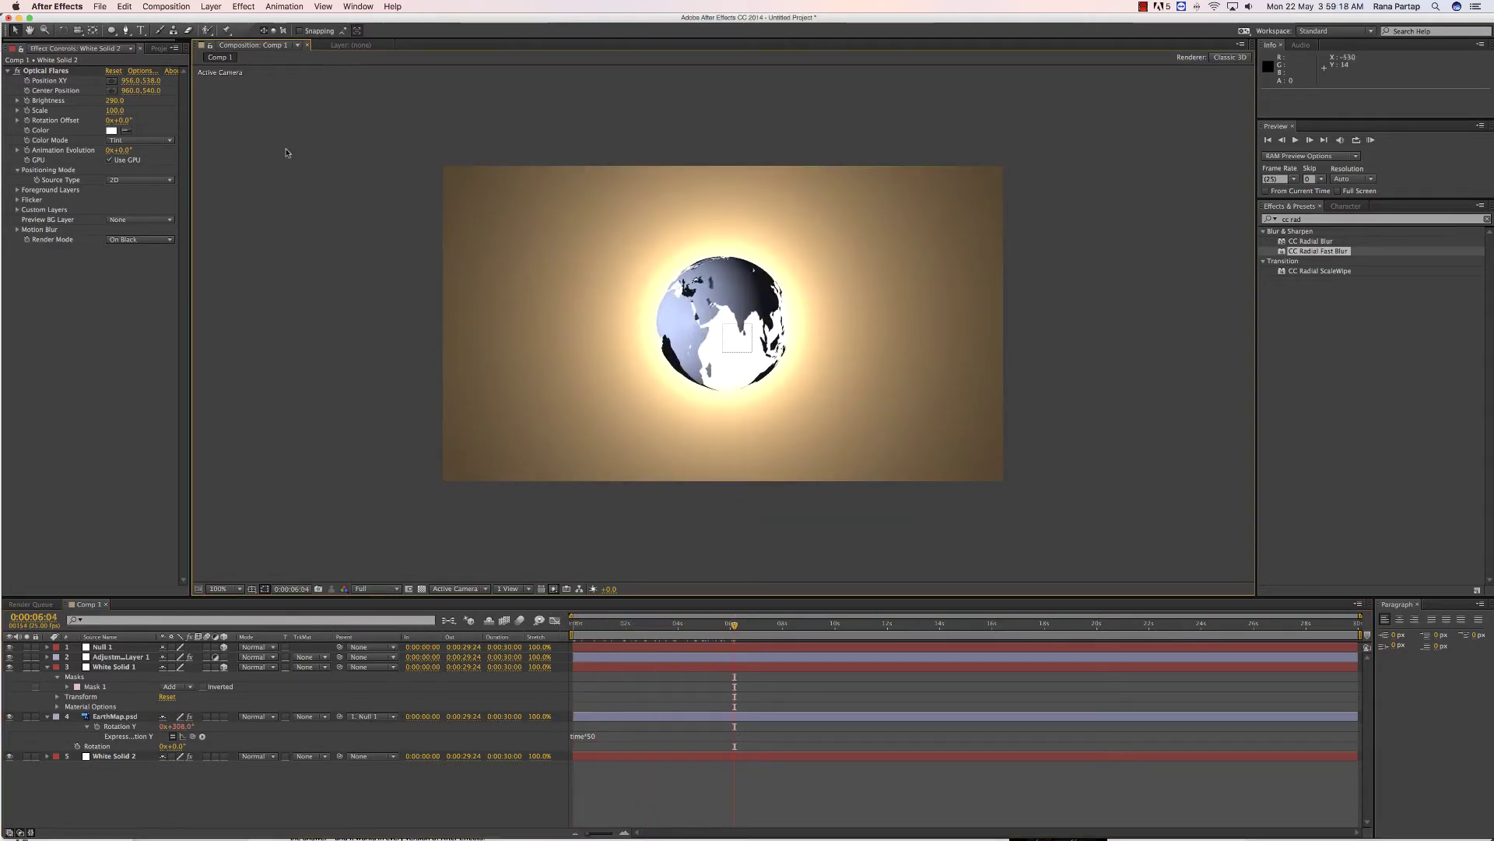
{"action": "left_click", "coordinate": [210, 6]}
Step: Type the title text UNIVERSAL in capitals over the globe
{"action": "left_click", "coordinate": [171, 34]}
{"action": "left_click", "coordinate": [141, 30]}
{"action": "left_click", "coordinate": [558, 381]}
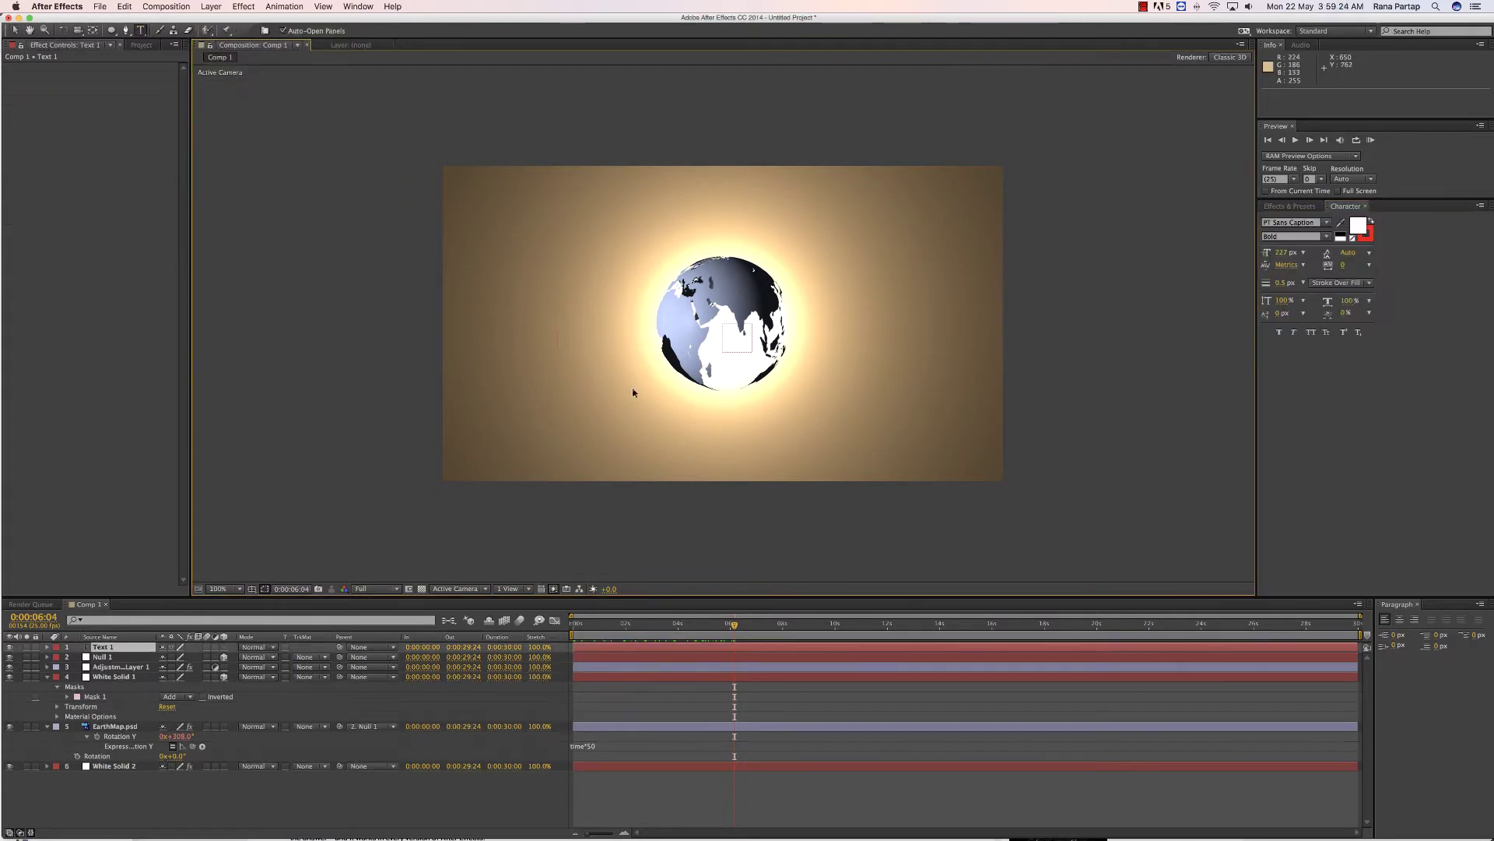
{"action": "type", "text": "Univ"}
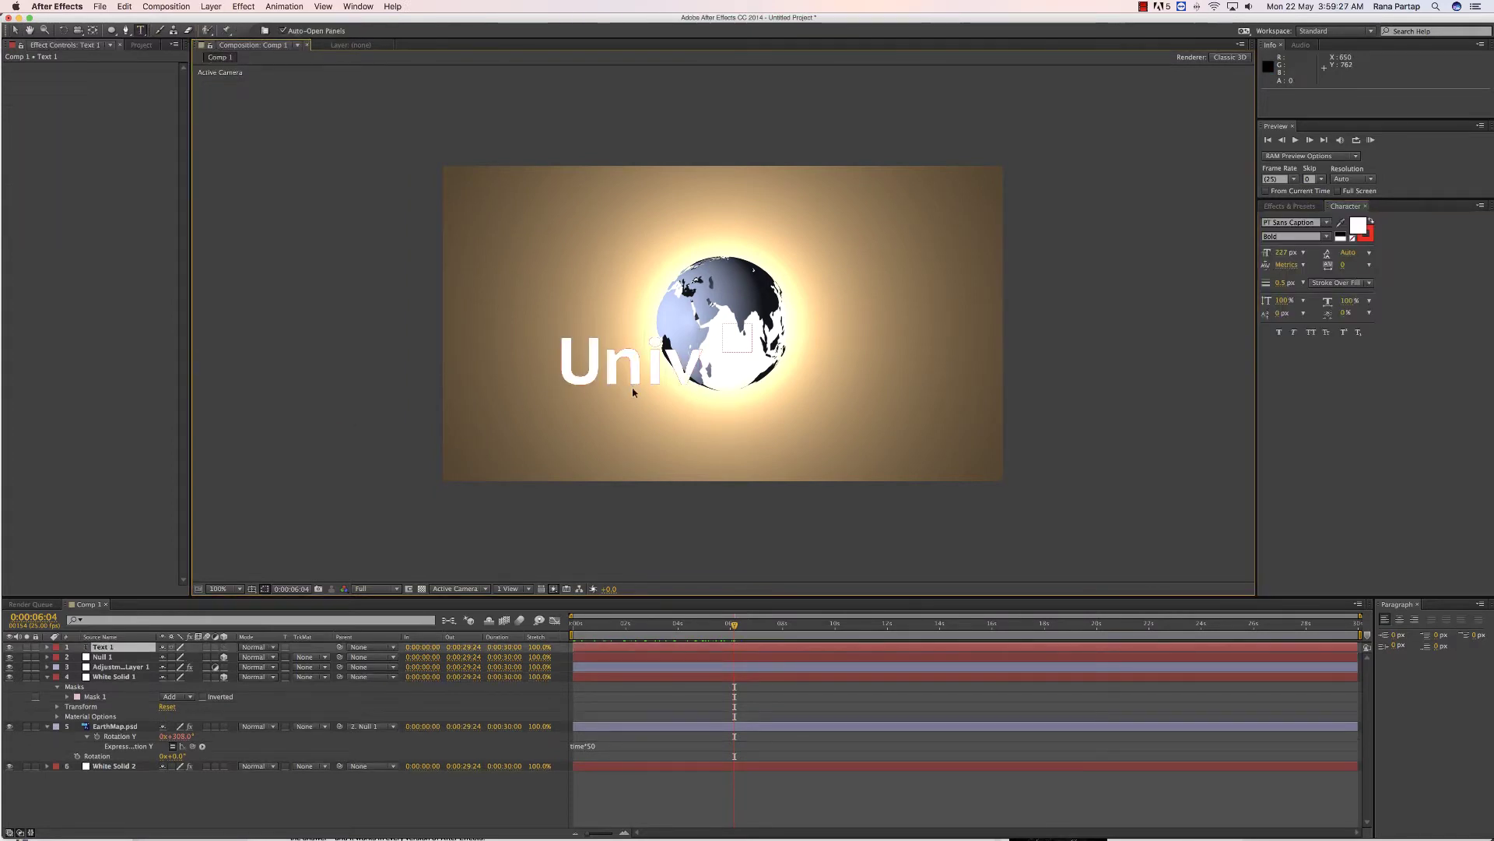
{"action": "key", "text": "BackSpace"}
{"action": "key", "text": "BackSpace"}
{"action": "key", "text": "BackSpace"}
{"action": "type", "text": "n"}
{"action": "key", "text": "BackSpace"}
{"action": "type", "text": "NI"}
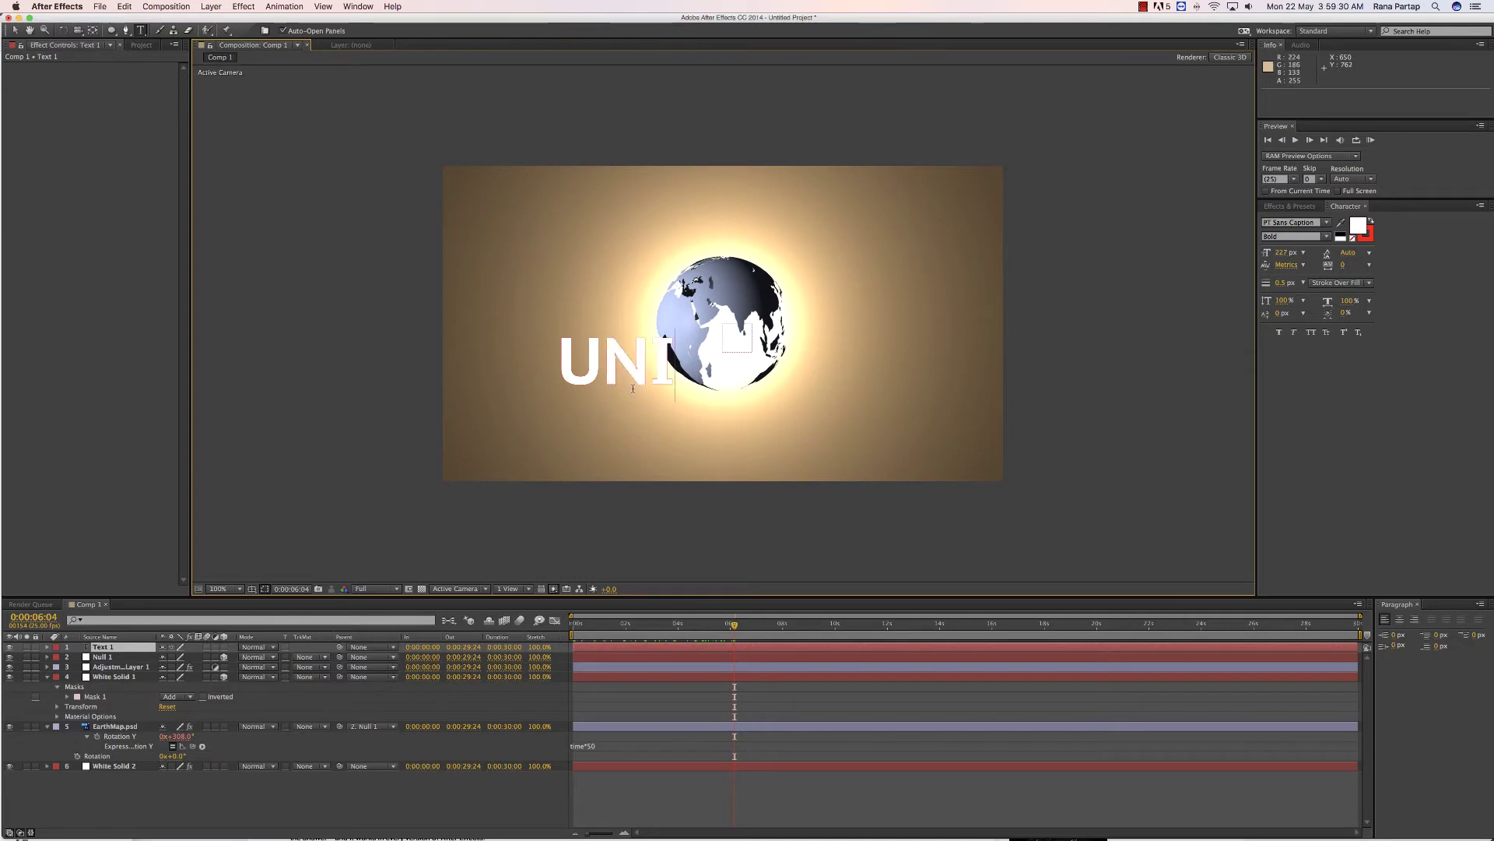
{"action": "type", "text": "VERSAL"}
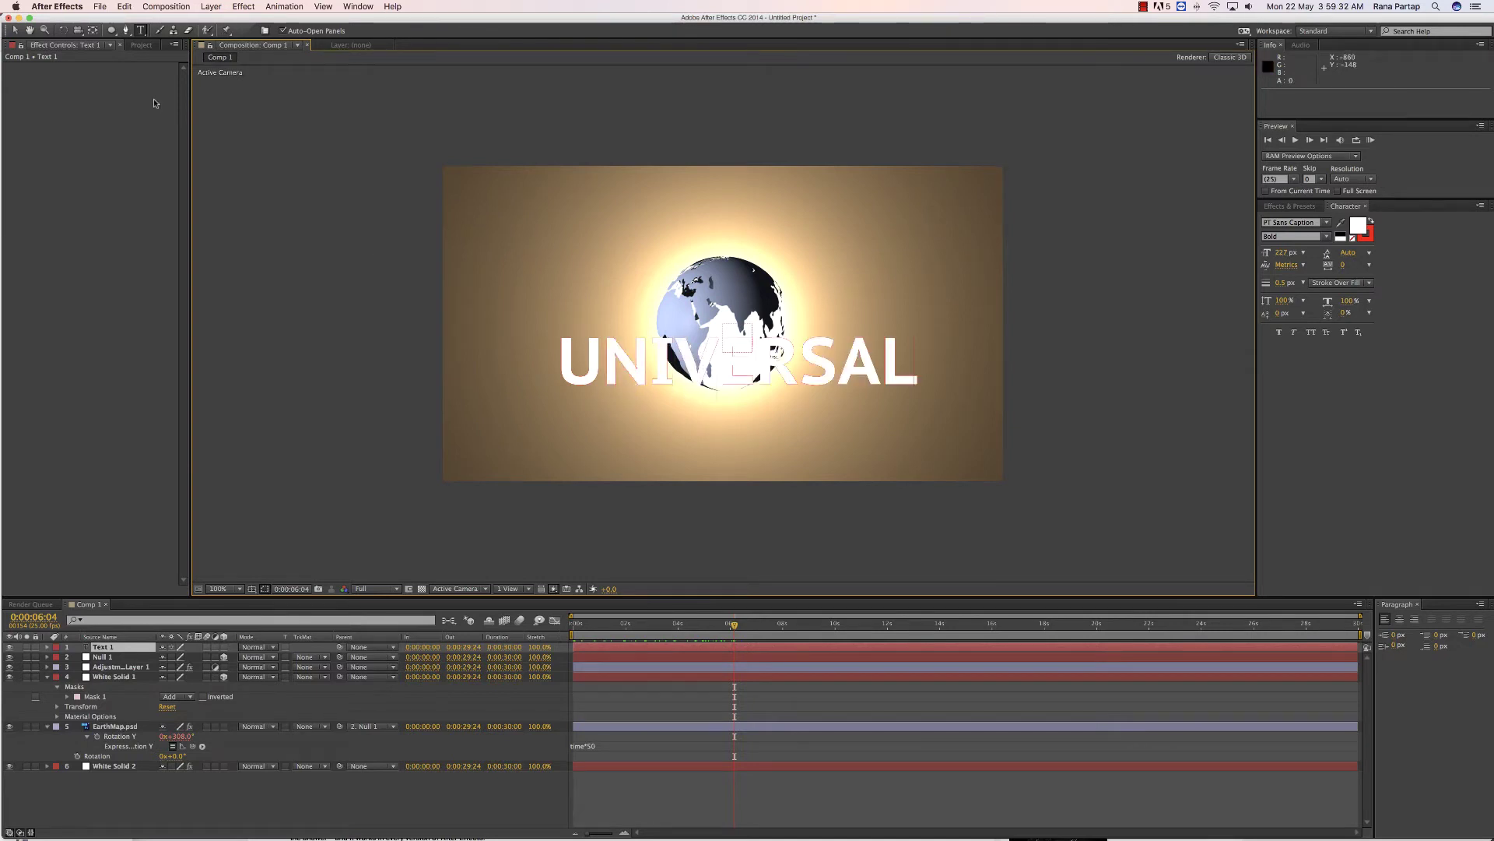
{"action": "left_click", "coordinate": [14, 31]}
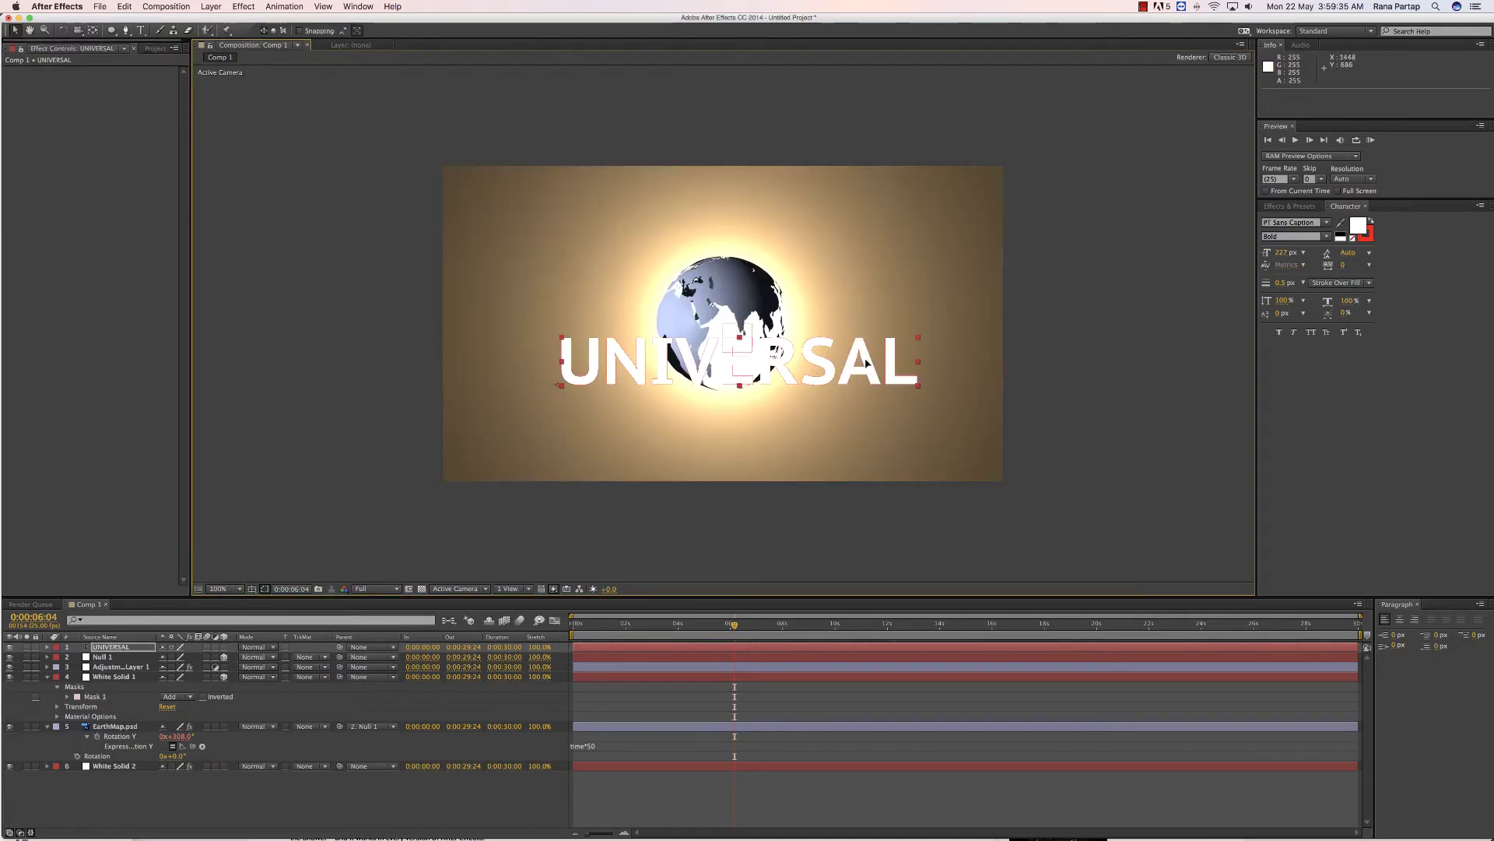
Step: Set the UNIVERSAL font size to 164 px, centre its anchor point, and reposition it on the globe
{"action": "left_click_drag", "start_coordinate": [867, 372], "coordinate": [868, 350]}
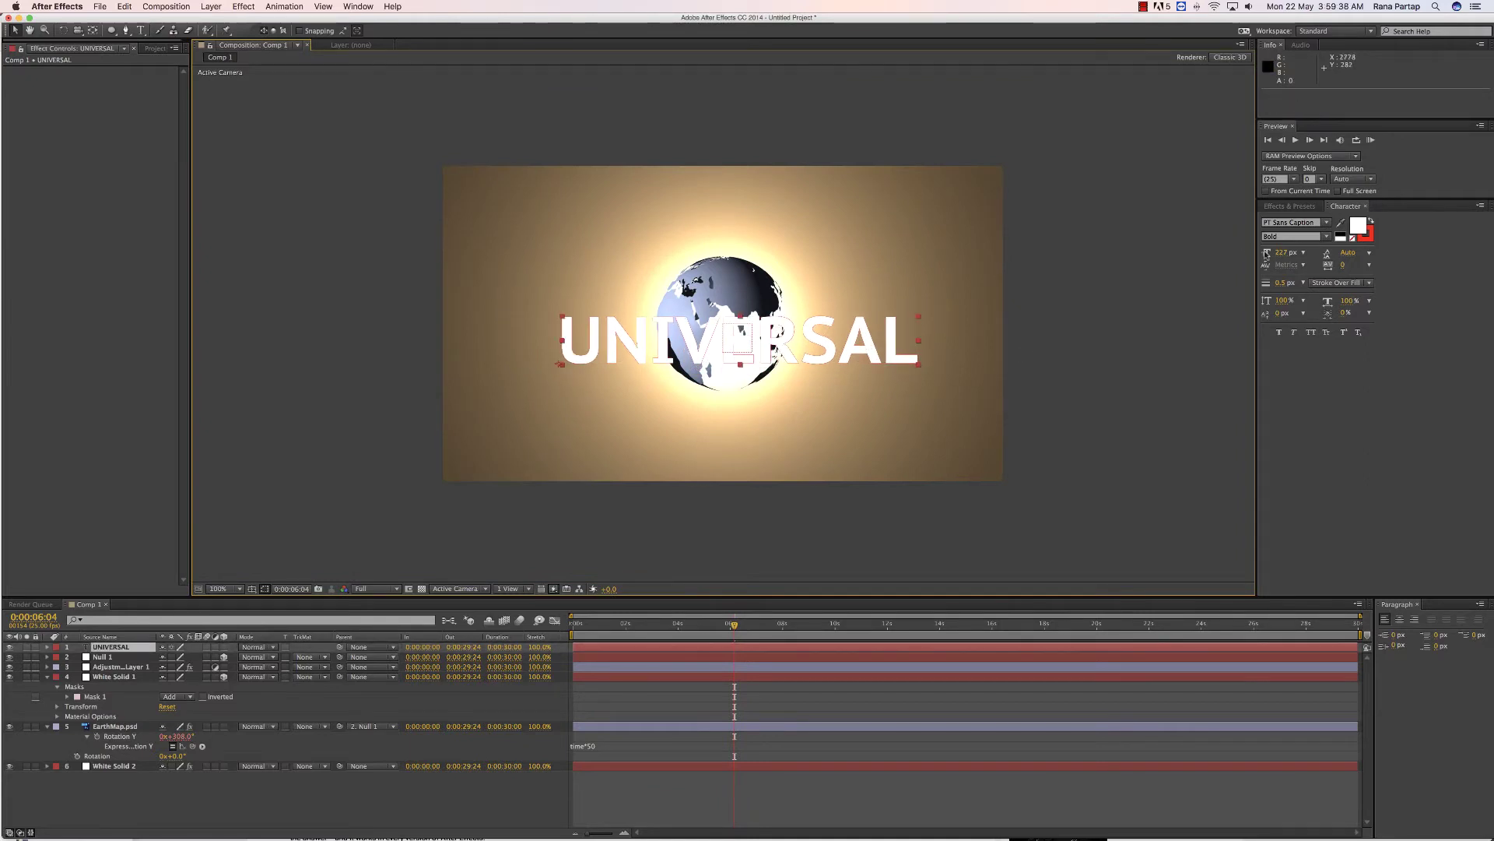
{"action": "left_click", "coordinate": [1281, 252]}
{"action": "type", "text": "164"}
{"action": "key", "text": "Return"}
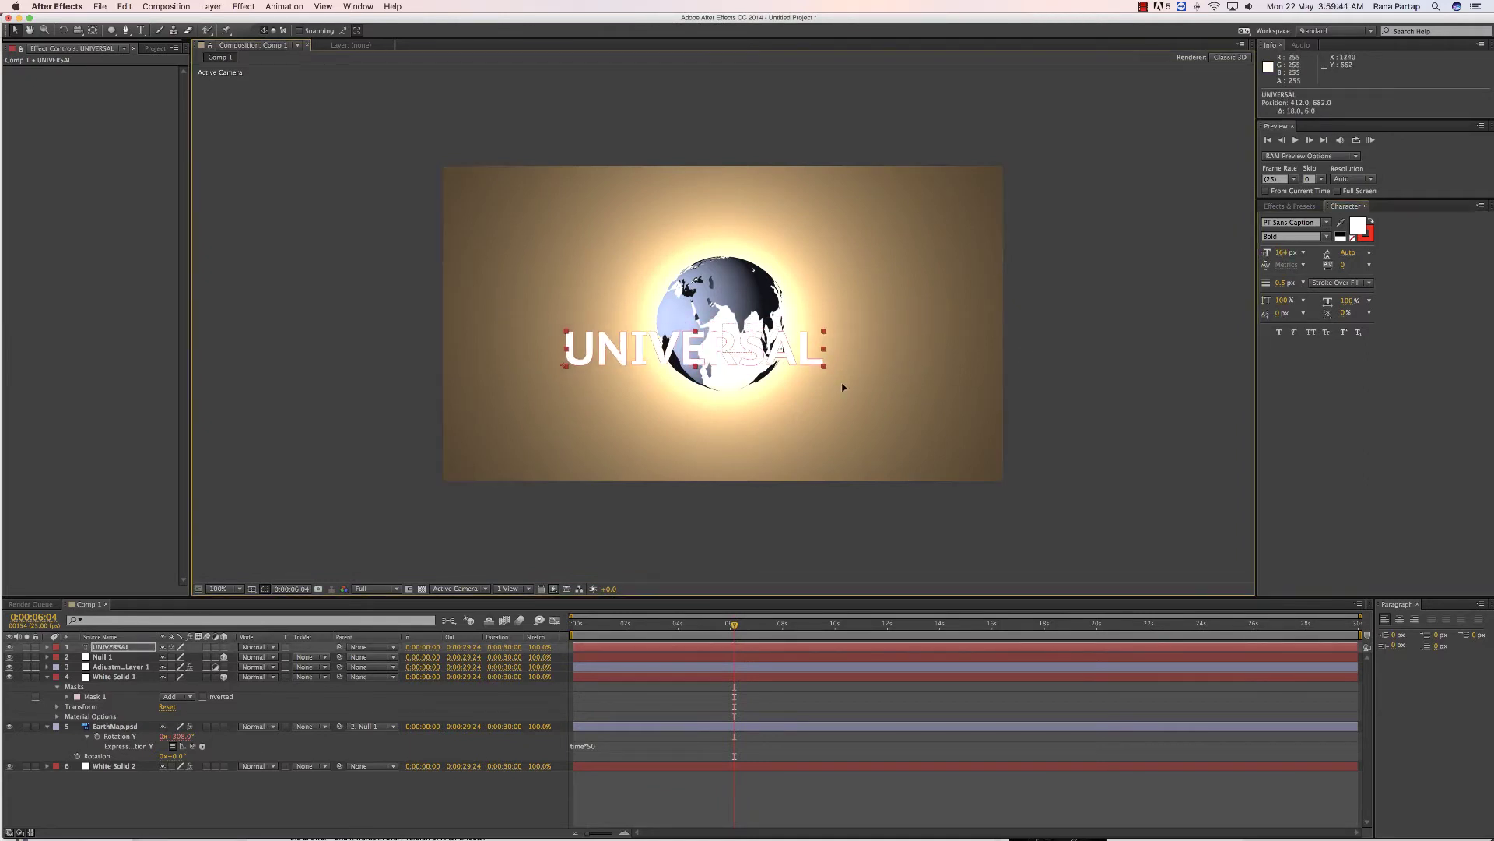
{"action": "left_click_drag", "start_coordinate": [839, 348], "coordinate": [839, 403]}
{"action": "key", "text": "y"}
{"action": "mouse_move", "coordinate": [610, 407]}
{"action": "left_mouse_down"}
{"action": "mouse_move", "coordinate": [733, 388]}
{"action": "mouse_move", "coordinate": [728, 338]}
{"action": "left_mouse_up"}
{"action": "key", "text": "v"}
Step: Colour the UNIVERSAL text red, shrink it slightly and nudge it into place across the globe
{"action": "left_click", "coordinate": [1355, 228]}
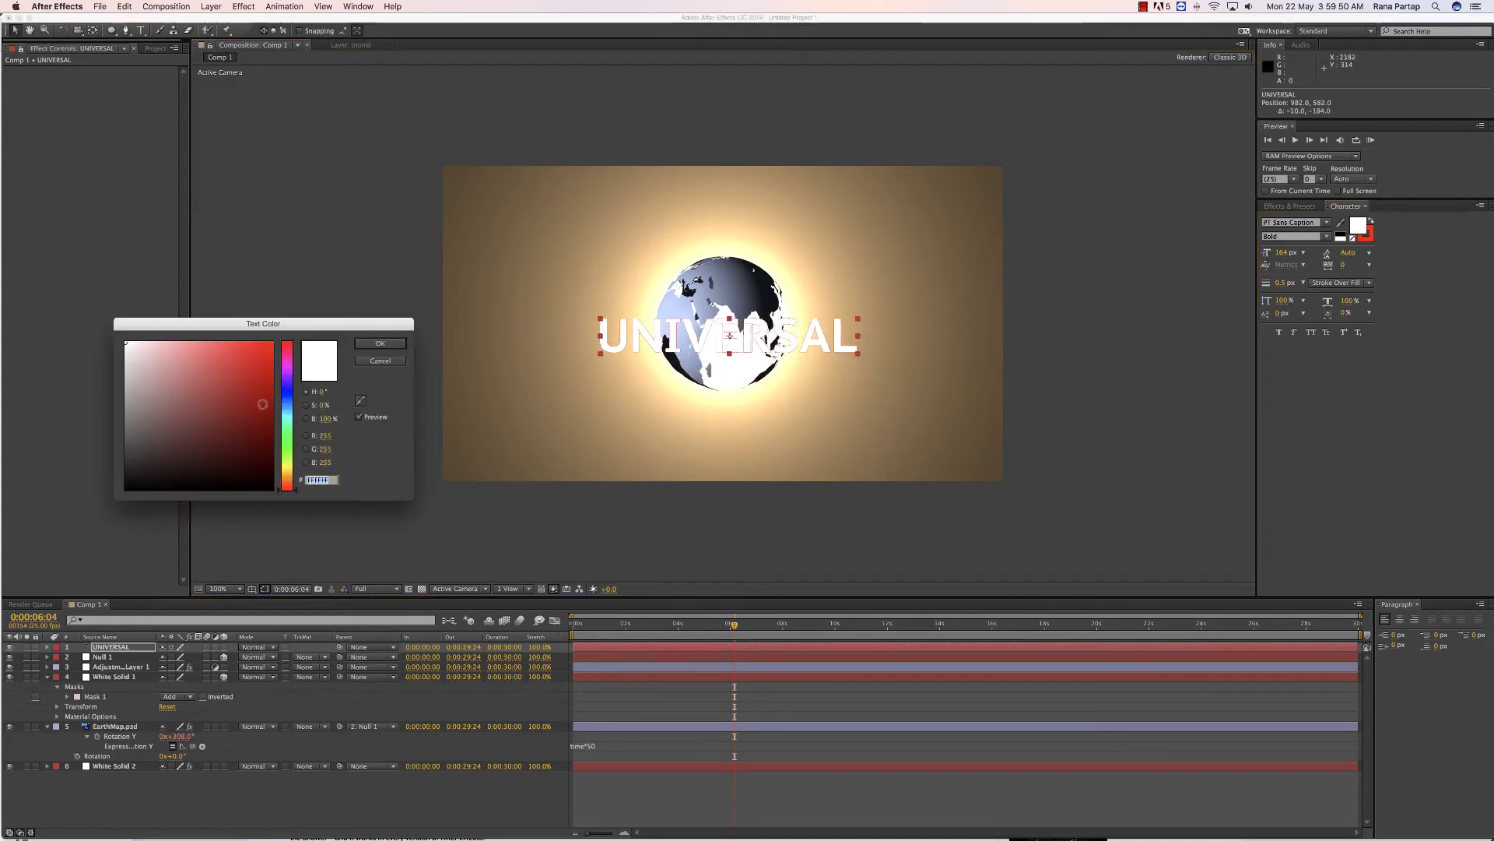
{"action": "left_click", "coordinate": [273, 362]}
{"action": "left_click", "coordinate": [392, 350]}
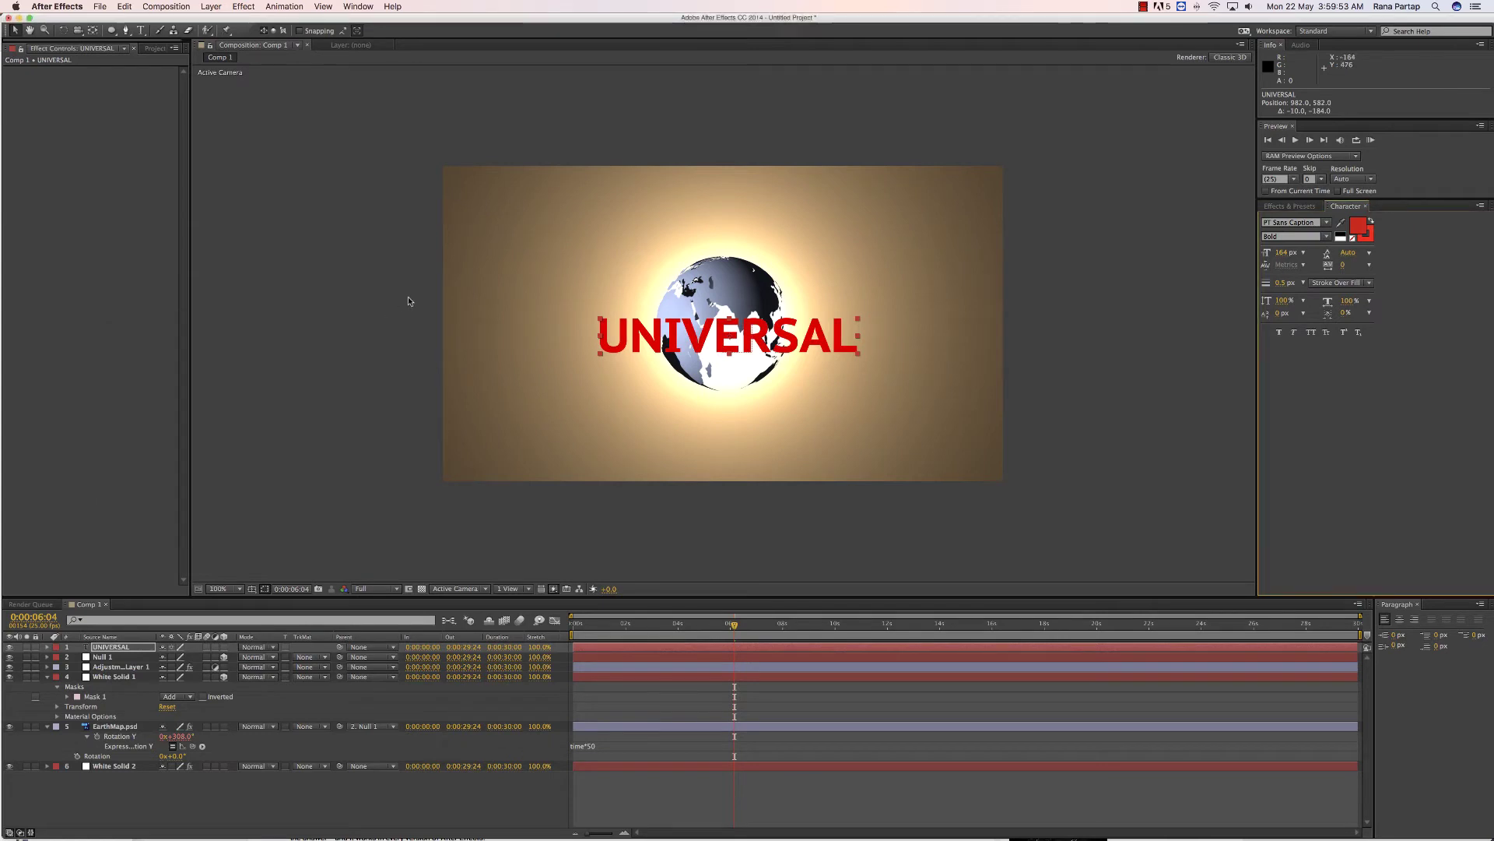
{"action": "left_click_drag", "start_coordinate": [729, 337], "coordinate": [733, 343]}
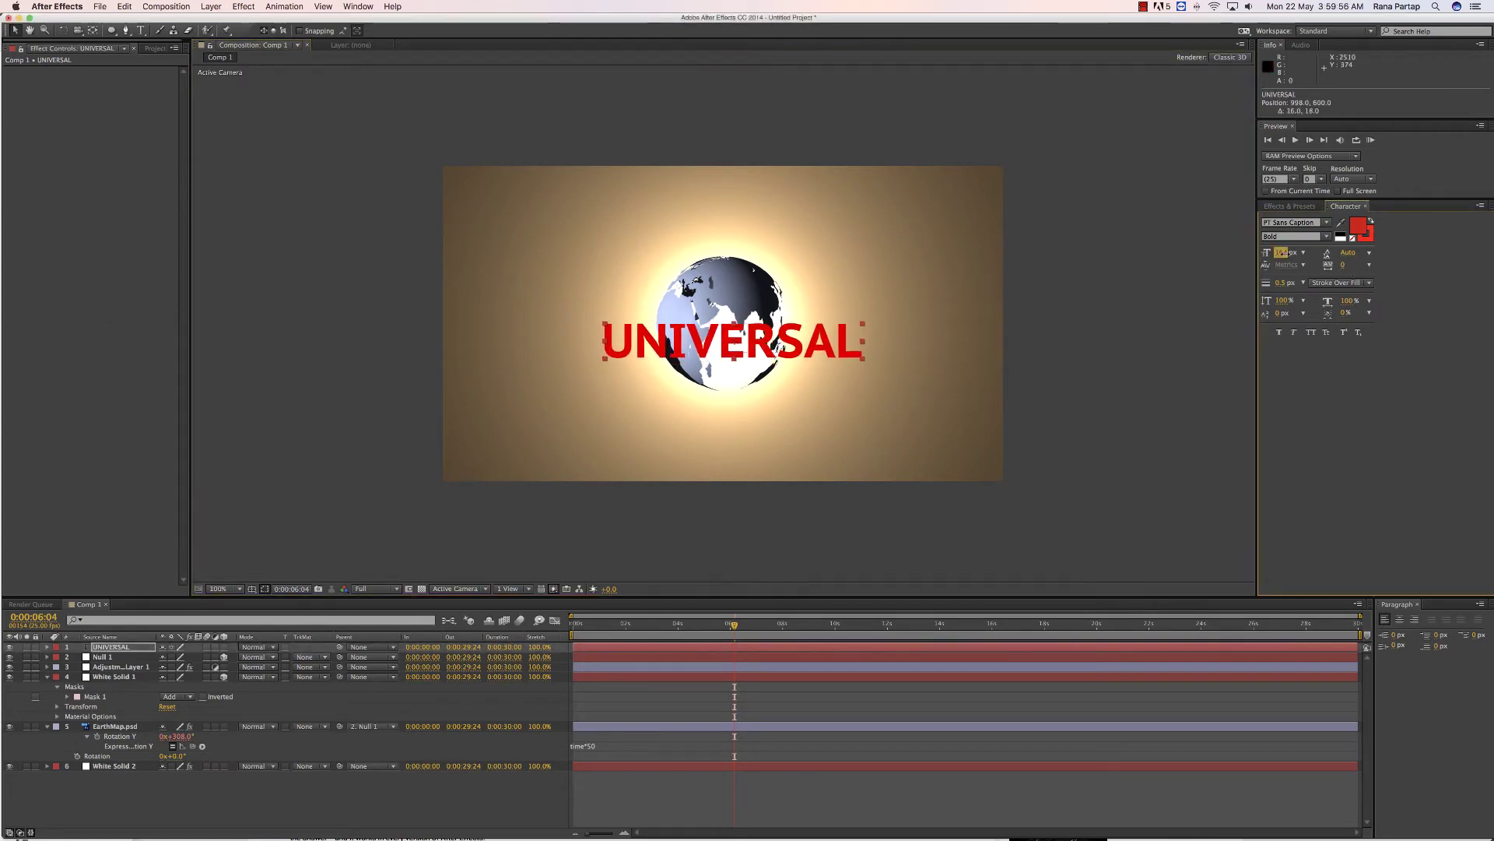
{"action": "left_click_drag", "start_coordinate": [1283, 252], "coordinate": [1253, 270]}
{"action": "left_click_drag", "start_coordinate": [793, 347], "coordinate": [813, 347]}
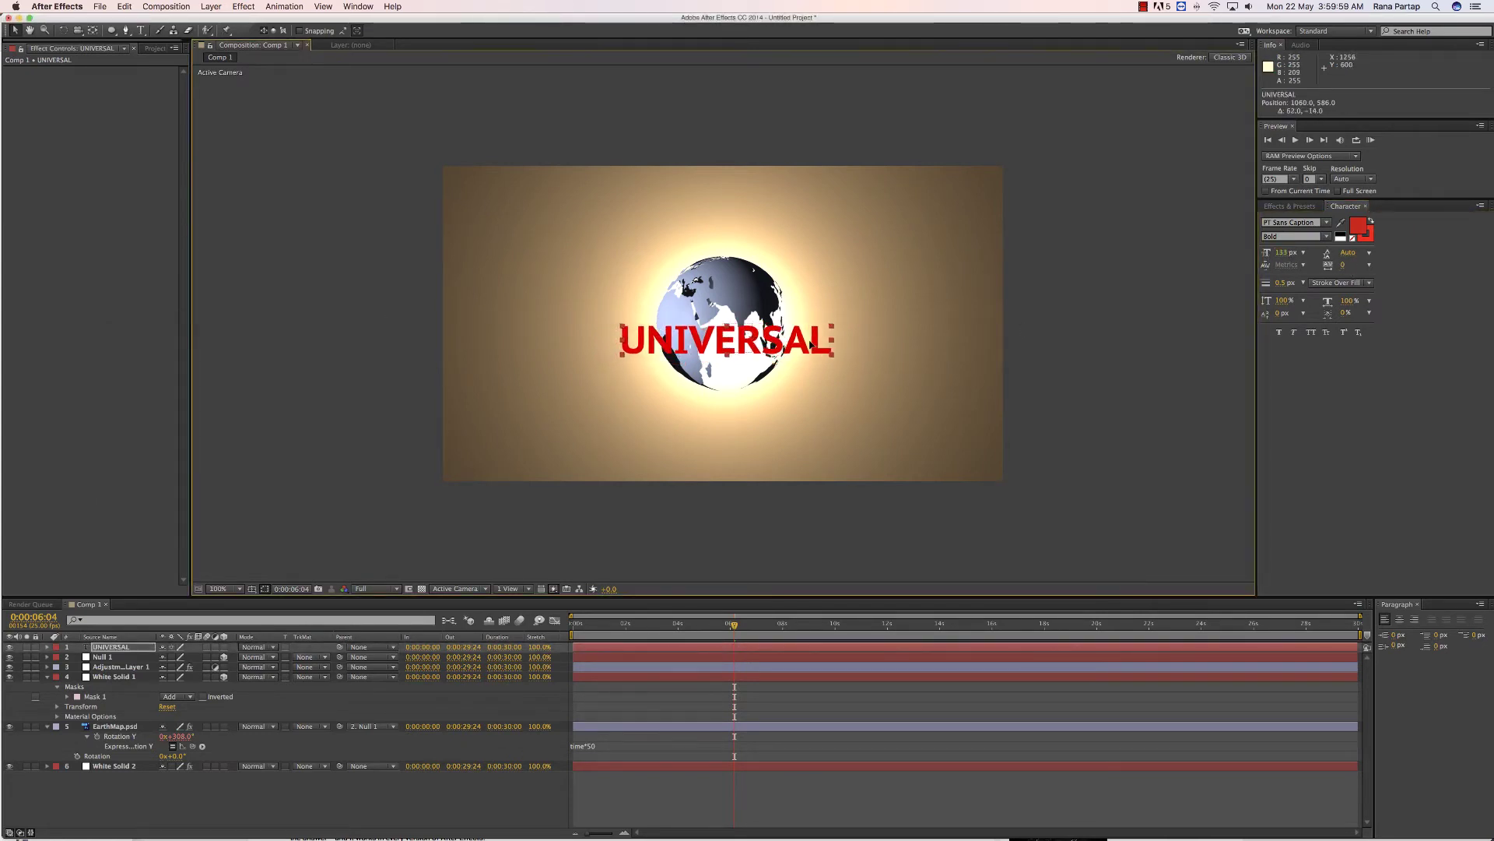
{"action": "key", "text": "period"}
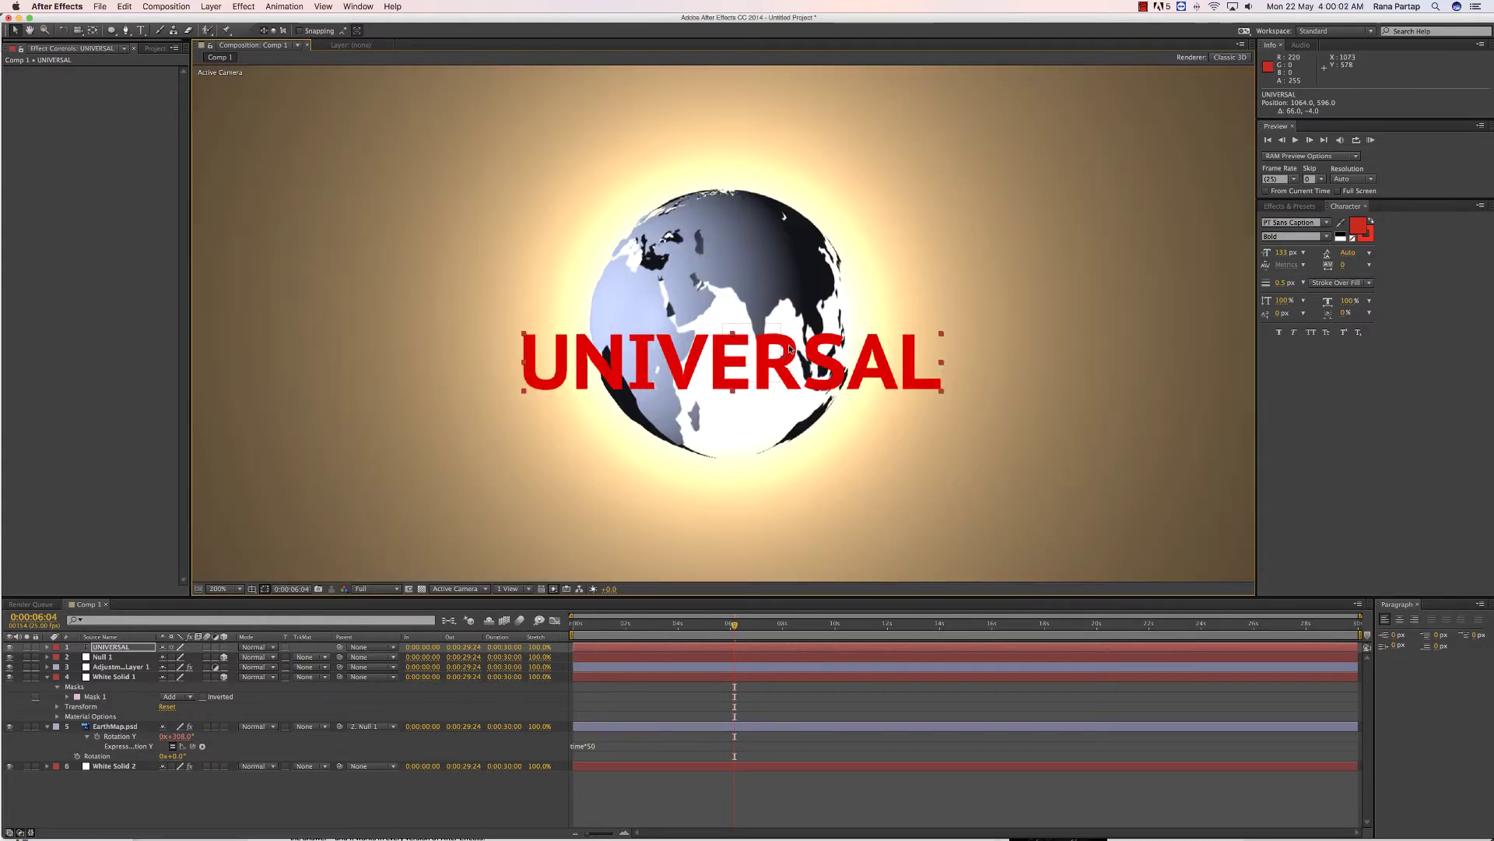
{"action": "key", "text": "comma"}
{"action": "key", "text": "period"}
{"action": "scroll", "coordinate": [788, 312], "scroll_direction": "down", "scroll_amount": 1}
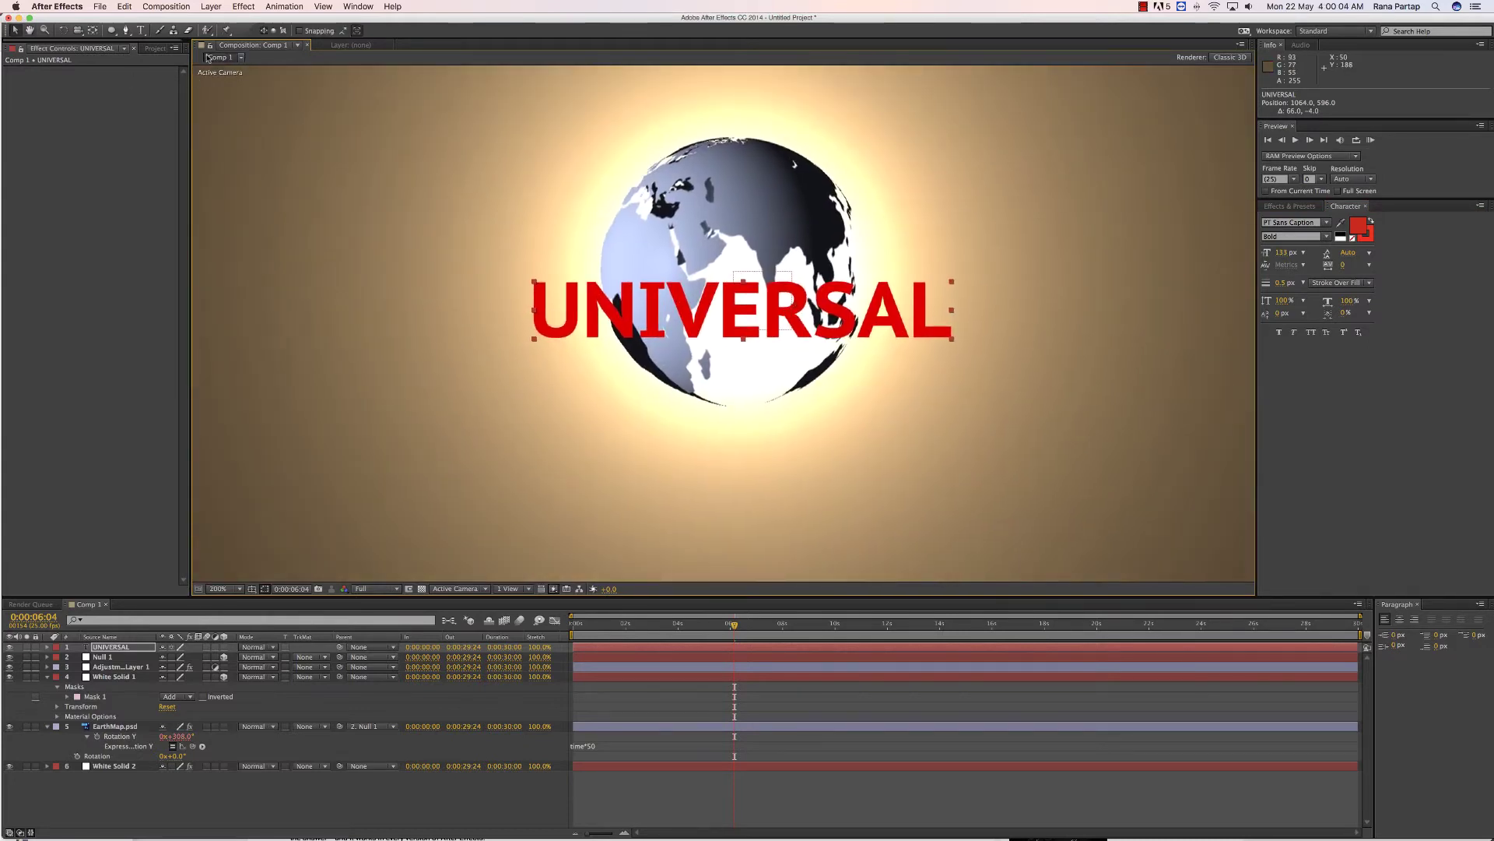
{"action": "left_click", "coordinate": [211, 6]}
Step: Create a full-frame solid named element and apply the Element 3D effect to it
{"action": "mouse_move", "coordinate": [226, 21]}
{"action": "left_click", "coordinate": [391, 33]}
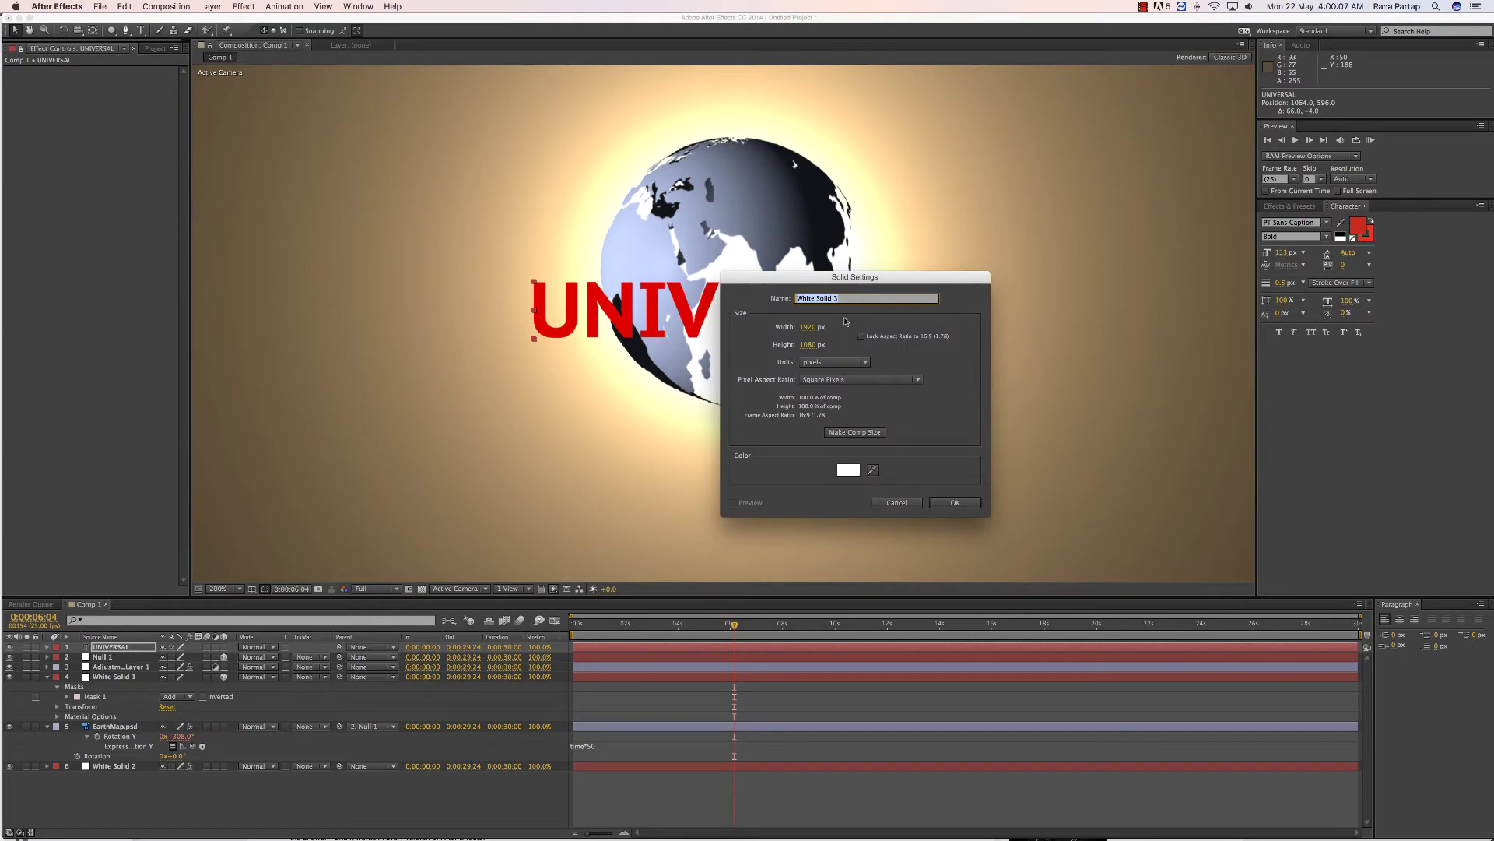
{"action": "type", "text": "ement"}
{"action": "key", "text": "Return"}
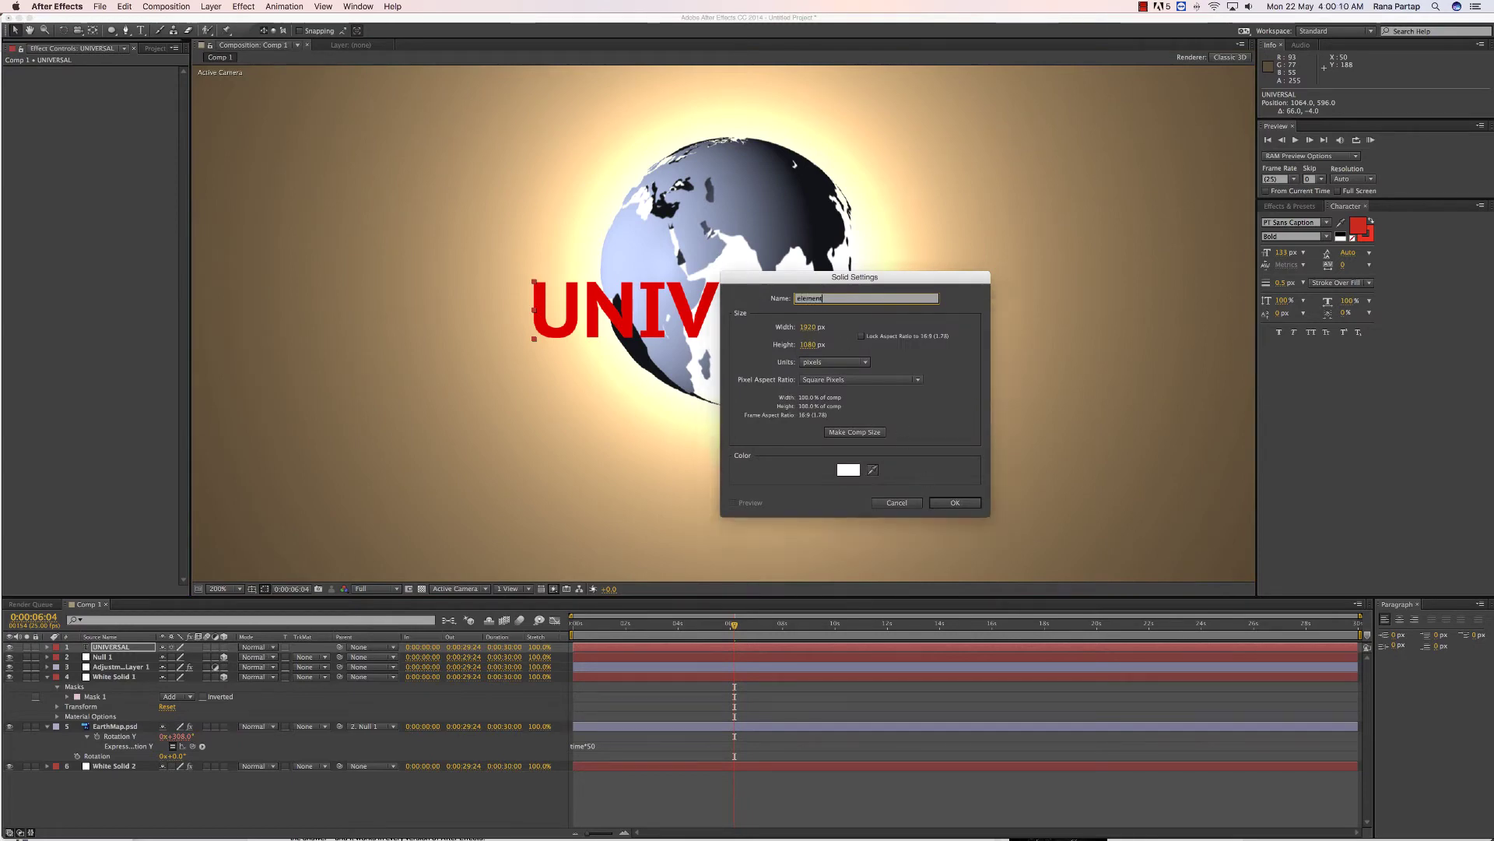
{"action": "left_click", "coordinate": [243, 7]}
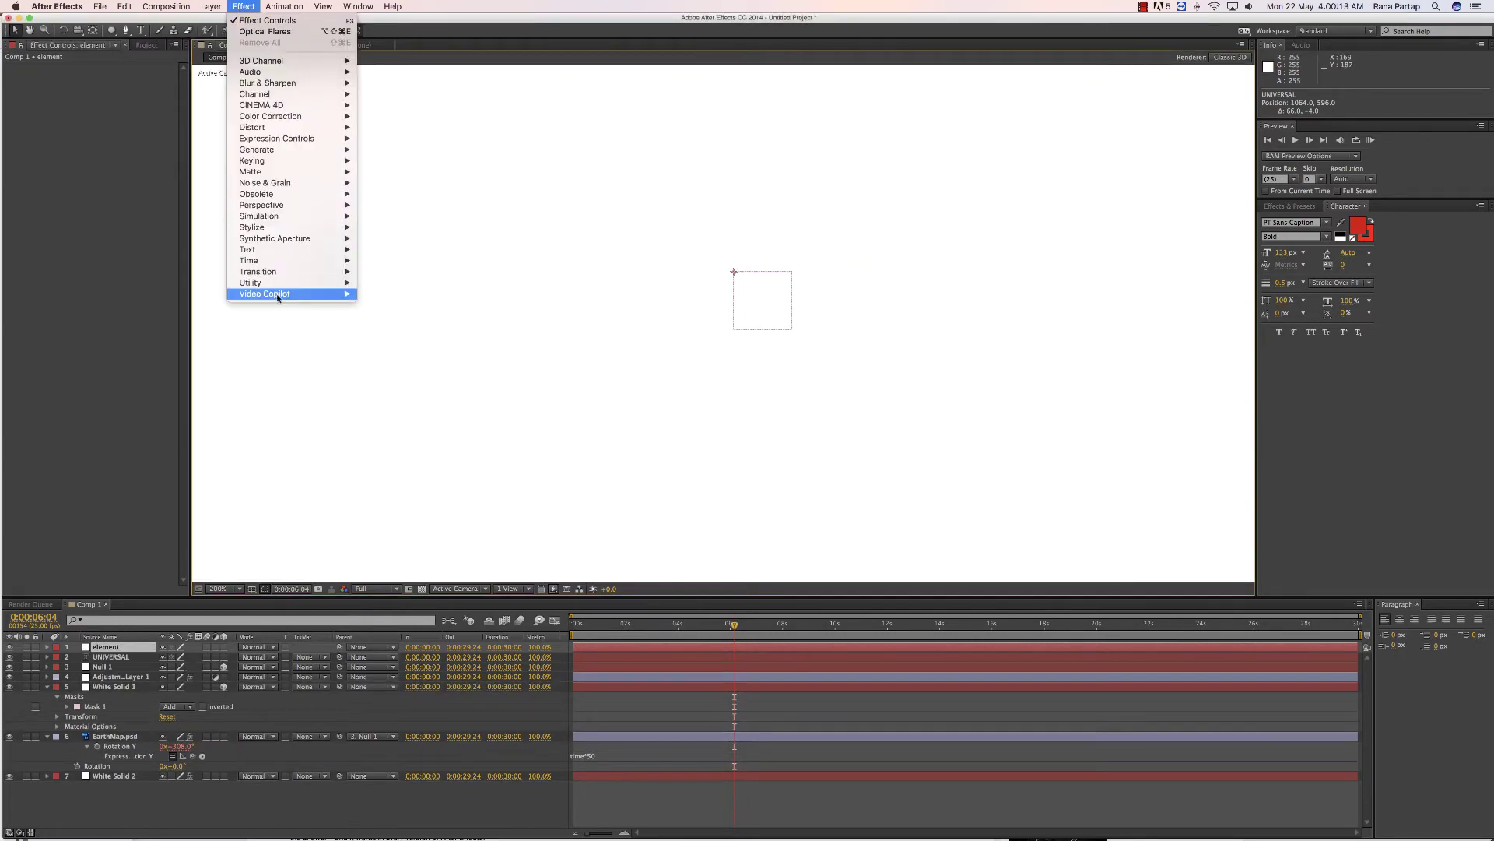
{"action": "mouse_move", "coordinate": [288, 298]}
{"action": "left_click", "coordinate": [389, 293]}
Step: Hide the flat UNIVERSAL text layer and assign a source layer to Element's Path Layer 1
{"action": "key", "text": "comma"}
{"action": "key", "text": "comma"}
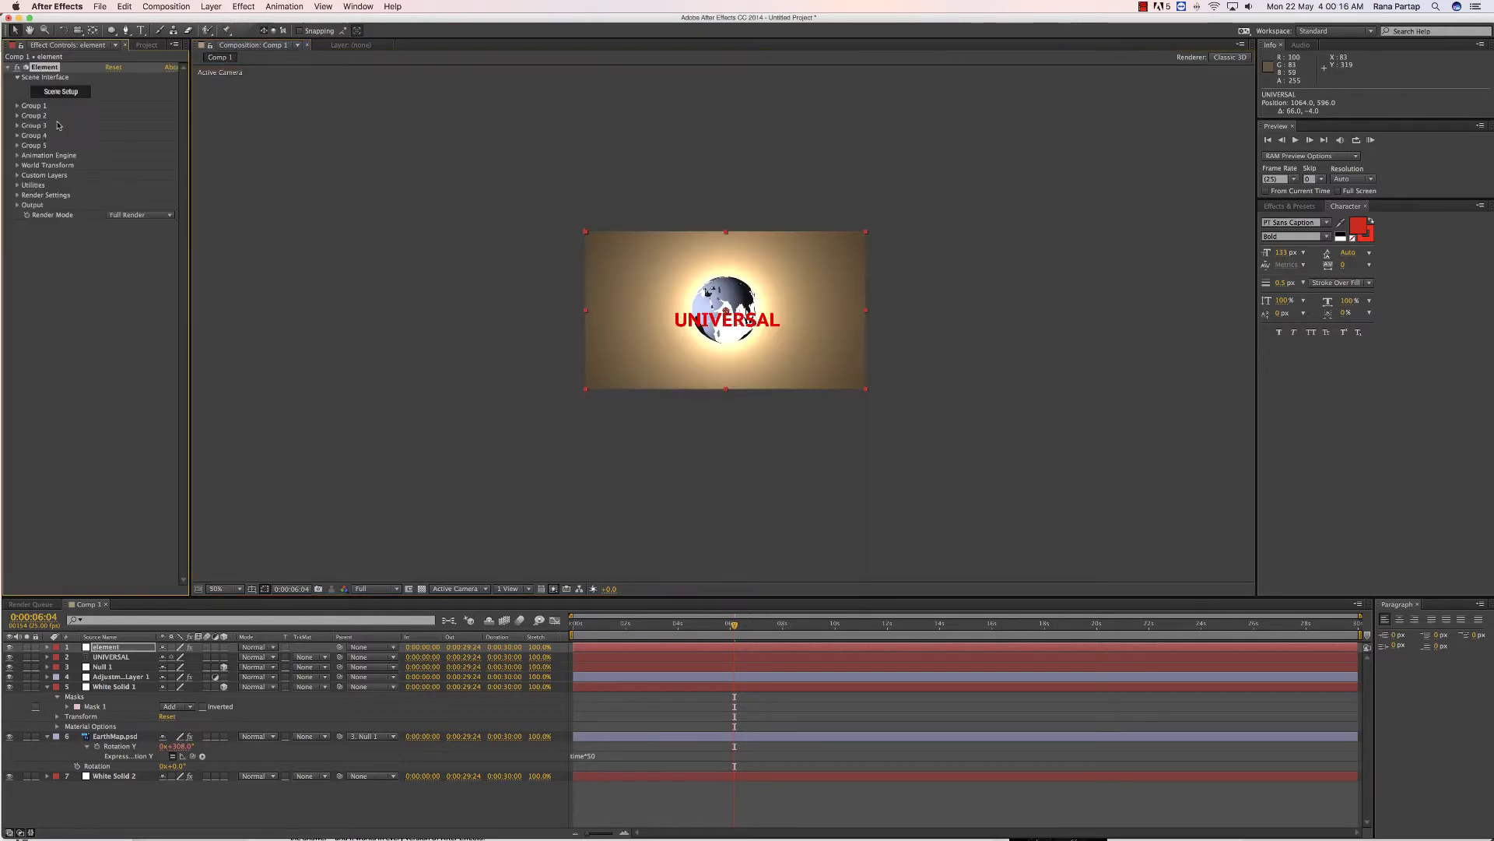
{"action": "left_click", "coordinate": [109, 656]}
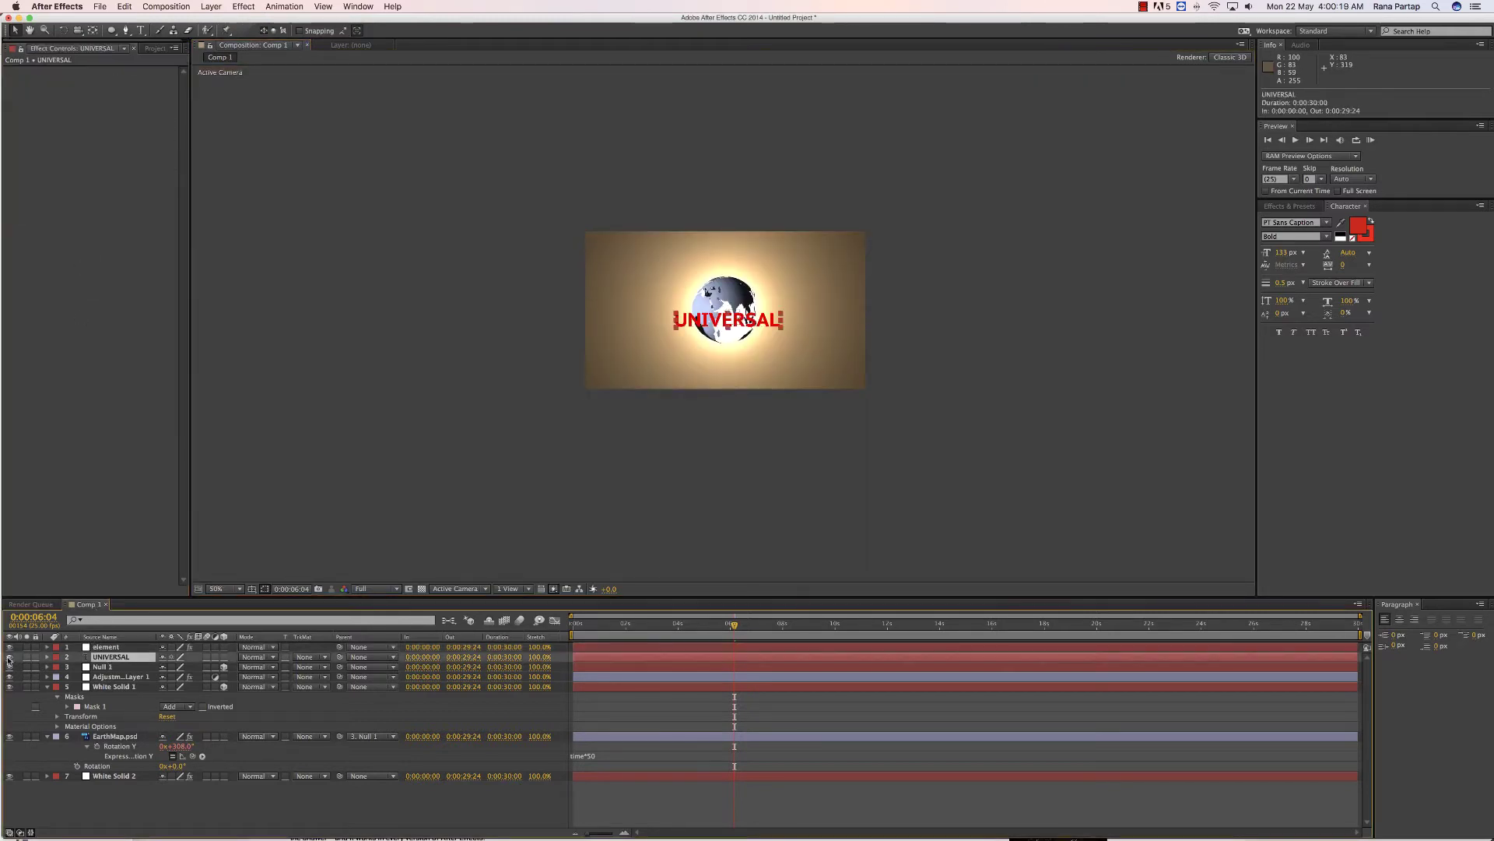
{"action": "left_click", "coordinate": [9, 656]}
{"action": "key", "text": "period"}
{"action": "left_click", "coordinate": [106, 647]}
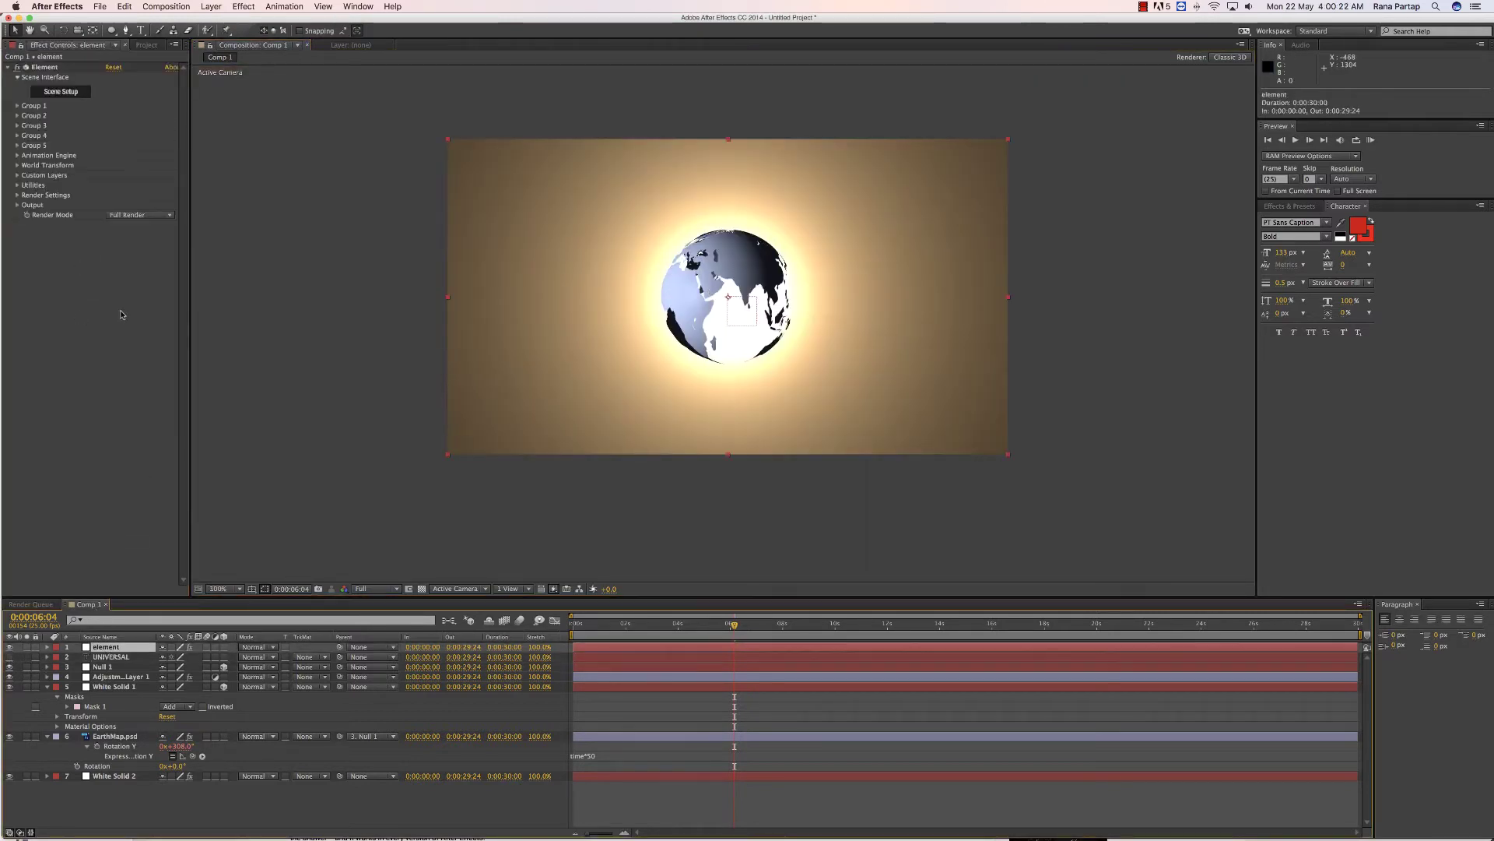
{"action": "left_click", "coordinate": [16, 175]}
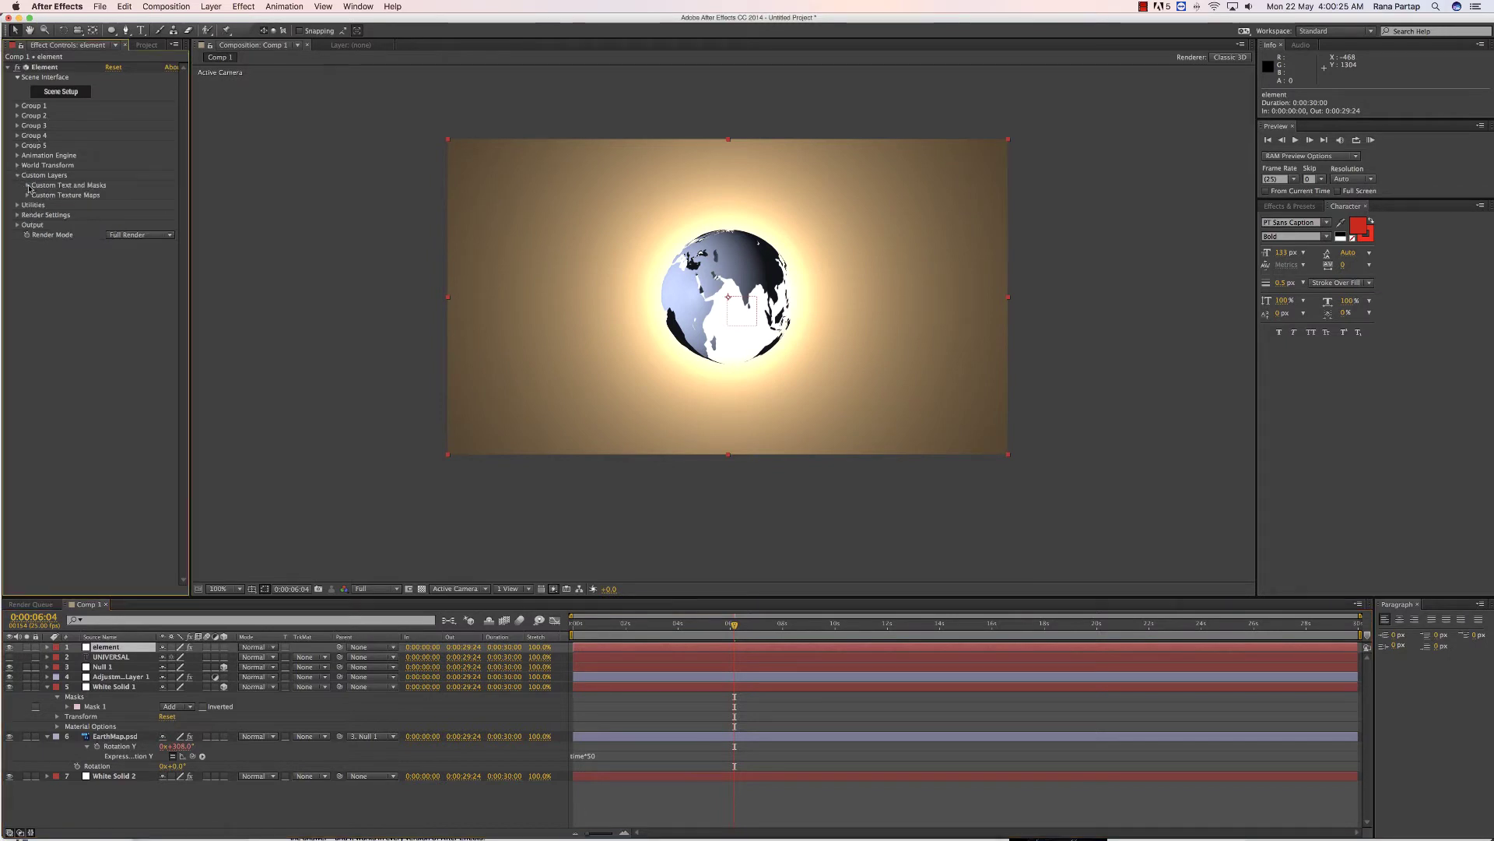
{"action": "left_click", "coordinate": [27, 185]}
{"action": "left_click", "coordinate": [140, 196]}
{"action": "left_click", "coordinate": [143, 224]}
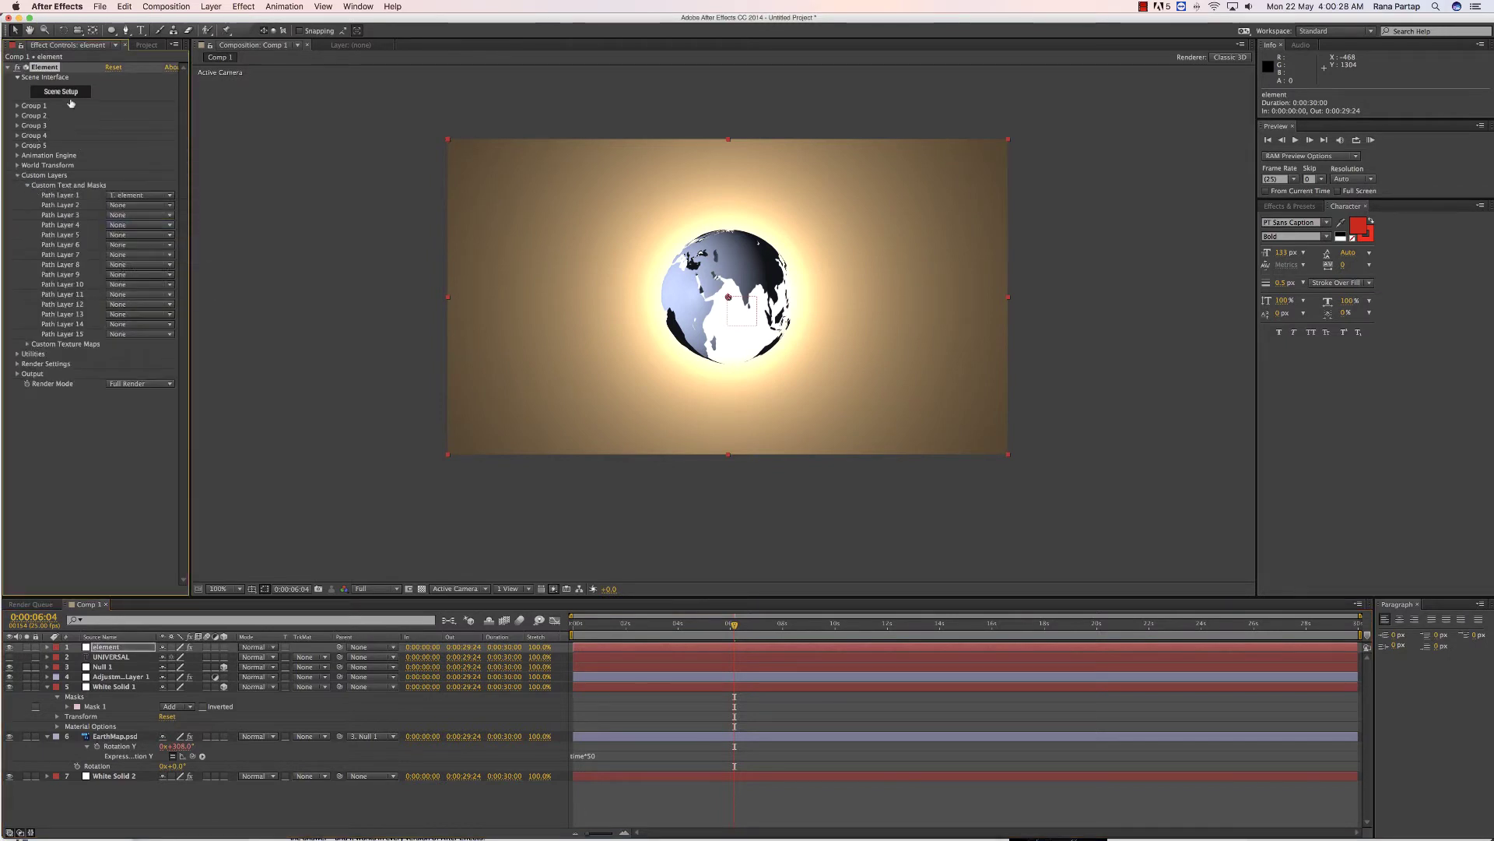
Step: Add an extruded model in Element's Scene Setup, then revisit the element layer's Path Layer 1 options
{"action": "left_click", "coordinate": [61, 91]}
{"action": "left_click", "coordinate": [609, 94]}
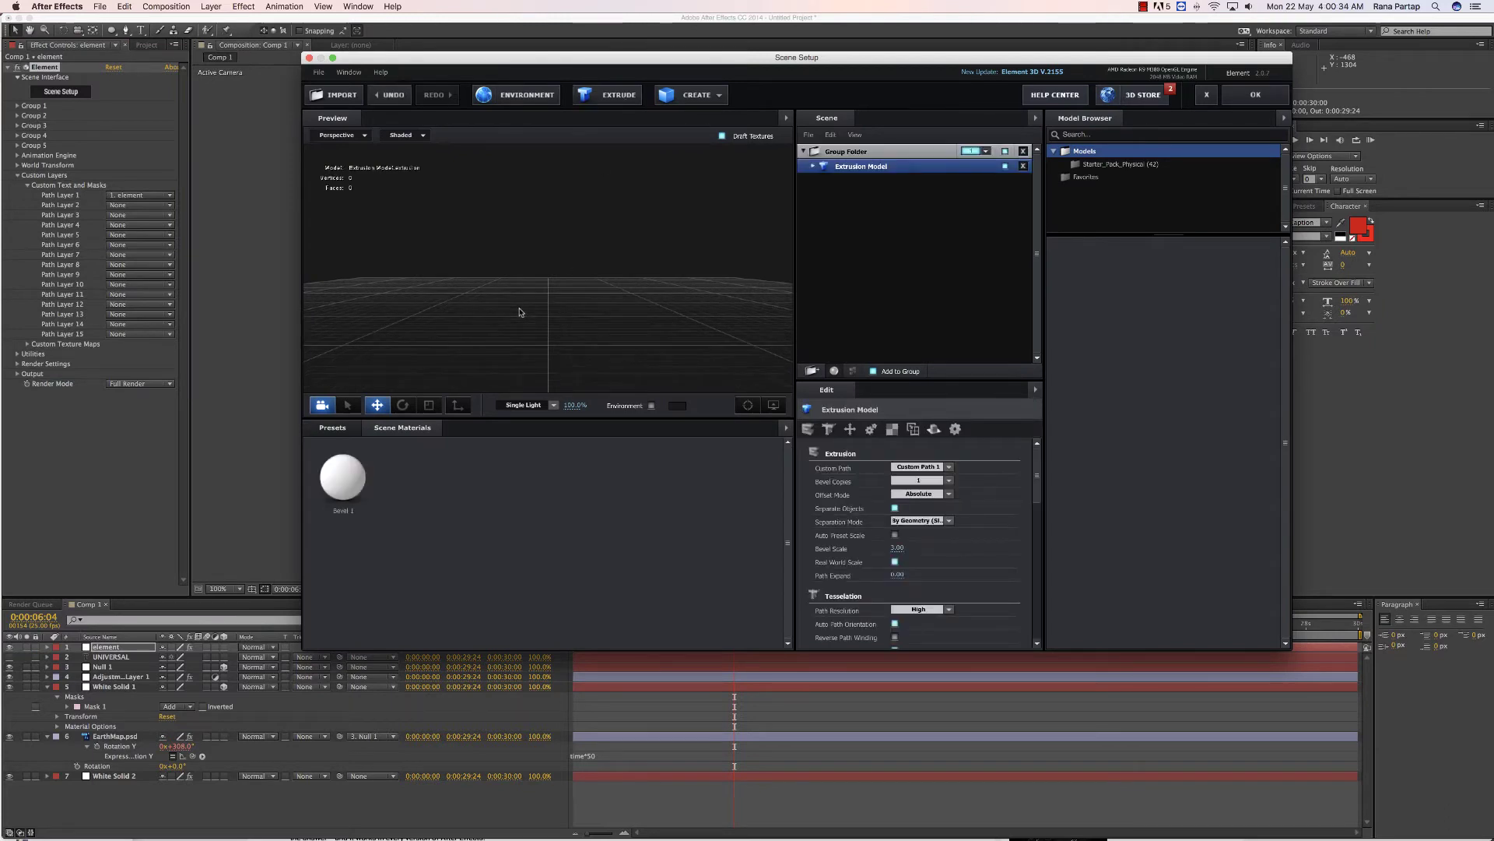
{"action": "left_click", "coordinate": [1259, 94]}
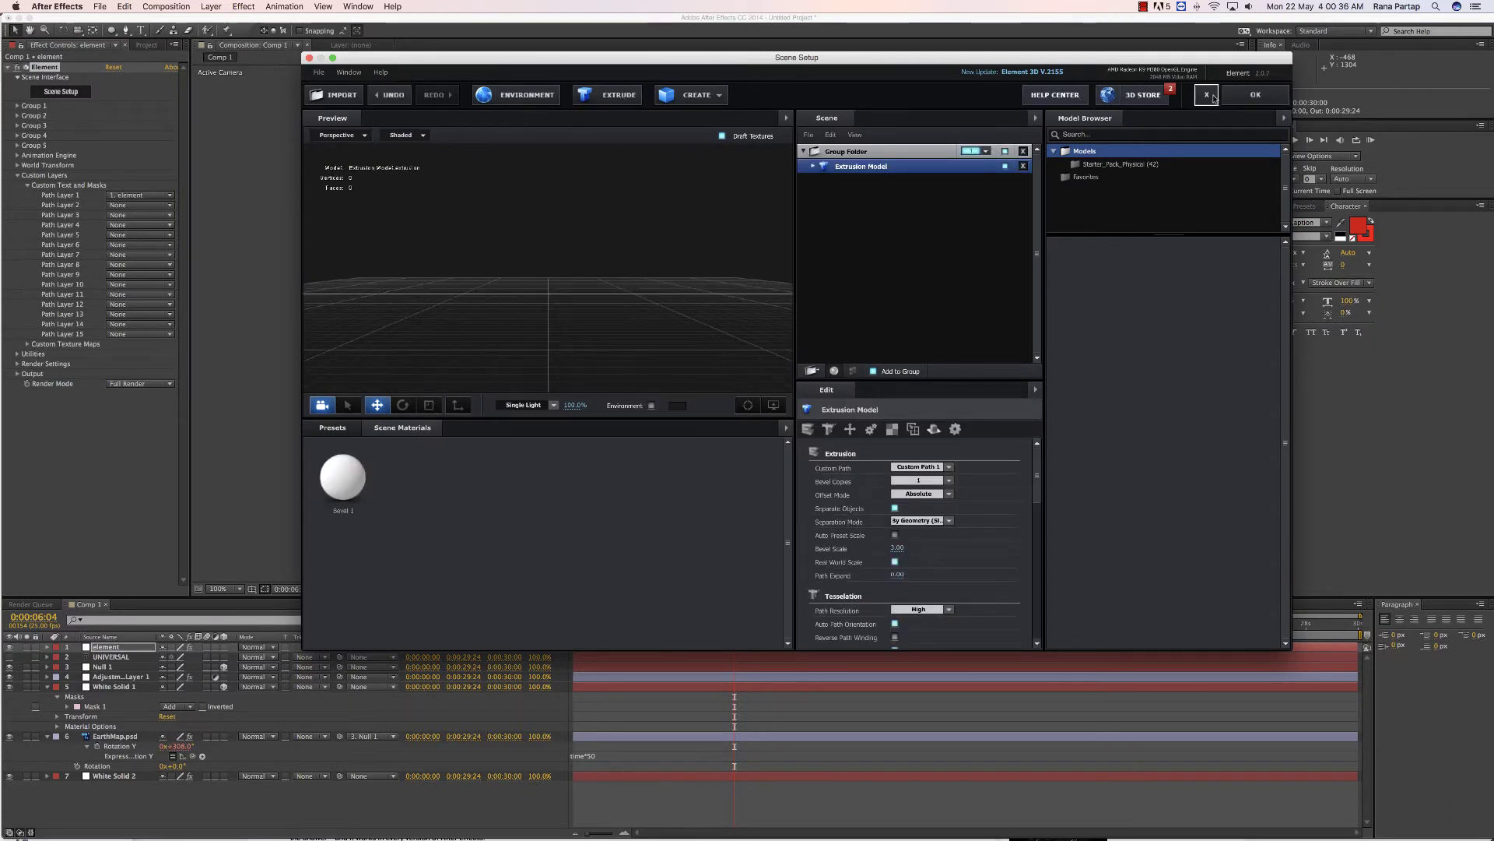
{"action": "left_click", "coordinate": [704, 258]}
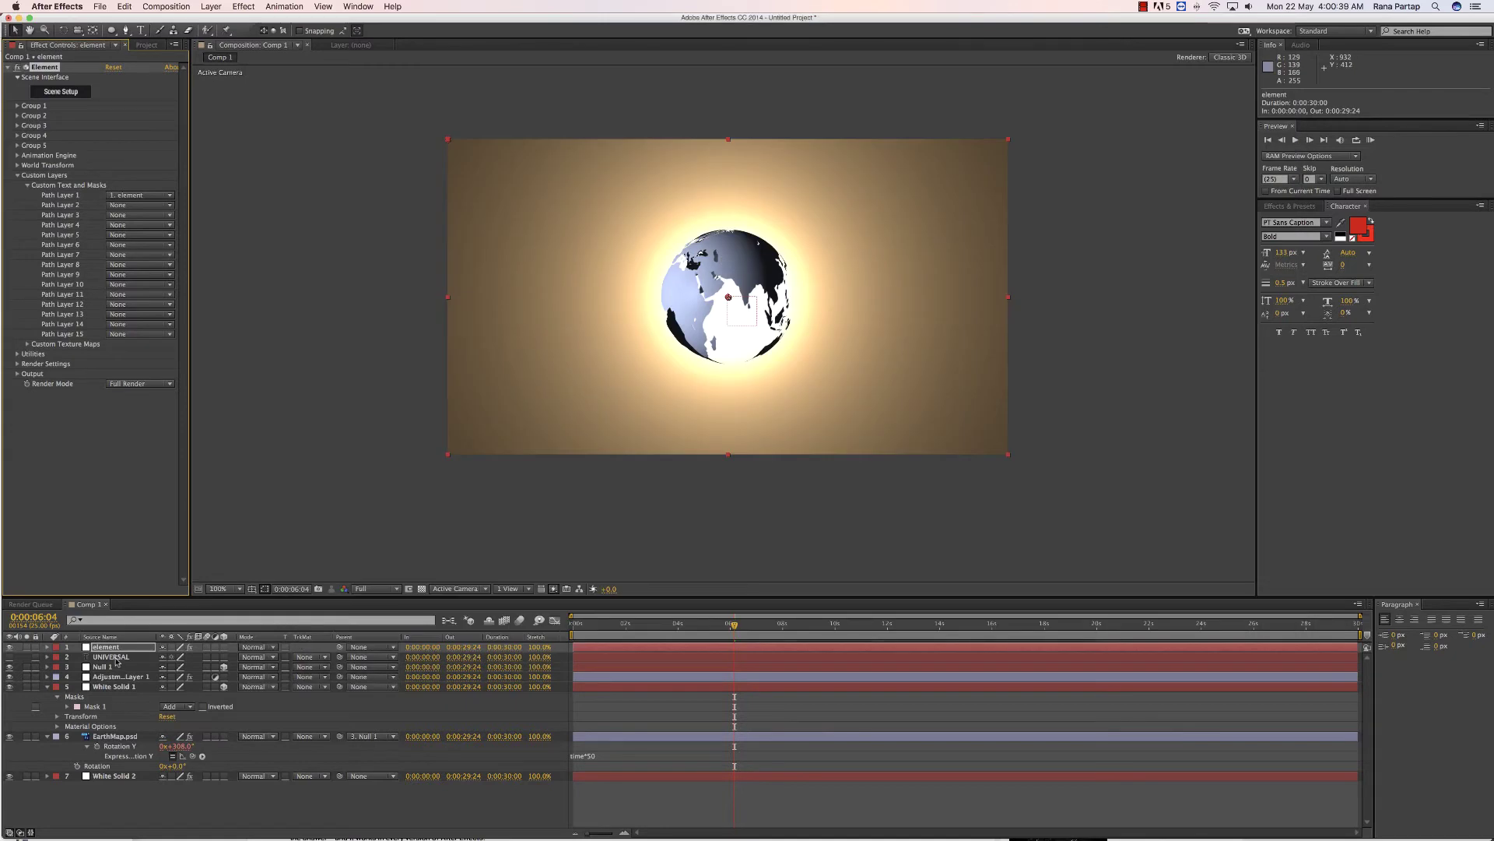
{"action": "left_click", "coordinate": [110, 648]}
{"action": "left_click", "coordinate": [110, 657]}
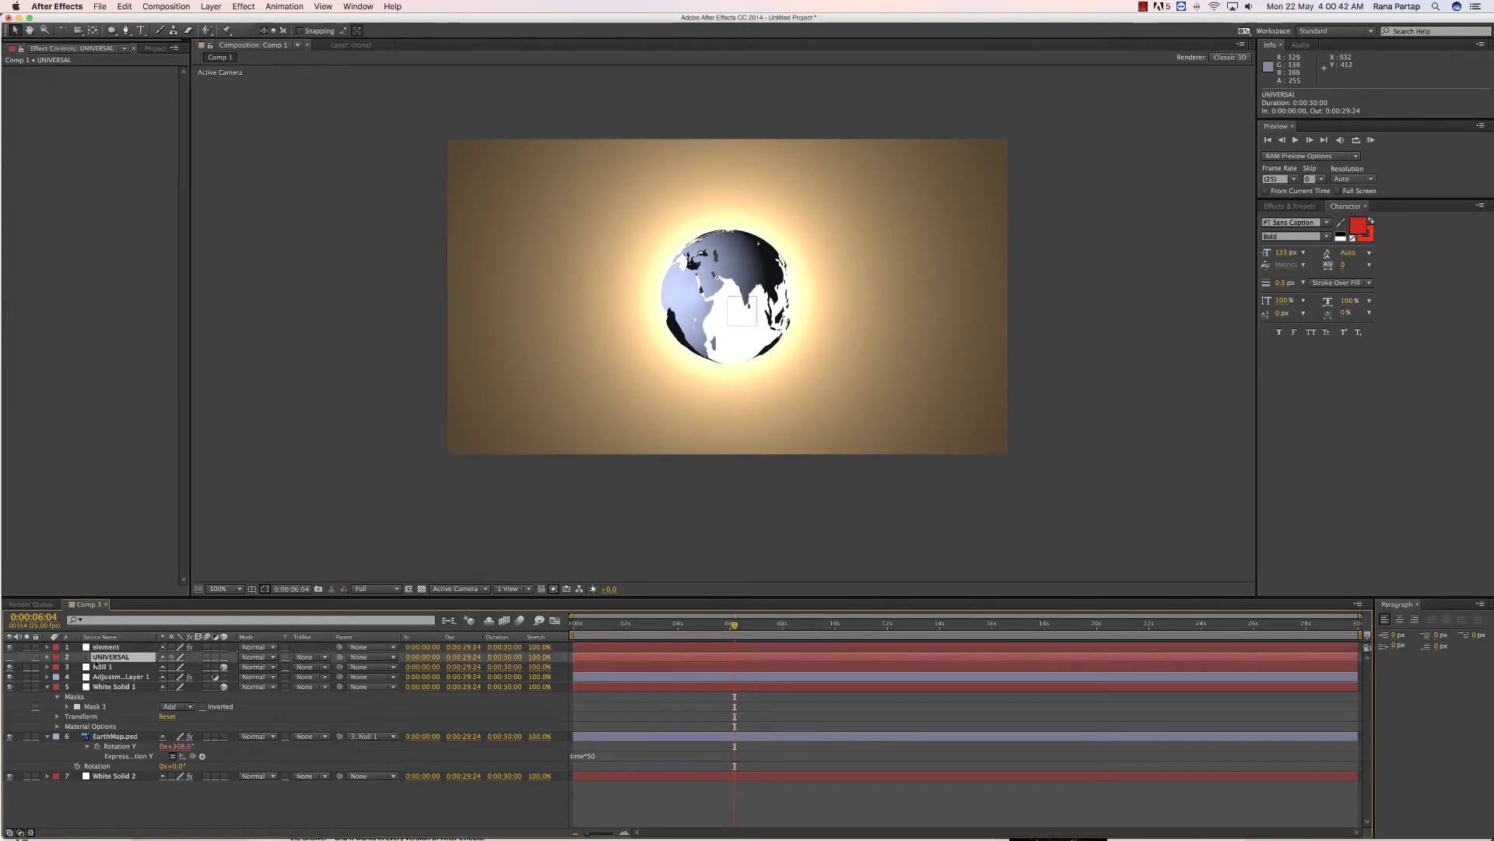
{"action": "left_click", "coordinate": [107, 647]}
{"action": "left_click", "coordinate": [140, 195]}
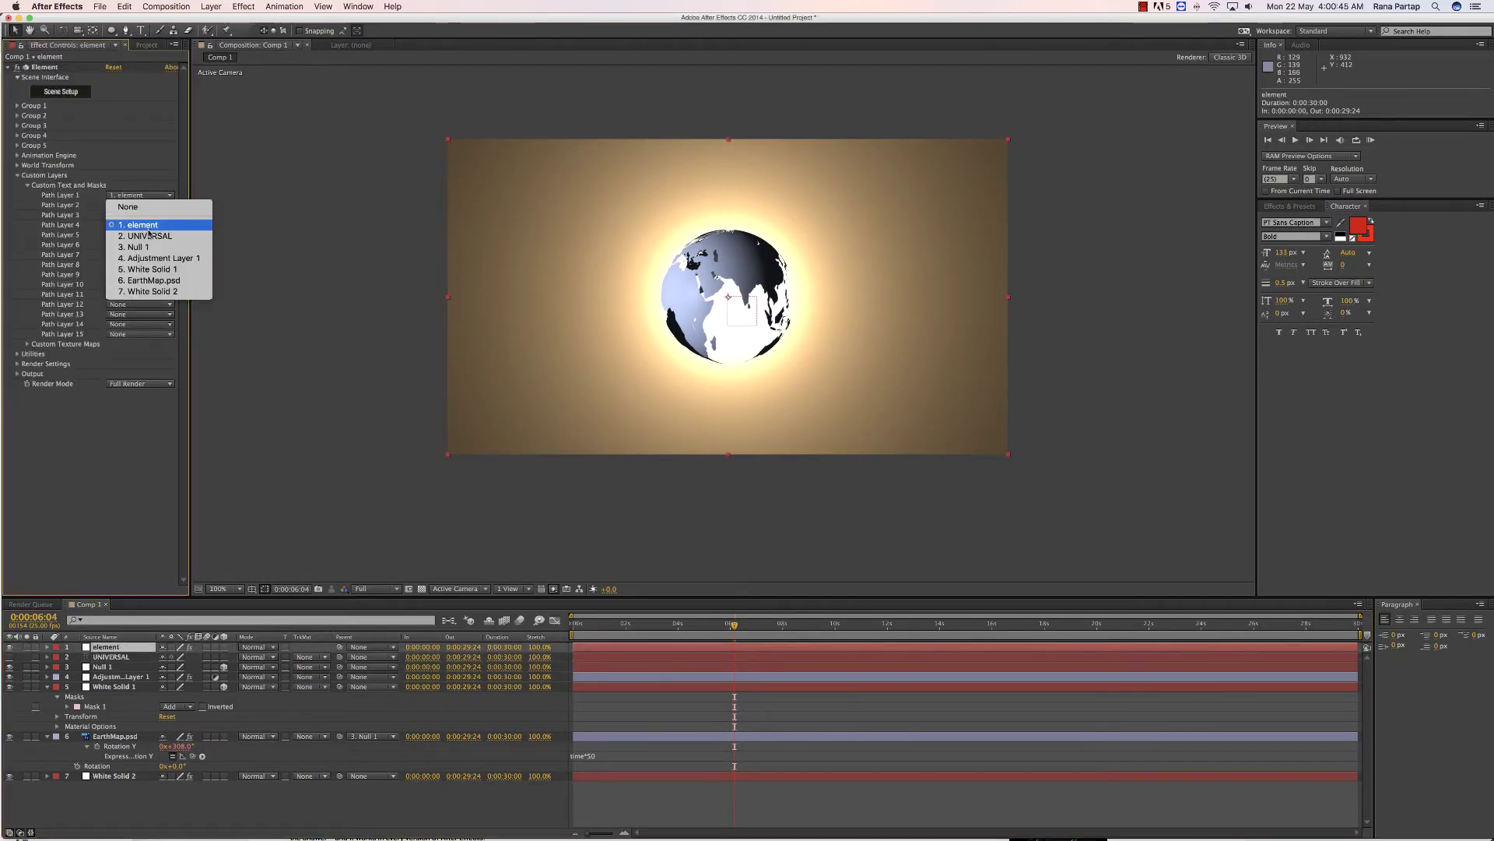
Step: Set Element's Path Layer 1 to the UNIVERSAL text layer and view the extruded text in Scene Setup
{"action": "left_click", "coordinate": [128, 207]}
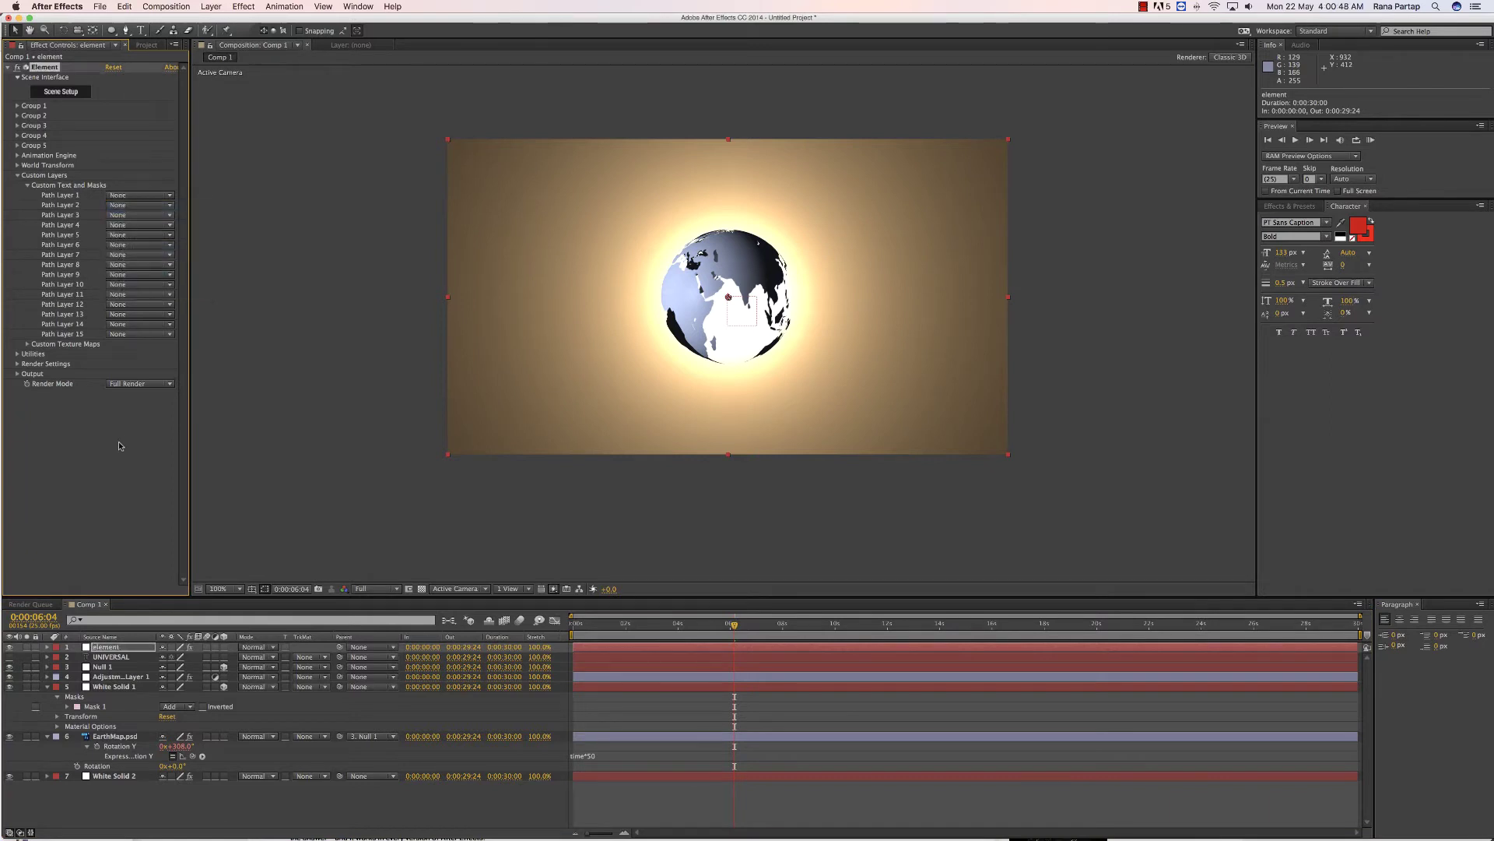
{"action": "left_click", "coordinate": [149, 199]}
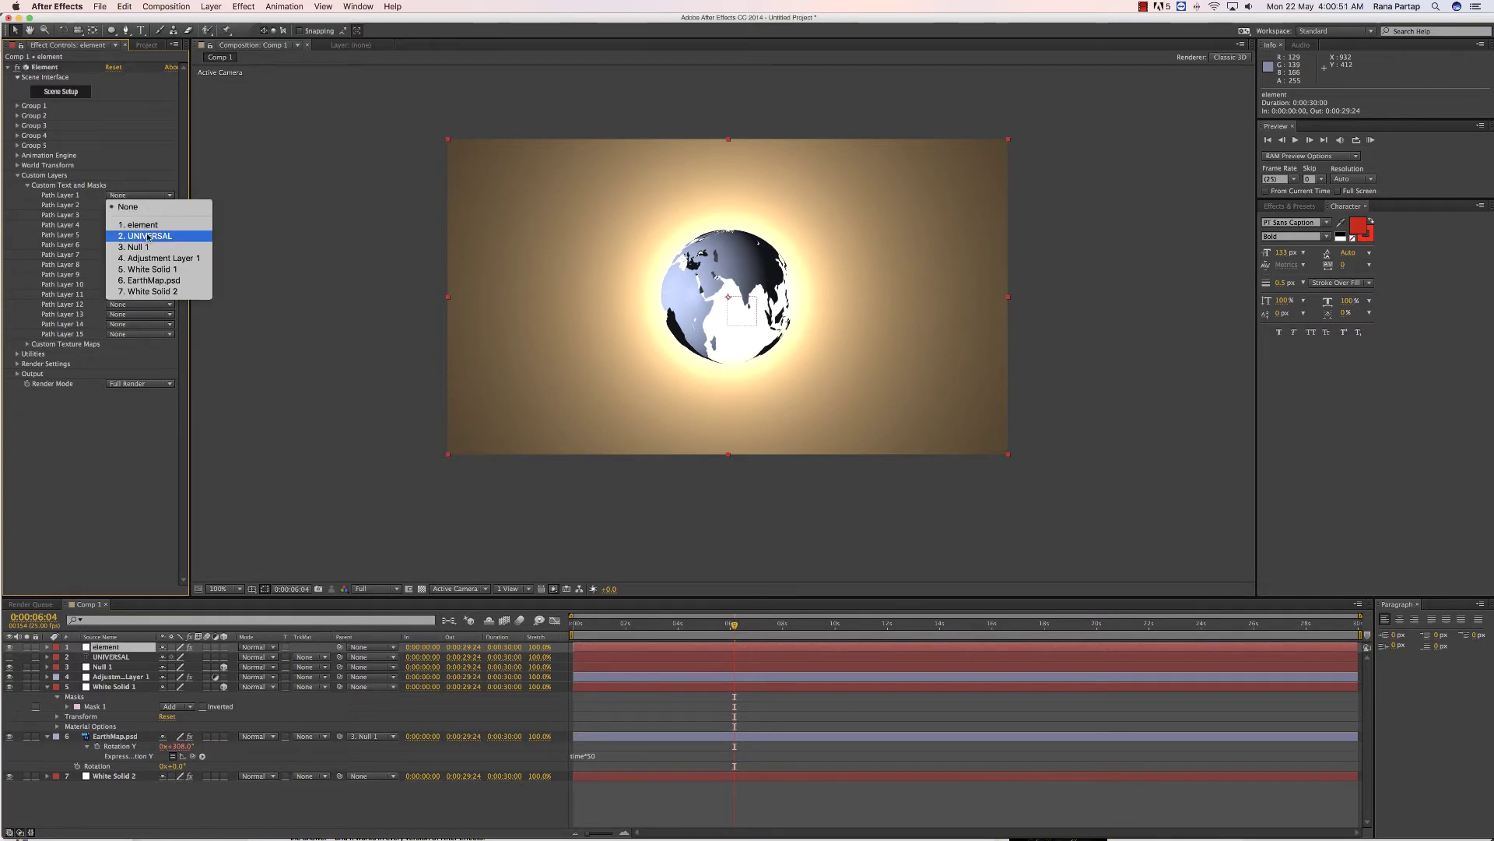
{"action": "left_click", "coordinate": [148, 236]}
{"action": "left_click", "coordinate": [74, 93]}
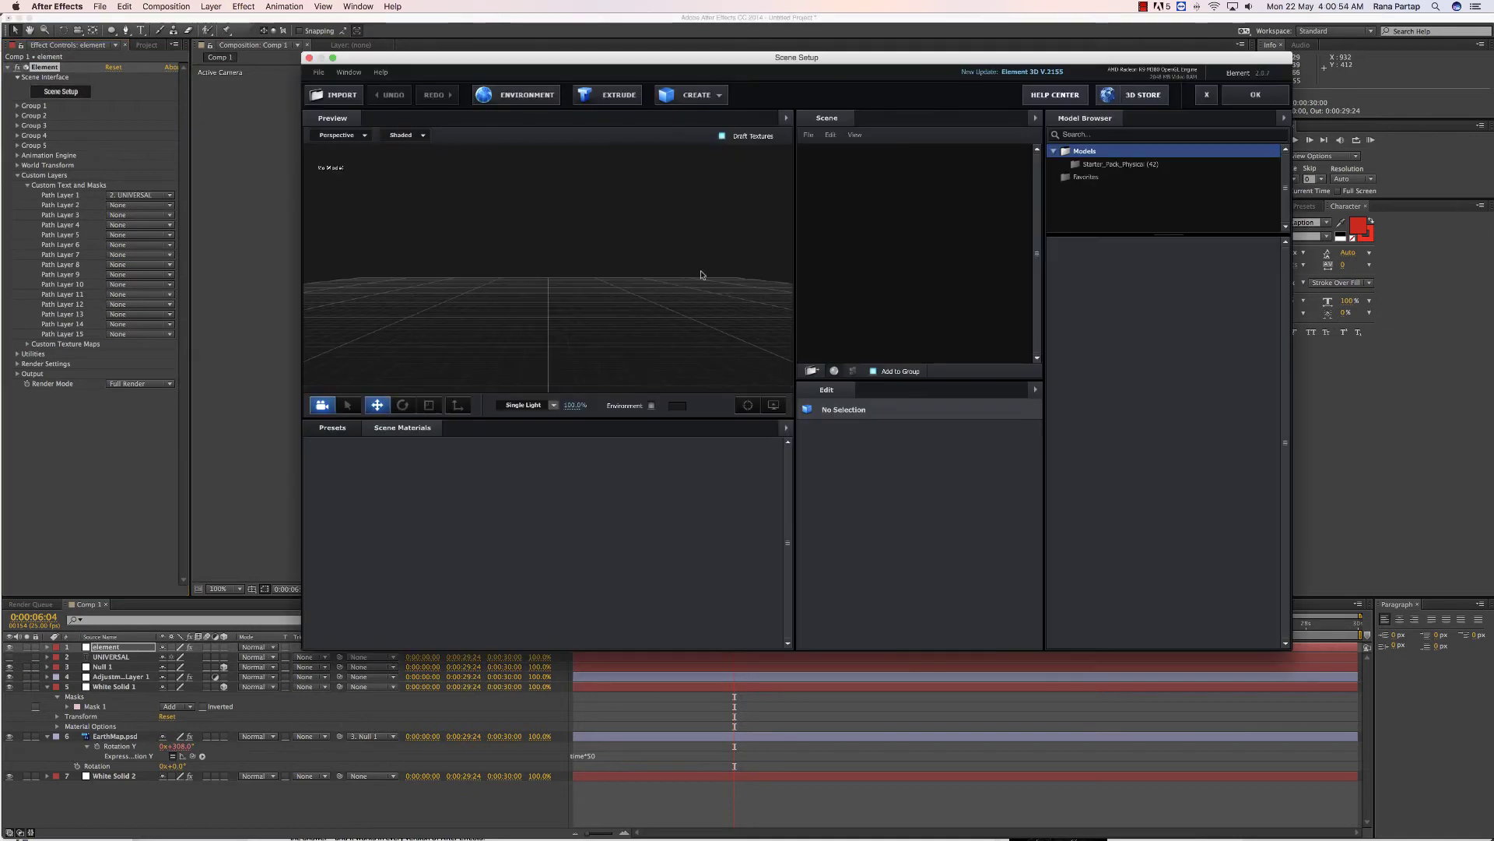
{"action": "left_click_drag", "start_coordinate": [540, 337], "coordinate": [615, 355]}
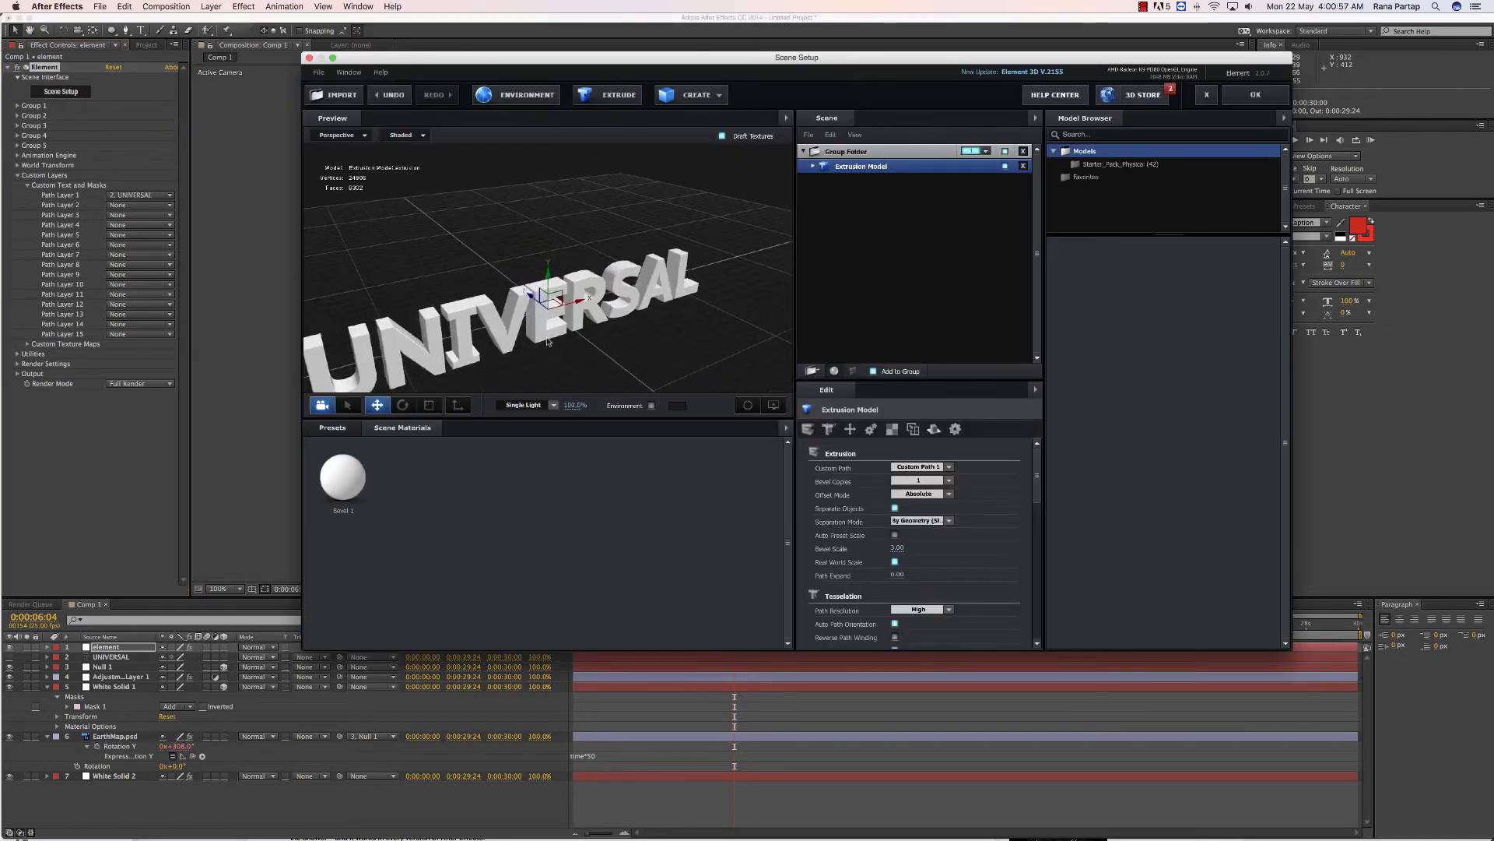
Step: Apply the Bevels > Physical > Universal preset to the extruded text and accept the scene
{"action": "left_click", "coordinate": [332, 427]}
{"action": "left_click", "coordinate": [311, 443]}
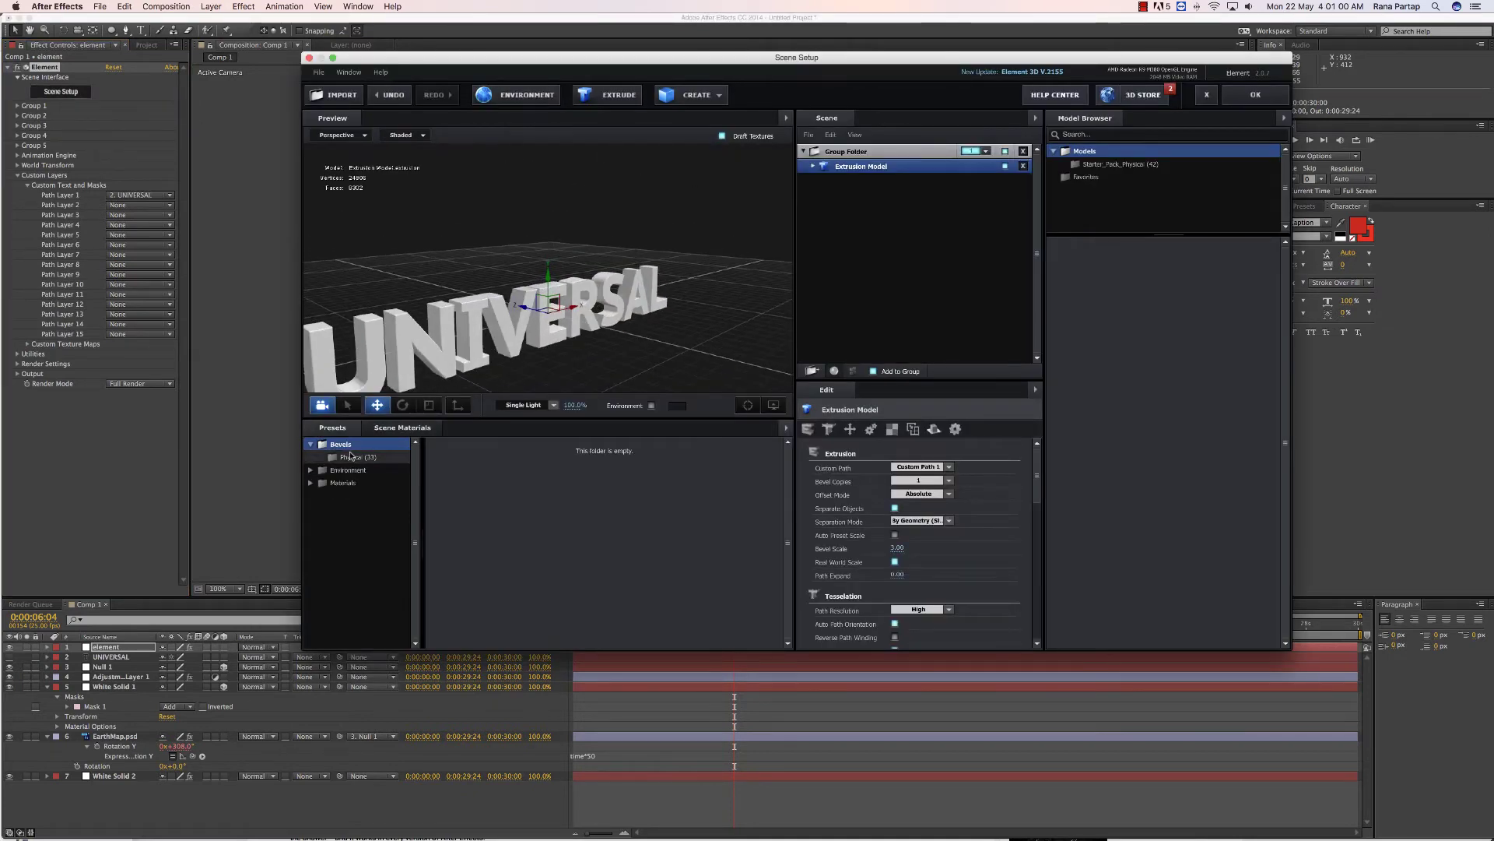
{"action": "left_click", "coordinate": [362, 457]}
{"action": "scroll", "coordinate": [593, 534], "scroll_direction": "down", "scroll_amount": 1}
{"action": "scroll", "coordinate": [593, 534], "scroll_direction": "down", "scroll_amount": 1}
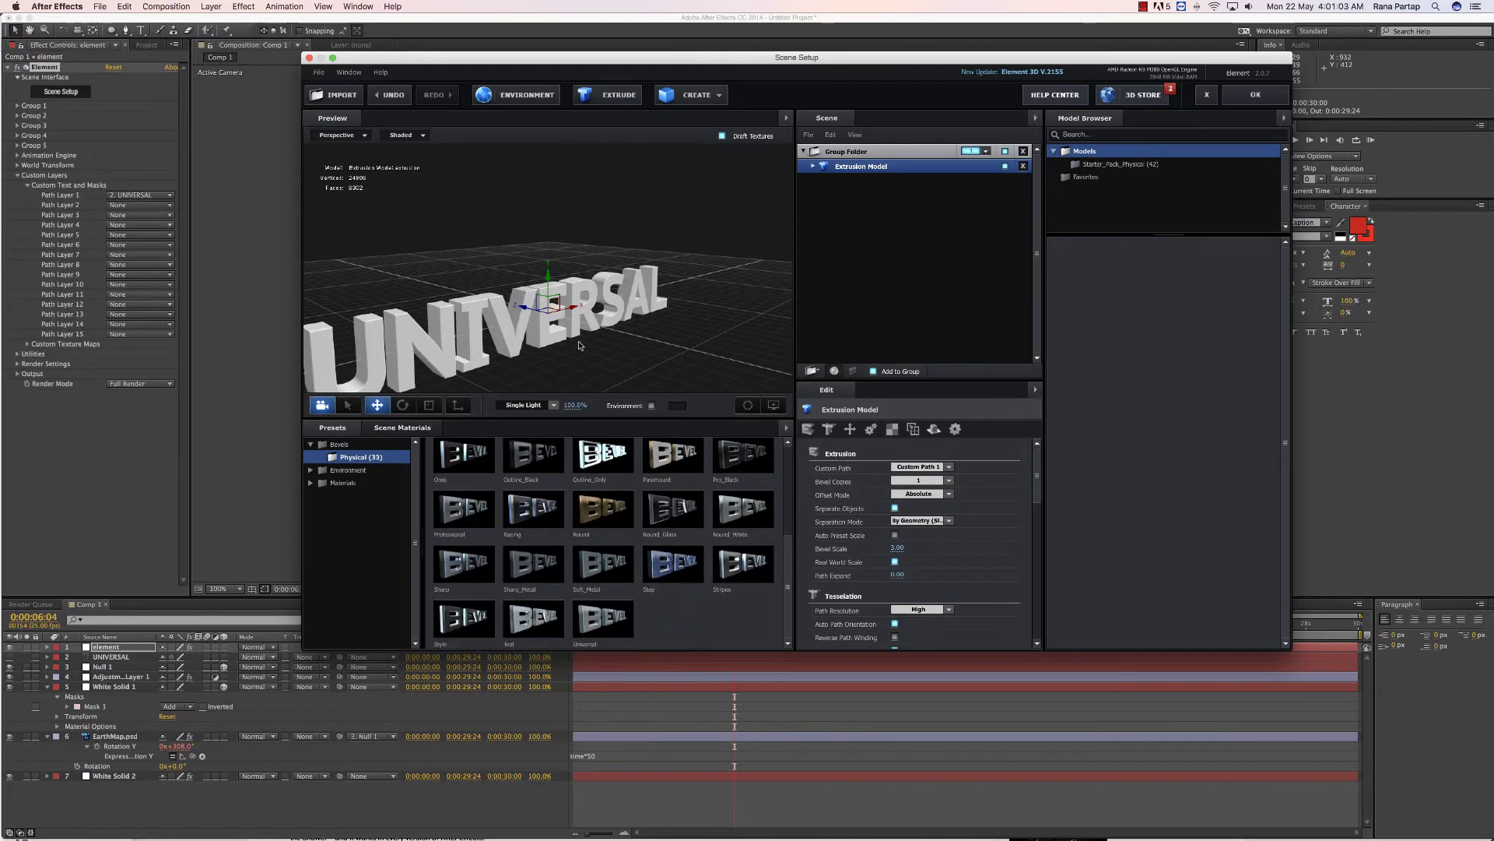
{"action": "left_click", "coordinate": [605, 621]}
{"action": "mouse_move", "coordinate": [576, 373]}
{"action": "left_mouse_down"}
{"action": "mouse_move", "coordinate": [603, 350]}
{"action": "mouse_move", "coordinate": [577, 292]}
{"action": "left_mouse_up"}
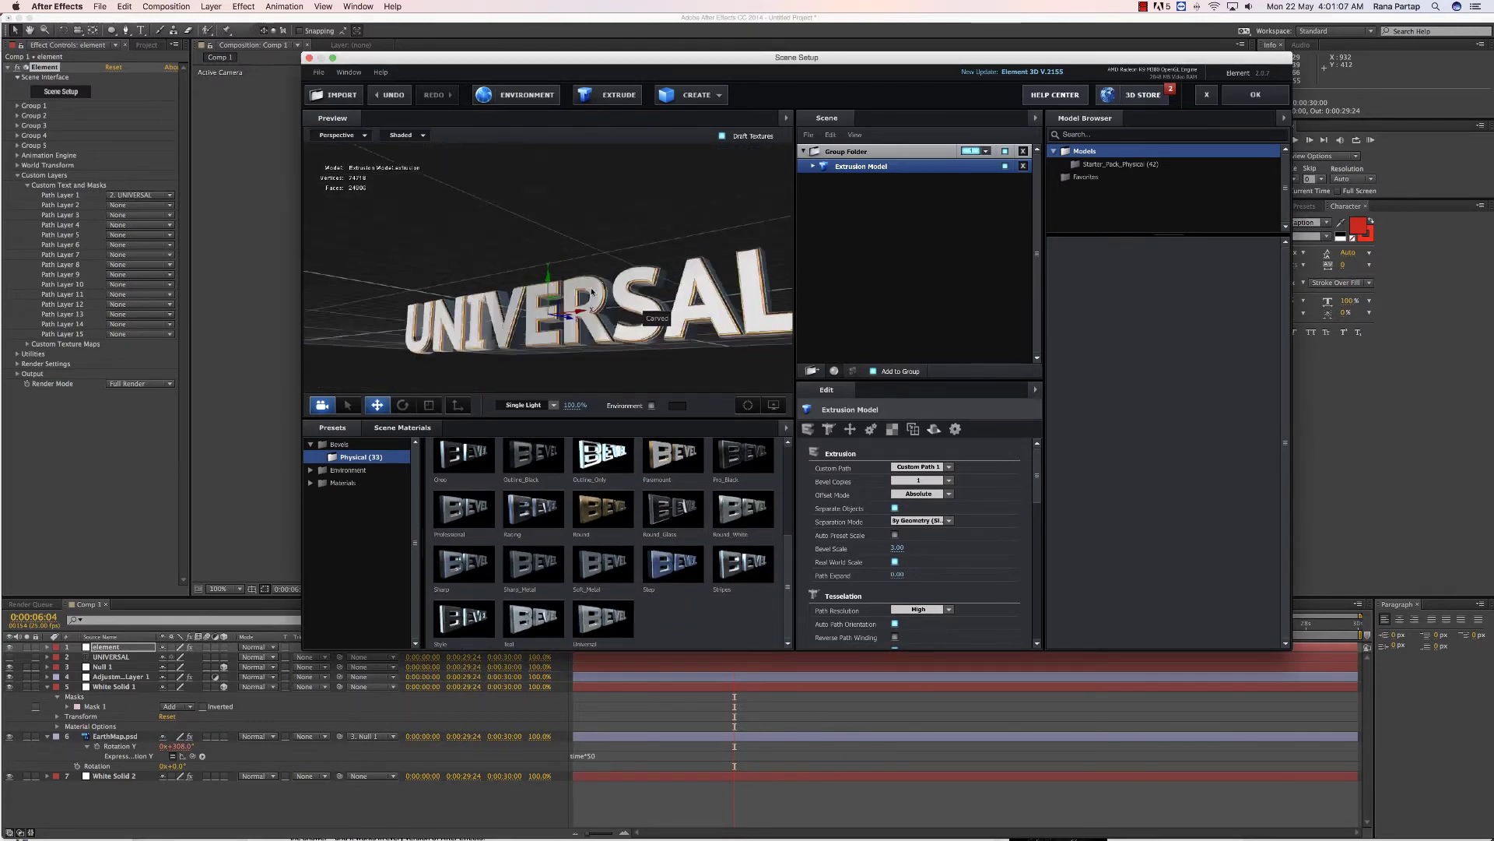
{"action": "left_click", "coordinate": [1246, 93]}
{"action": "left_click", "coordinate": [116, 657]}
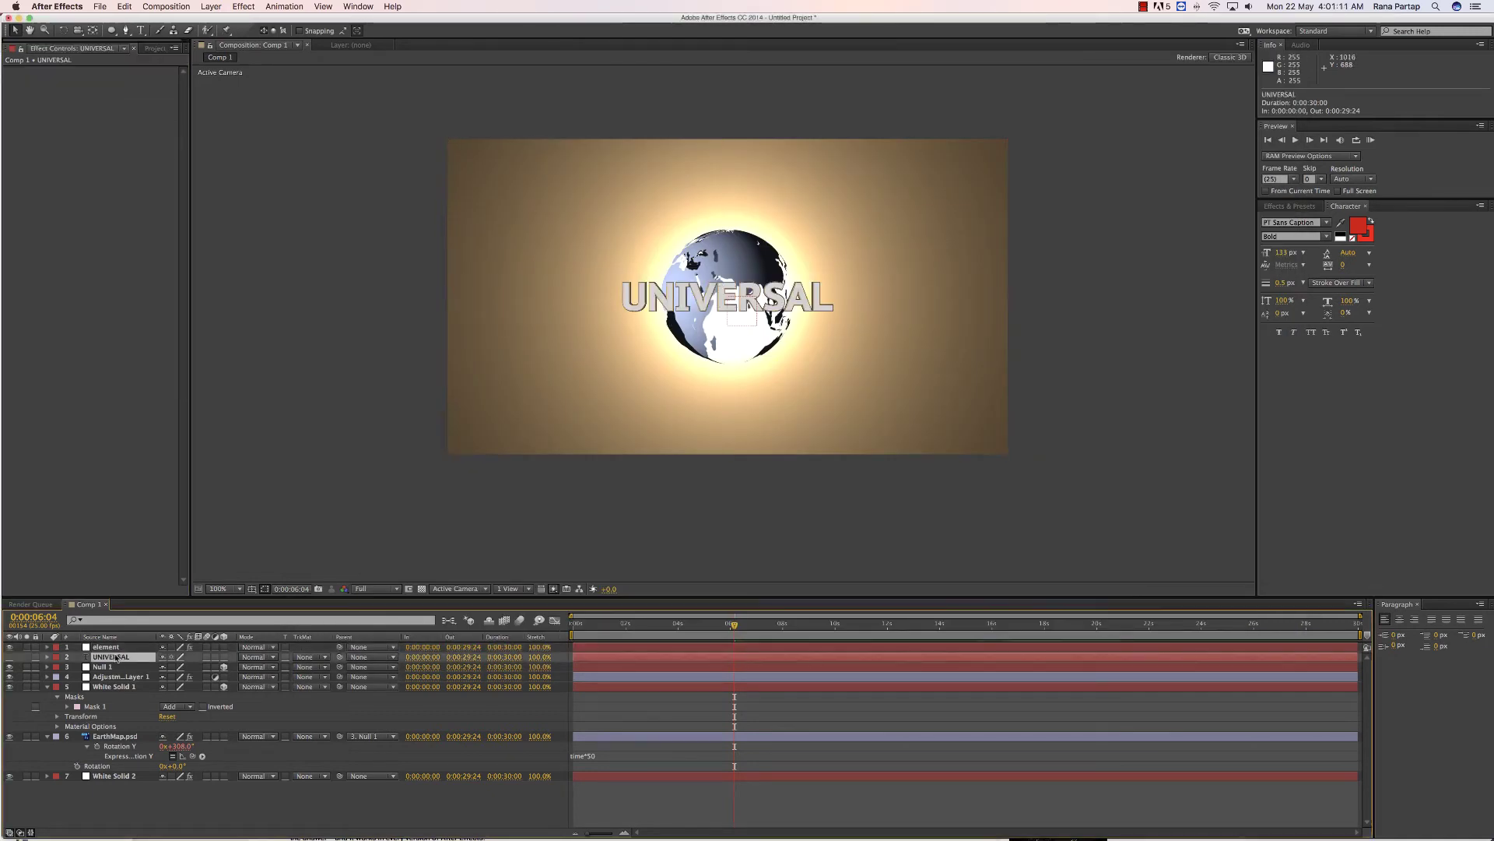
Step: Expand Element's Group 1 settings and turn on Enable Multi-Object so each letter moves separately
{"action": "left_click", "coordinate": [109, 648]}
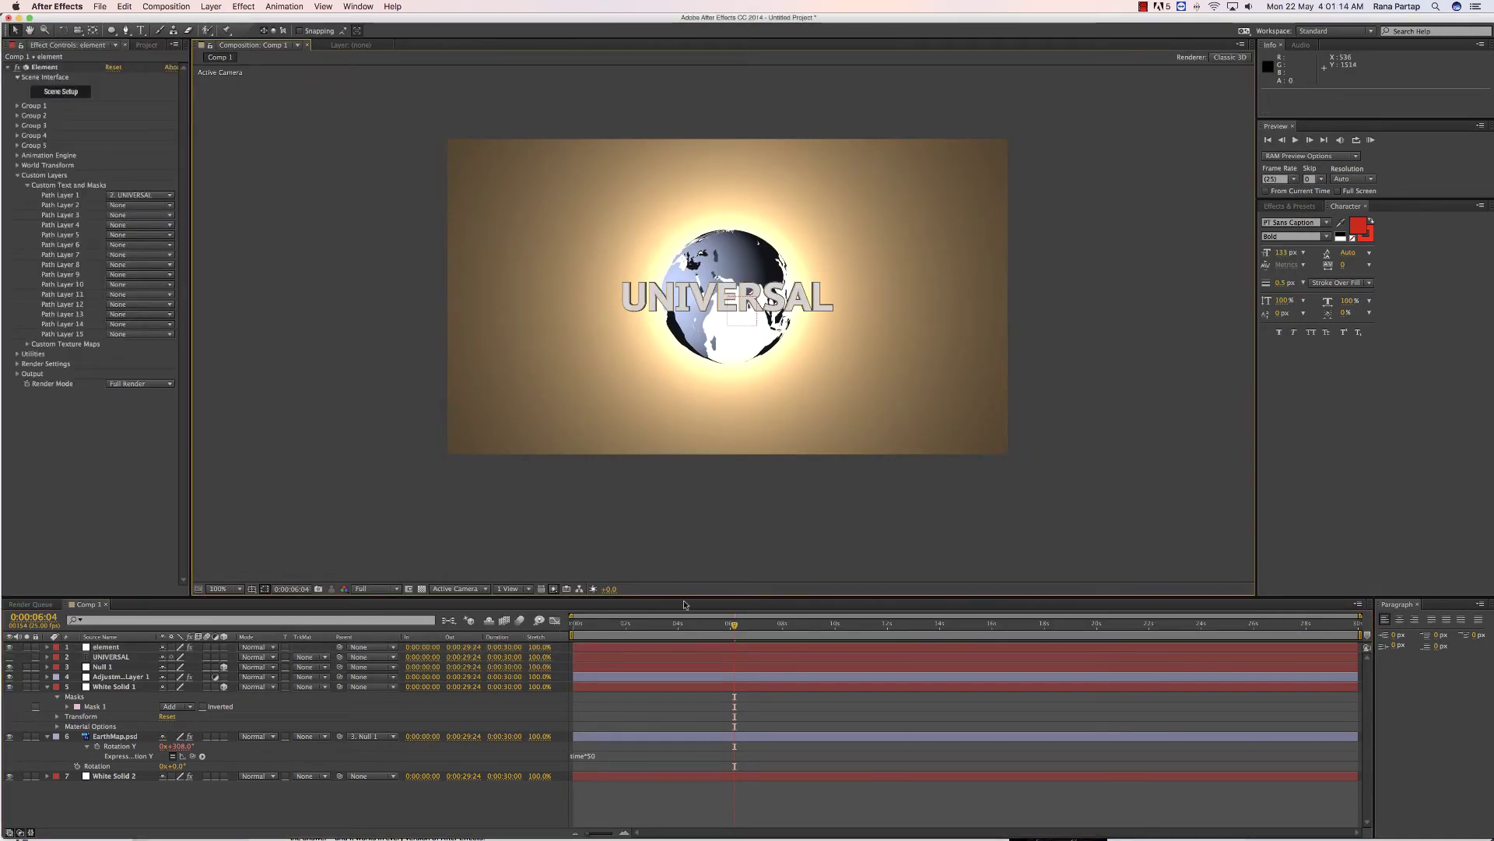
{"action": "left_click", "coordinate": [649, 623]}
{"action": "left_click_drag", "start_coordinate": [662, 626], "coordinate": [698, 632]}
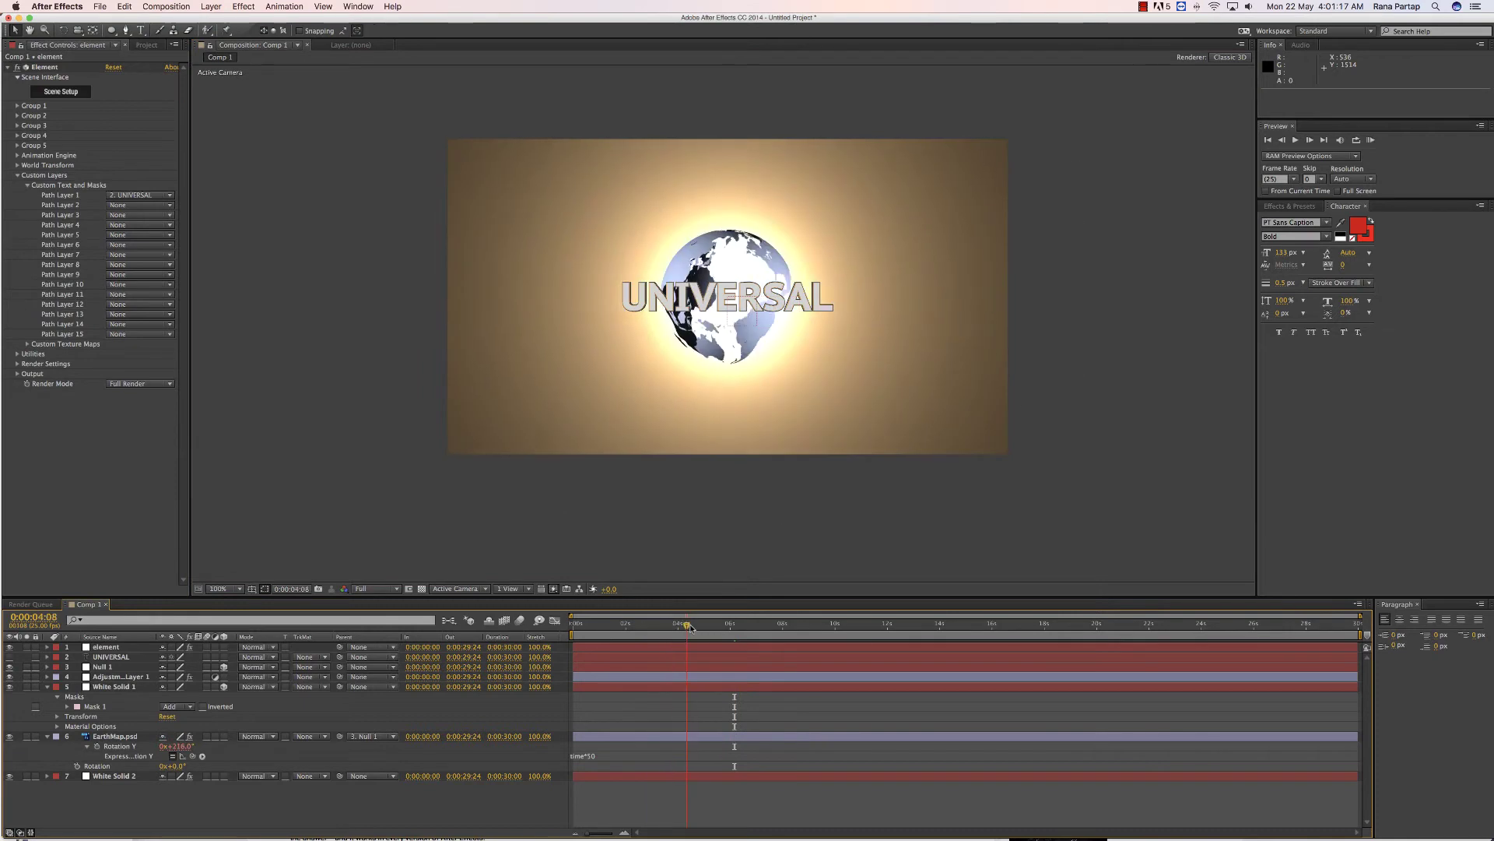
{"action": "left_click", "coordinate": [18, 106]}
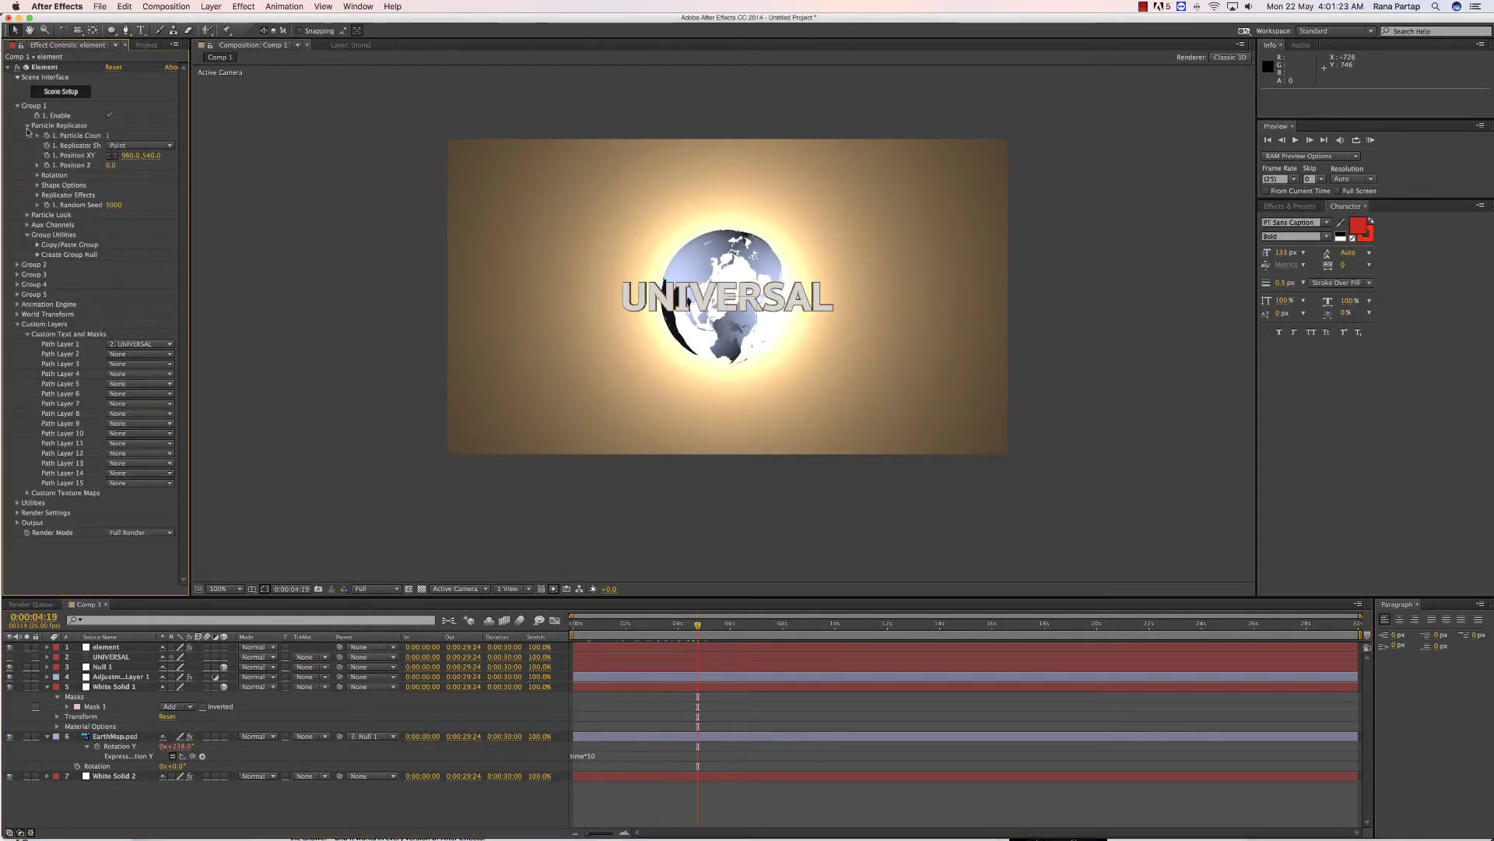
{"action": "left_click", "coordinate": [37, 175]}
{"action": "left_click", "coordinate": [38, 165]}
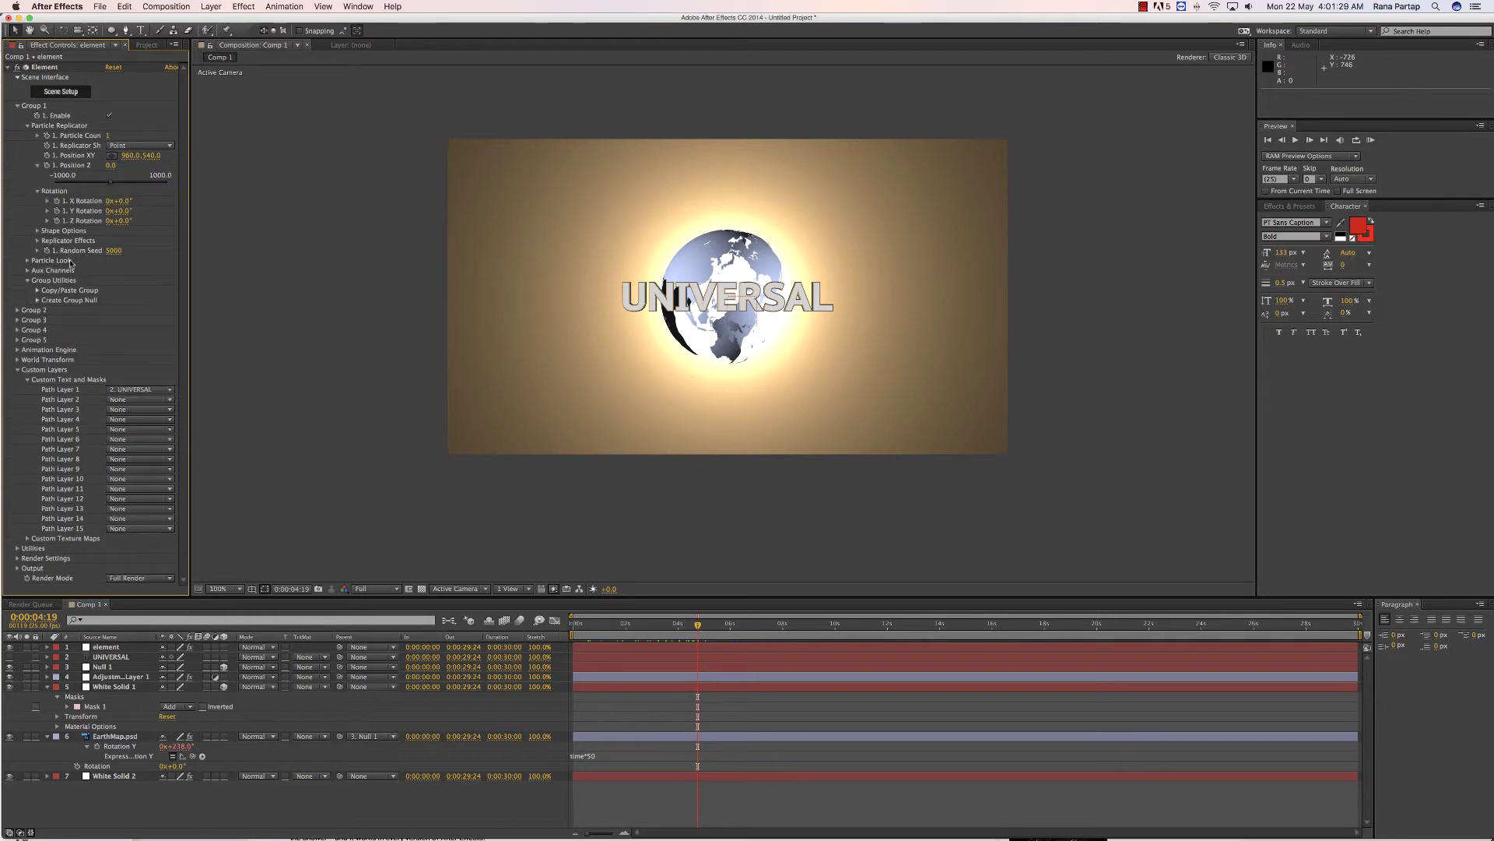
{"action": "left_click", "coordinate": [27, 260]}
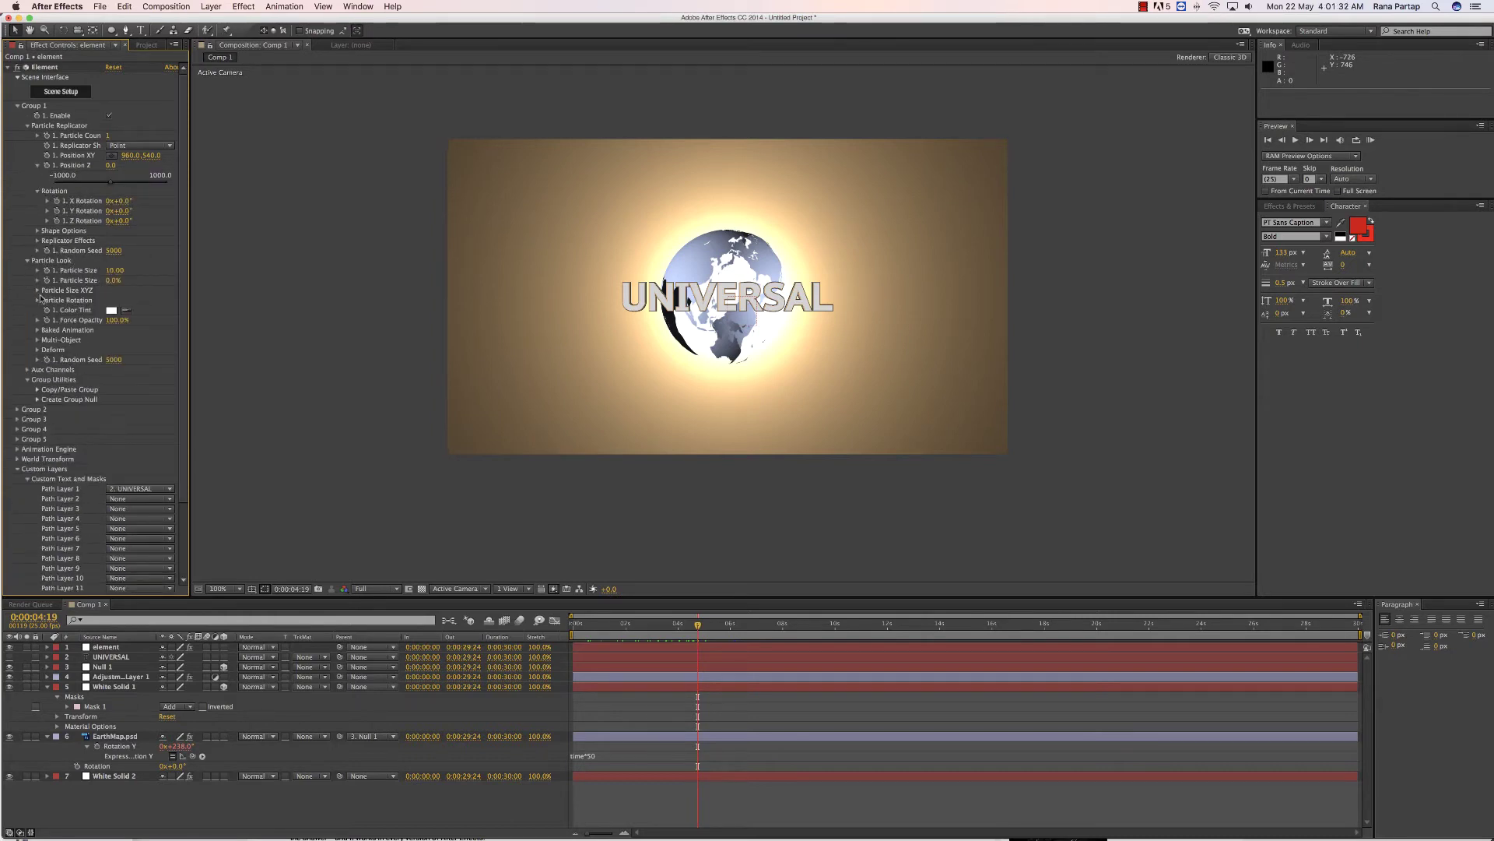
{"action": "left_click", "coordinate": [36, 340]}
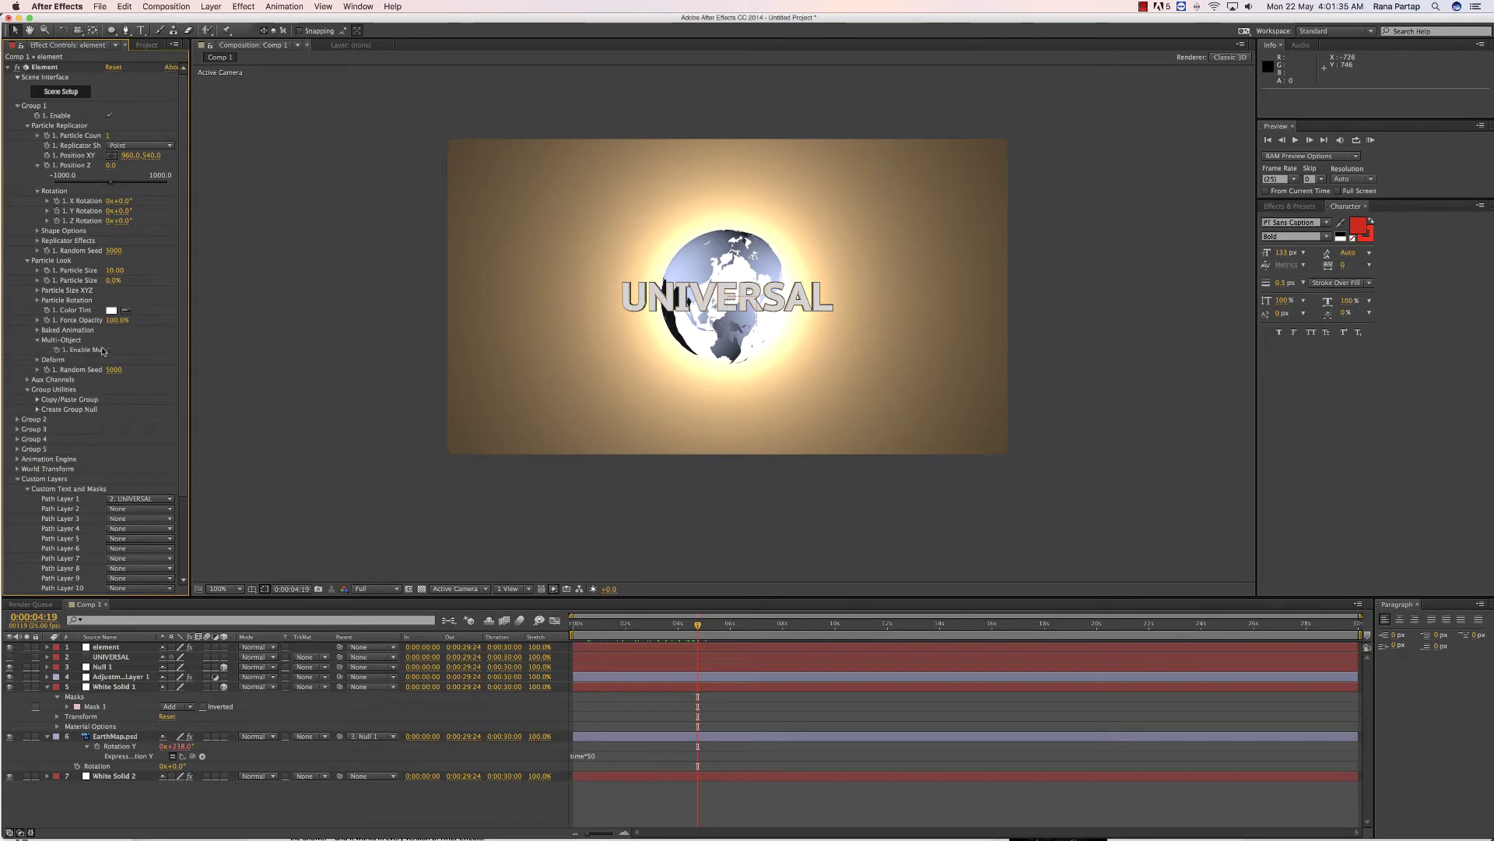
{"action": "left_click", "coordinate": [109, 350]}
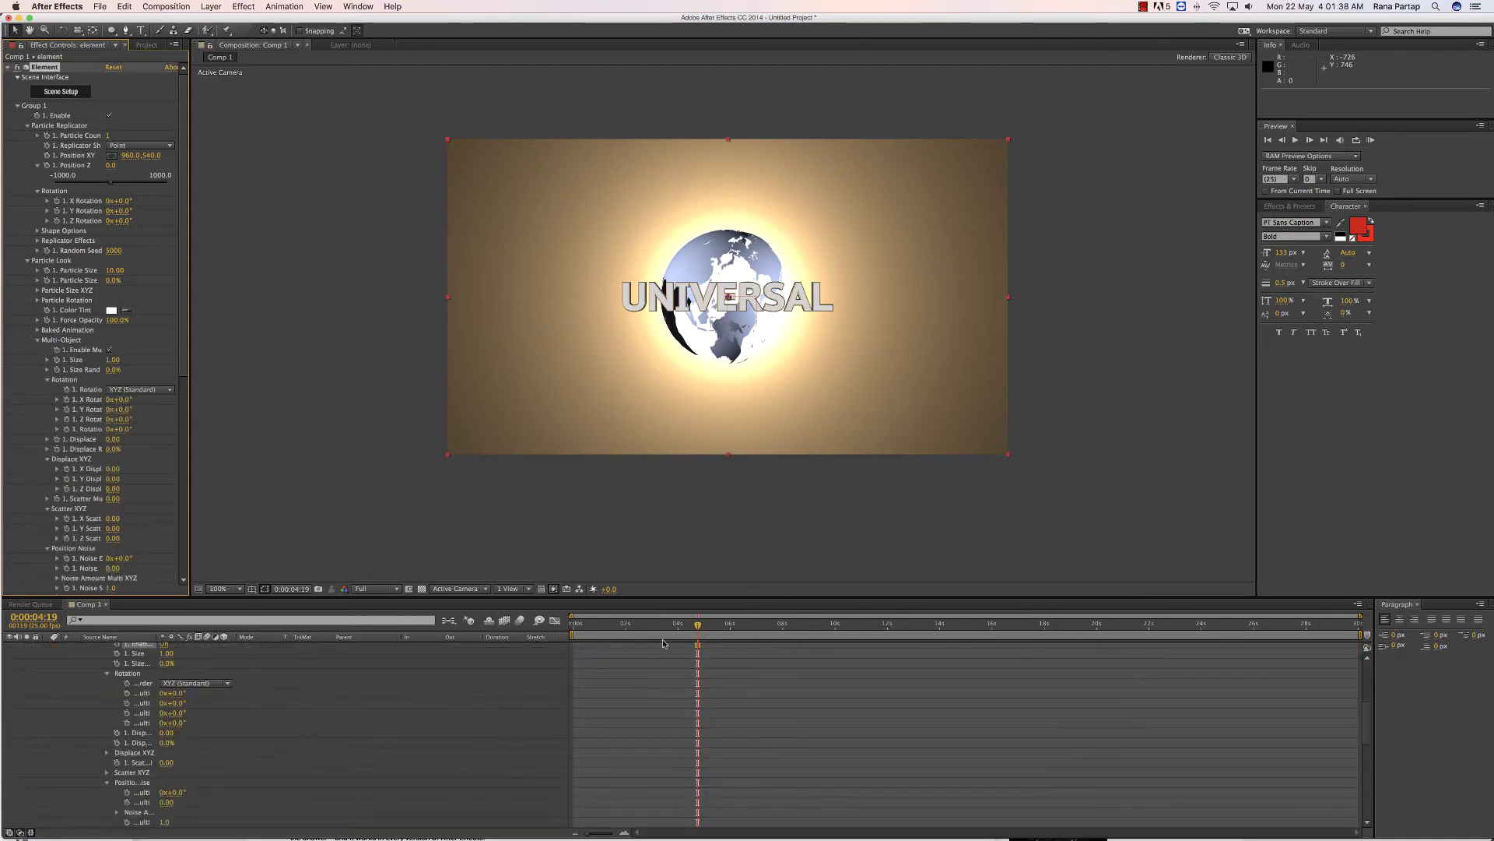
Step: At about 7:15, keyframe the letters' Size, Size Random, rotations, Displace, Displace Random and Scatter Multiplier
{"action": "left_click_drag", "start_coordinate": [703, 627], "coordinate": [772, 636]}
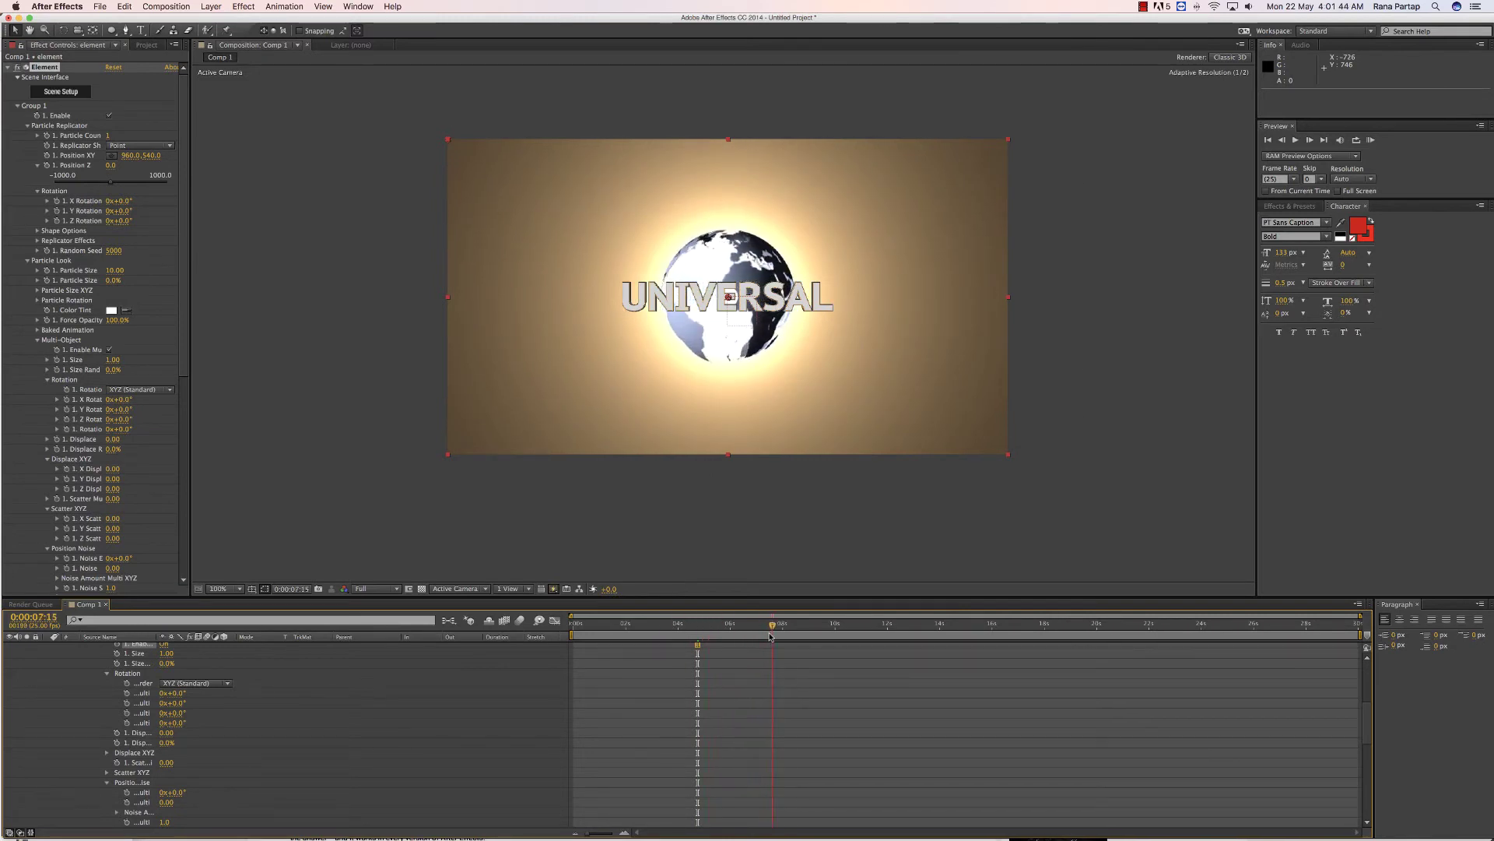
{"action": "left_click", "coordinate": [90, 170]}
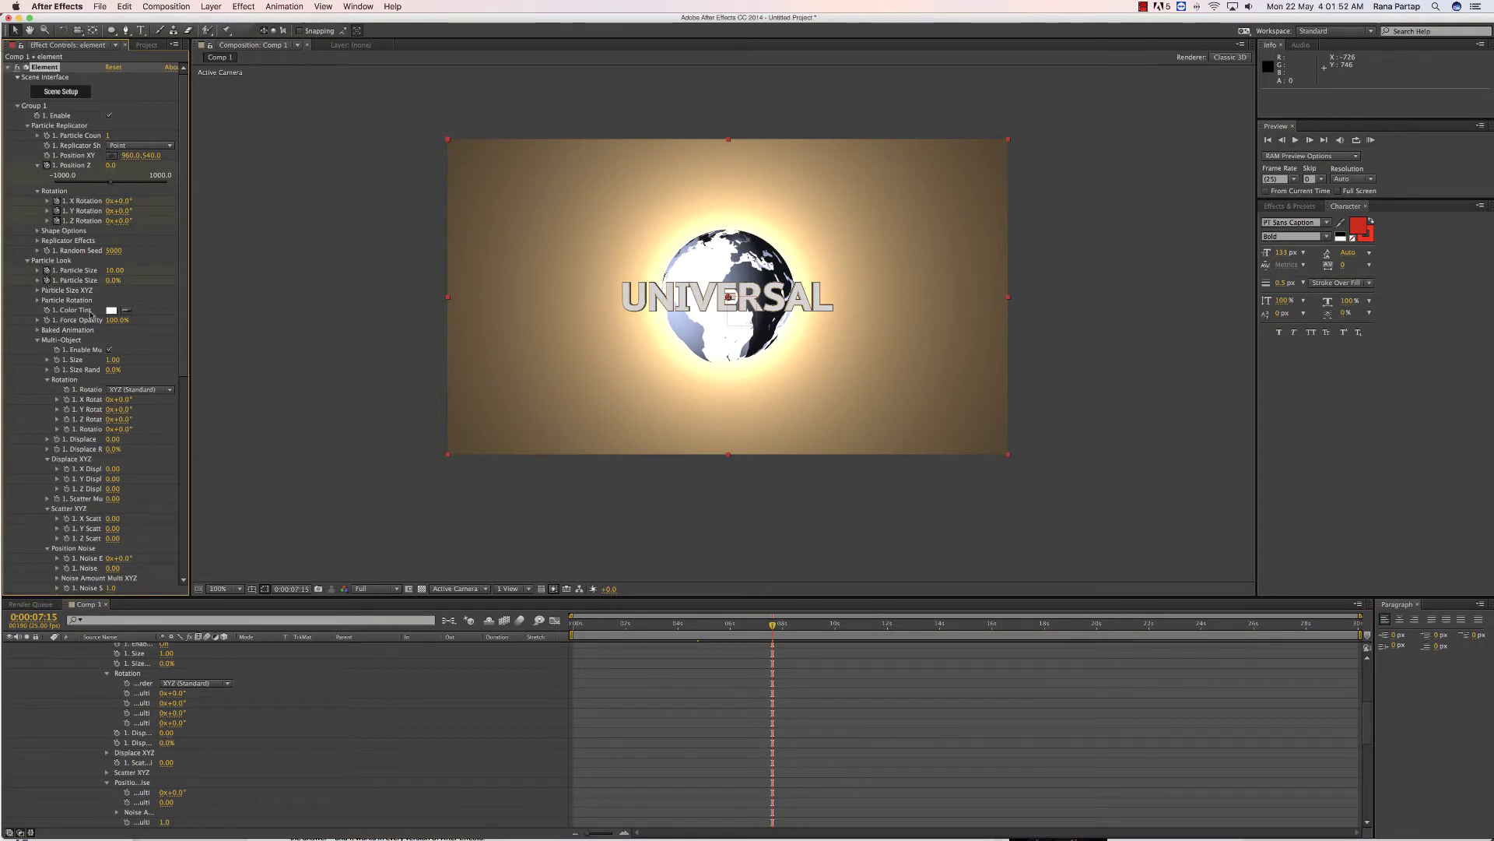
{"action": "left_click", "coordinate": [57, 360]}
{"action": "left_click", "coordinate": [57, 369]}
{"action": "left_click", "coordinate": [67, 389]}
{"action": "left_click", "coordinate": [66, 400]}
{"action": "left_click", "coordinate": [66, 408]}
{"action": "left_click", "coordinate": [66, 419]}
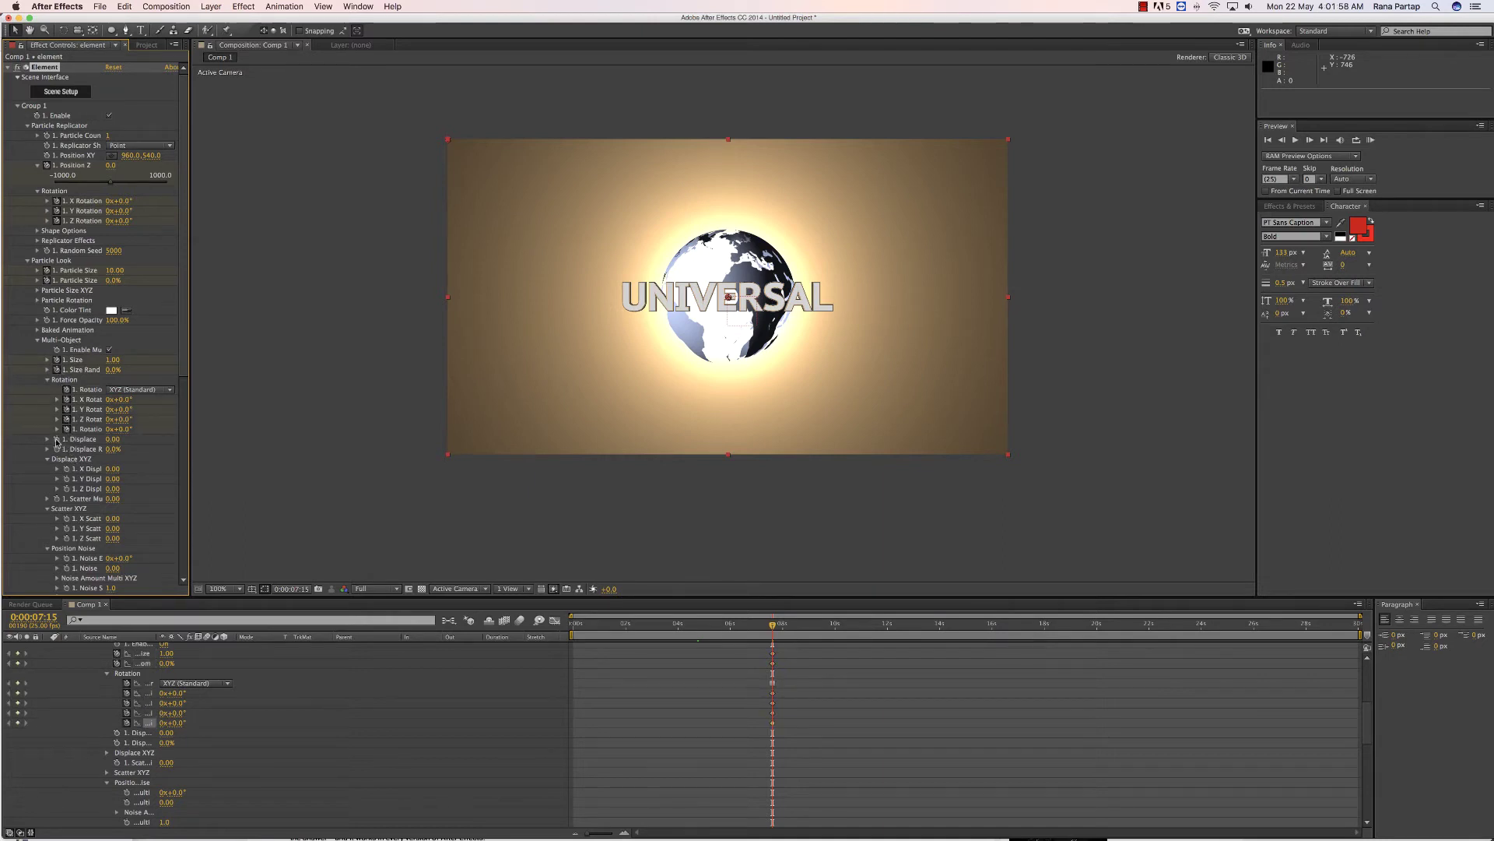
{"action": "left_click", "coordinate": [56, 439]}
{"action": "left_click", "coordinate": [57, 449]}
{"action": "left_click", "coordinate": [57, 498]}
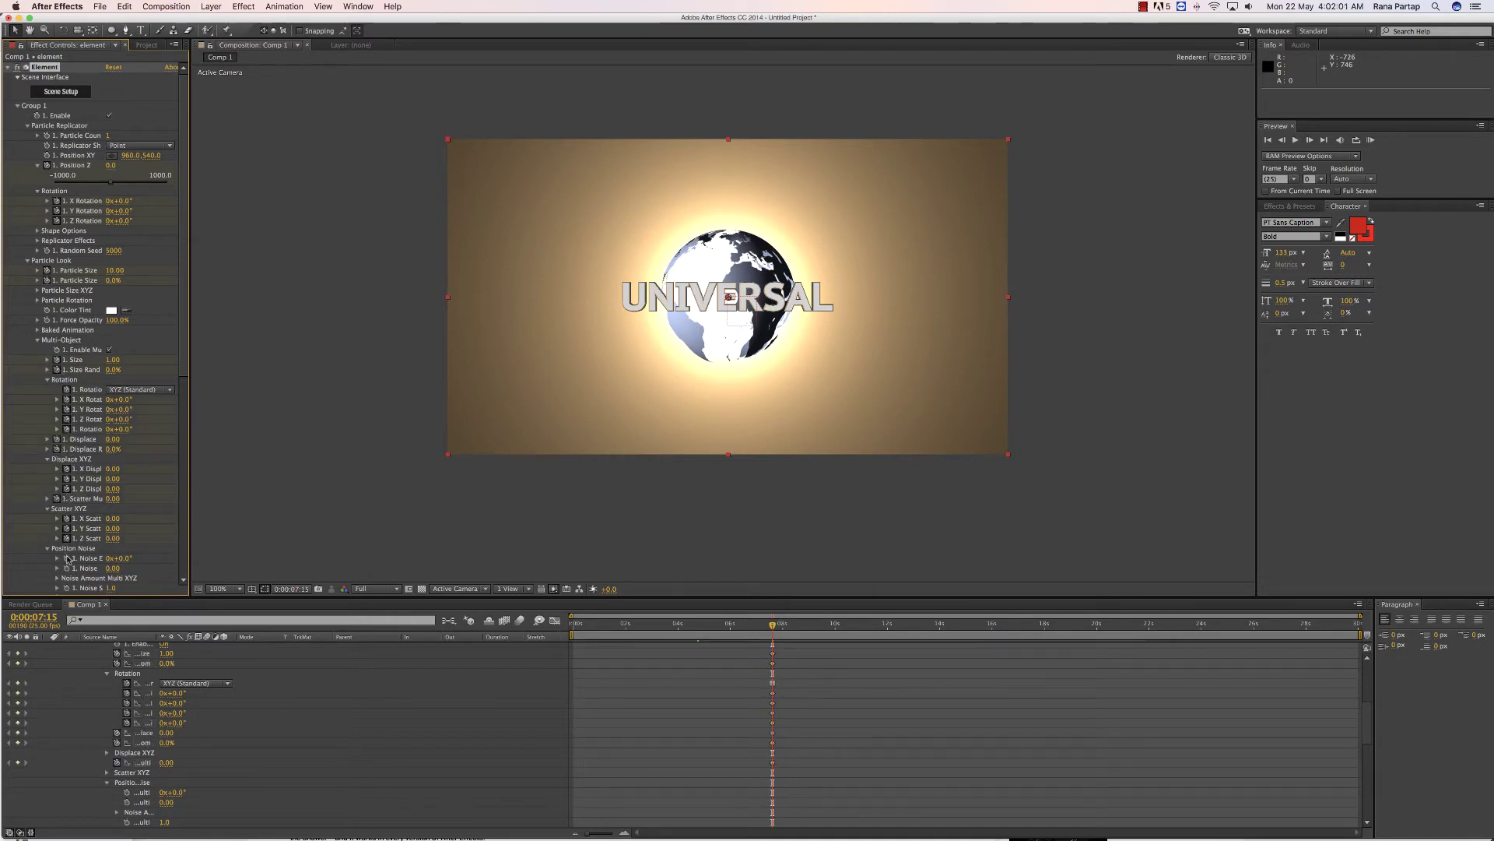
Step: Back at 4:10, scrub Position Z to -1780 so the title looms larger
{"action": "left_click_drag", "start_coordinate": [761, 615], "coordinate": [755, 627]}
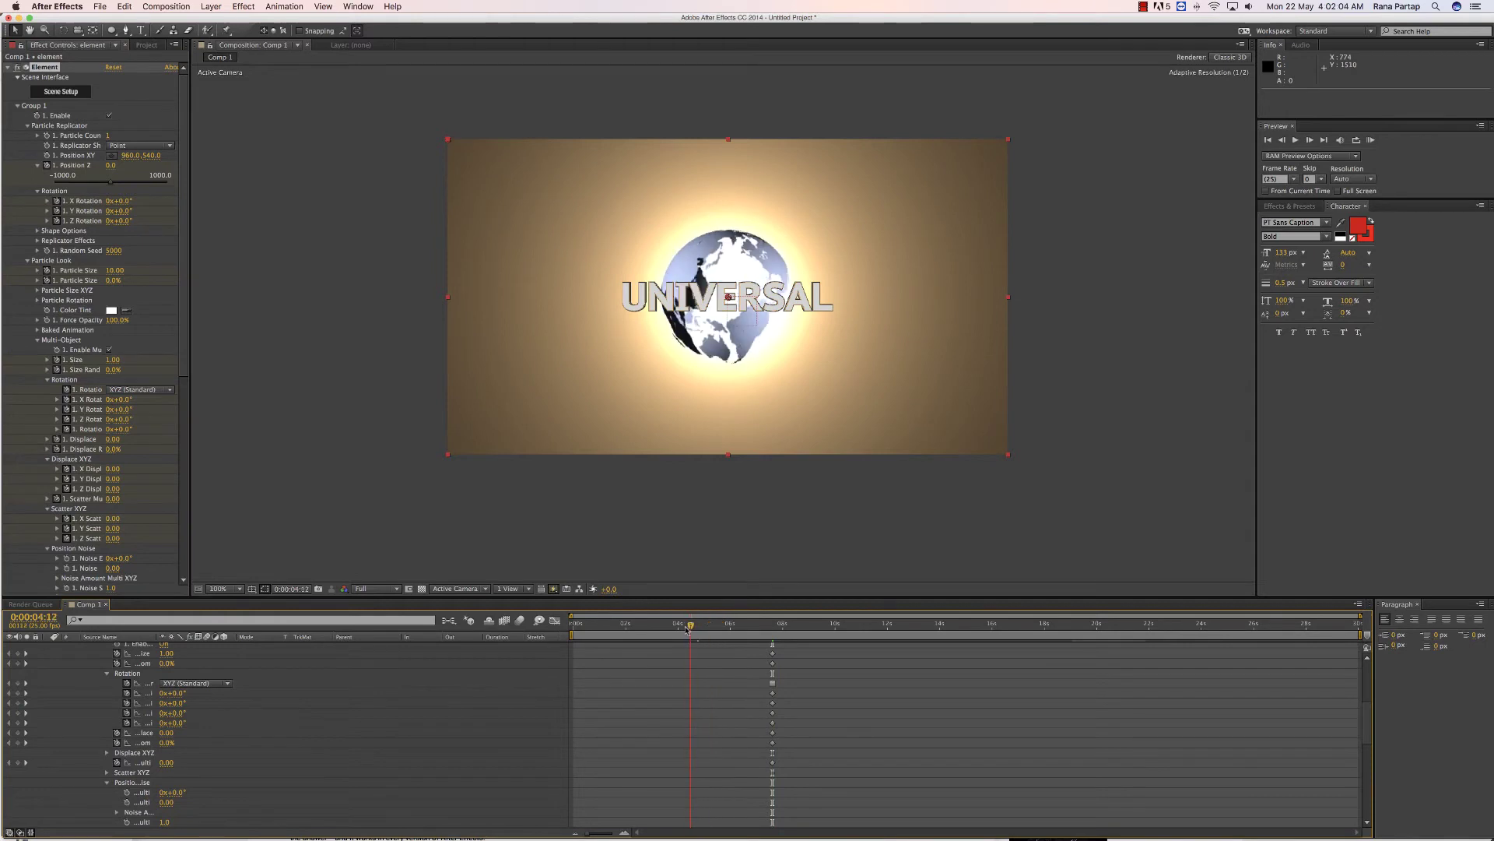
{"action": "left_click_drag", "start_coordinate": [688, 628], "coordinate": [679, 629]}
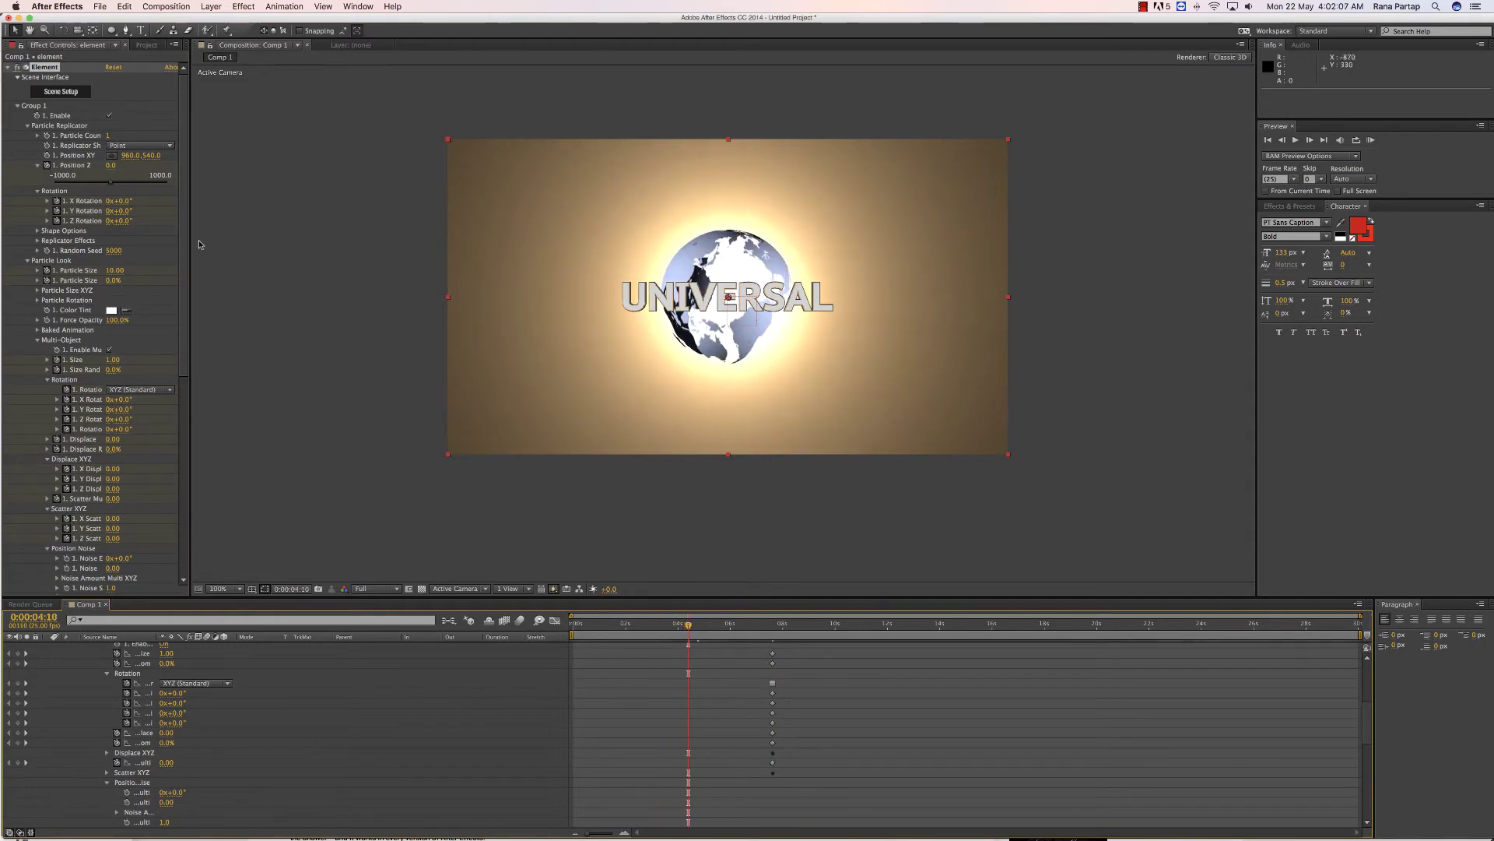
{"action": "mouse_move", "coordinate": [110, 170]}
{"action": "left_mouse_down"}
{"action": "mouse_move", "coordinate": [125, 165]}
{"action": "mouse_move", "coordinate": [2, 204]}
{"action": "mouse_move", "coordinate": [45, 201]}
{"action": "left_mouse_up"}
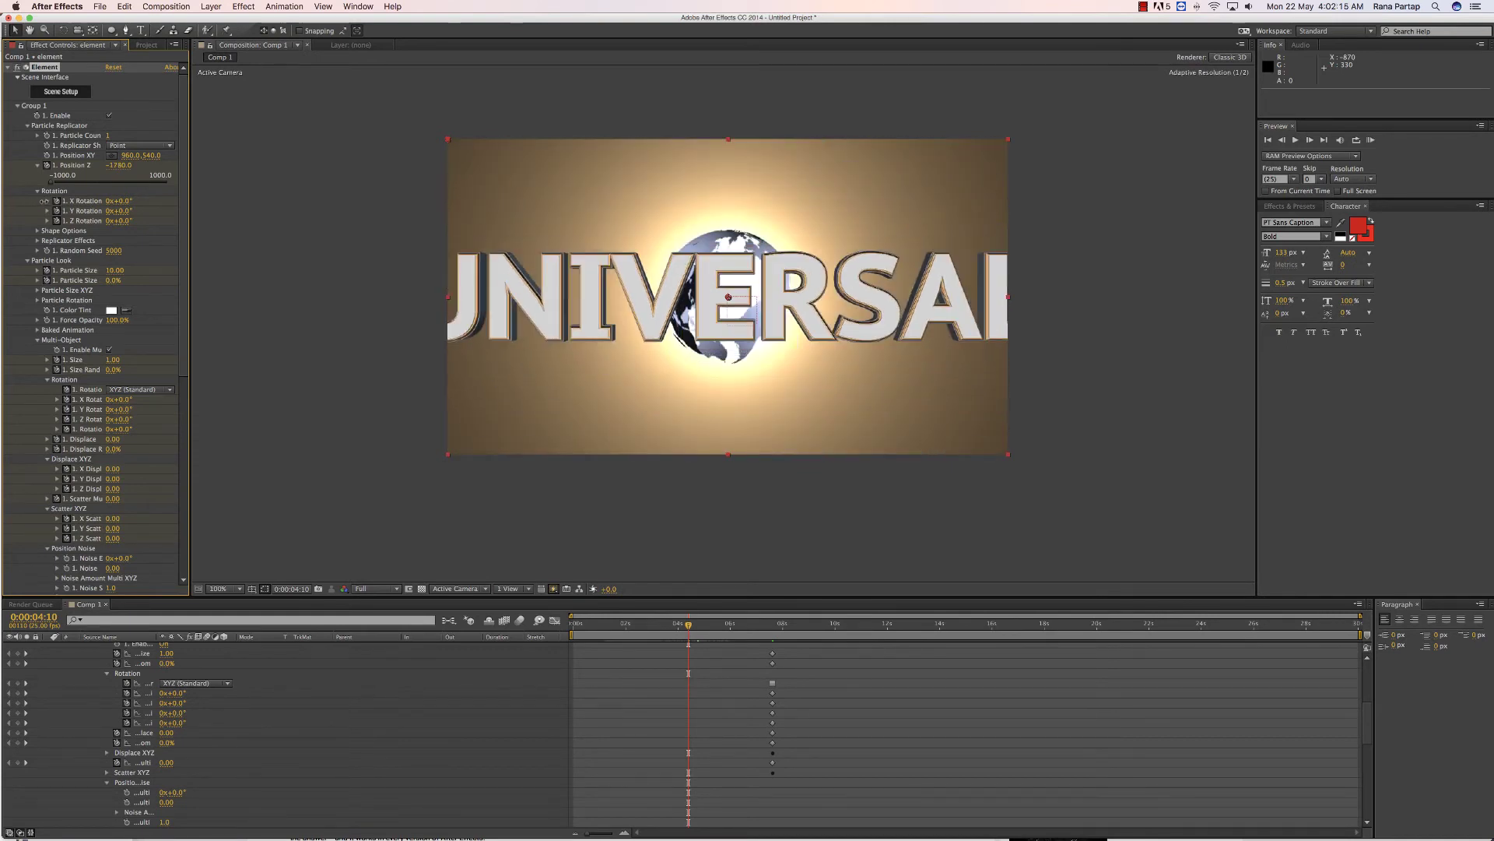
Step: At 4:10, rotate the letters around Y and X so they tumble in as blocks
{"action": "scroll", "coordinate": [15, 217], "scroll_direction": "down", "scroll_amount": 2}
{"action": "scroll", "coordinate": [111, 310], "scroll_direction": "down", "scroll_amount": 3}
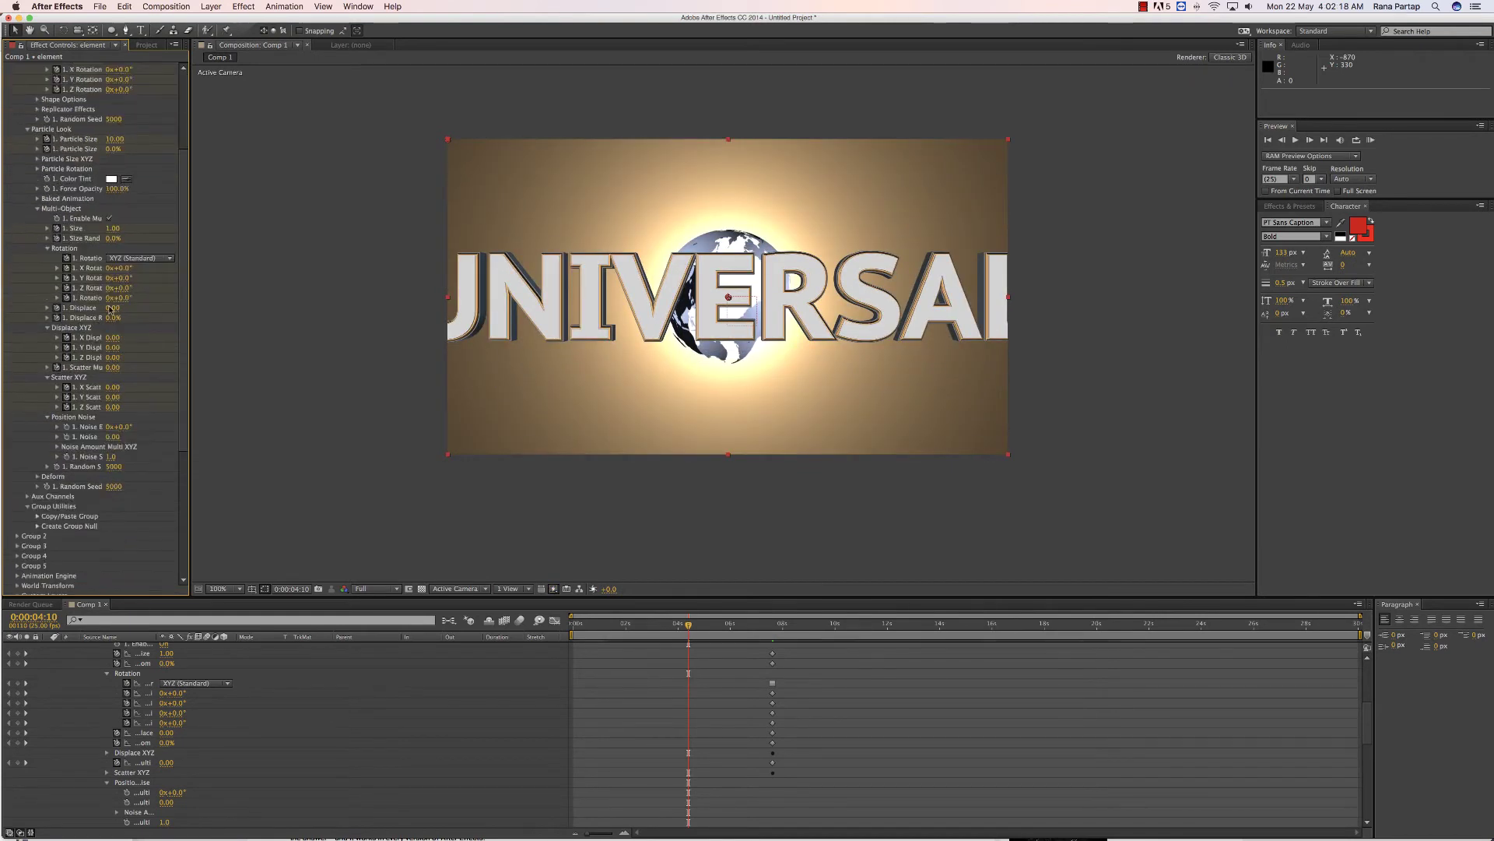
{"action": "left_click_drag", "start_coordinate": [124, 298], "coordinate": [147, 300]}
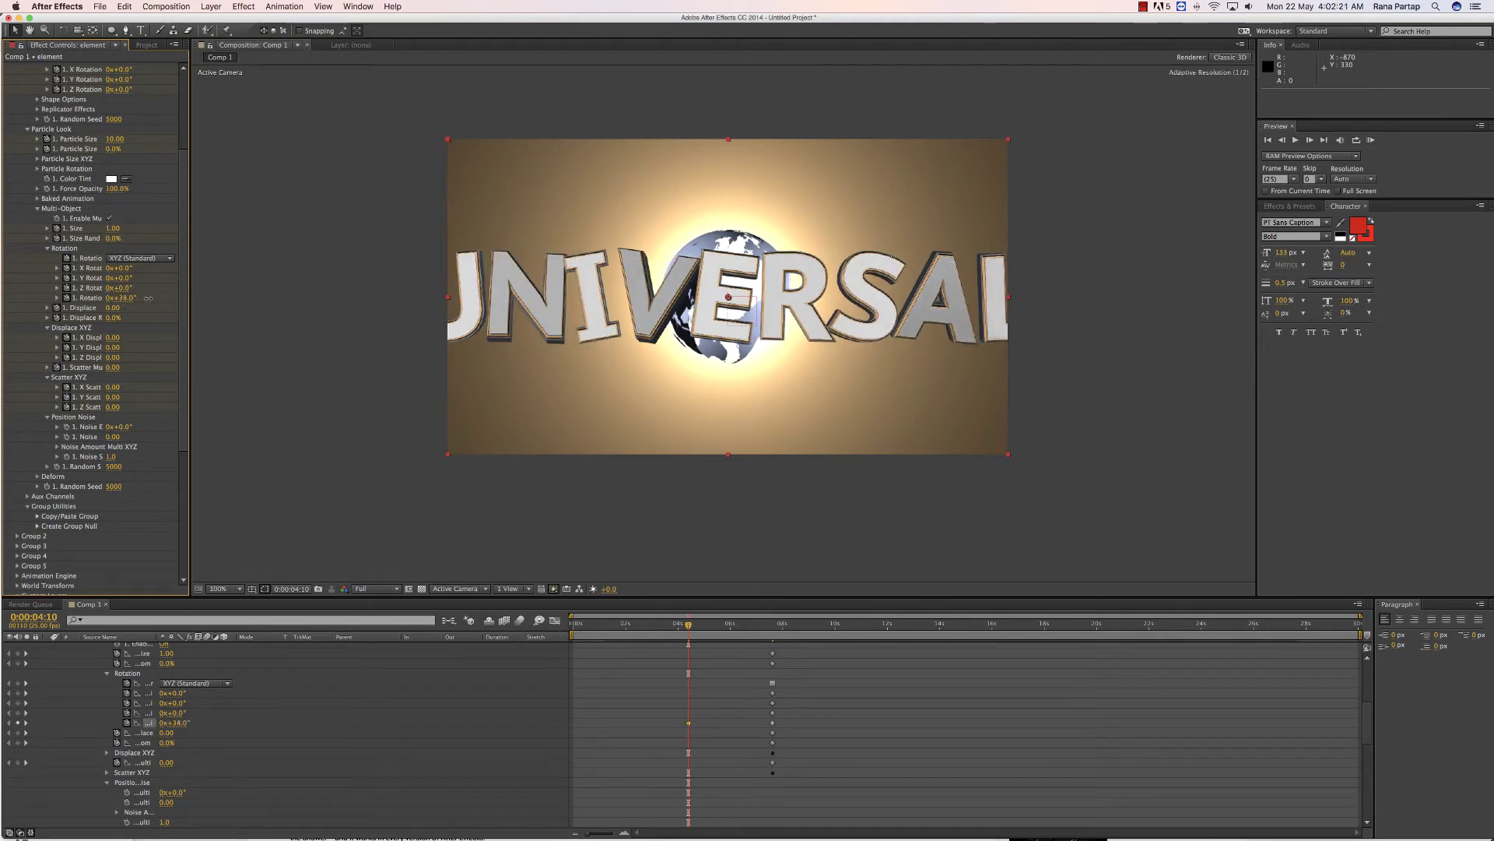
{"action": "key", "text": "cmd+z"}
{"action": "key", "text": "cmd+z"}
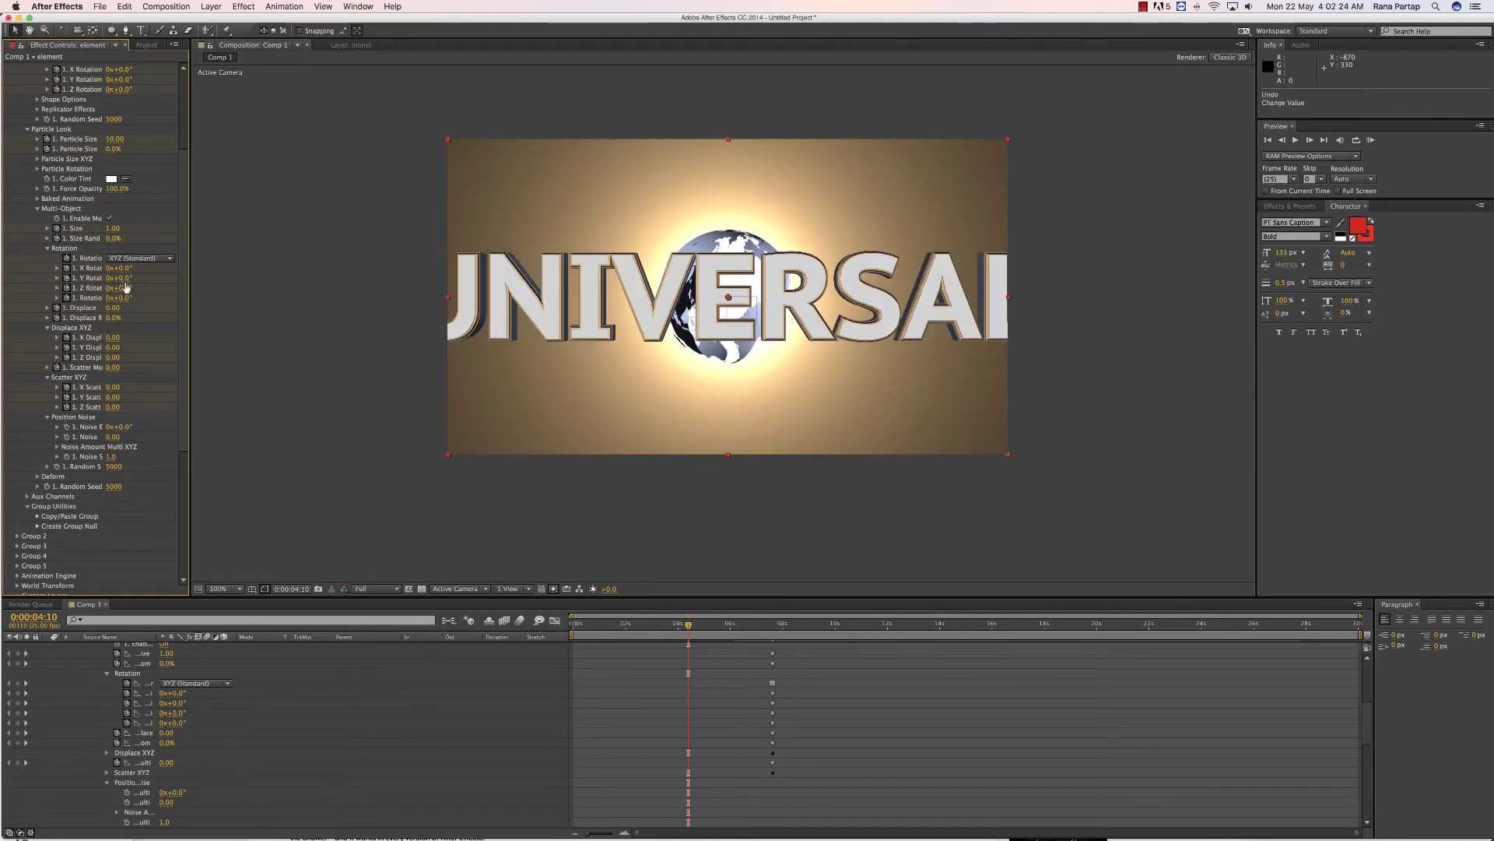
{"action": "left_click_drag", "start_coordinate": [125, 278], "coordinate": [200, 276]}
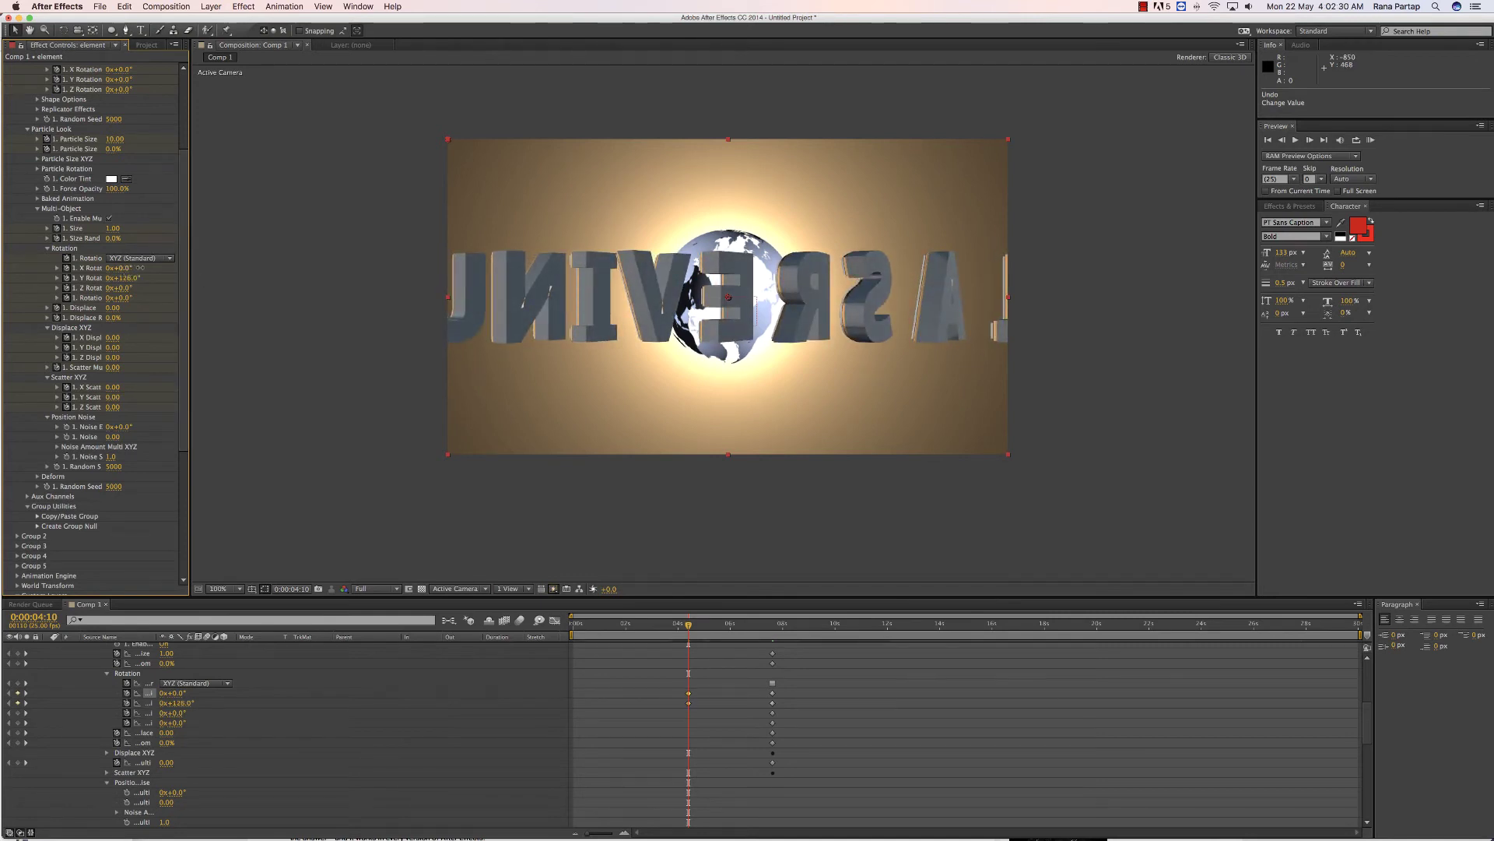
{"action": "left_click_drag", "start_coordinate": [140, 267], "coordinate": [176, 266]}
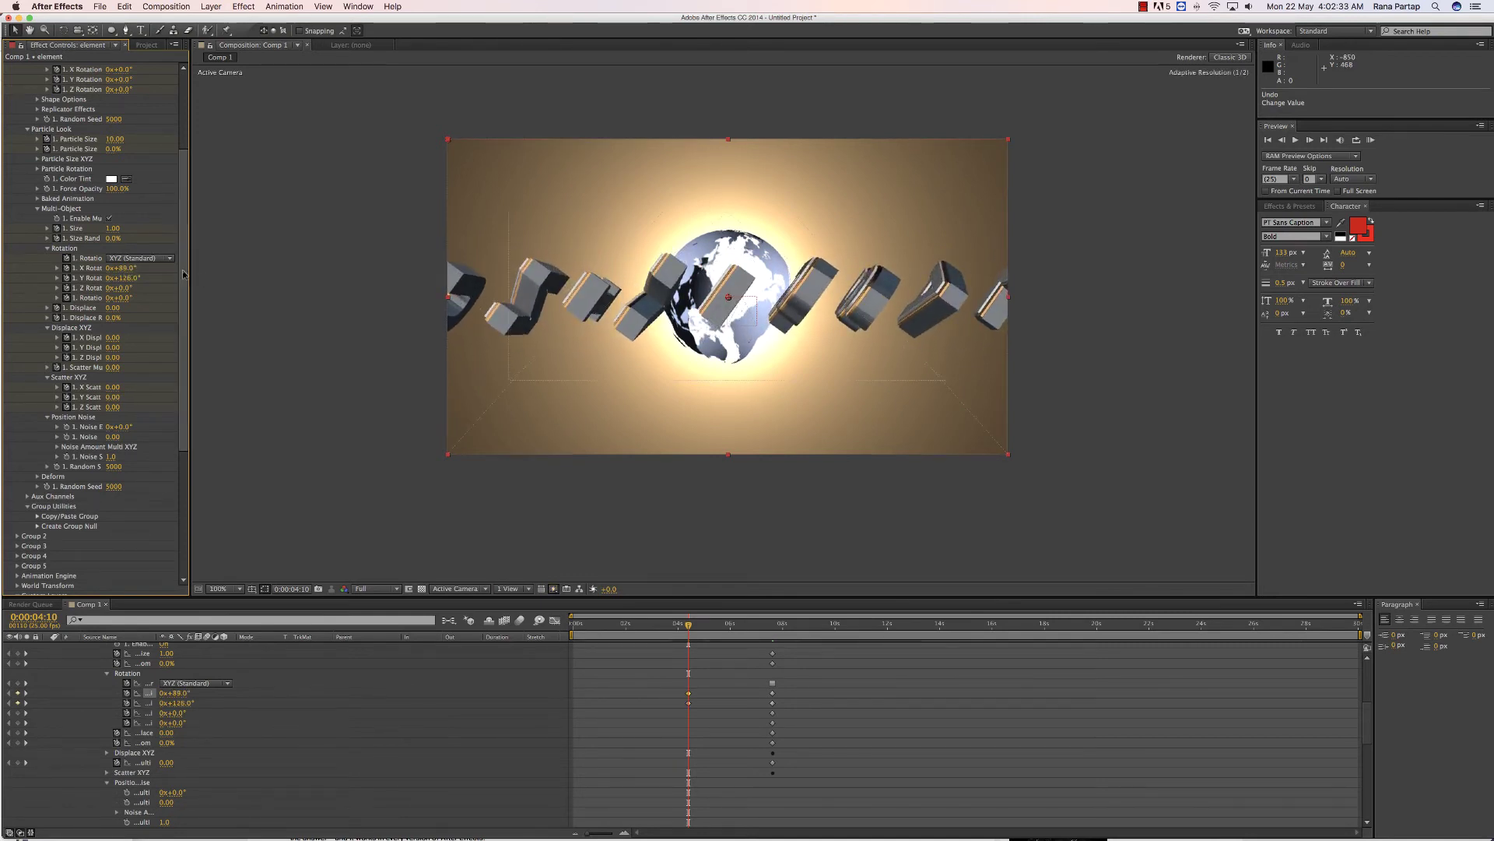
{"action": "mouse_move", "coordinate": [700, 638]}
{"action": "left_mouse_down"}
{"action": "mouse_move", "coordinate": [729, 632]}
{"action": "mouse_move", "coordinate": [688, 638]}
{"action": "left_mouse_up"}
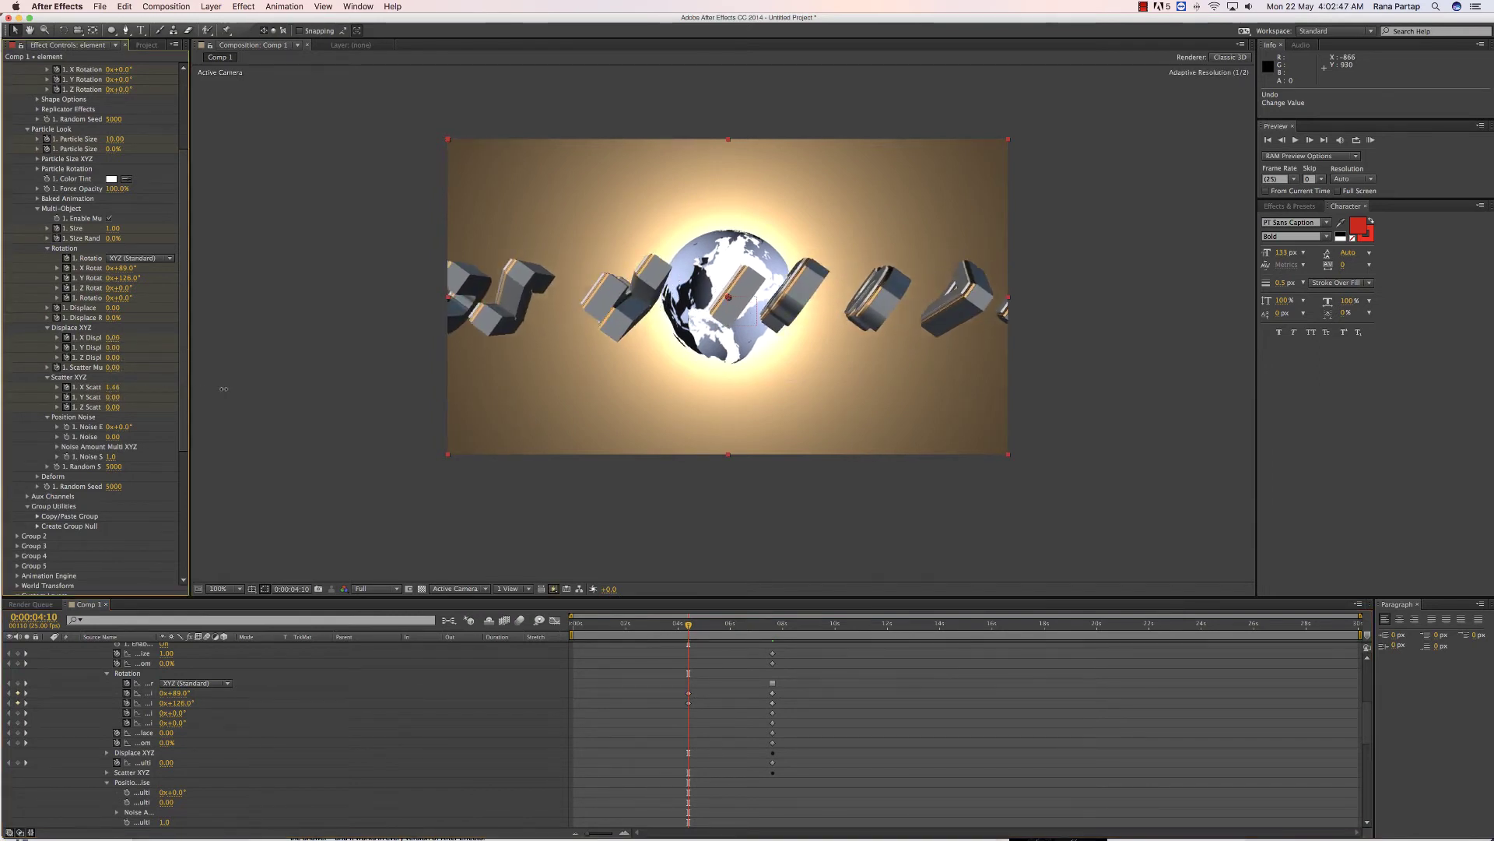
Step: Spin the letters further and push their starting Position Z from -1780 to -2740
{"action": "left_click_drag", "start_coordinate": [114, 397], "coordinate": [174, 400]}
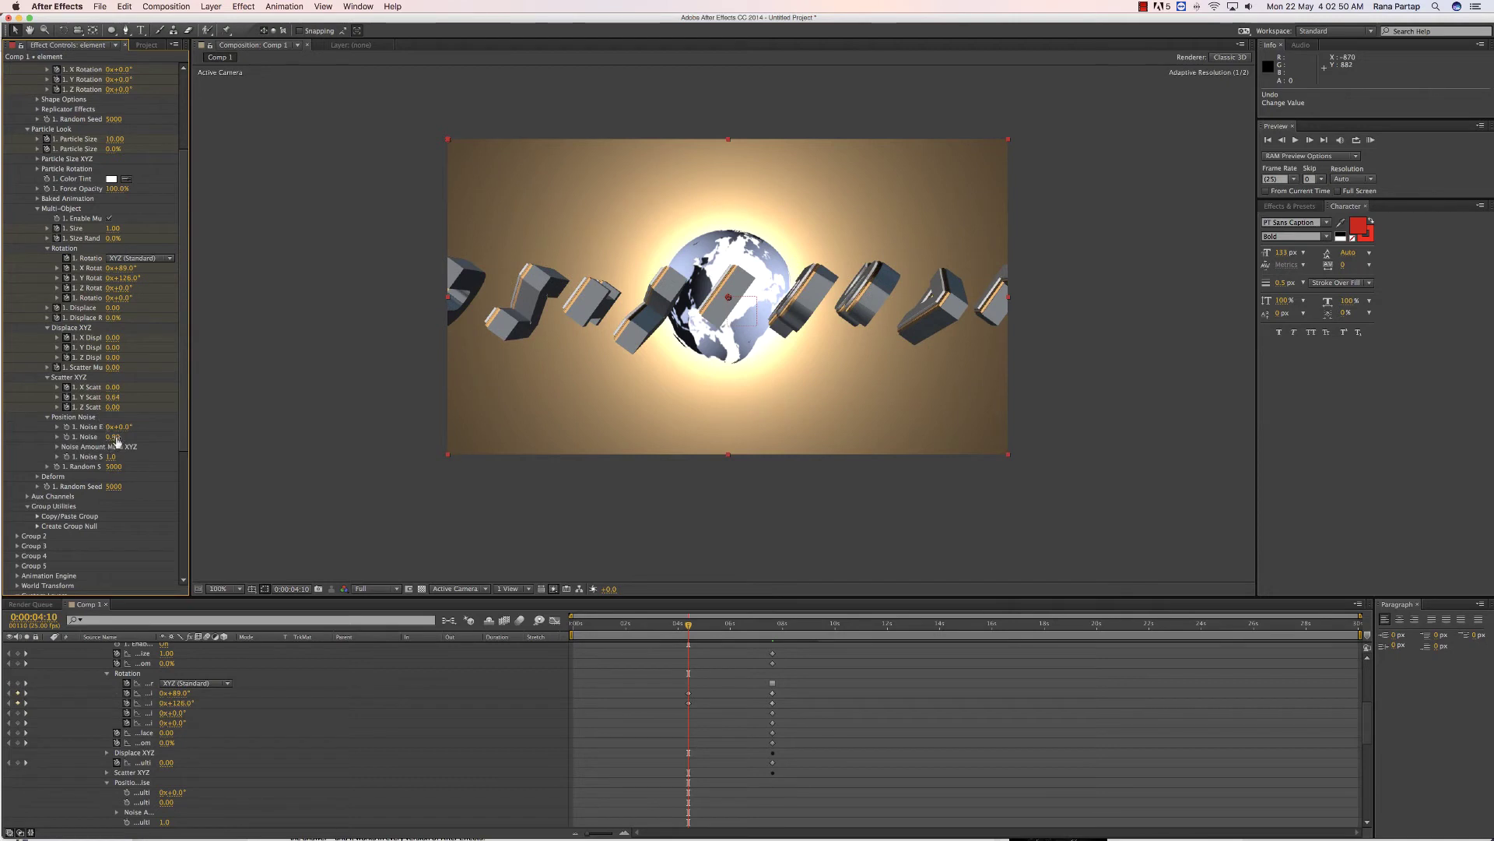
{"action": "key", "text": "super+z"}
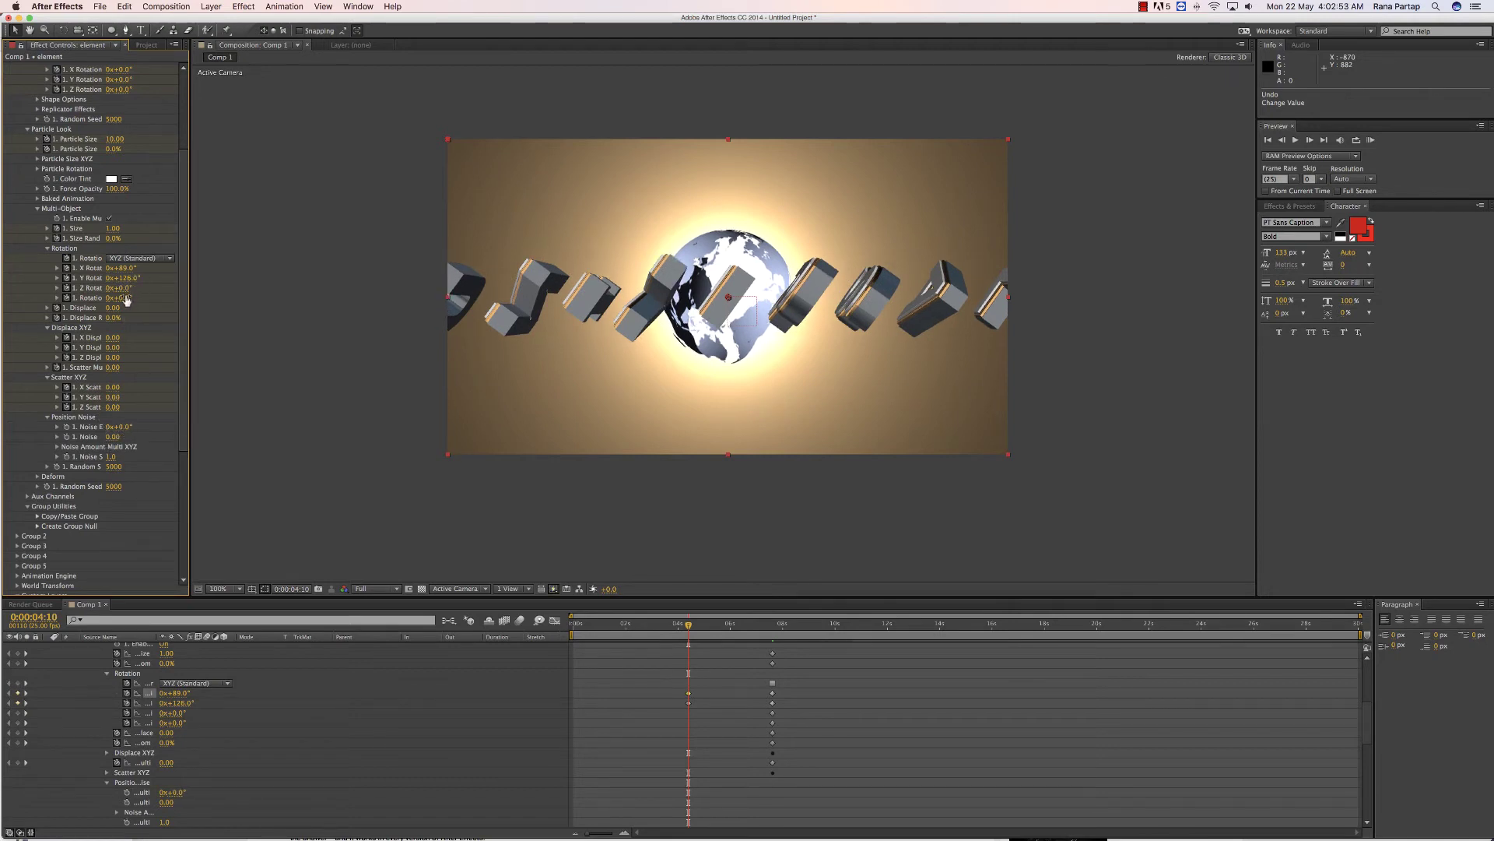
{"action": "left_click_drag", "start_coordinate": [127, 301], "coordinate": [243, 299]}
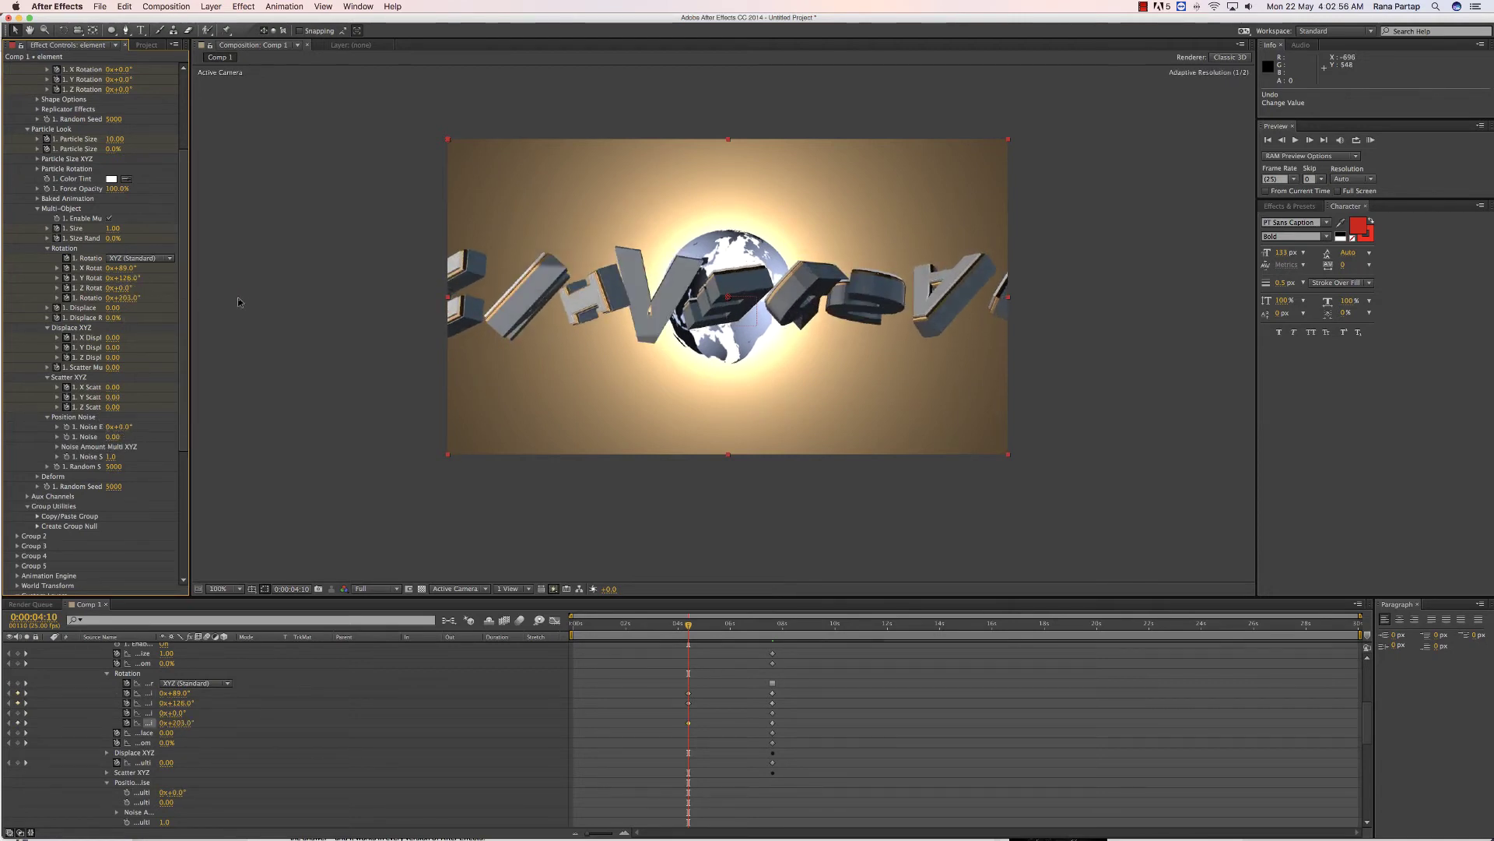
{"action": "scroll", "coordinate": [132, 171], "scroll_direction": "up", "scroll_amount": 3}
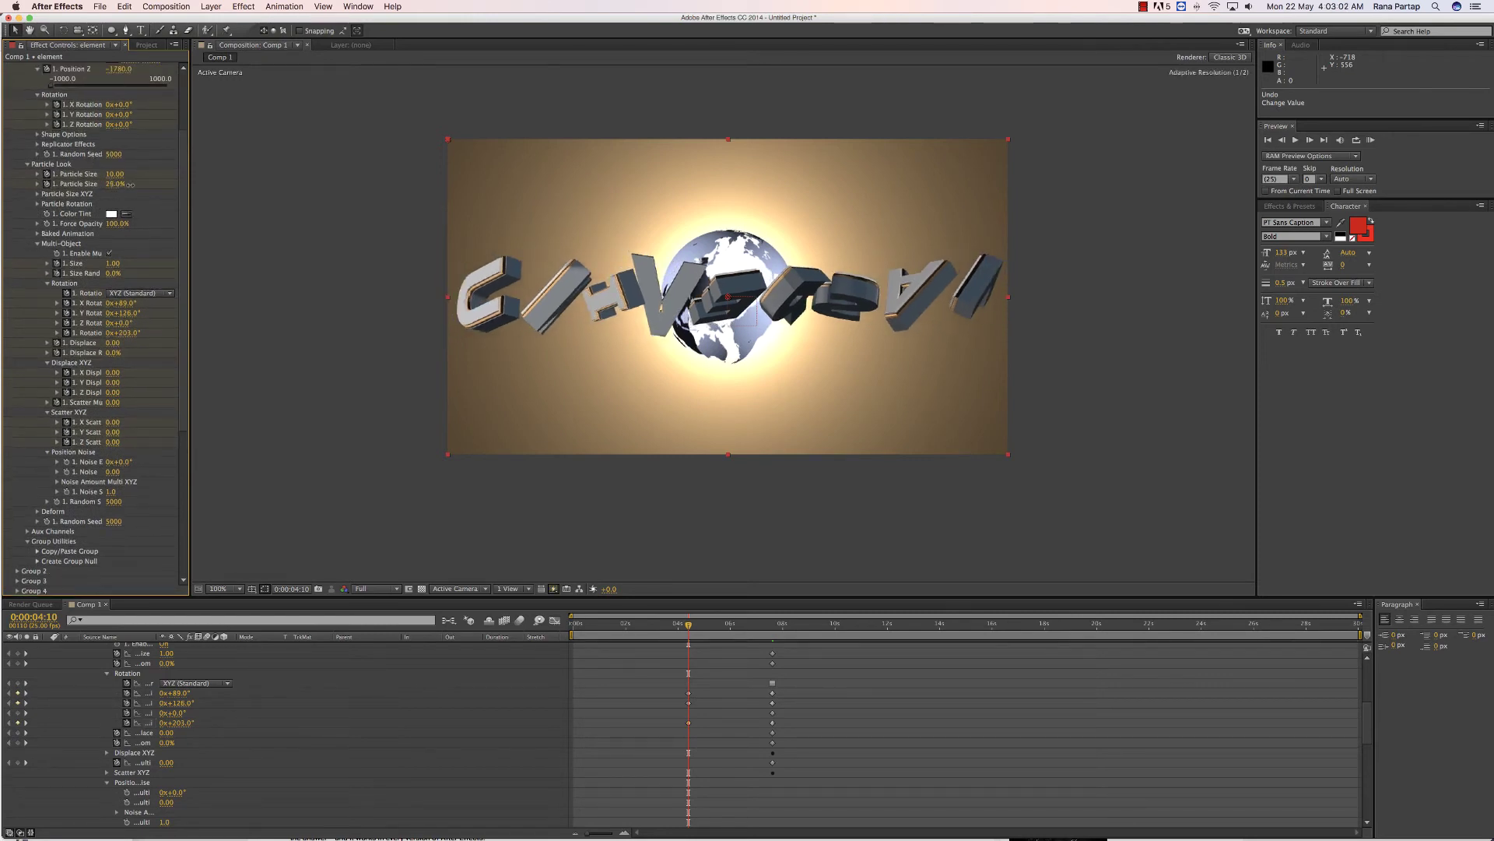
{"action": "scroll", "coordinate": [133, 188], "scroll_direction": "up", "scroll_amount": 2}
{"action": "scroll", "coordinate": [133, 187], "scroll_direction": "up", "scroll_amount": 2}
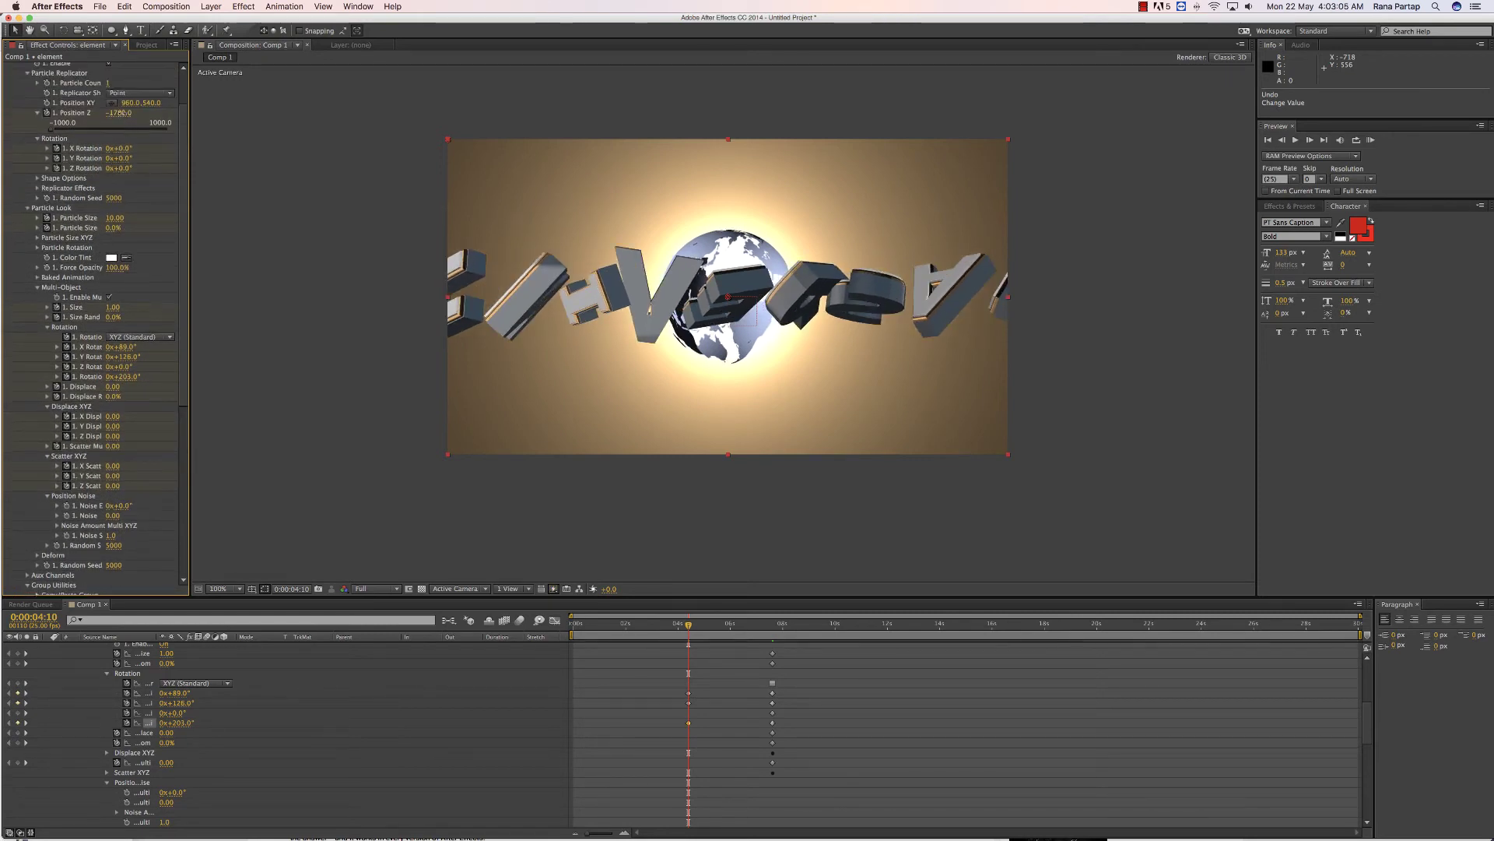
{"action": "left_click_drag", "start_coordinate": [121, 113], "coordinate": [78, 123]}
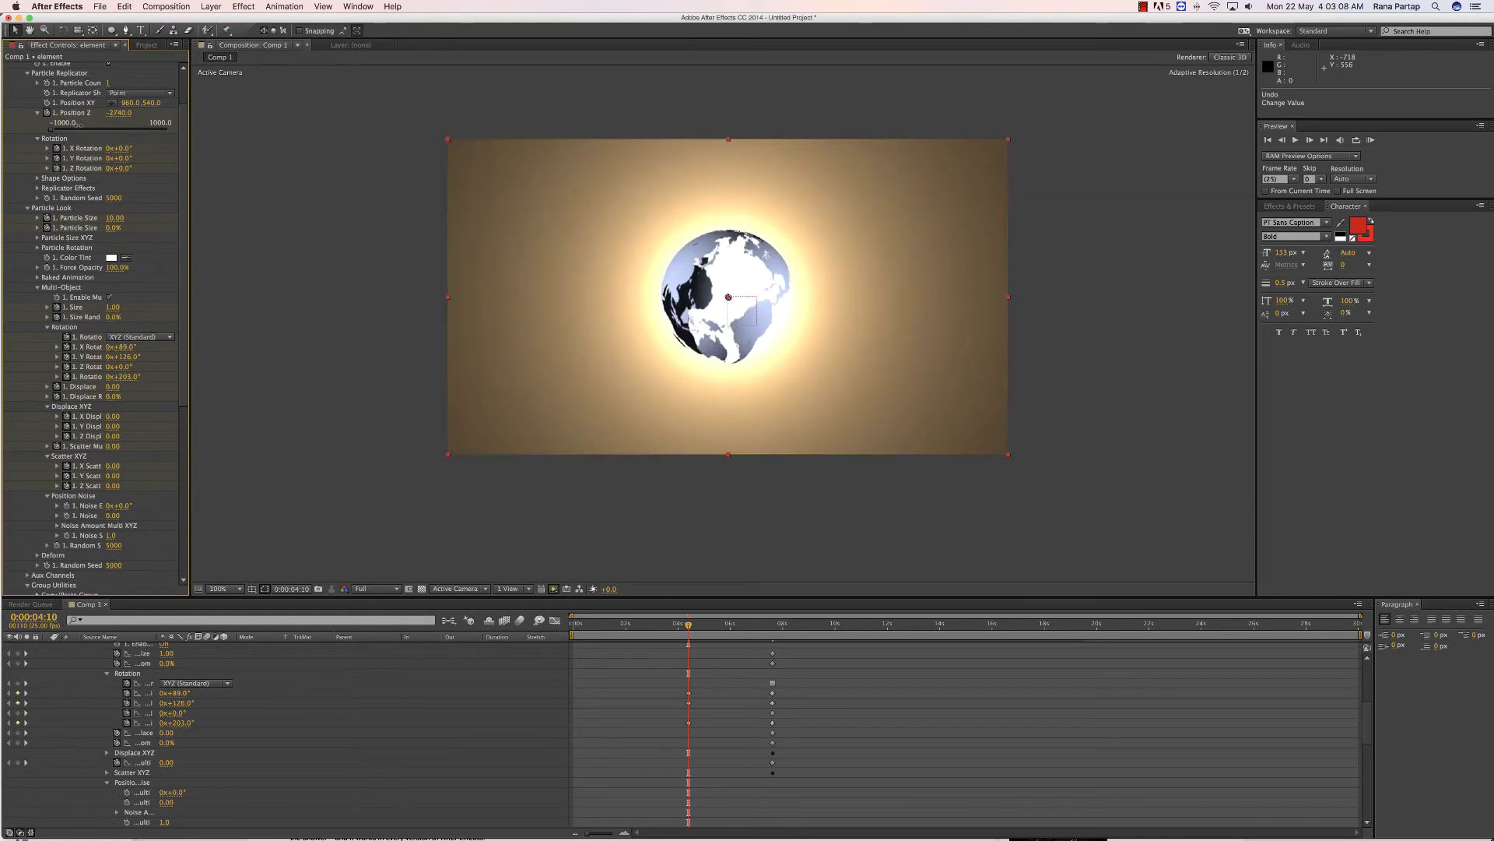
Step: Preview the fly-in, lower the UNIVERSAL title slightly via Position XY, and return to about 3 seconds
{"action": "key", "text": "space"}
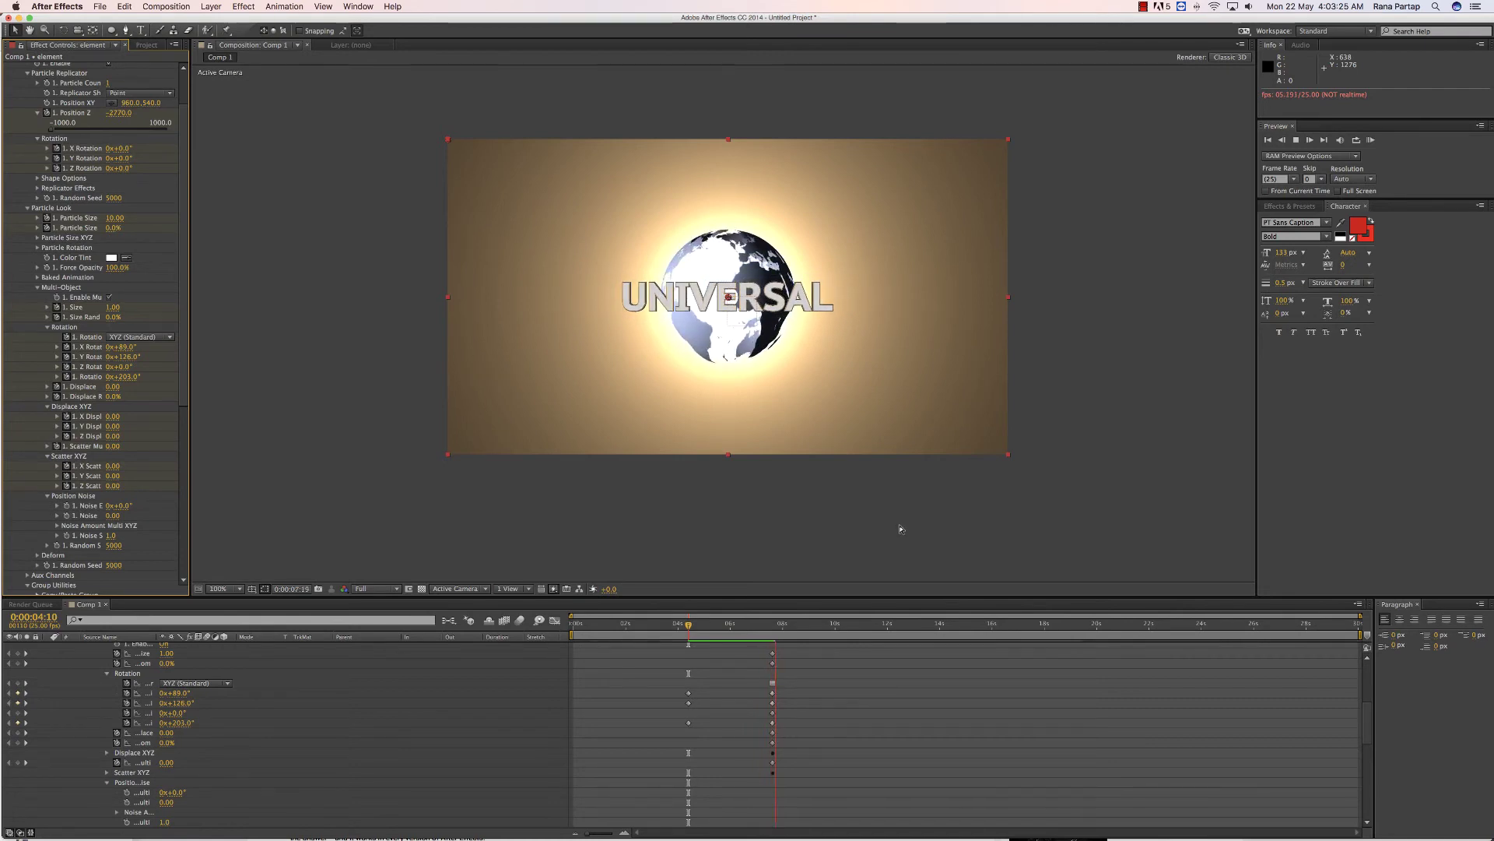
{"action": "left_click", "coordinate": [774, 629]}
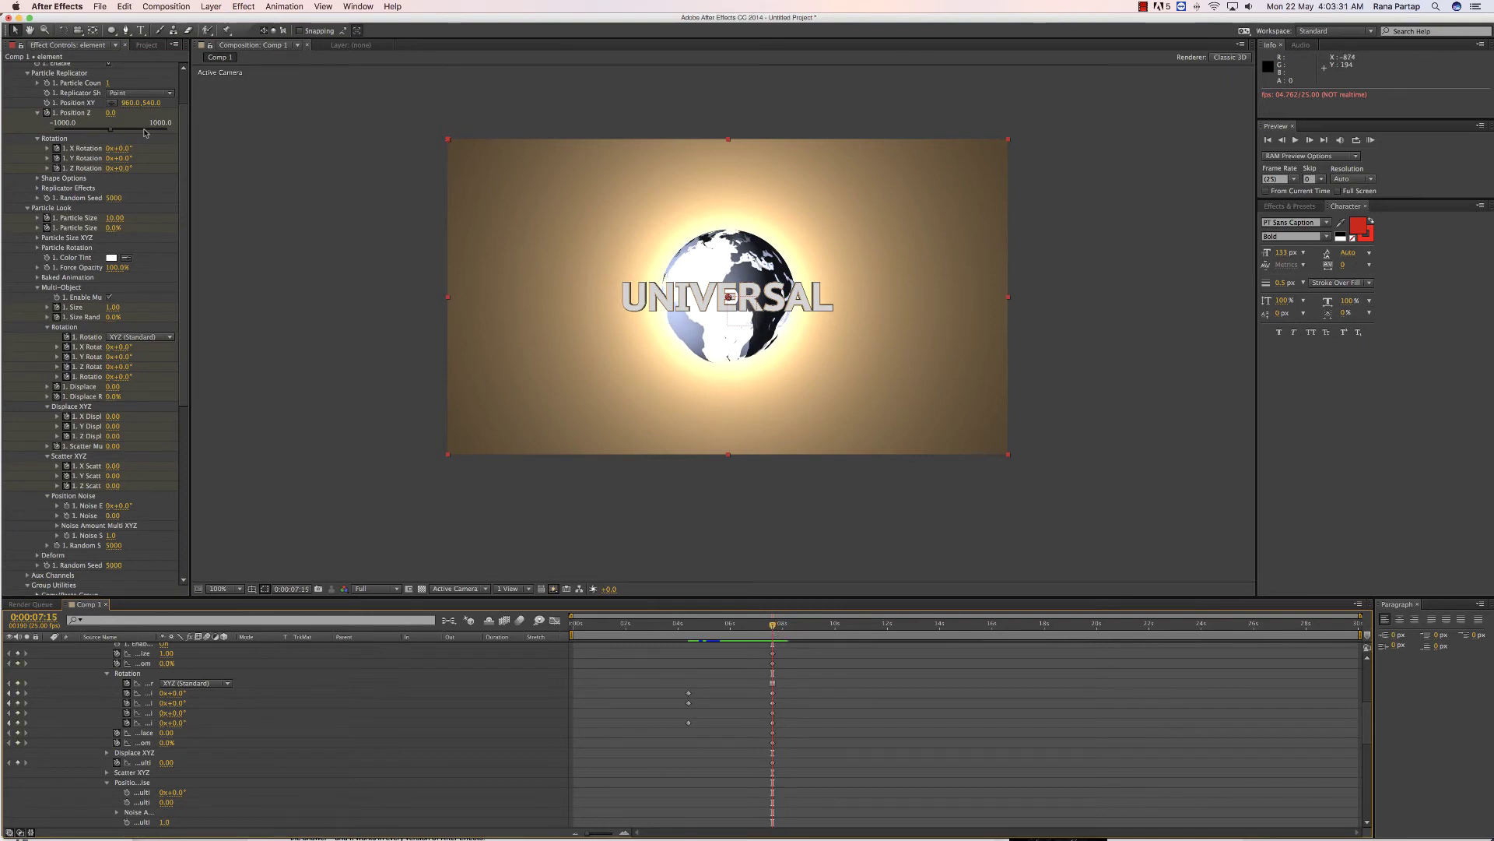
{"action": "left_click_drag", "start_coordinate": [140, 103], "coordinate": [165, 104]}
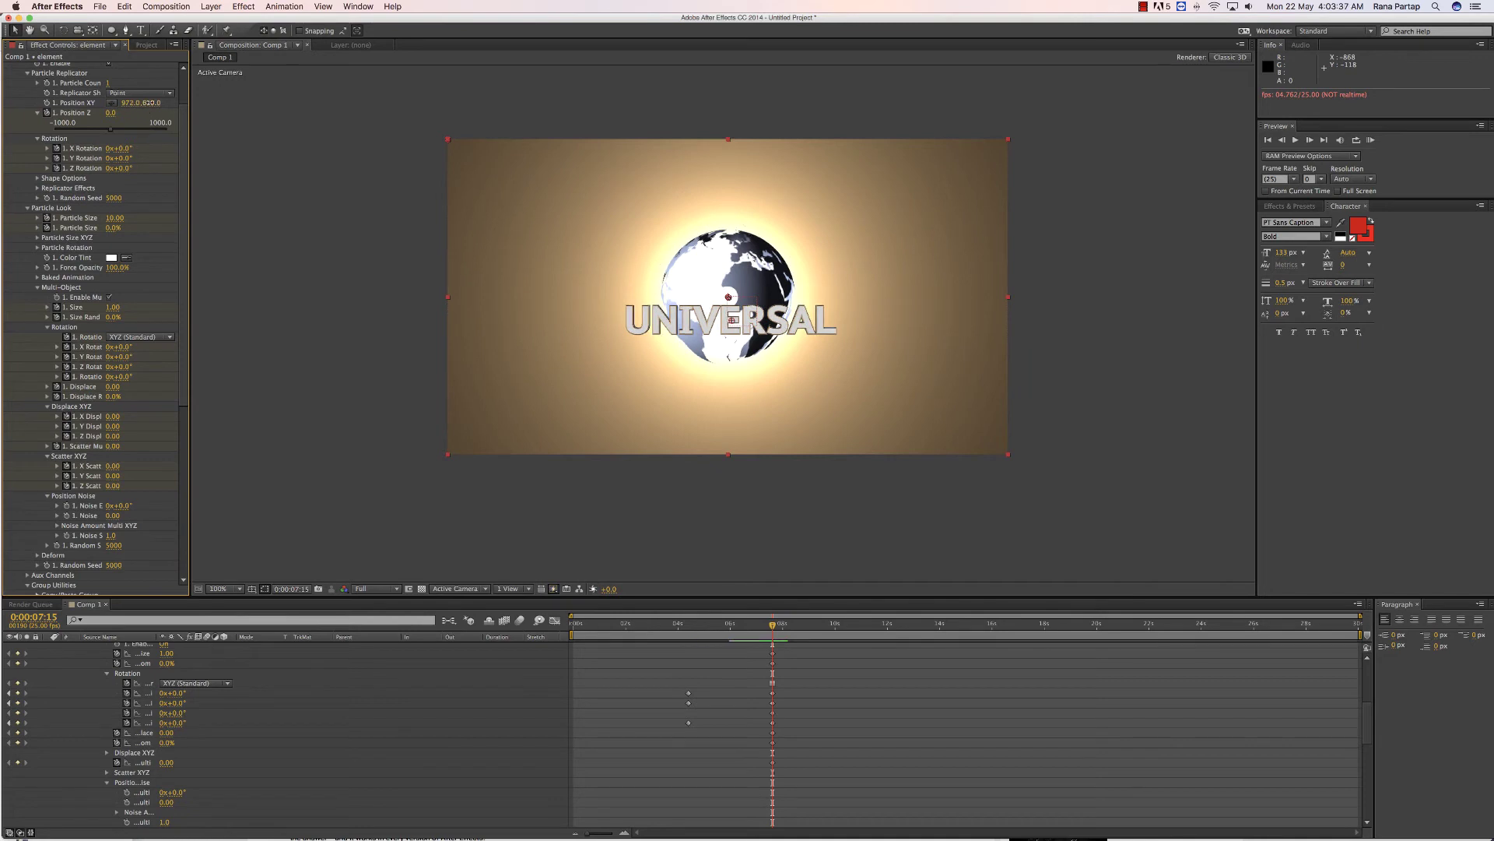
{"action": "left_click", "coordinate": [303, 249]}
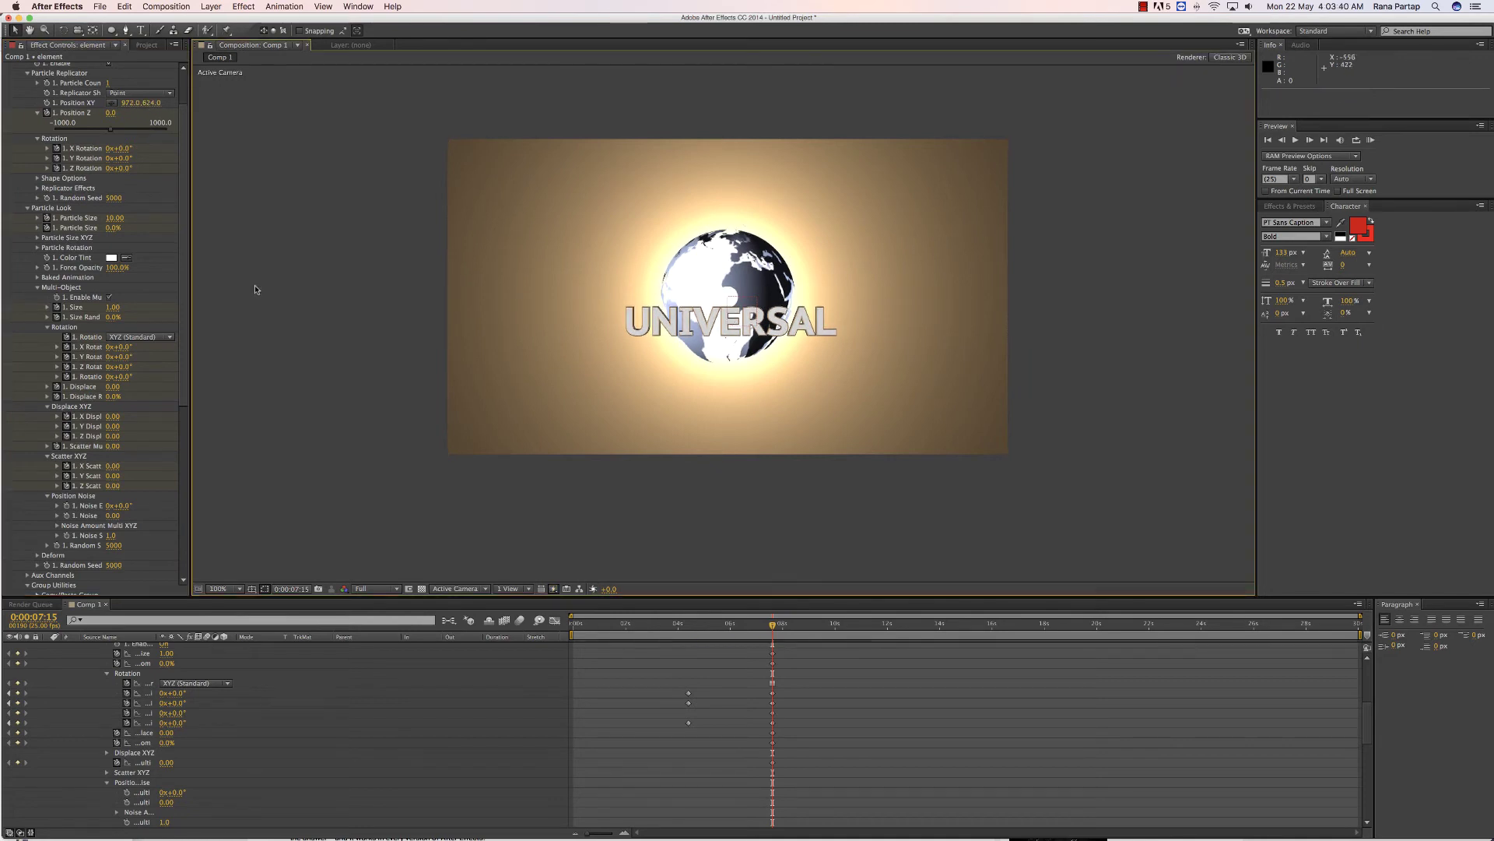
{"action": "mouse_move", "coordinate": [755, 626]}
{"action": "left_mouse_down"}
{"action": "mouse_move", "coordinate": [671, 637]}
{"action": "mouse_move", "coordinate": [692, 639]}
{"action": "left_mouse_up"}
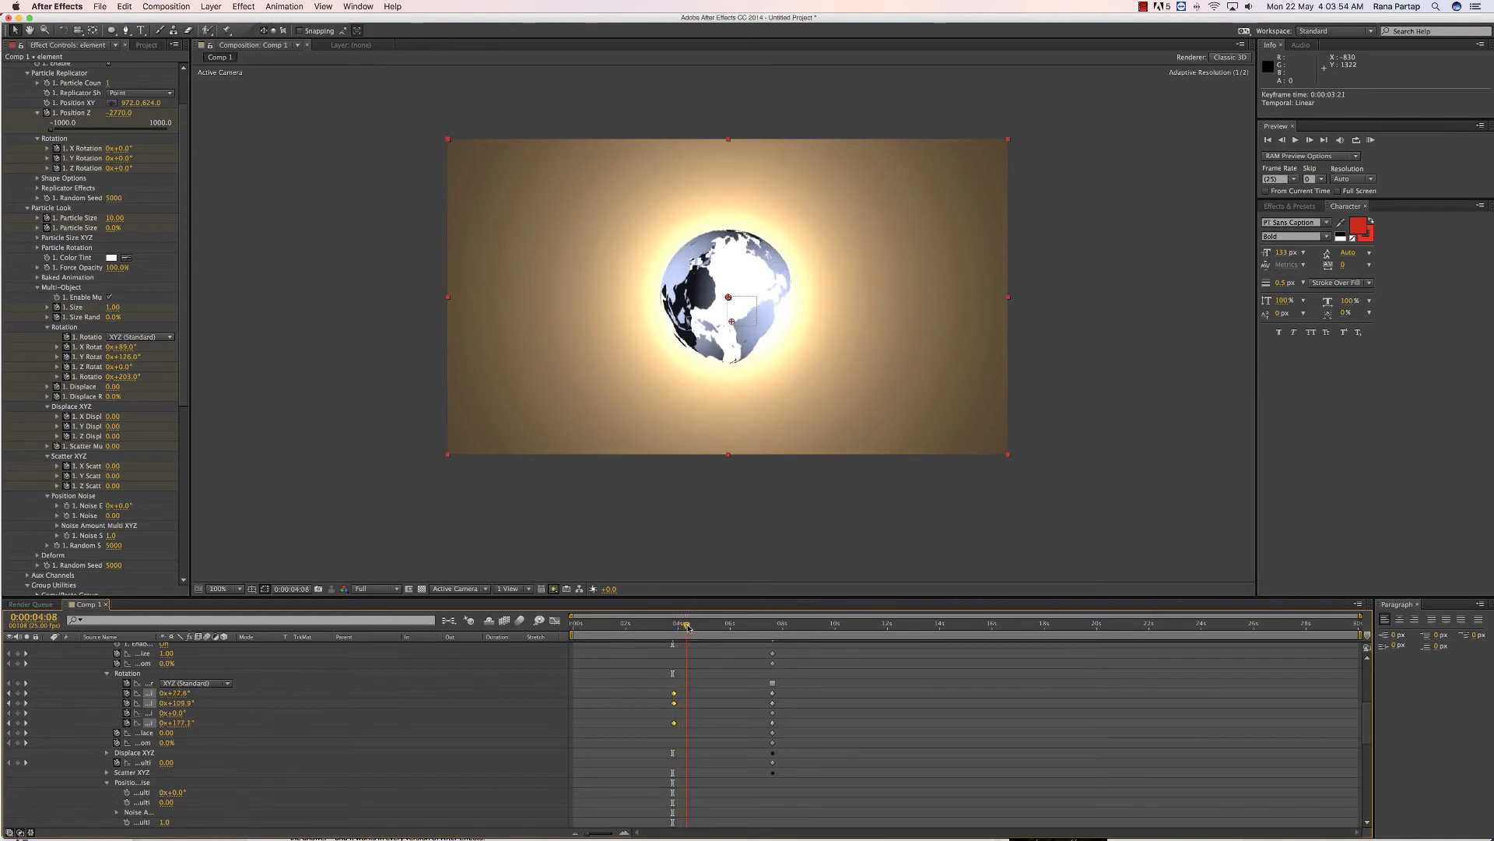
Step: Change the letters' Position Z from -2500 to -2550, preview, and end the work area at 8:15
{"action": "left_click_drag", "start_coordinate": [688, 627], "coordinate": [692, 630]}
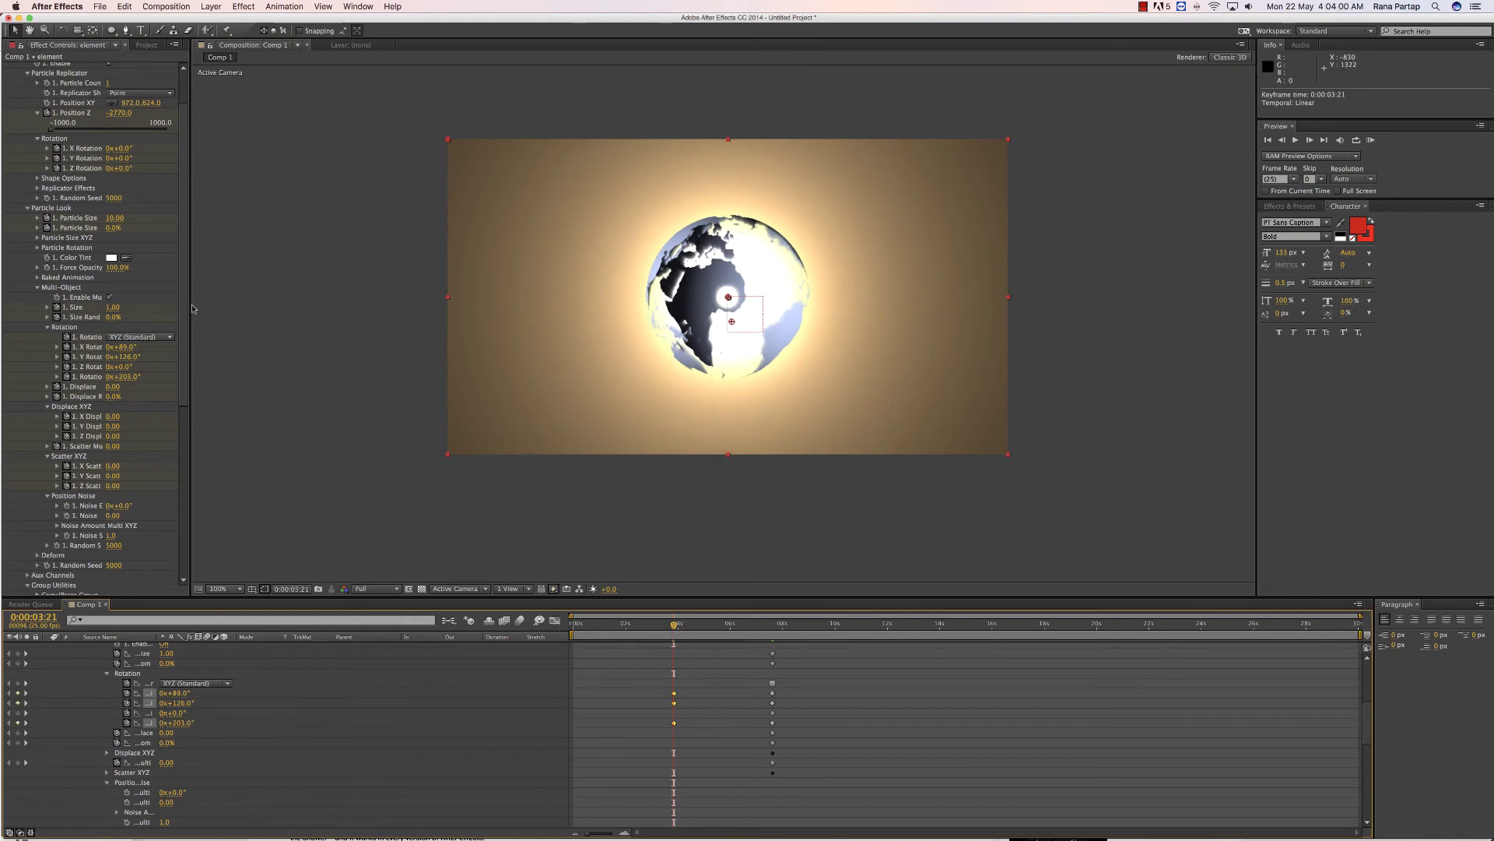
{"action": "scroll", "coordinate": [132, 177], "scroll_direction": "up", "scroll_amount": 1}
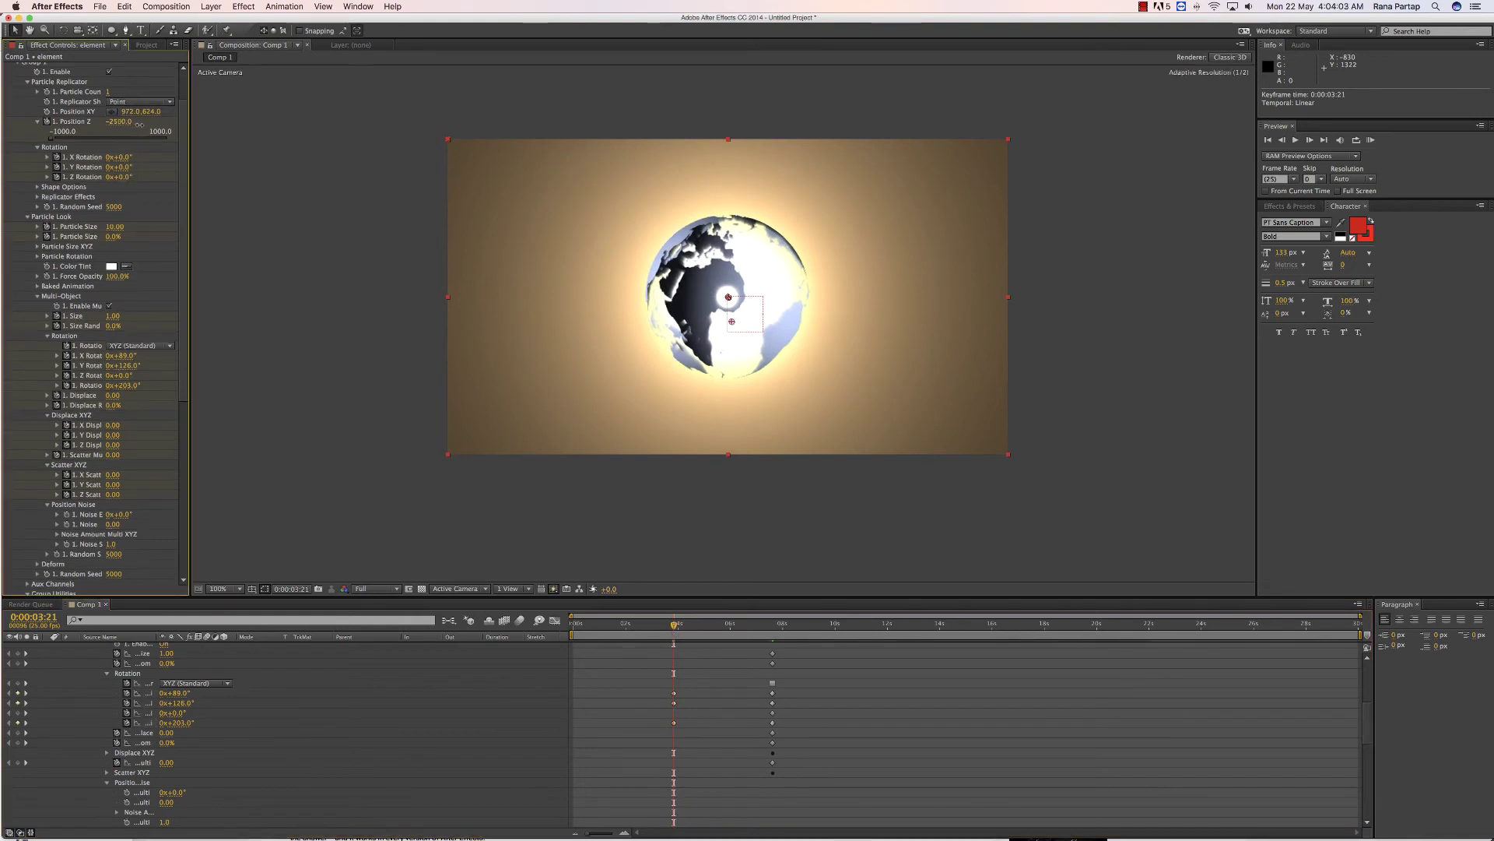
{"action": "left_click_drag", "start_coordinate": [139, 125], "coordinate": [136, 128]}
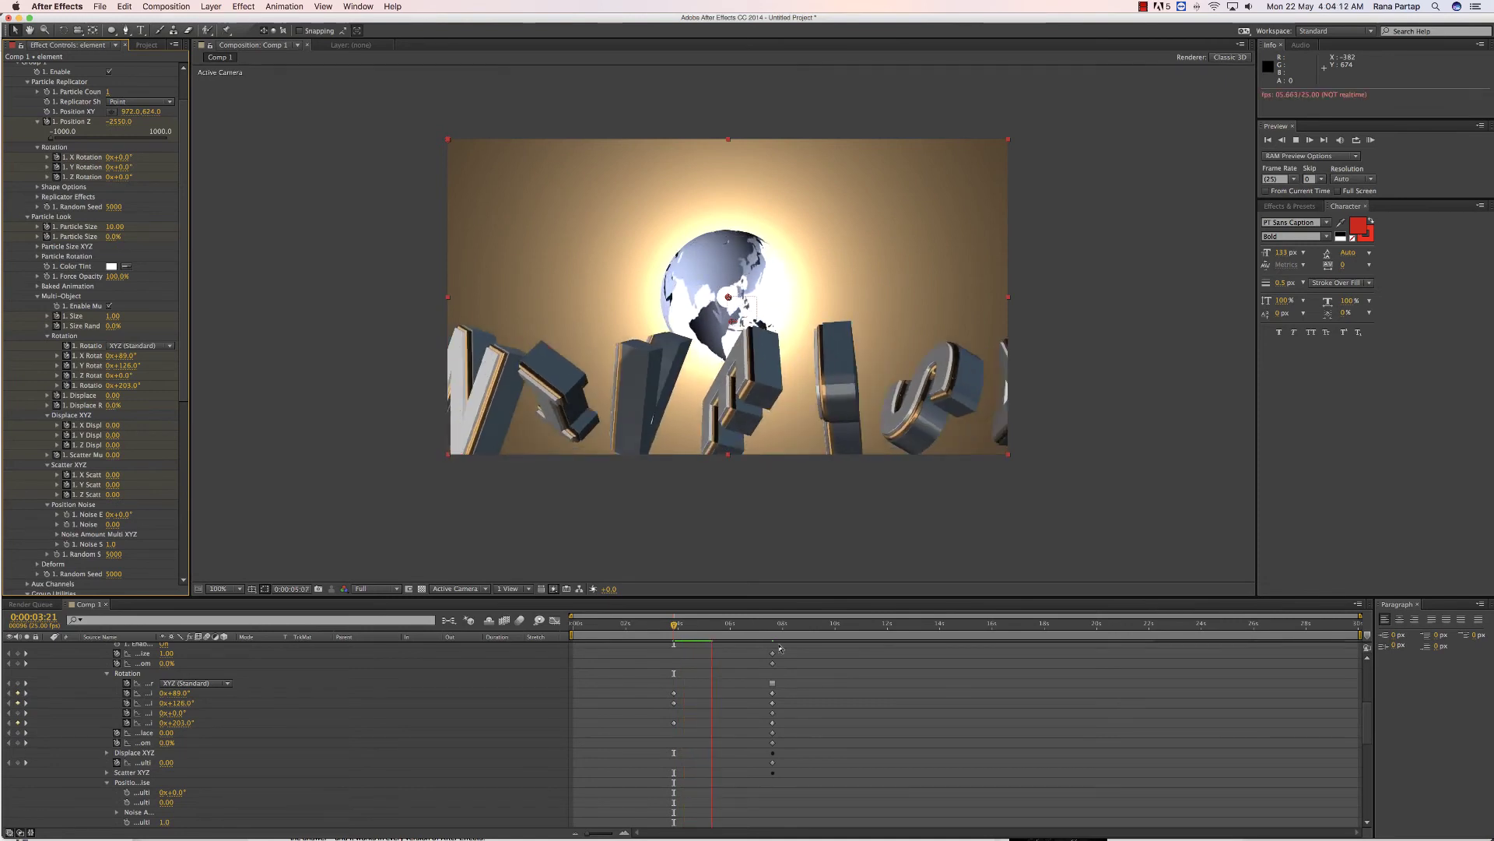
{"action": "left_click", "coordinate": [765, 542]}
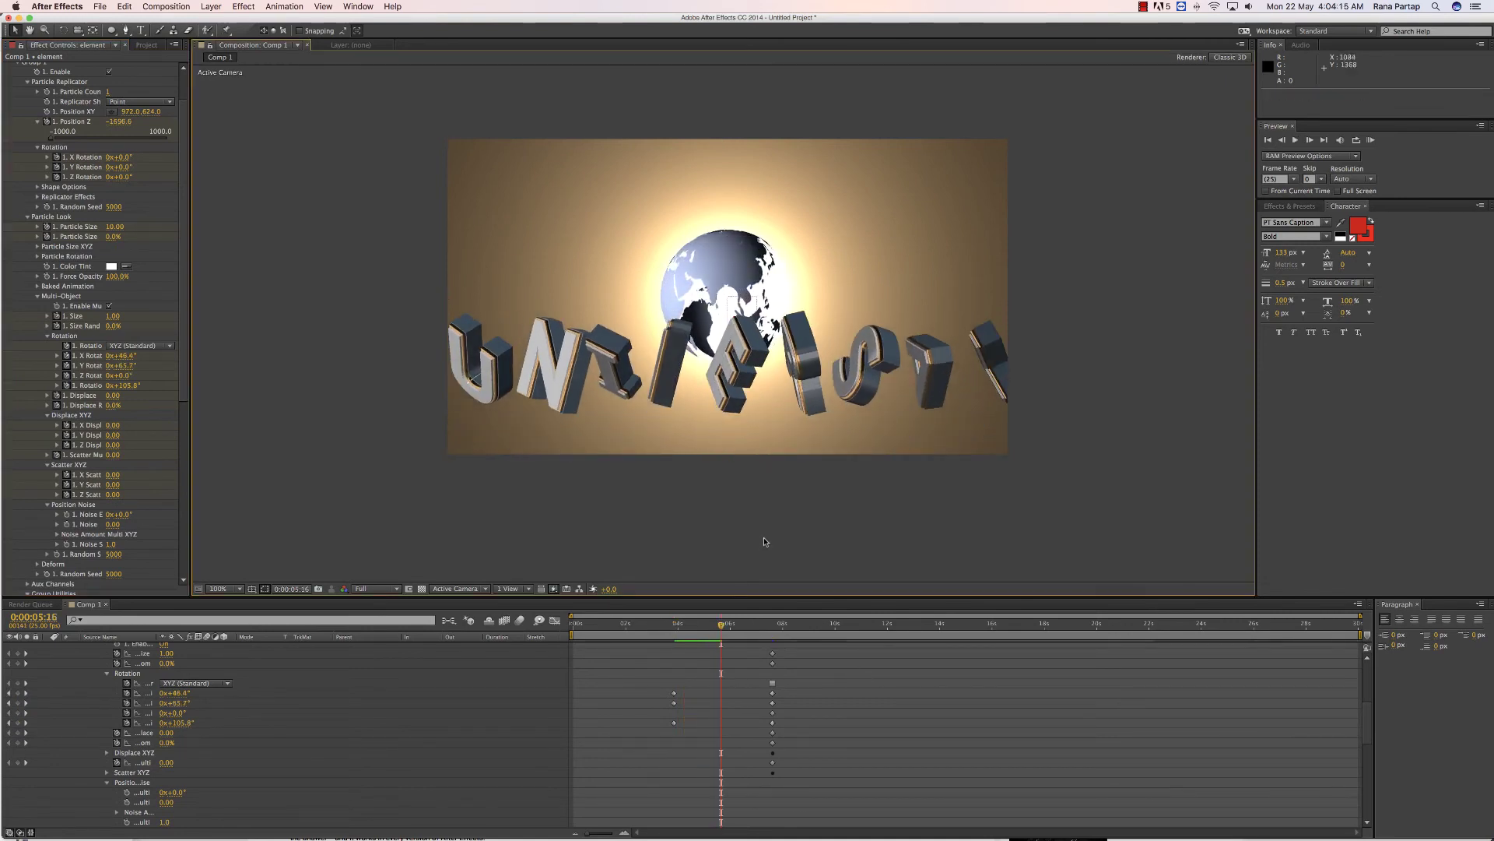
{"action": "key", "text": "space"}
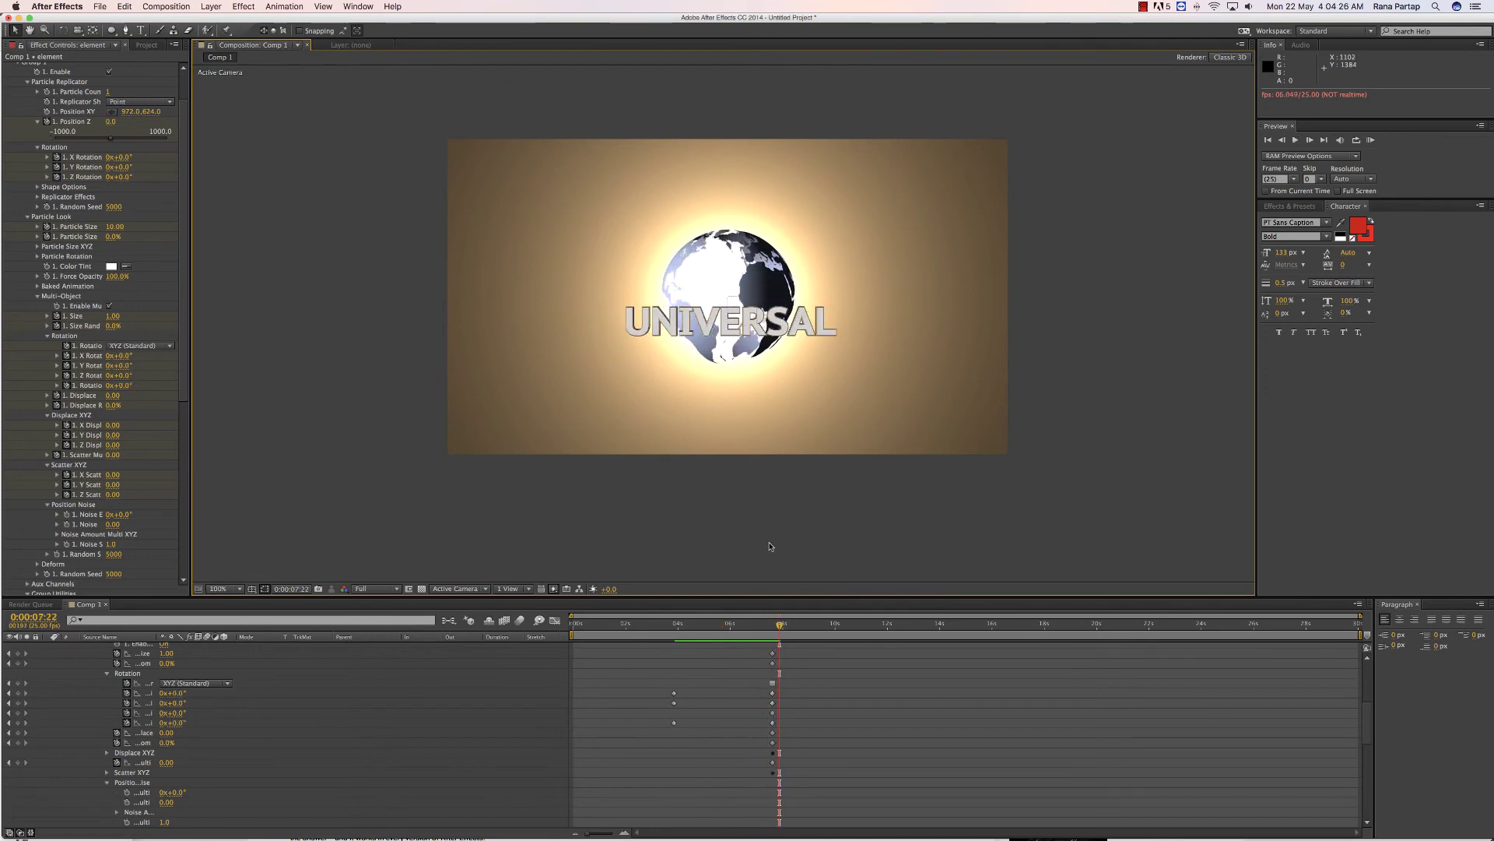
{"action": "left_click_drag", "start_coordinate": [779, 630], "coordinate": [783, 631]}
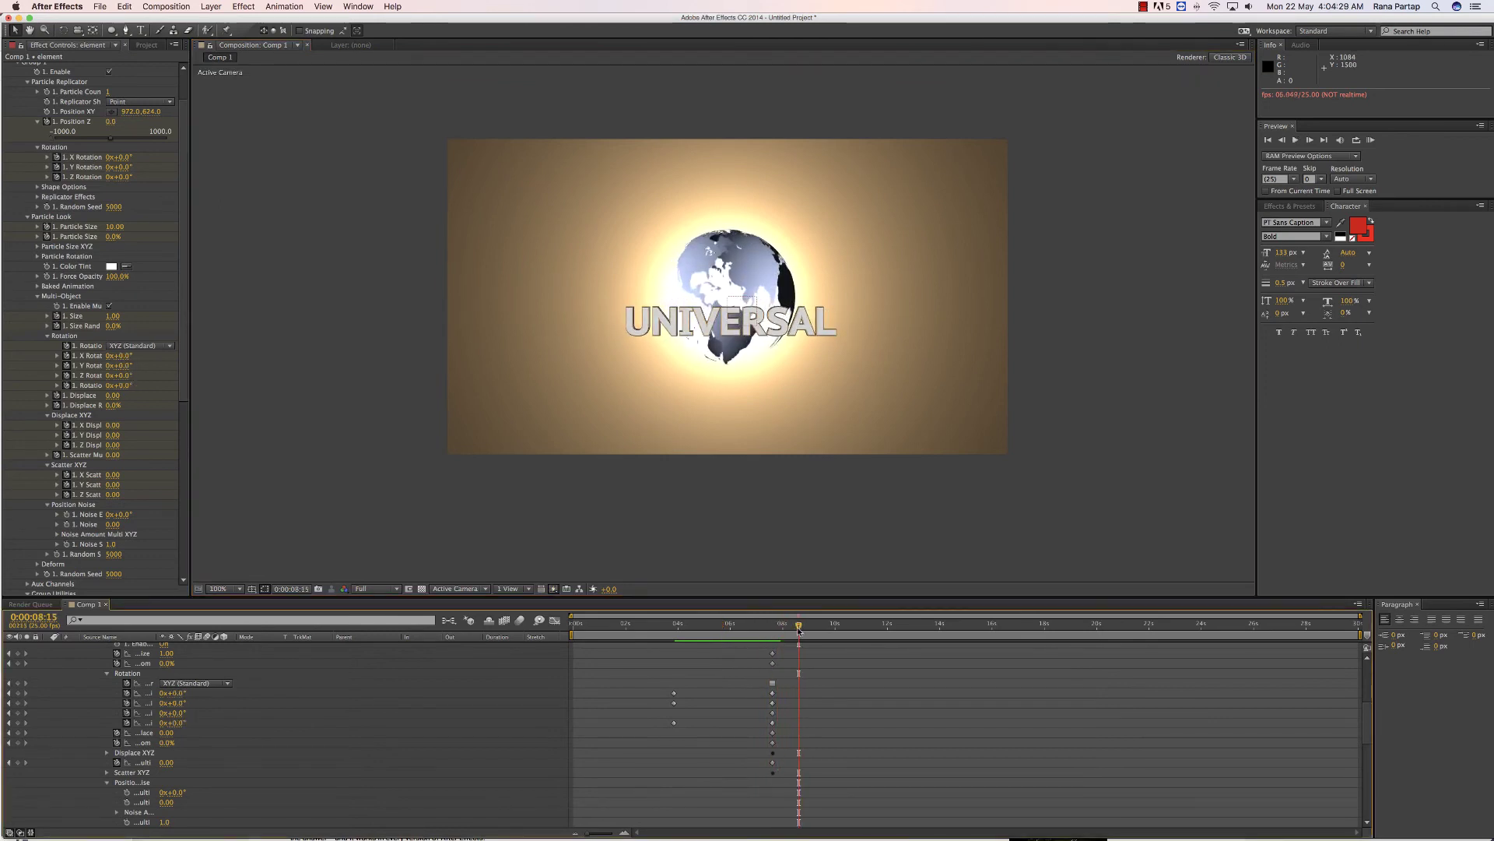
{"action": "key", "text": "n"}
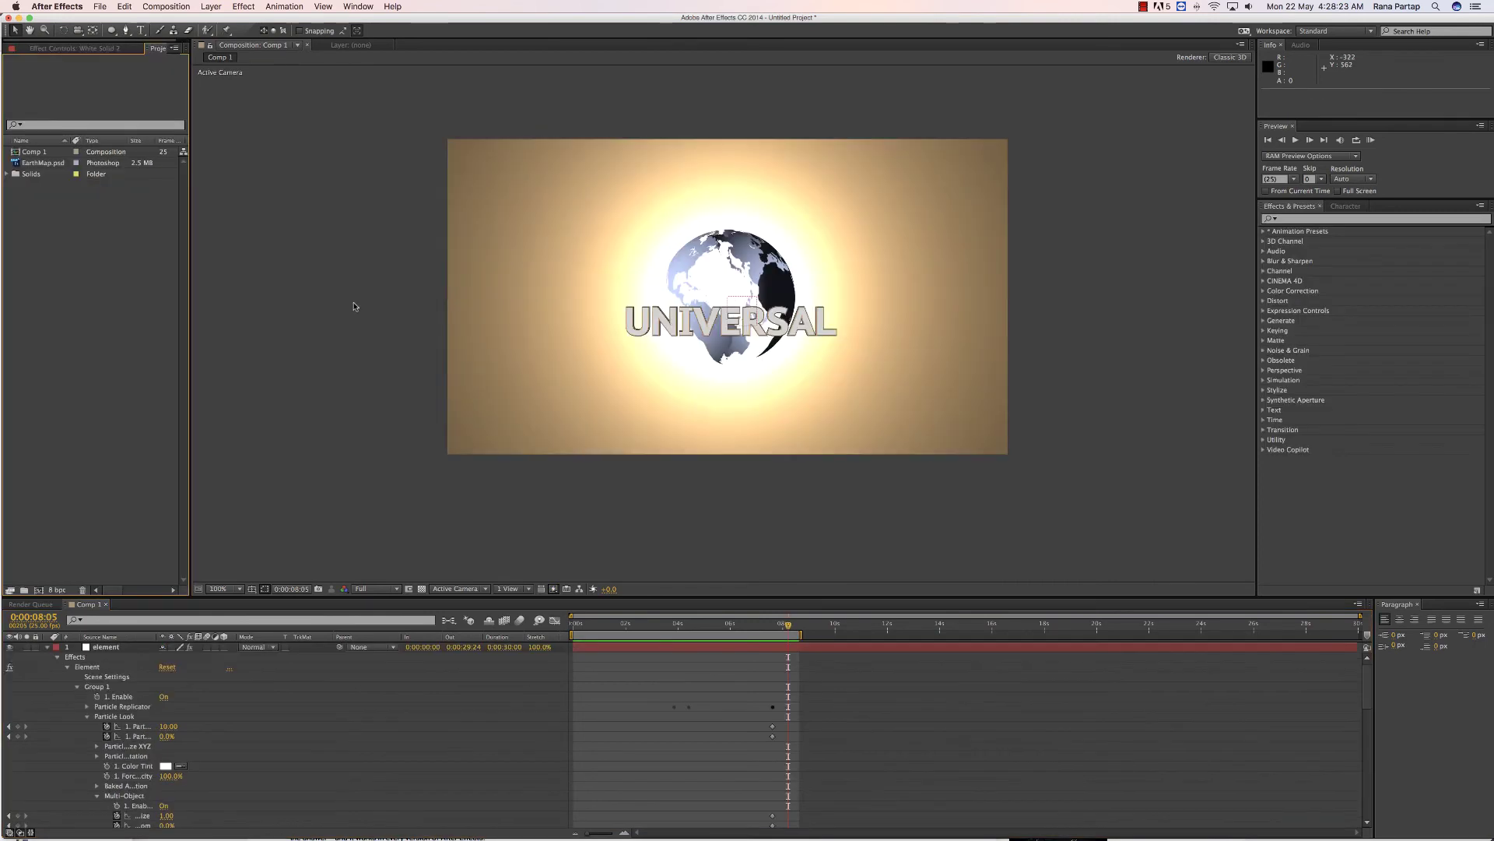
{"action": "key", "text": "space"}
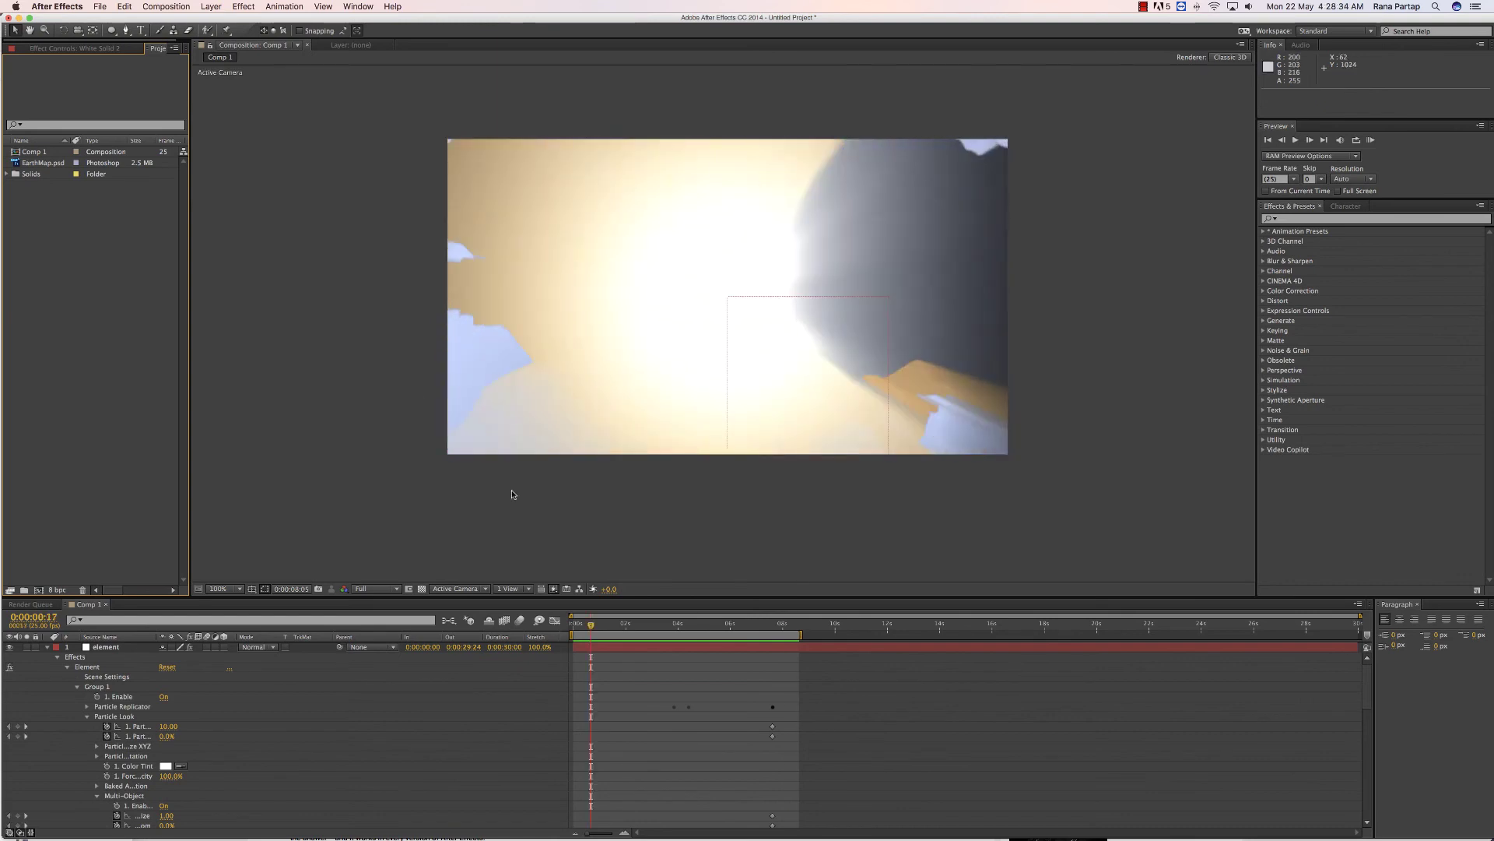
{"action": "left_click", "coordinate": [795, 627]}
Step: Import Puffy_Smoke_01.mov from the Finder smoke folder and drop it into Comp 1 as layer 2
{"action": "key", "text": "super+Tab"}
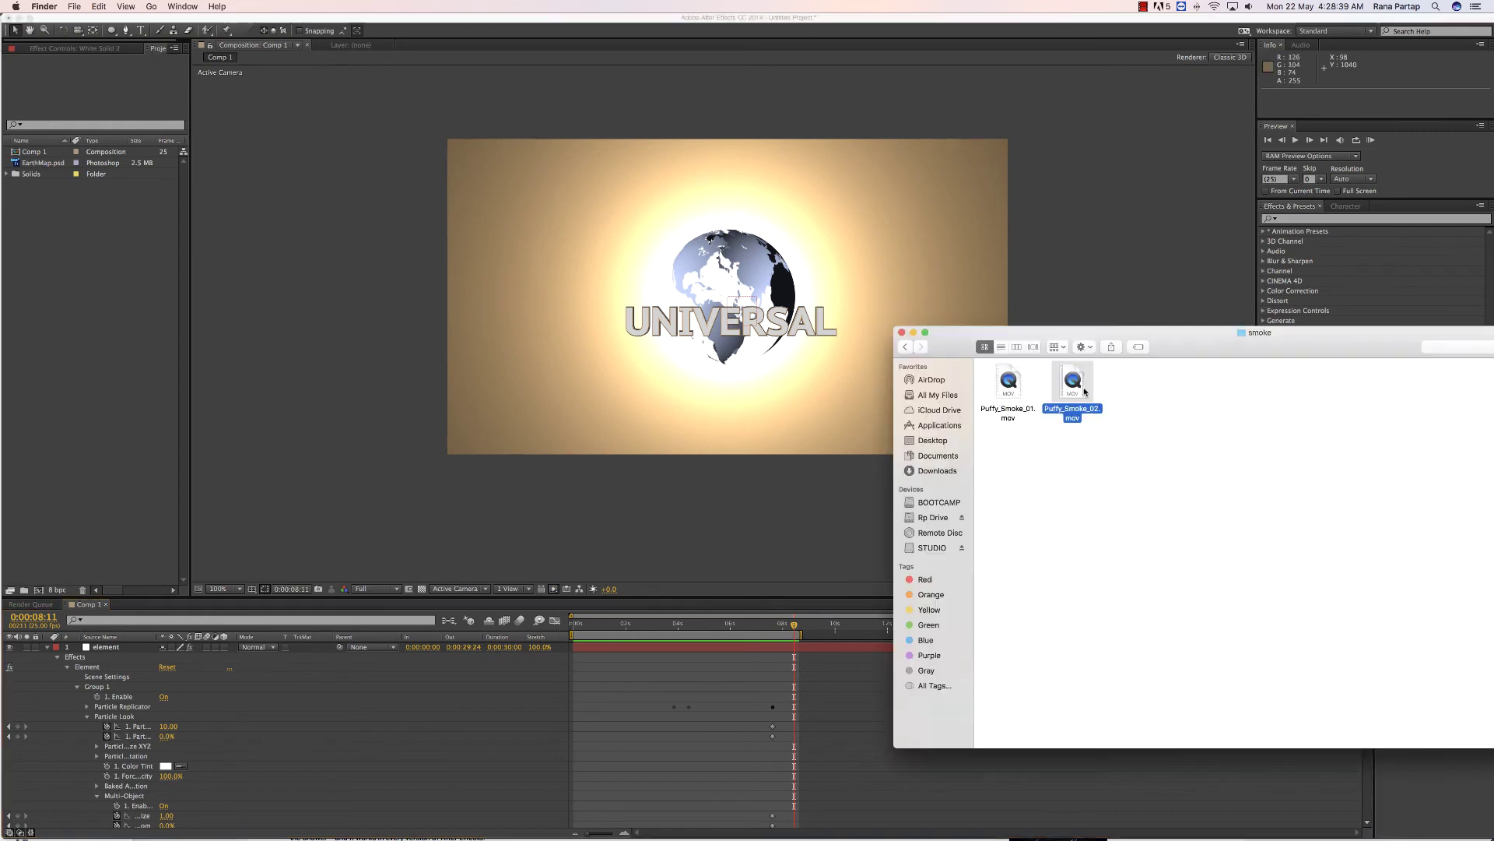
{"action": "left_click", "coordinate": [1009, 381]}
{"action": "left_click", "coordinate": [1072, 382]}
{"action": "left_click", "coordinate": [1012, 389]}
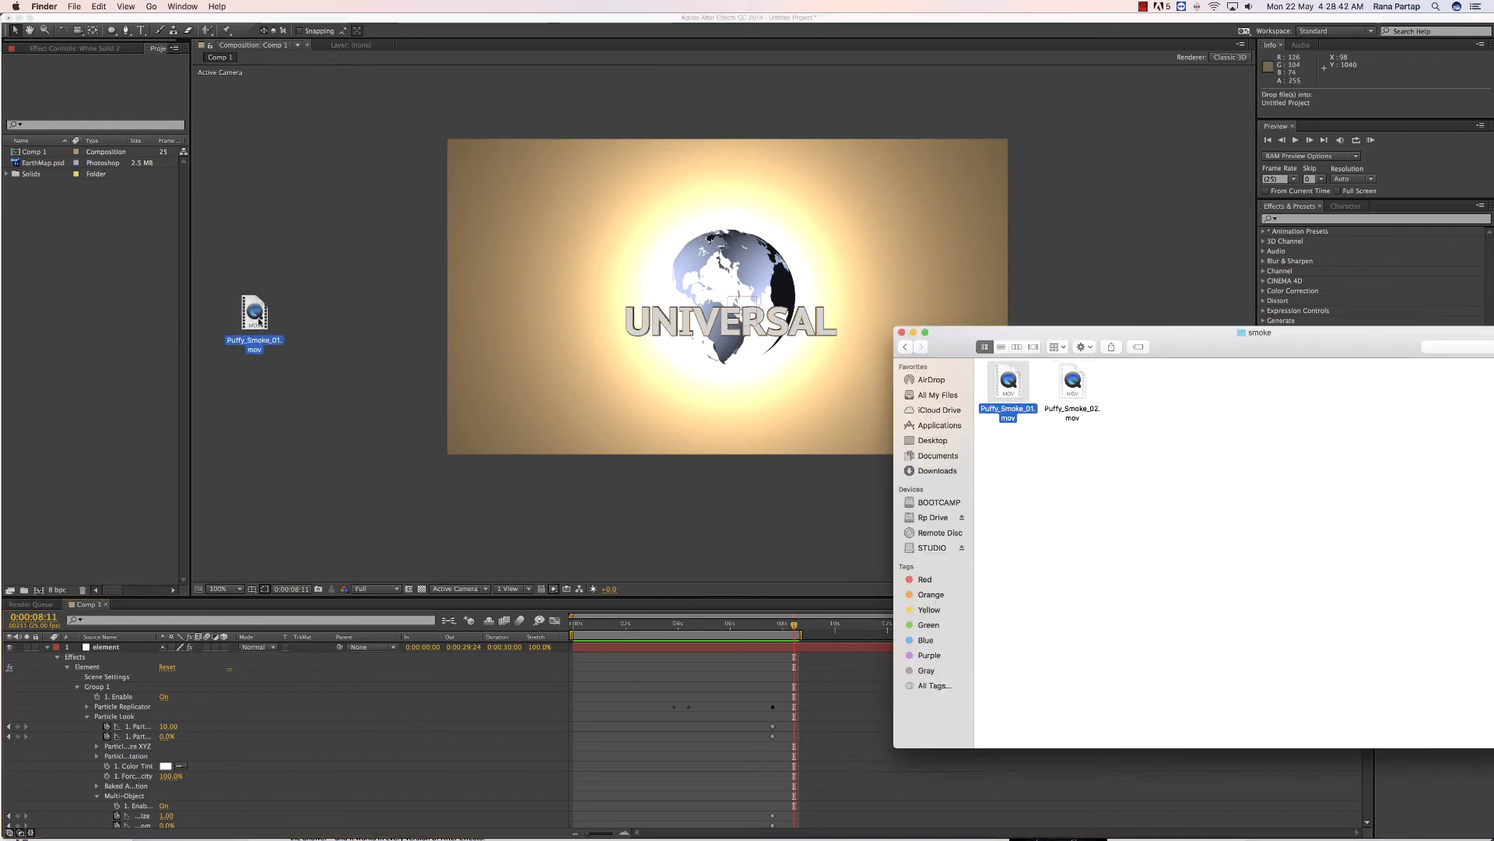
{"action": "left_click_drag", "start_coordinate": [261, 320], "coordinate": [106, 274]}
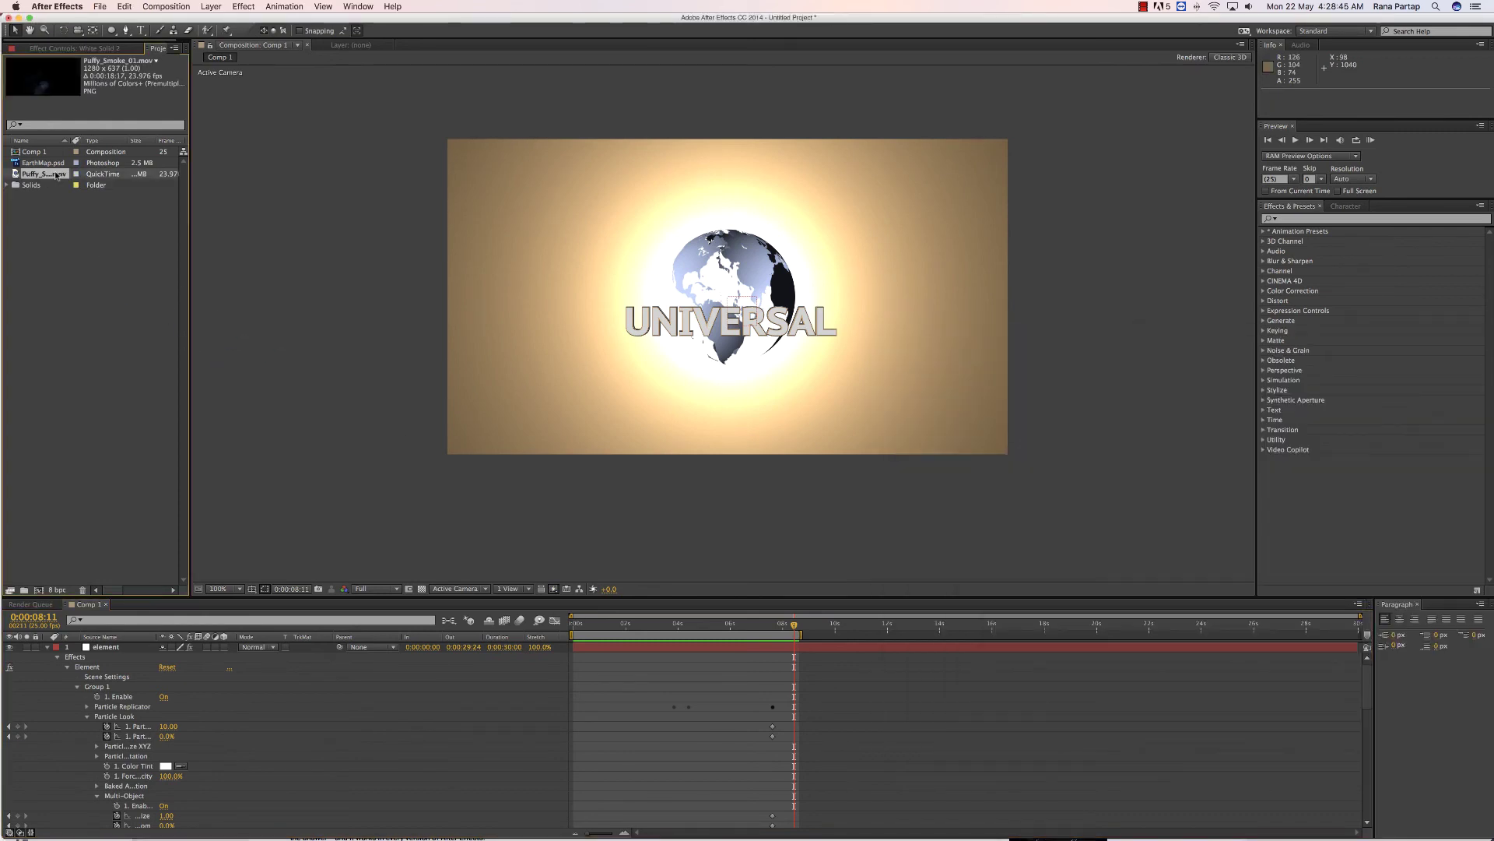
{"action": "left_click_drag", "start_coordinate": [127, 667], "coordinate": [128, 669]}
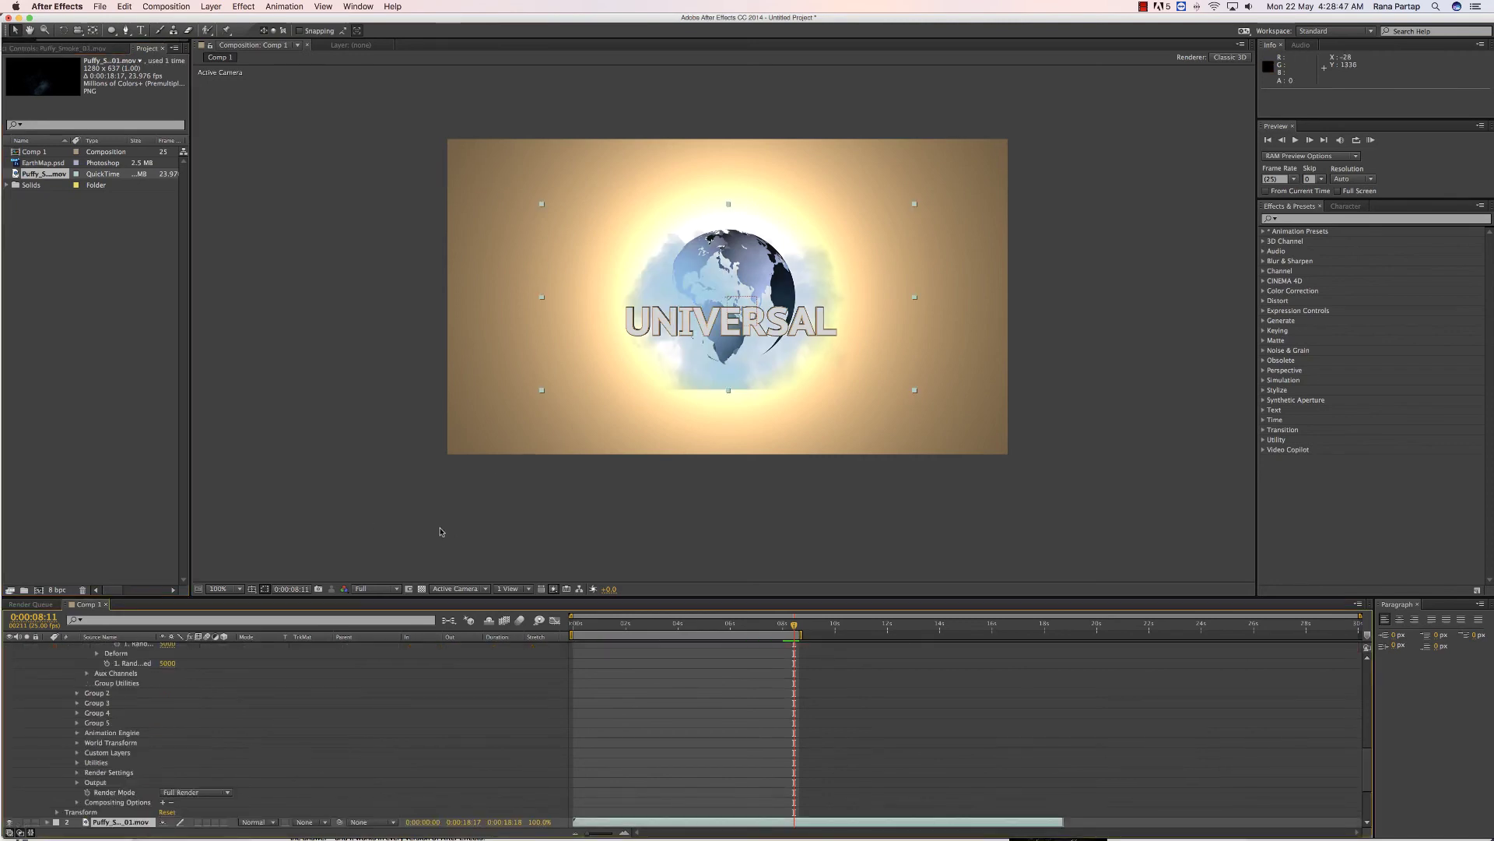
{"action": "scroll", "coordinate": [95, 763], "scroll_direction": "down", "scroll_amount": 8}
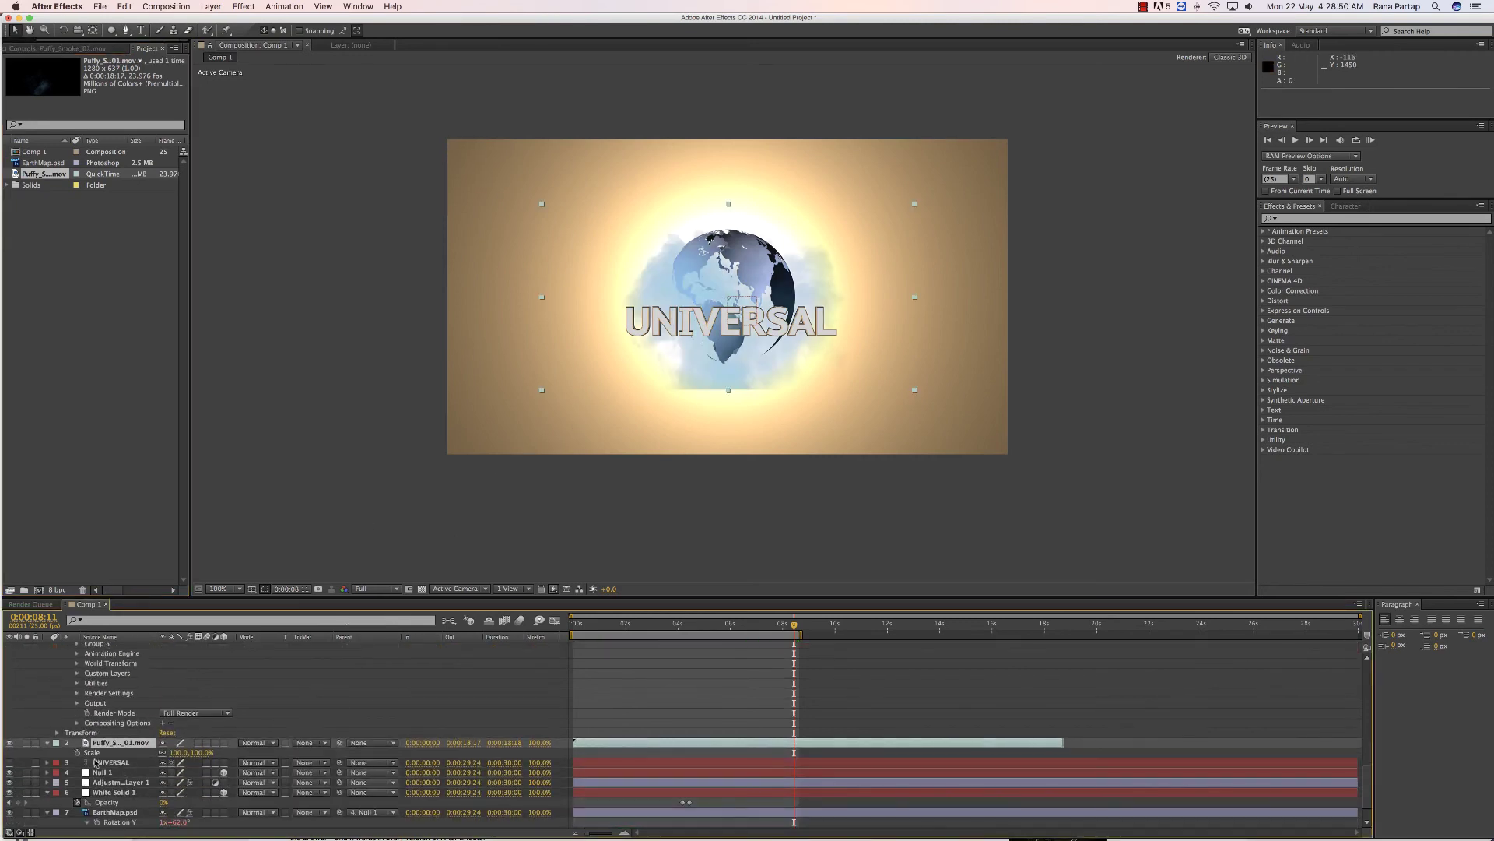
Step: Scale Puffy_Smoke_01.mov to about 490% and move it below EarthMap.psd to layer 7
{"action": "key", "text": "s"}
{"action": "key", "text": "s"}
{"action": "left_click_drag", "start_coordinate": [182, 755], "coordinate": [395, 748]}
{"action": "mouse_move", "coordinate": [730, 629]}
{"action": "left_mouse_down"}
{"action": "mouse_move", "coordinate": [675, 629]}
{"action": "mouse_move", "coordinate": [778, 634]}
{"action": "left_mouse_up"}
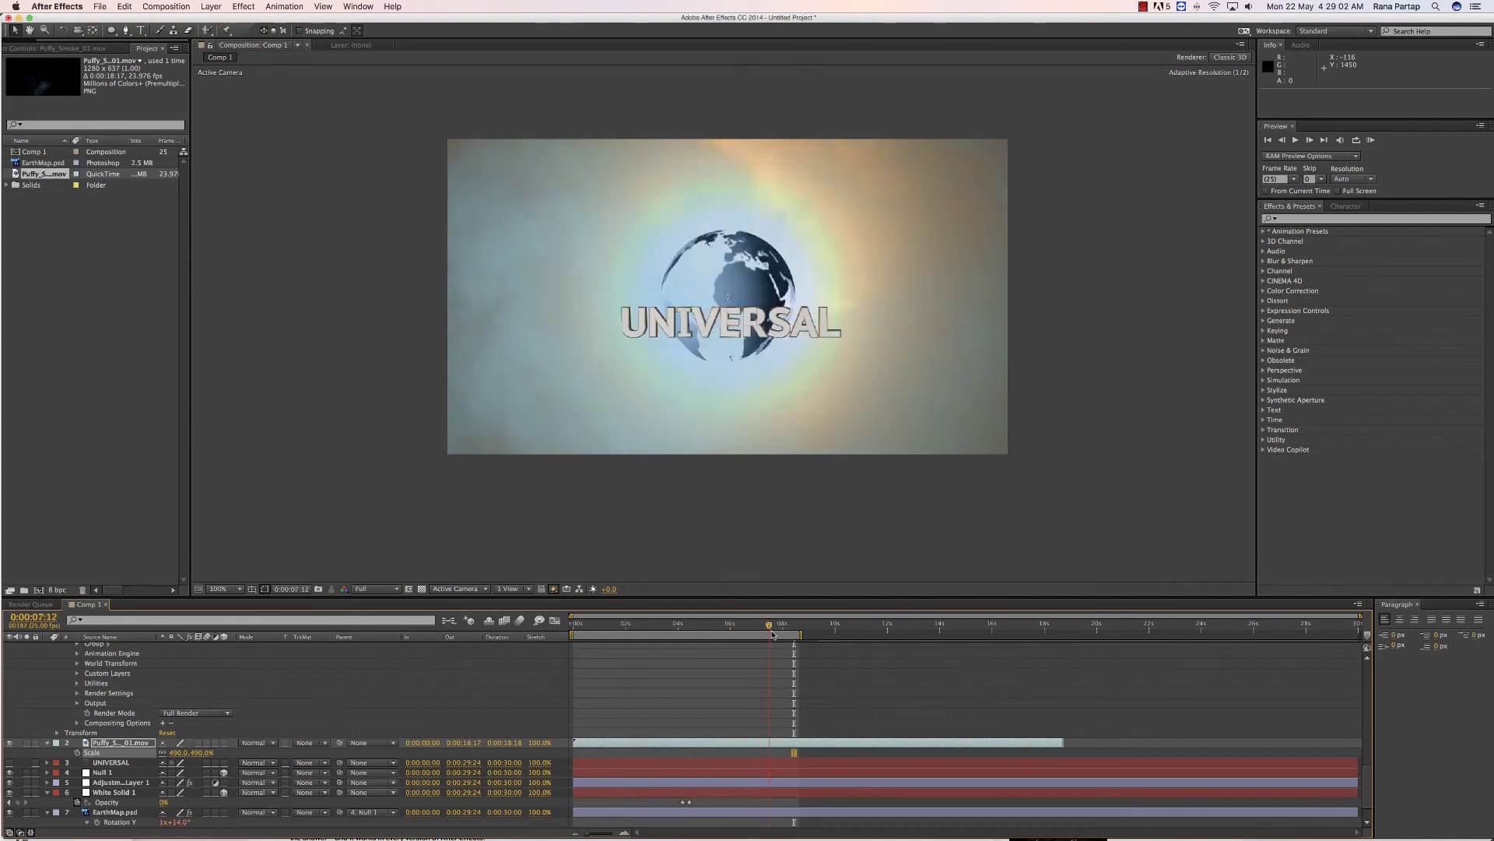
{"action": "left_click_drag", "start_coordinate": [134, 743], "coordinate": [125, 806]}
{"action": "scroll", "coordinate": [143, 751], "scroll_direction": "down", "scroll_amount": 1}
{"action": "scroll", "coordinate": [142, 745], "scroll_direction": "down", "scroll_amount": 1}
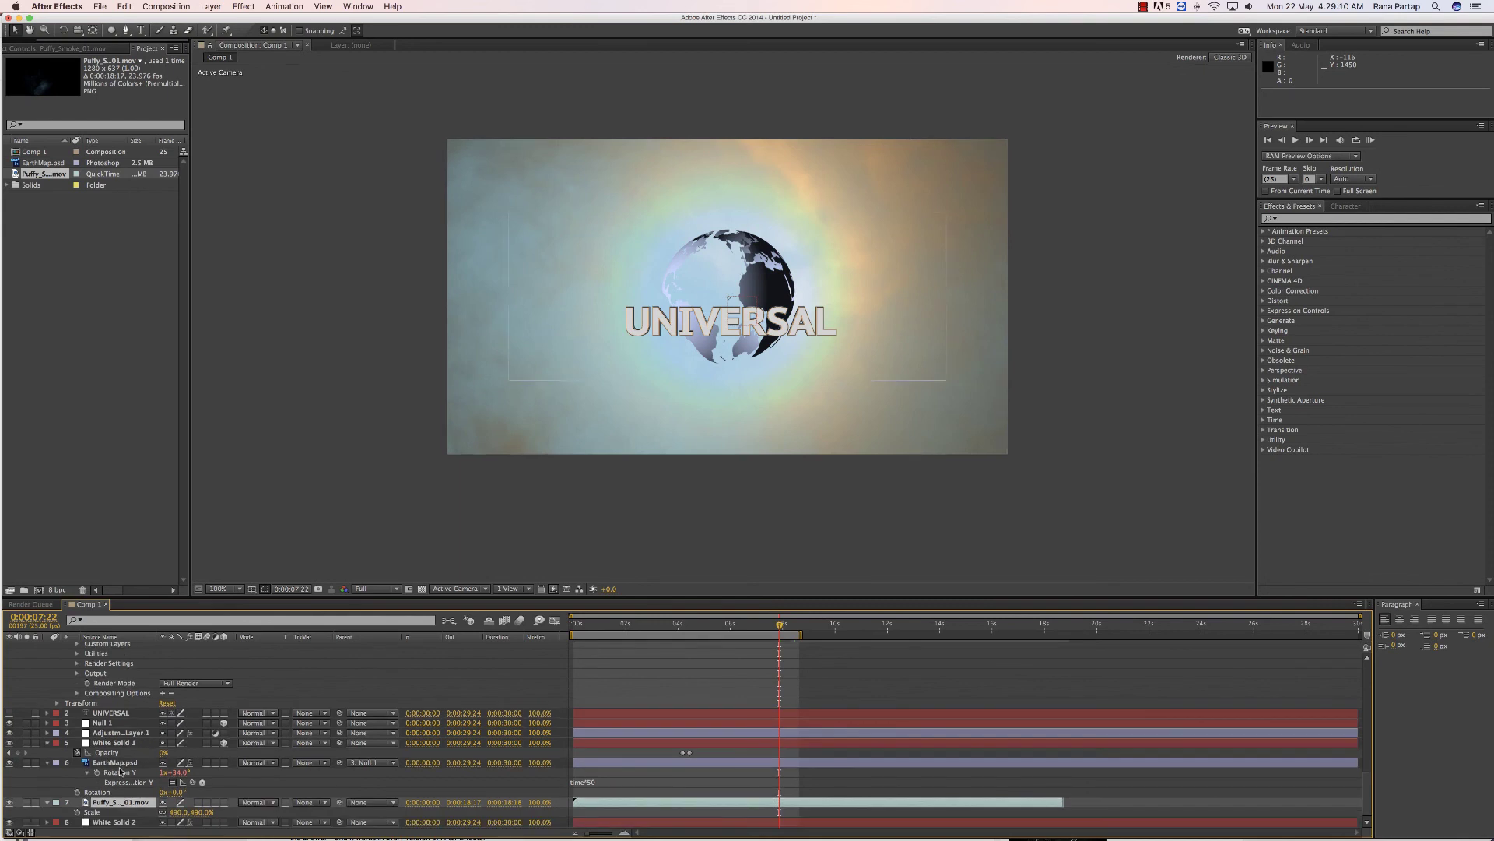
Step: Set Puffy_Smoke_01.mov to Screen blending, fit the viewer, and RAM-preview the whole intro
{"action": "left_click", "coordinate": [261, 804]}
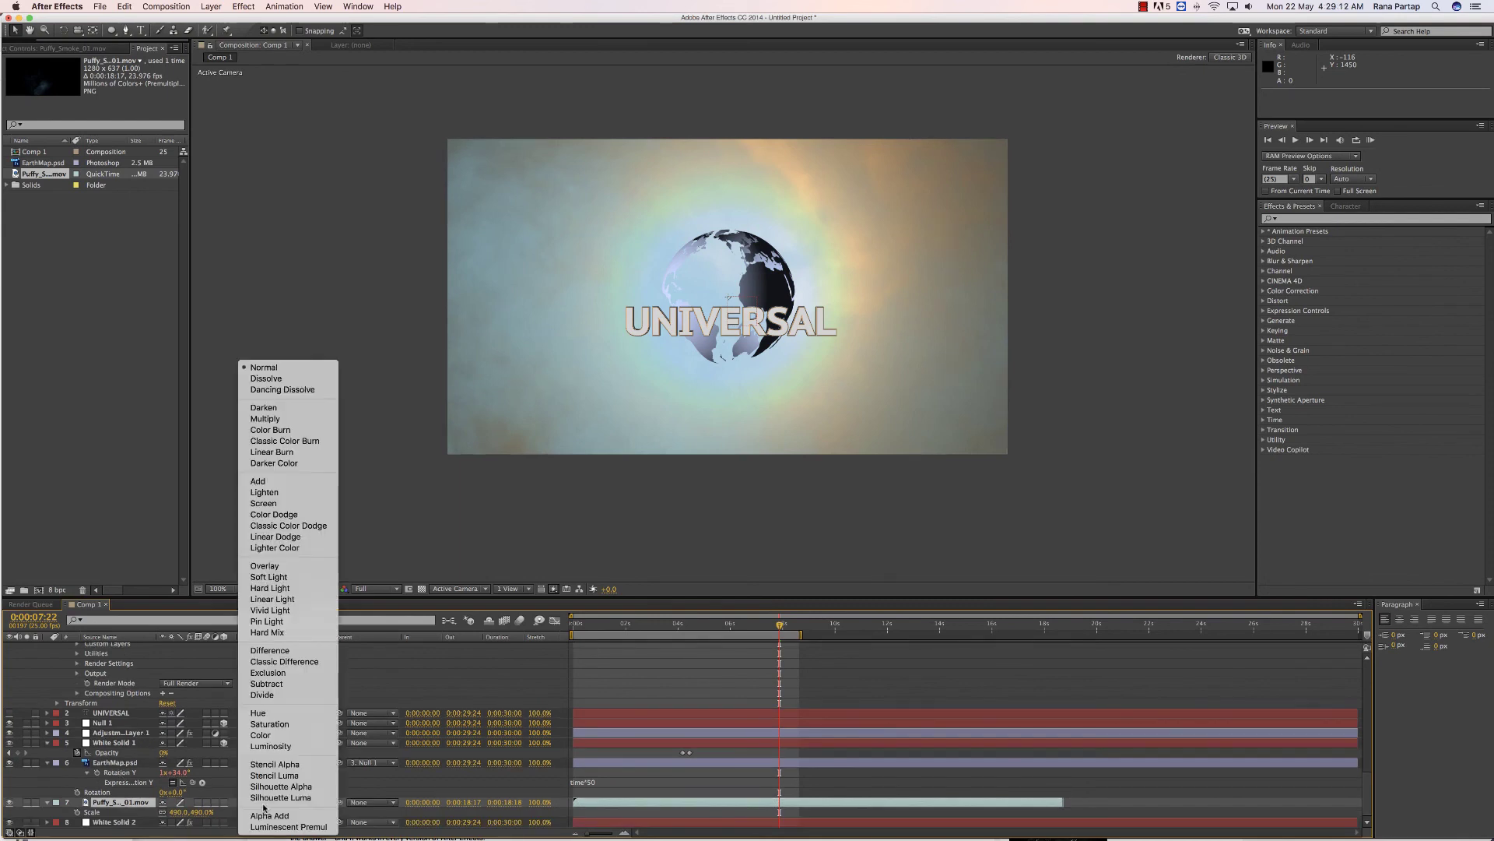
{"action": "left_click", "coordinate": [277, 504]}
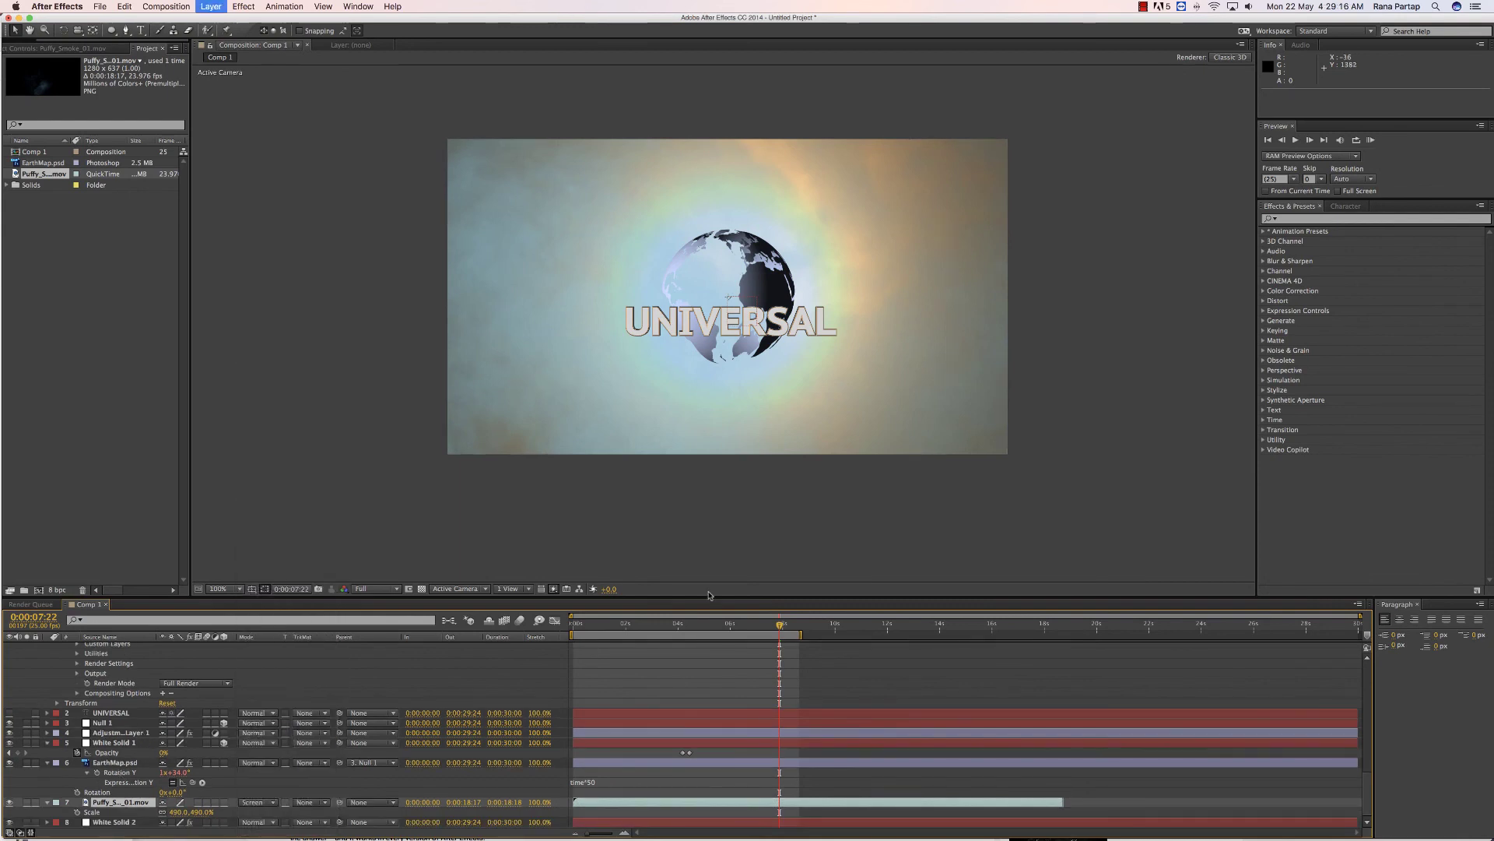
{"action": "mouse_move", "coordinate": [740, 628]}
{"action": "left_mouse_down"}
{"action": "mouse_move", "coordinate": [717, 630]}
{"action": "mouse_move", "coordinate": [821, 628]}
{"action": "left_mouse_up"}
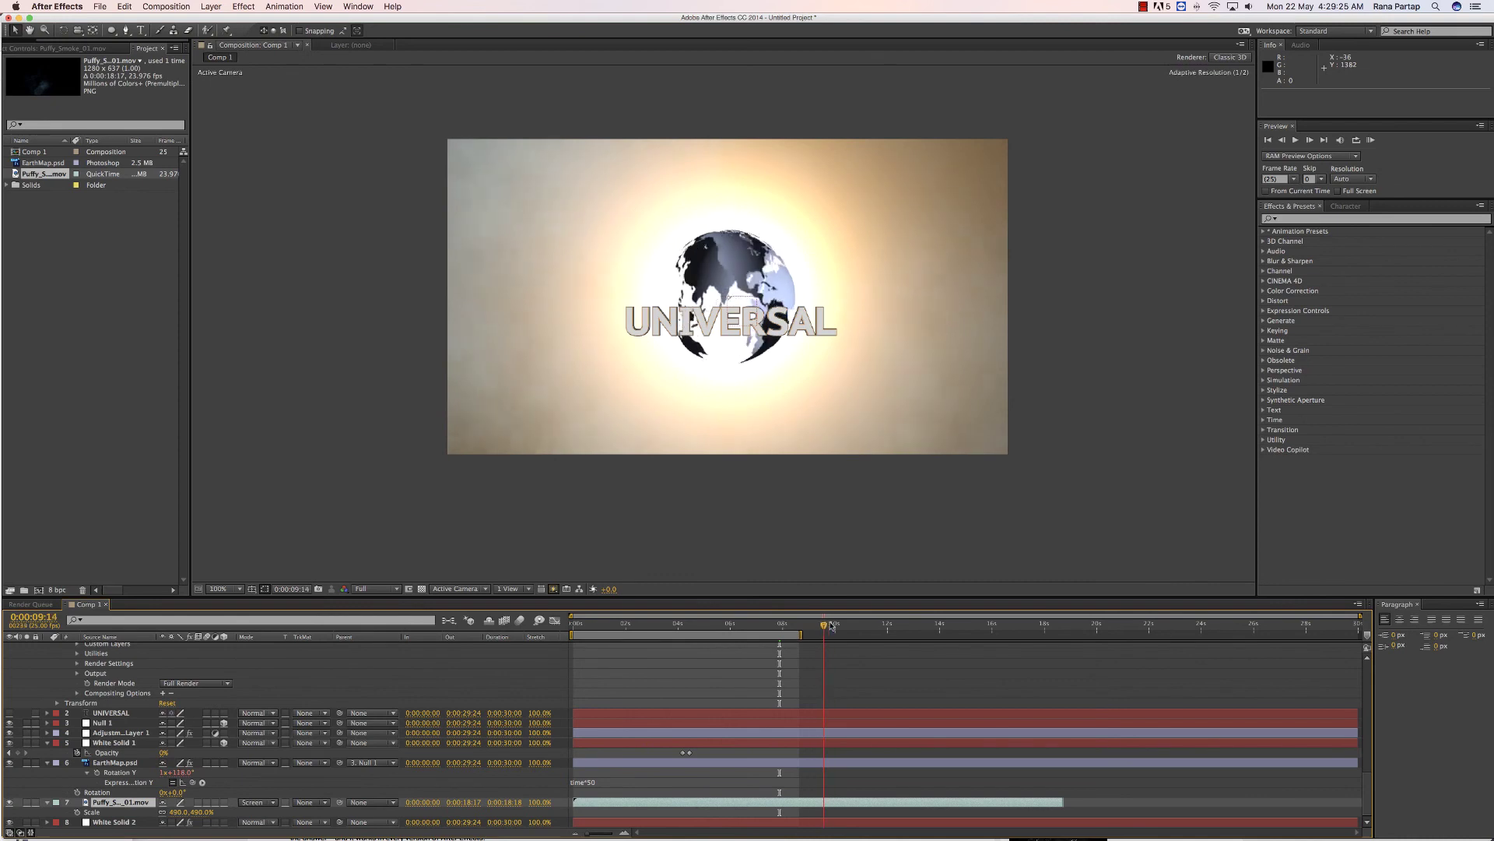
{"action": "left_click_drag", "start_coordinate": [831, 626], "coordinate": [698, 626]}
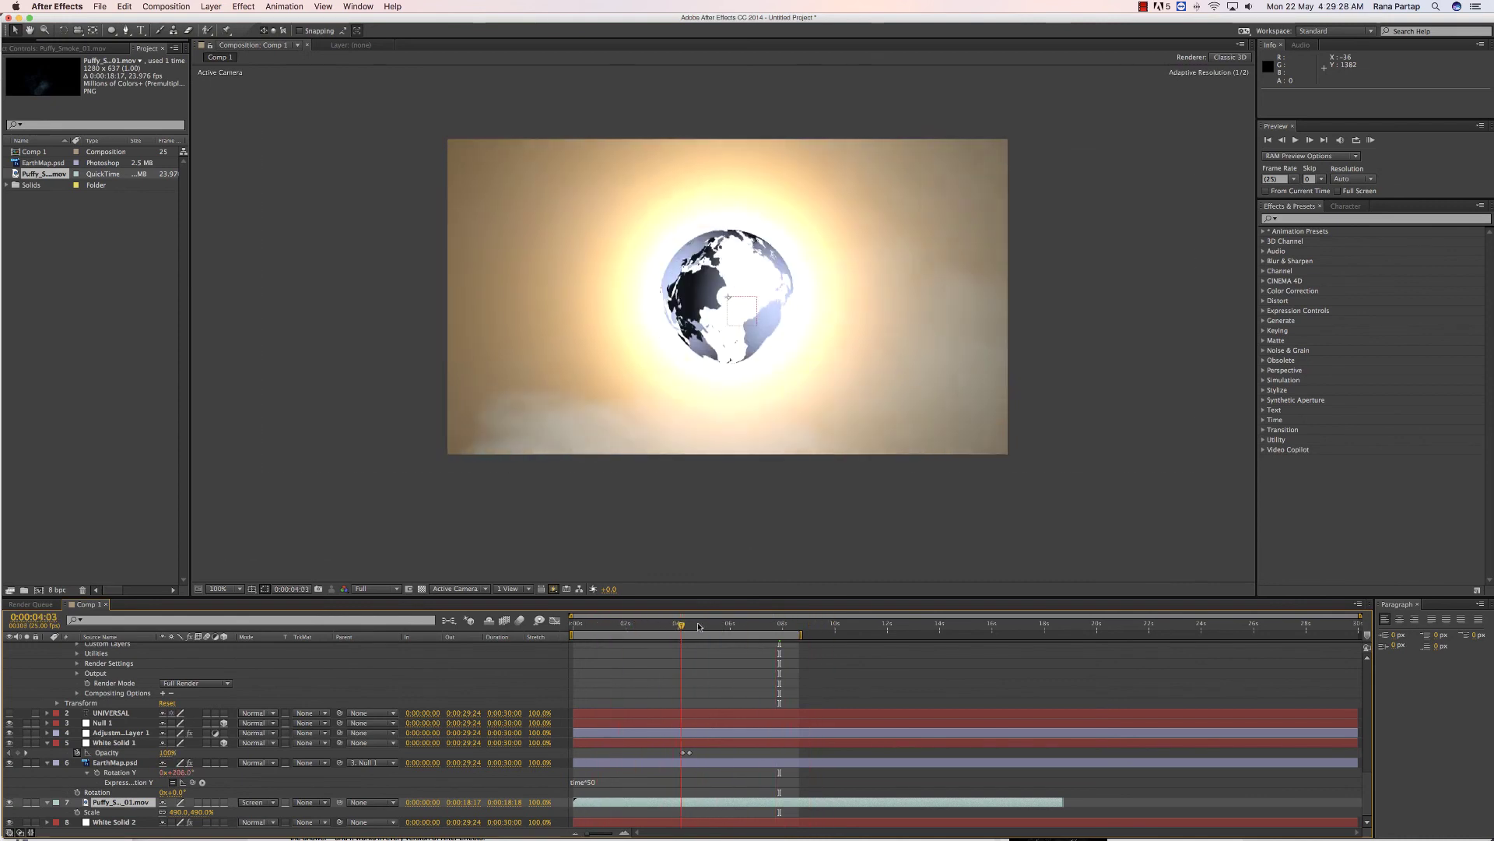
{"action": "key", "text": "space"}
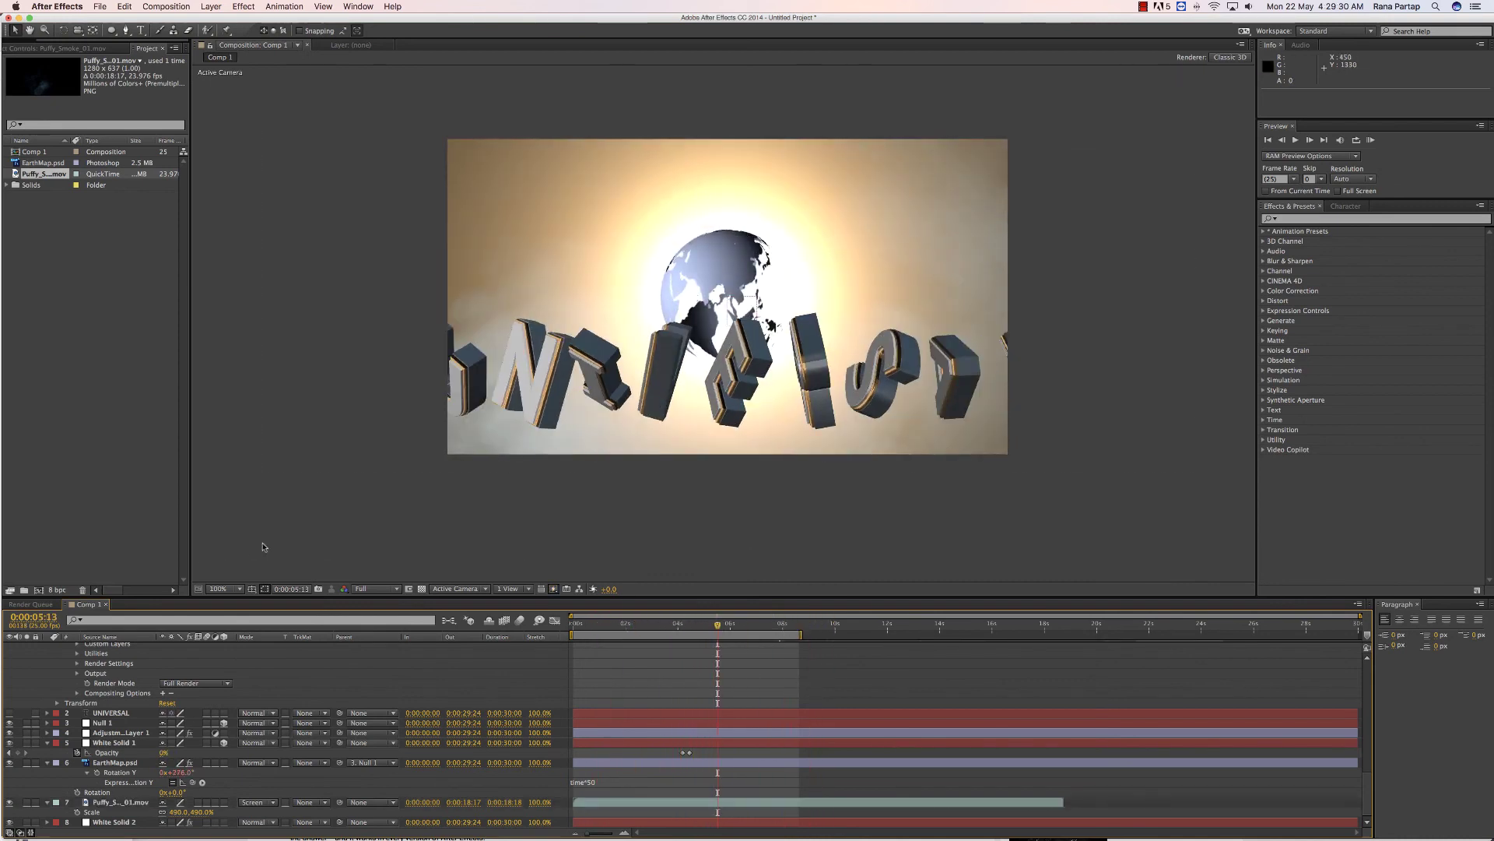
{"action": "left_click", "coordinate": [224, 588]}
{"action": "left_click", "coordinate": [222, 606]}
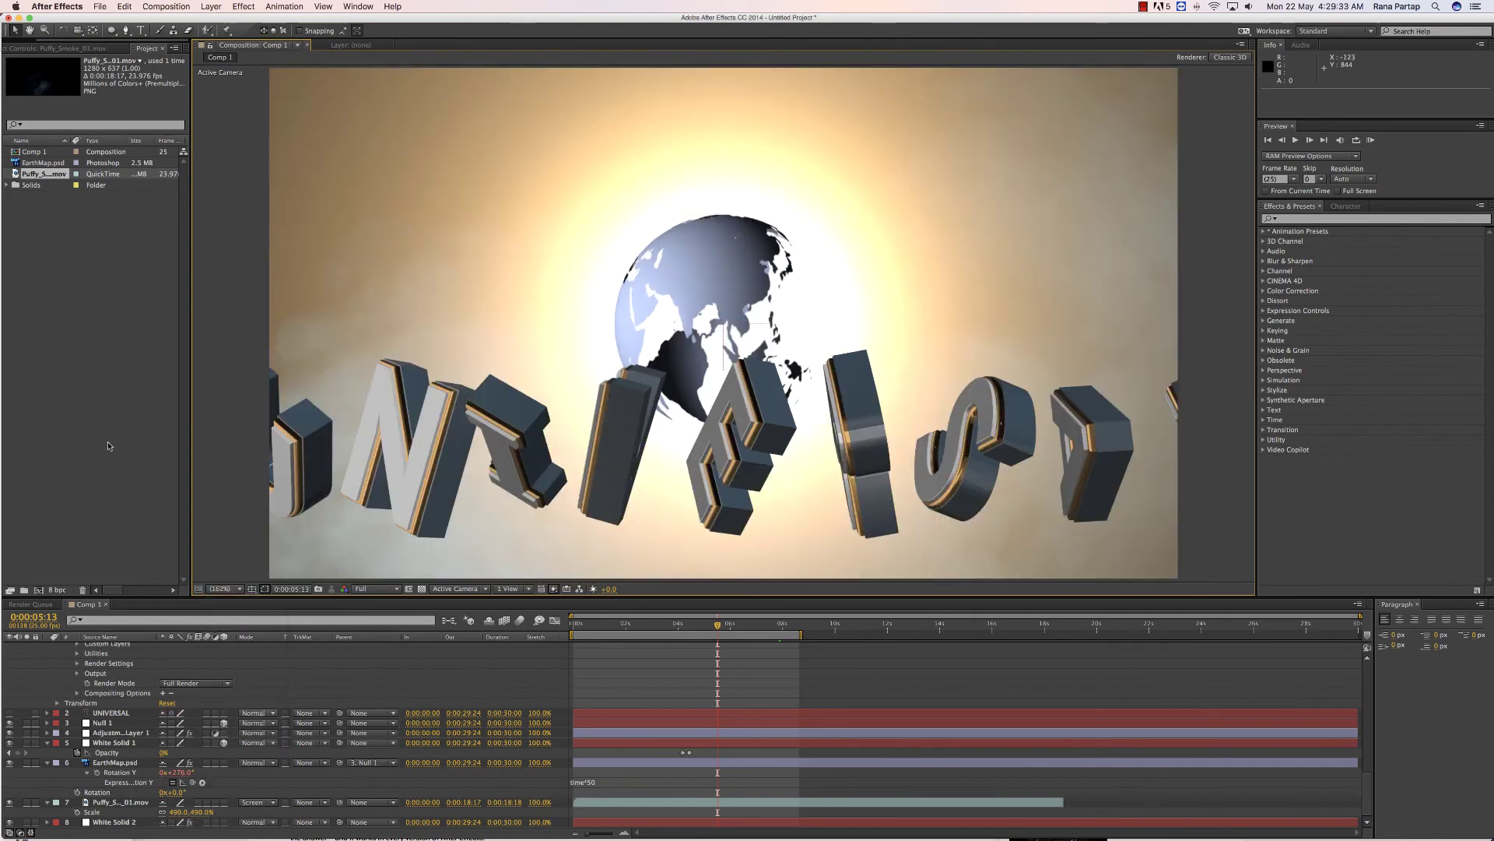
{"action": "key", "text": "KP_0"}
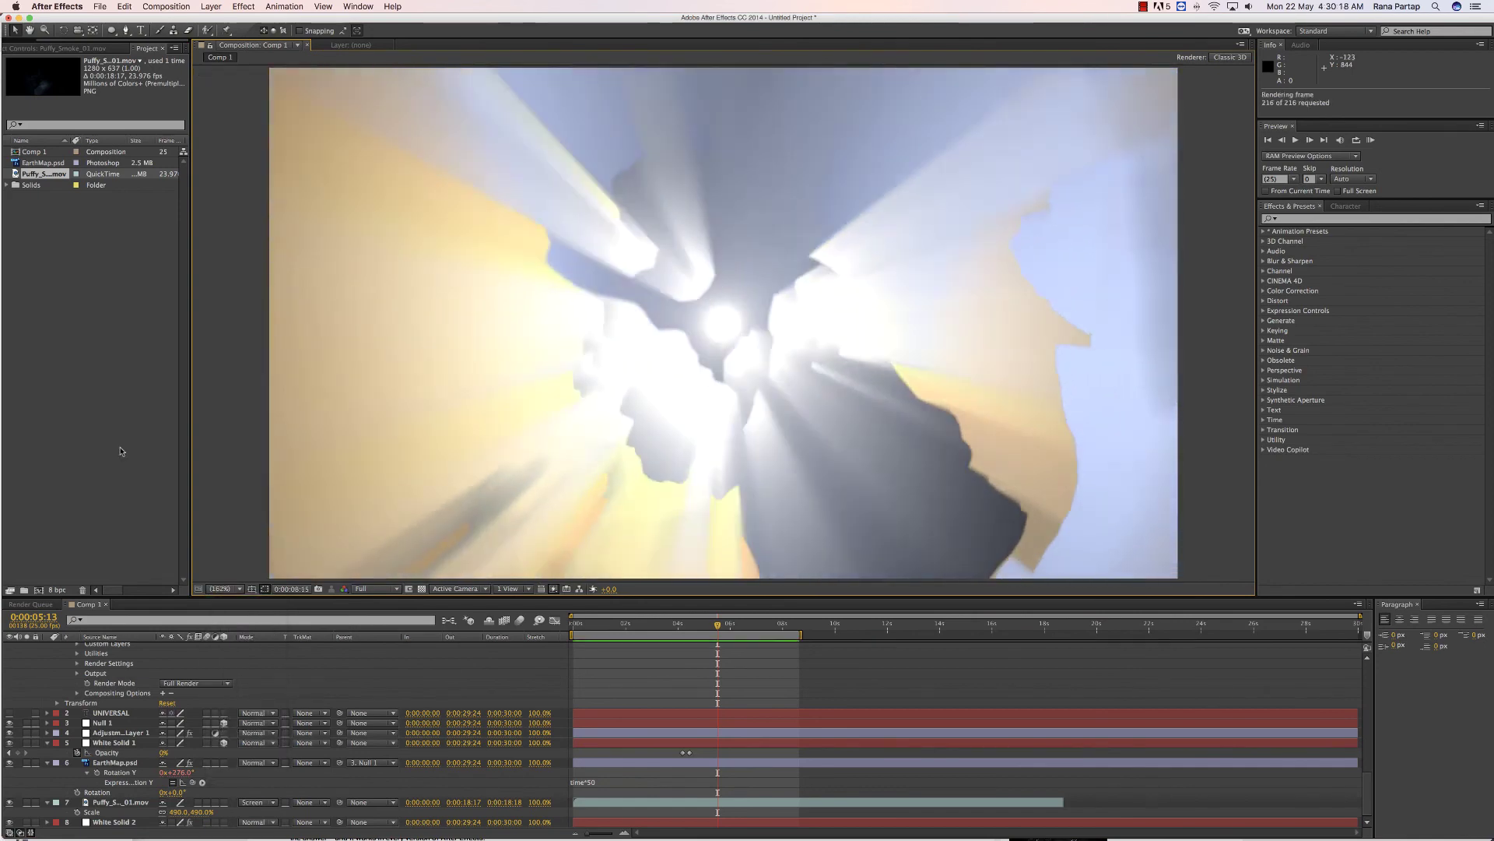